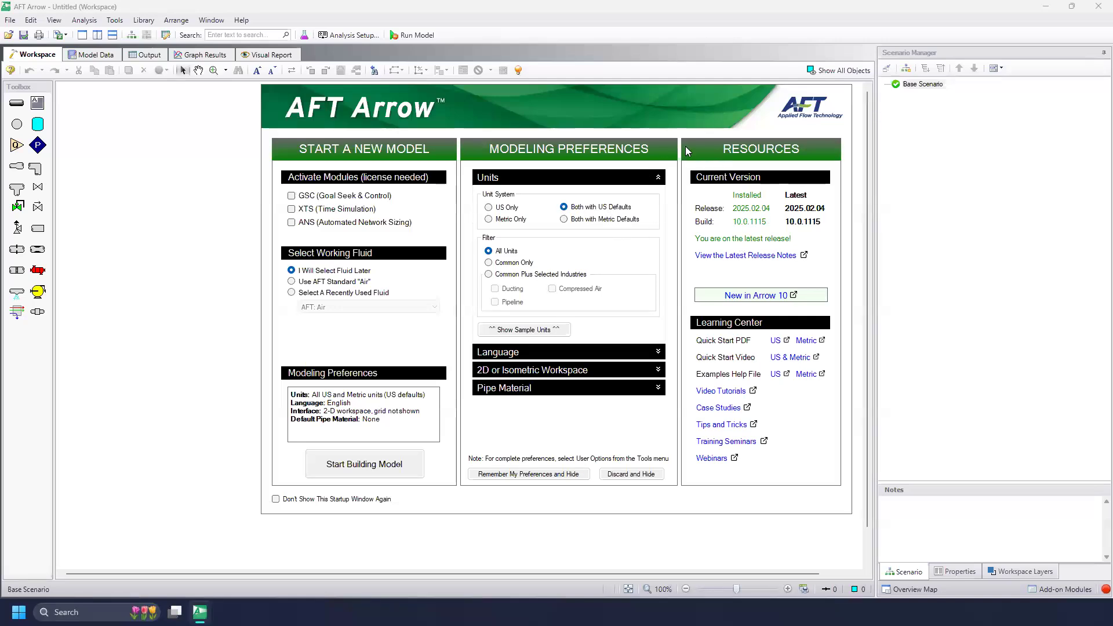
# Start building a new model with the default modeling preferences and no working fluid selected.
pyautogui.click(562, 474)
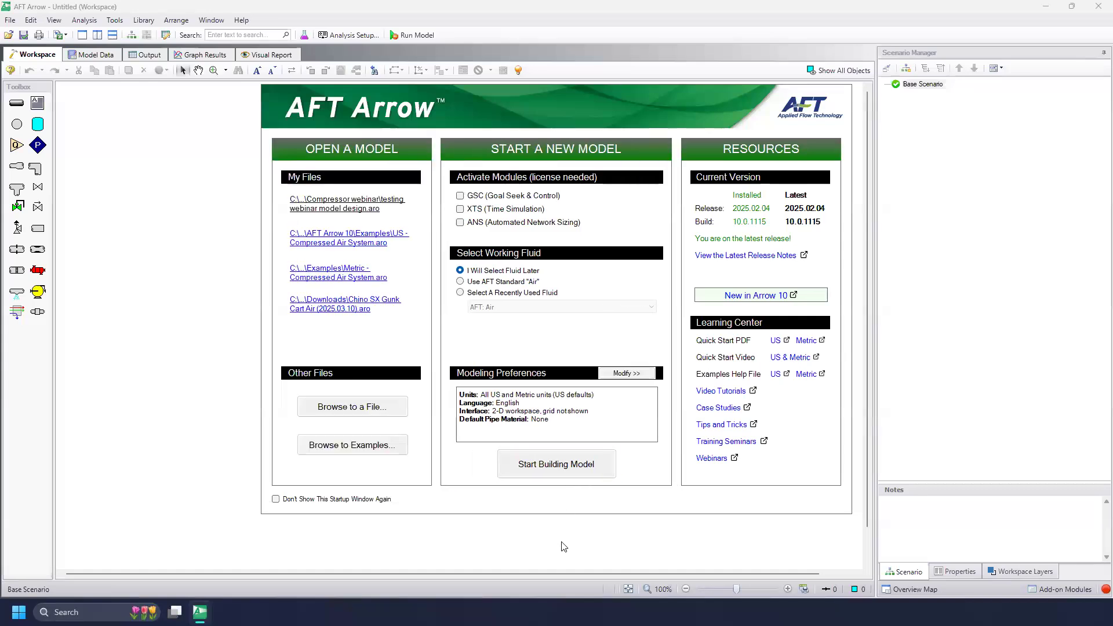
pyautogui.click(625, 374)
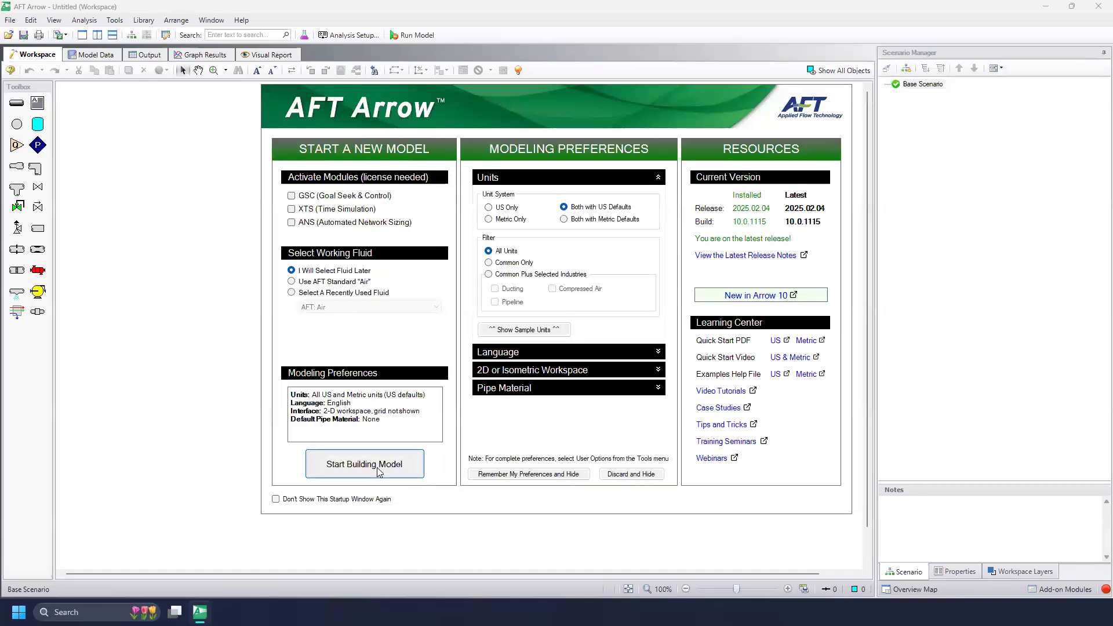
pyautogui.click(358, 467)
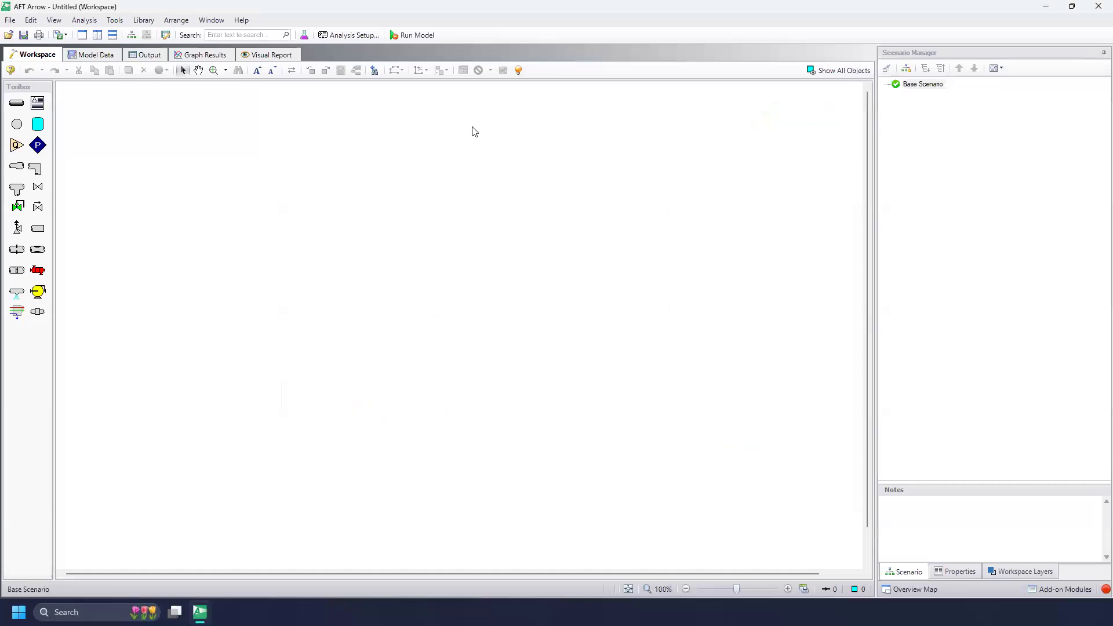
# Show the grid on the empty workspace.
pyautogui.click(831, 493)
pyautogui.click(145, 20)
pyautogui.moveTo(178, 21)
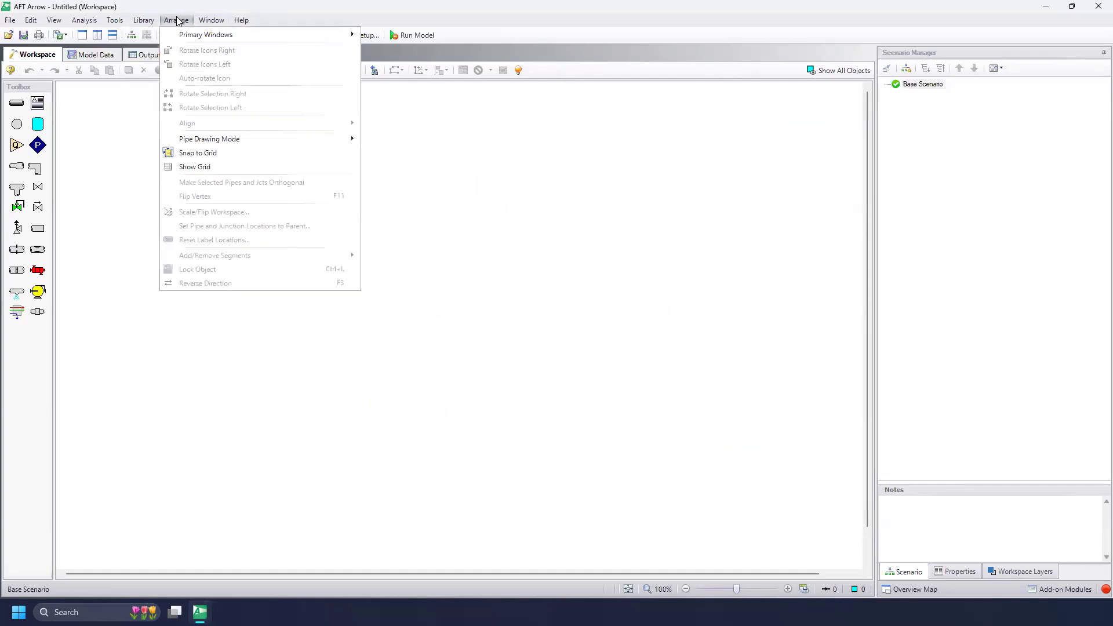
pyautogui.click(253, 165)
# Place an assigned pressure, a compressor/fan, a heat exchanger, a general component and a tank in one evenly spaced horizontal row.
pyautogui.click(38, 145)
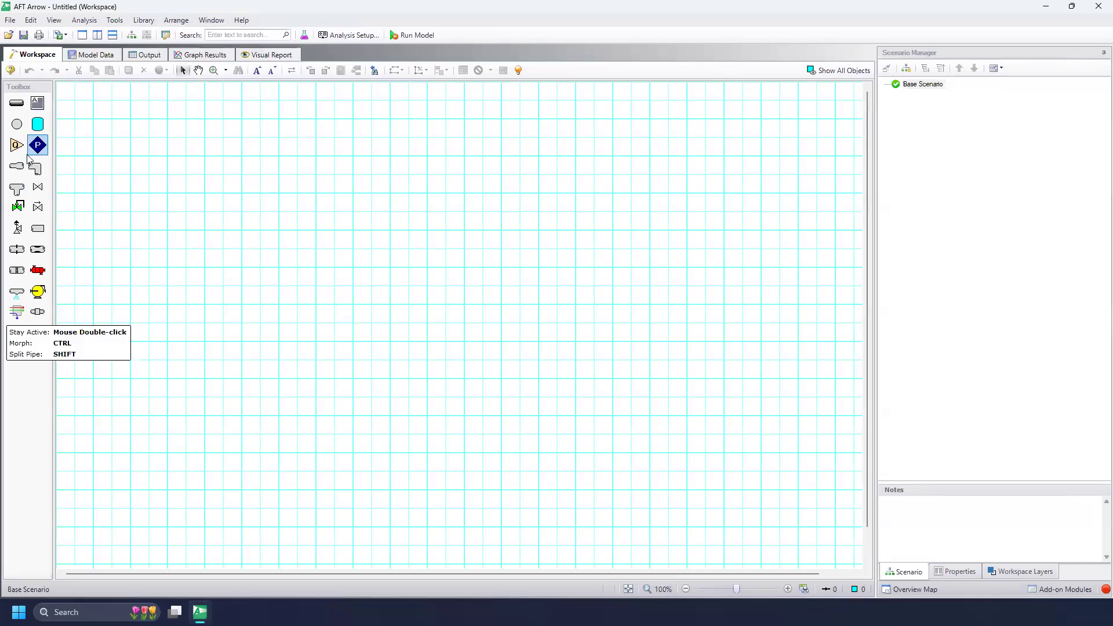
pyautogui.click(165, 197)
pyautogui.click(165, 197)
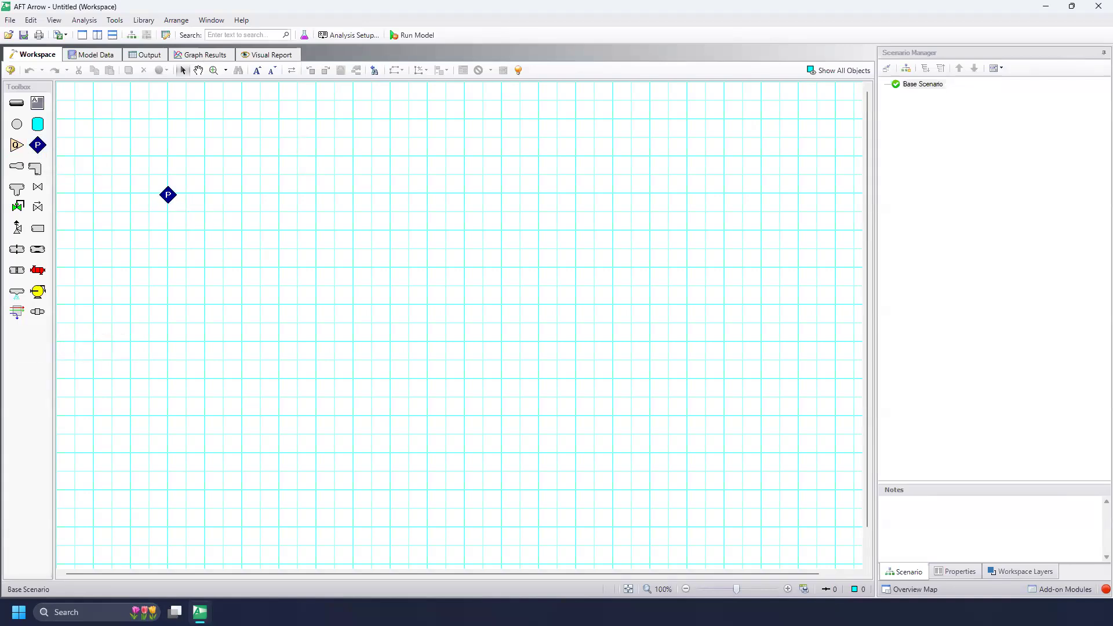
pyautogui.click(37, 292)
pyautogui.click(240, 196)
pyautogui.moveTo(38, 271); pyautogui.dragTo(316, 193)
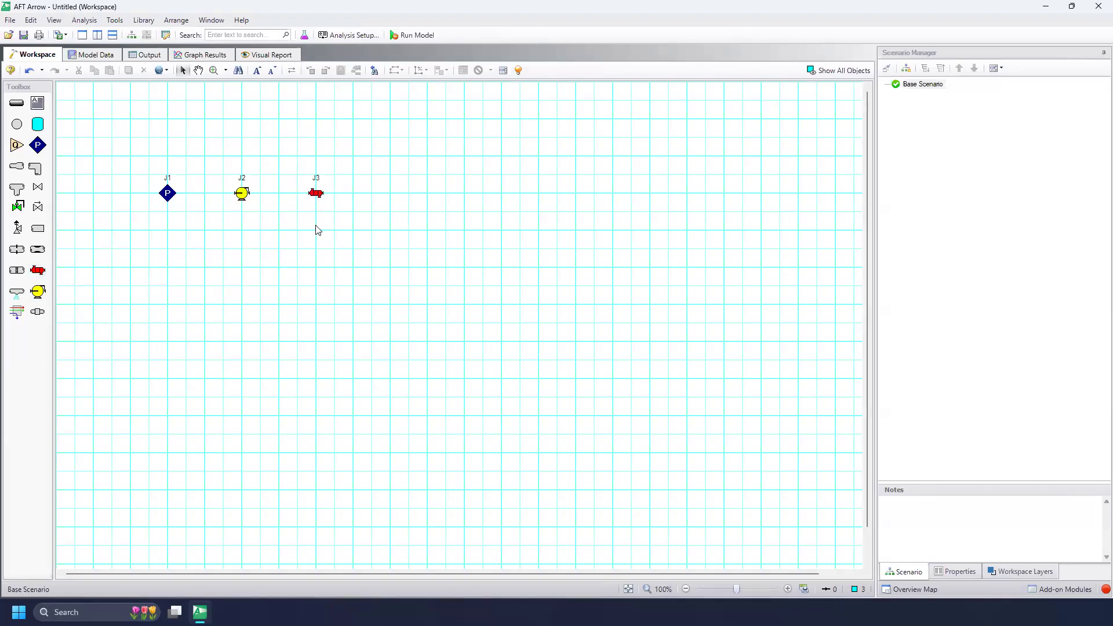
pyautogui.moveTo(37, 312); pyautogui.dragTo(390, 193)
pyautogui.moveTo(37, 124); pyautogui.dragTo(465, 193)
# Draw a pipe from the assigned pressure to the compressor and set its material to Stainless Steel - ANSI.
pyautogui.click(15, 110)
pyautogui.moveTo(167, 193); pyautogui.dragTo(244, 194)
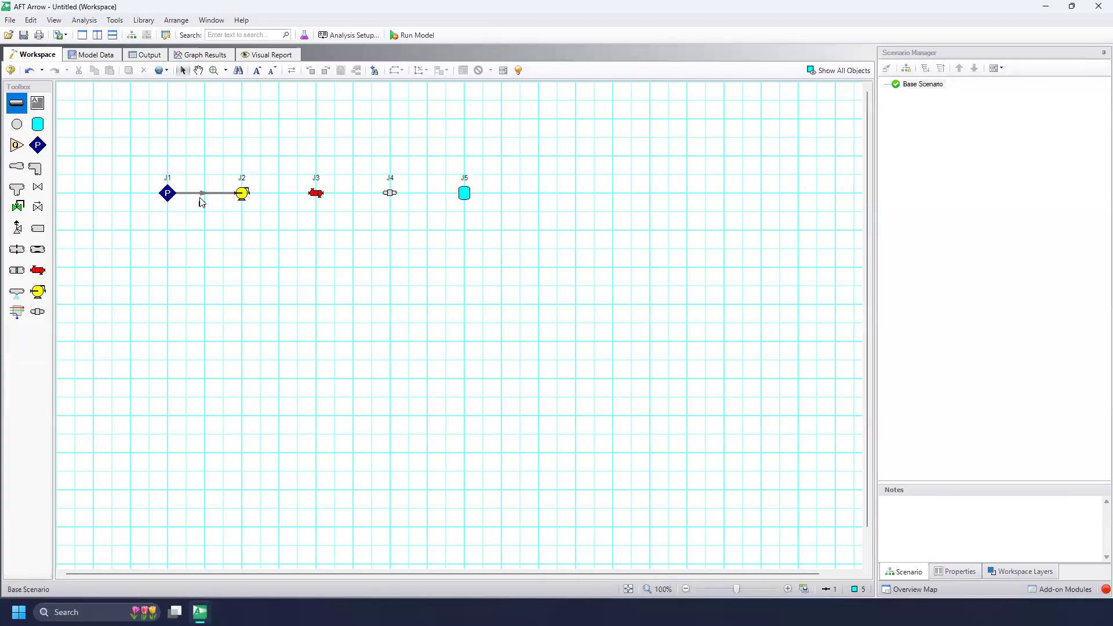
pyautogui.doubleClick(204, 193)
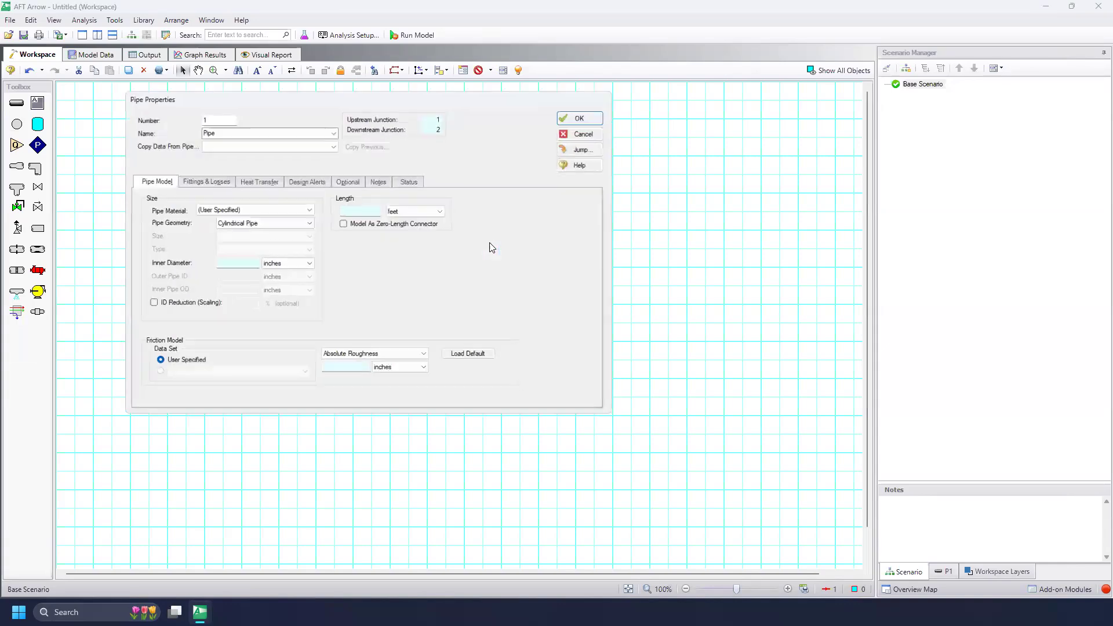
pyautogui.click(288, 209)
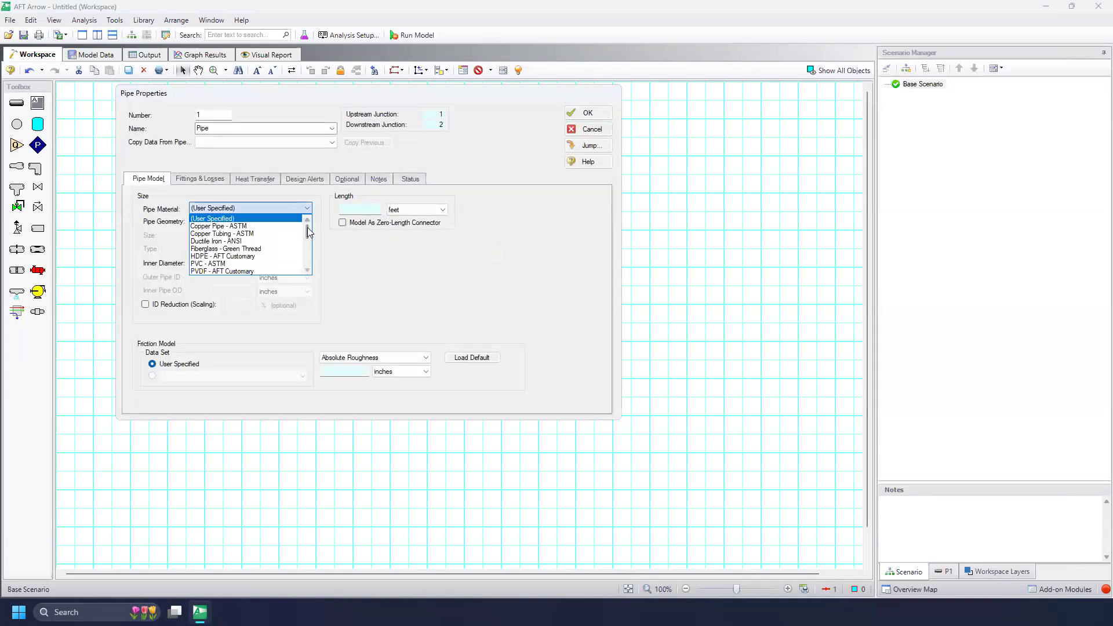
pyautogui.moveTo(308, 232); pyautogui.dragTo(309, 239)
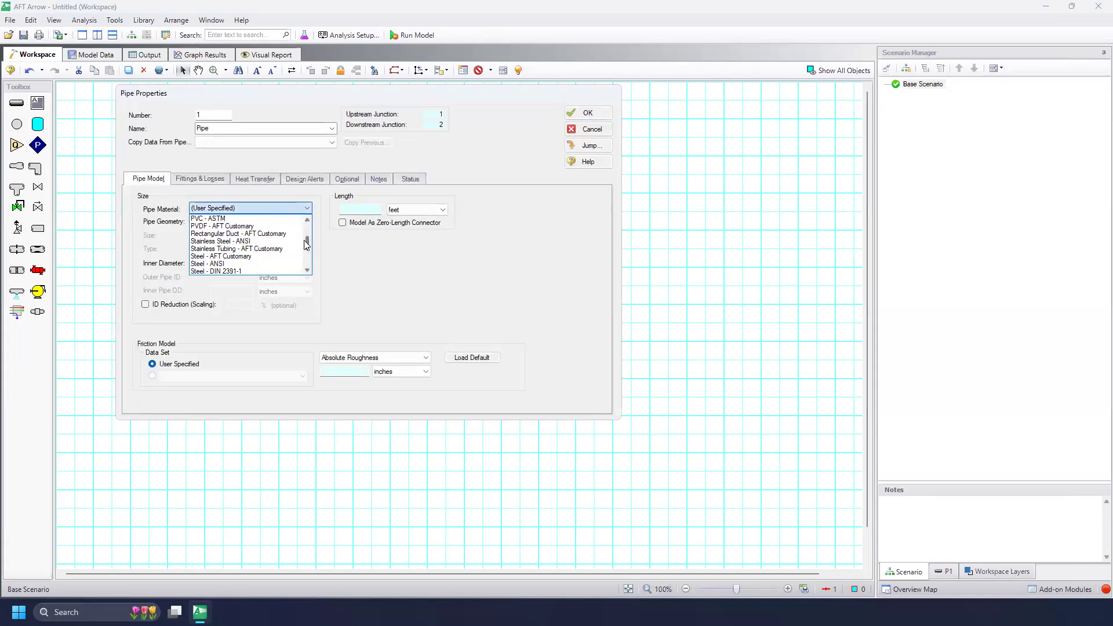
pyautogui.click(275, 241)
# Set pipe P1's size to 1-1/2 inch, enter its length in feet and accept the pipe properties.
pyautogui.click(307, 236)
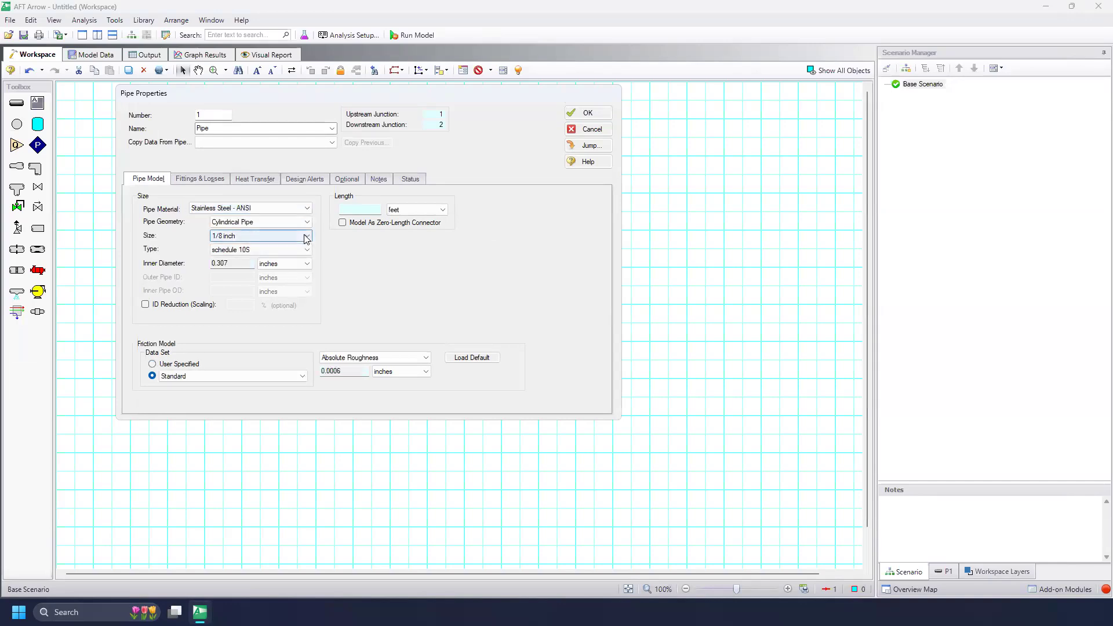
pyautogui.moveTo(310, 254); pyautogui.dragTo(309, 256)
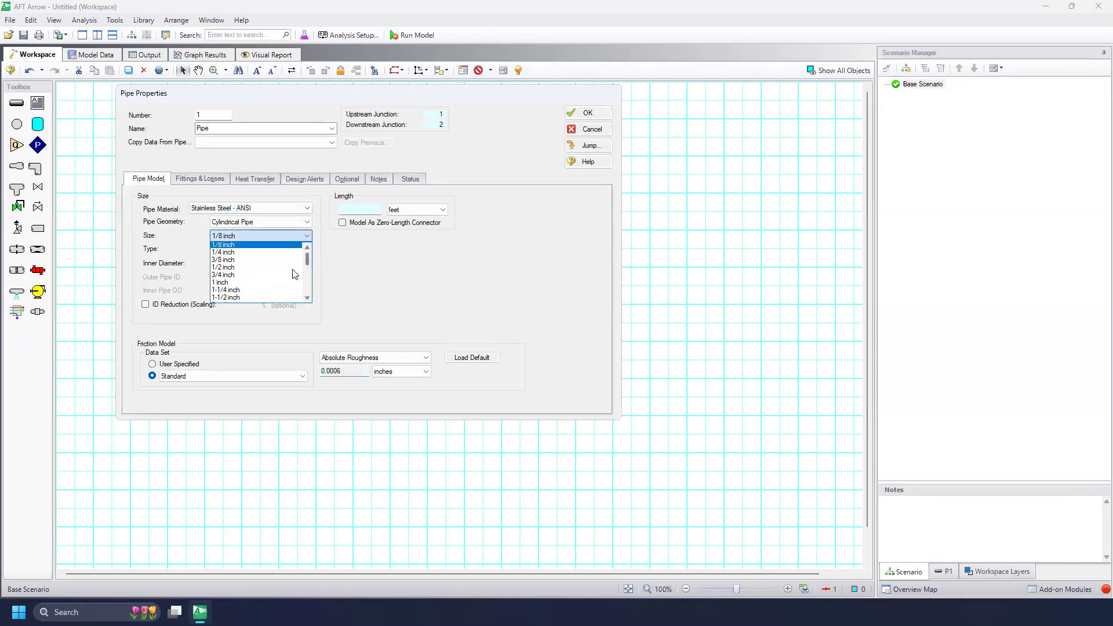
pyautogui.click(258, 292)
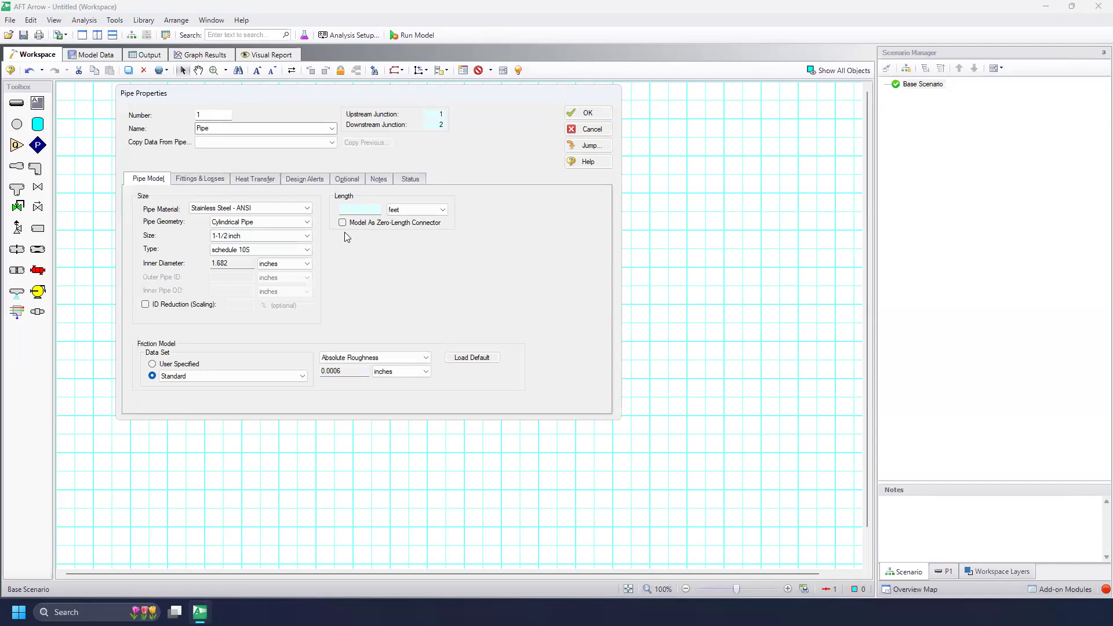
pyautogui.click(355, 213)
pyautogui.click(585, 113)
# Draw three pipes in series from the compressor through the heat exchanger and general component to the tank.
pyautogui.click(16, 103)
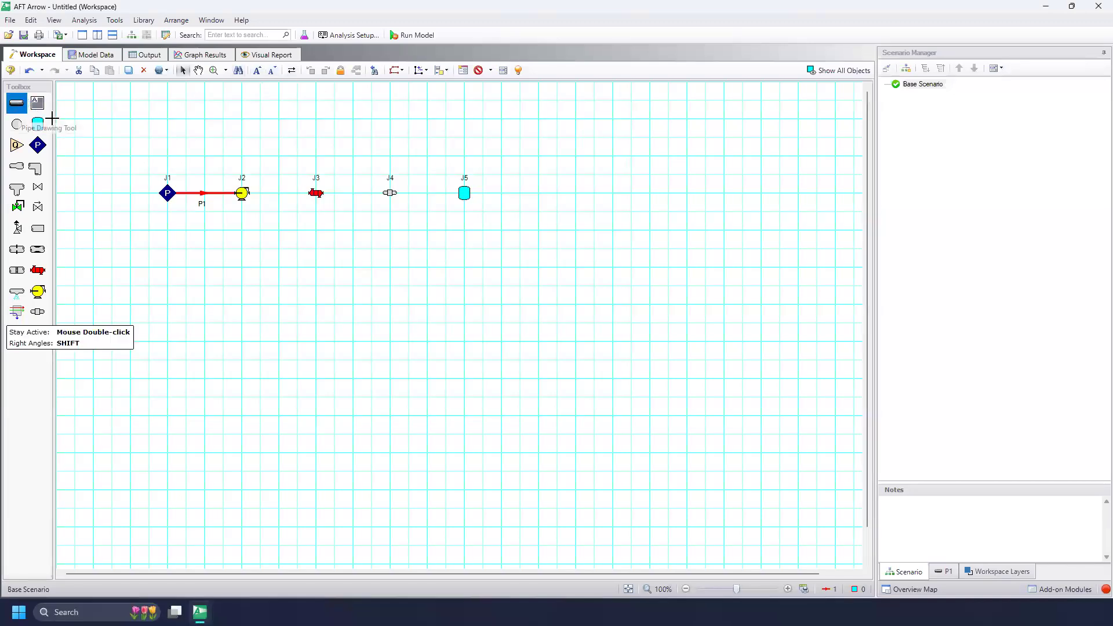
pyautogui.moveTo(241, 194); pyautogui.dragTo(464, 193)
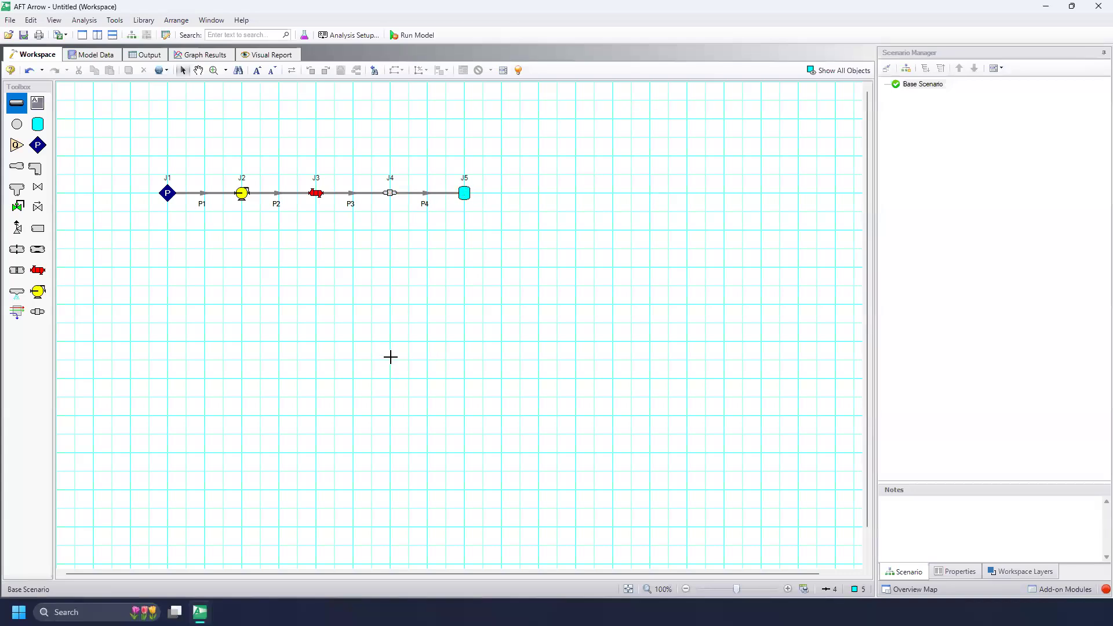
pyautogui.press('Escape')
# Set the length of the pipe between the compressor and the heat exchanger to 10 feet.
pyautogui.doubleClick(284, 193)
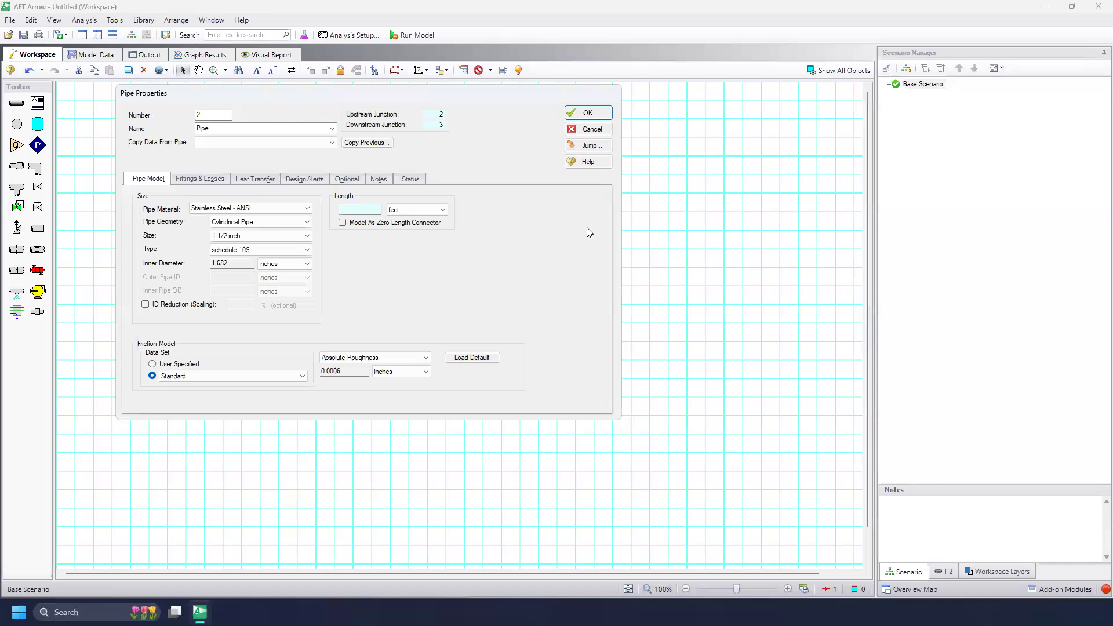
pyautogui.click(359, 207)
pyautogui.write('10')
pyautogui.click(584, 113)
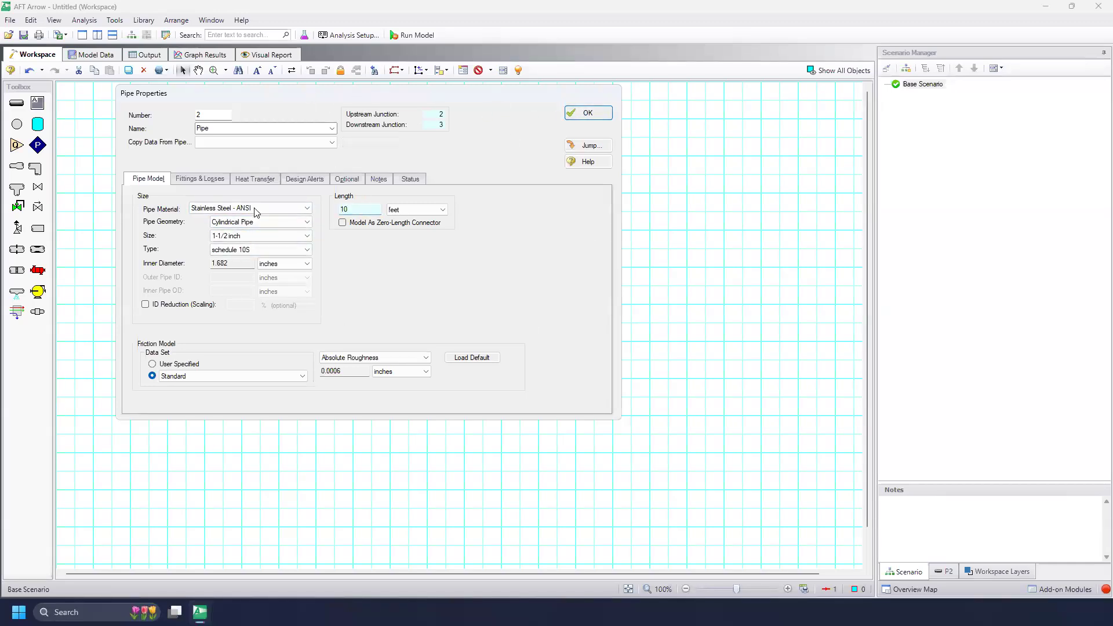
# Set the length of the pipe between the heat exchanger and the general component to 10 feet.
pyautogui.doubleClick(360, 193)
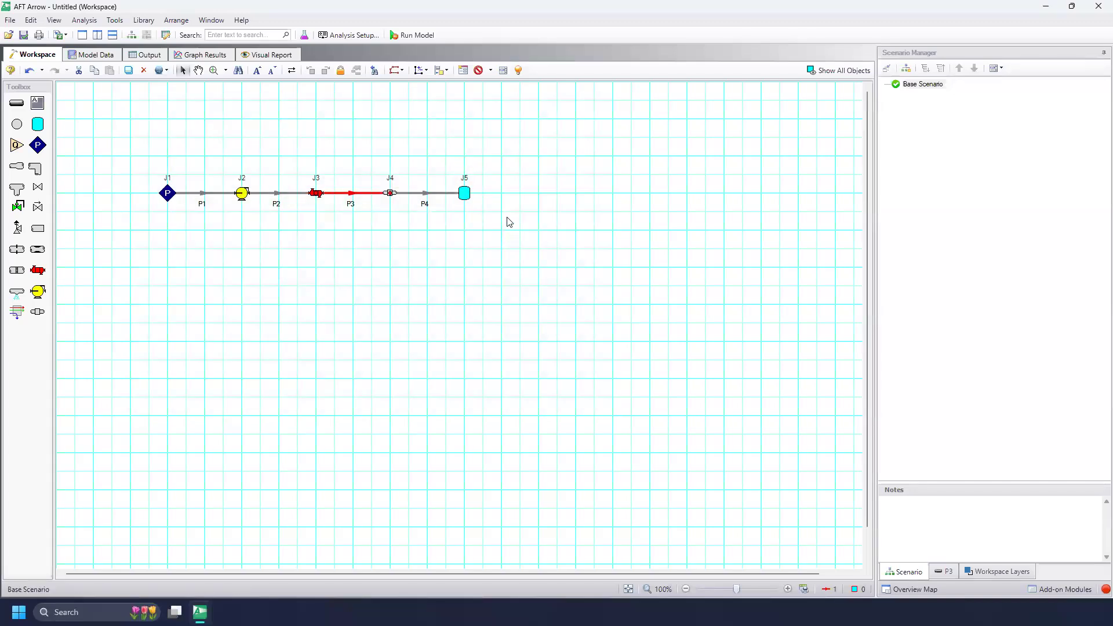
pyautogui.click(363, 208)
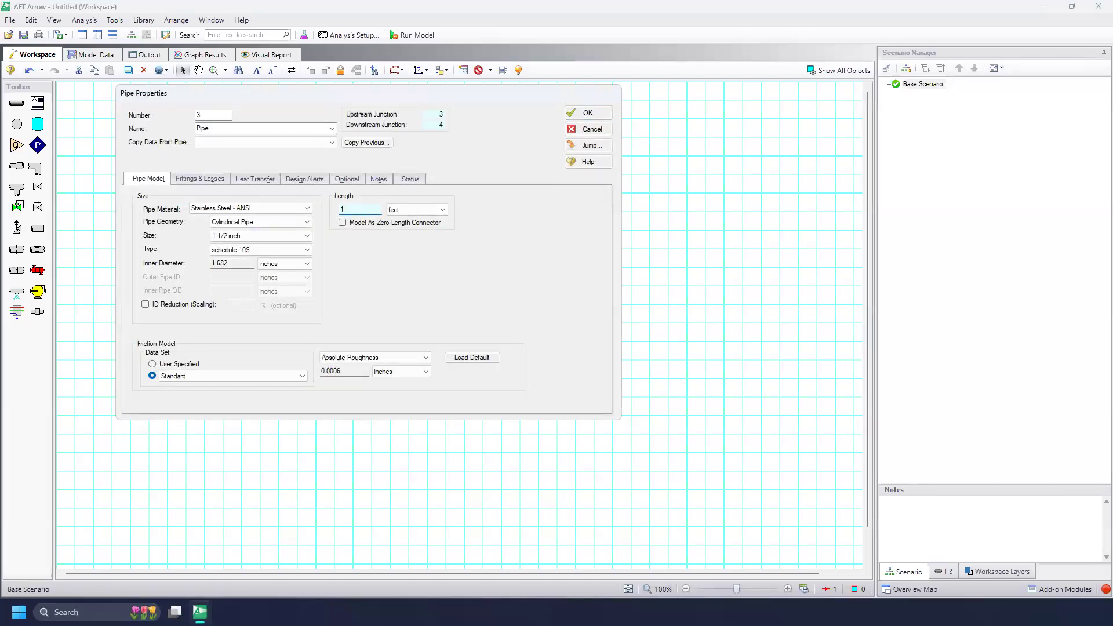
pyautogui.write('10')
pyautogui.click(602, 112)
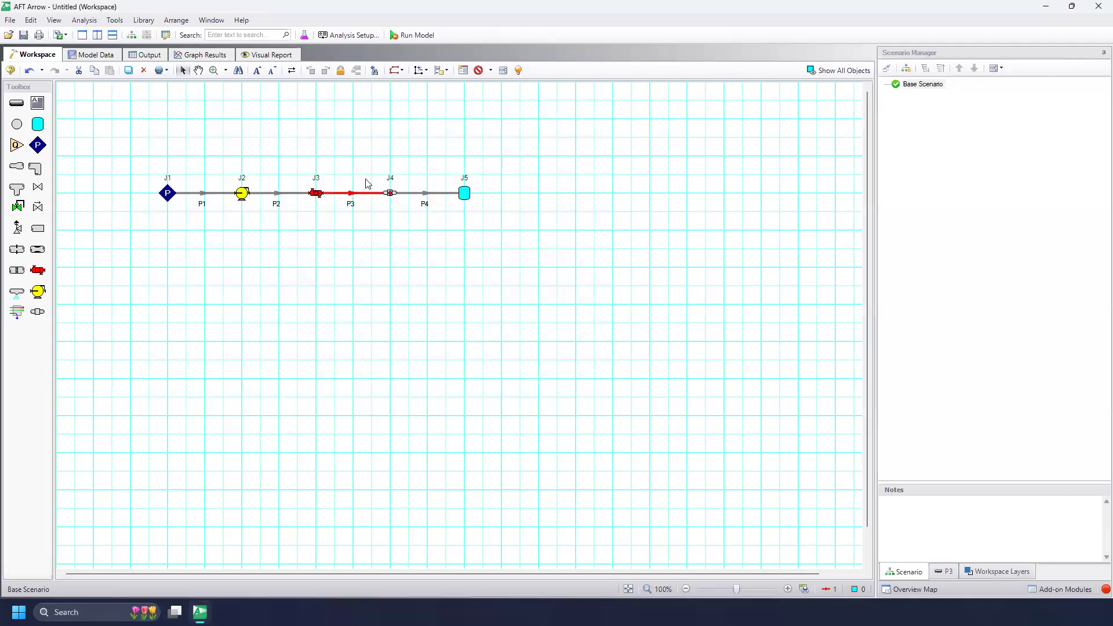
# Enter the length in feet of the pipe between the general component and the tank.
pyautogui.doubleClick(432, 197)
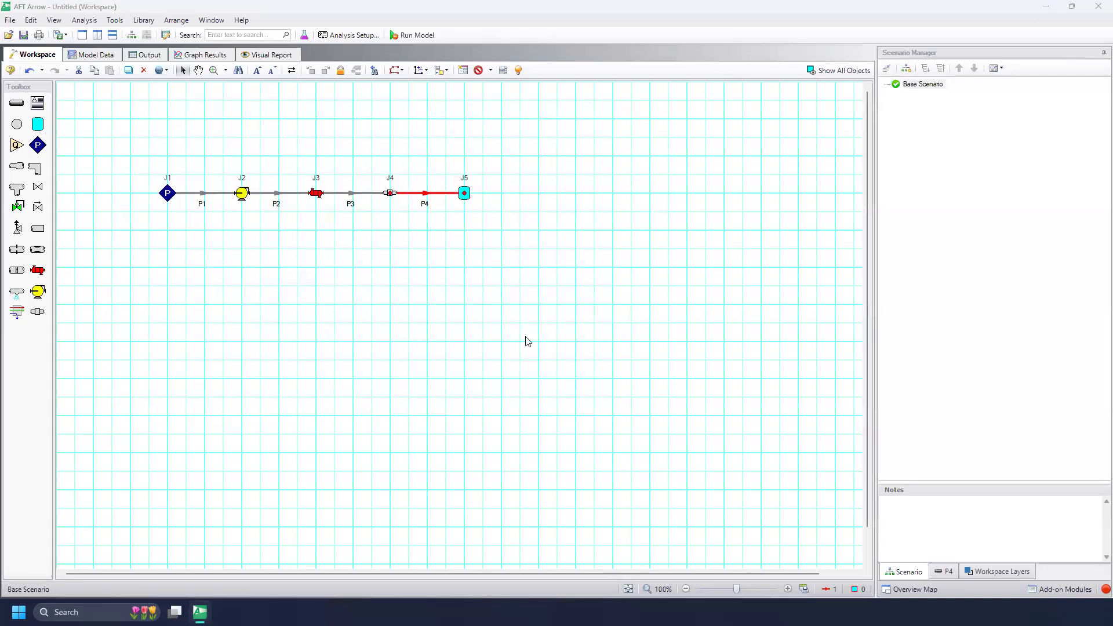
pyautogui.click(366, 209)
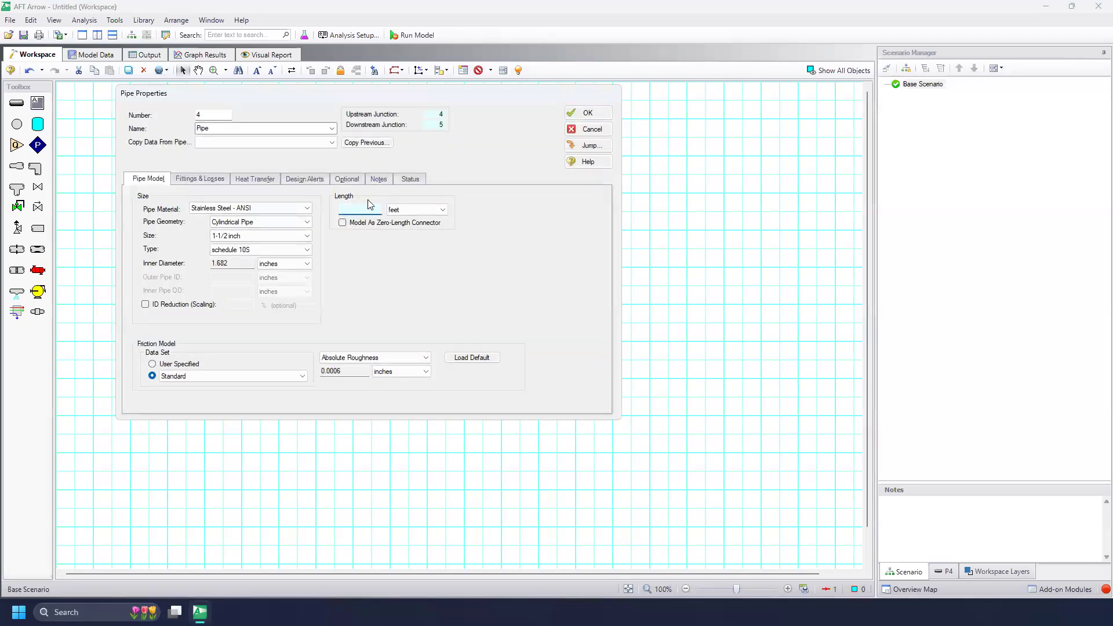
pyautogui.click(576, 114)
# Define the assigned pressure junction with elevation 0 feet, pressure 15 psia and temperature 70 deg. F.
pyautogui.doubleClick(168, 193)
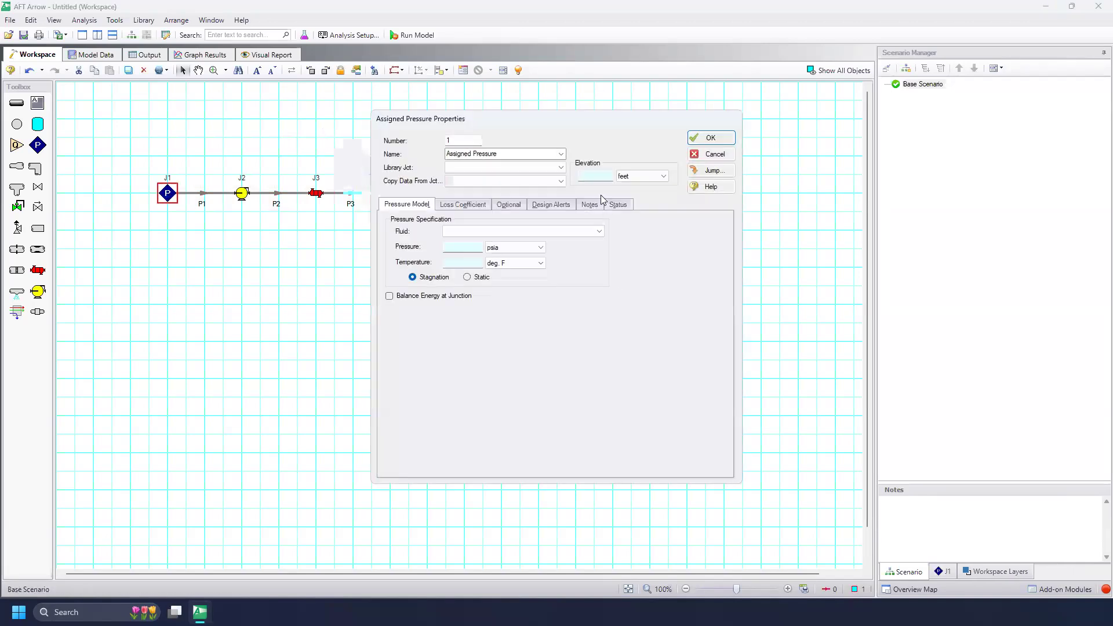
pyautogui.click(606, 177)
pyautogui.click(461, 249)
pyautogui.write('15')
pyautogui.click(467, 265)
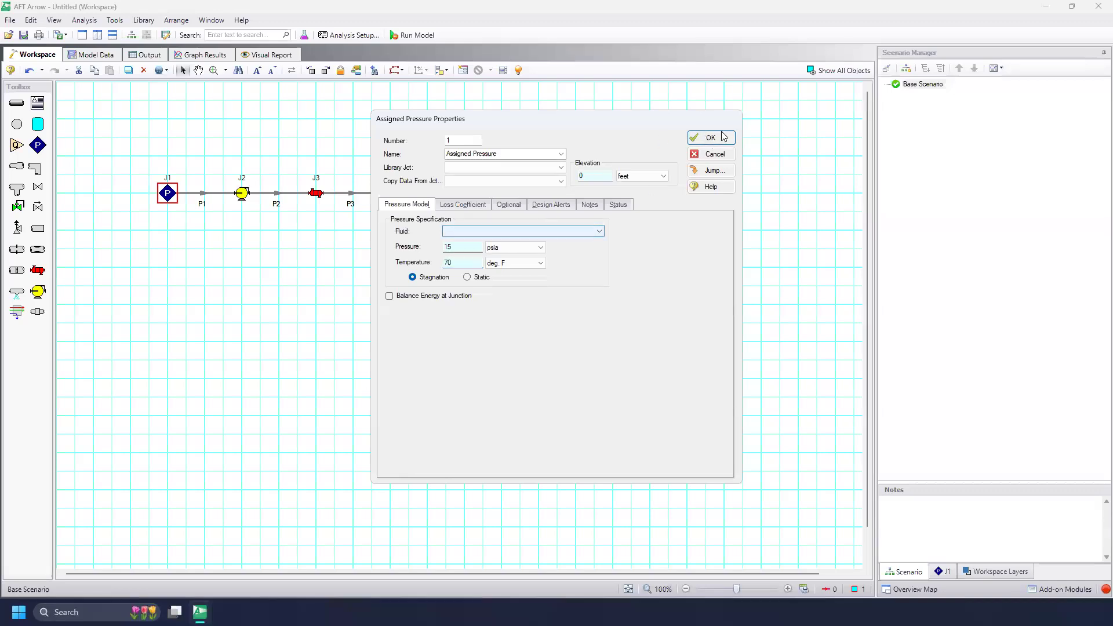
pyautogui.press('Return')
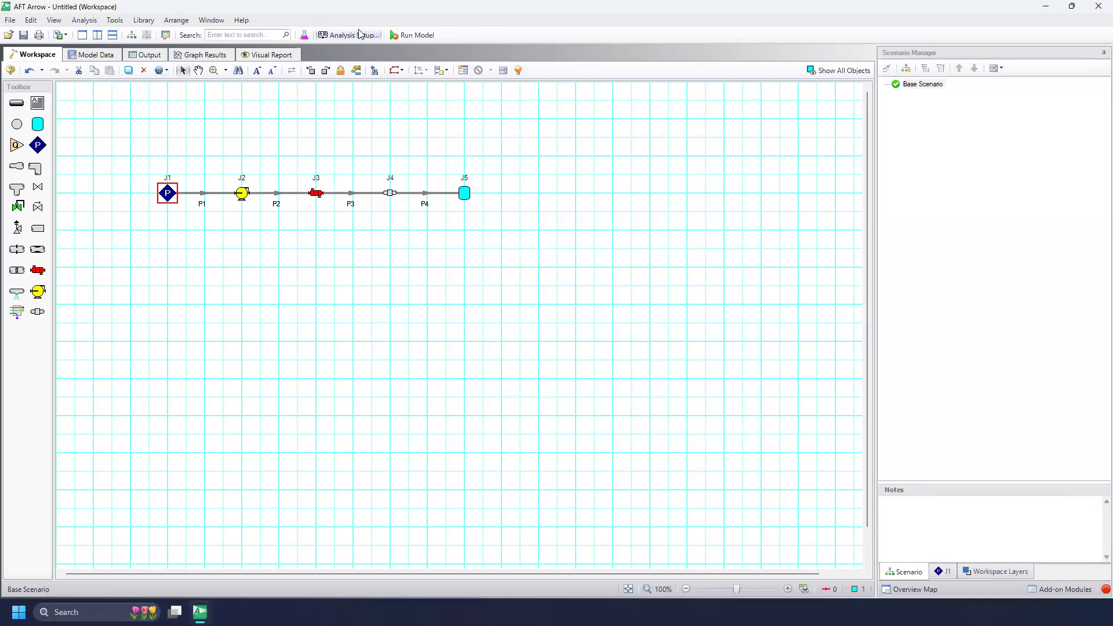
# Add the AFT Standard fluid Air to the model in Analysis Setup and check which pipes and junctions are undefined.
pyautogui.click(352, 36)
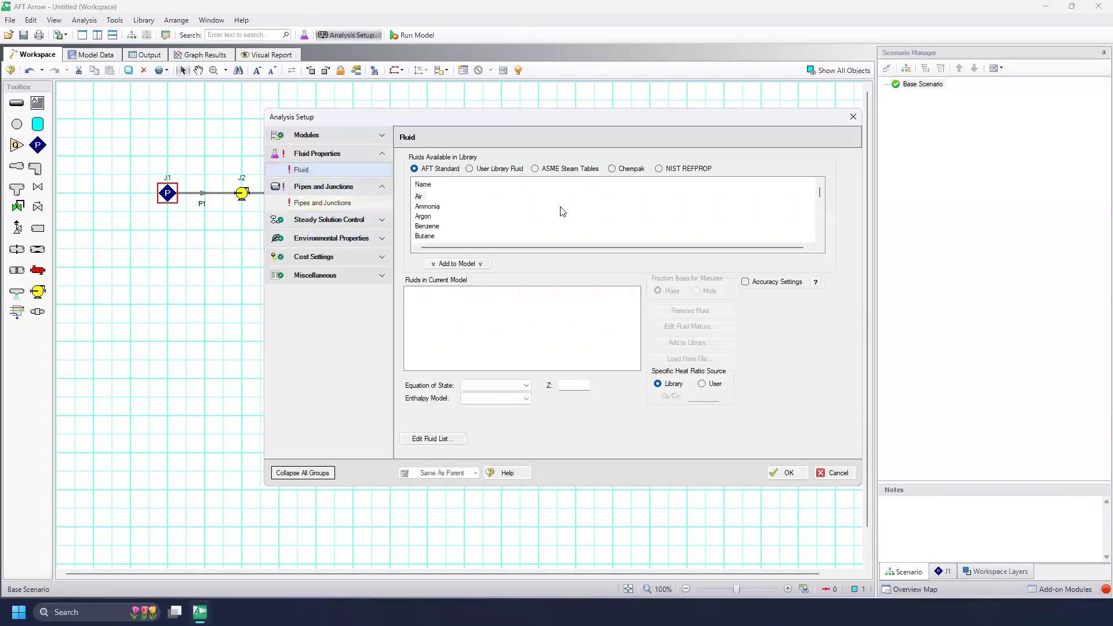
pyautogui.doubleClick(419, 197)
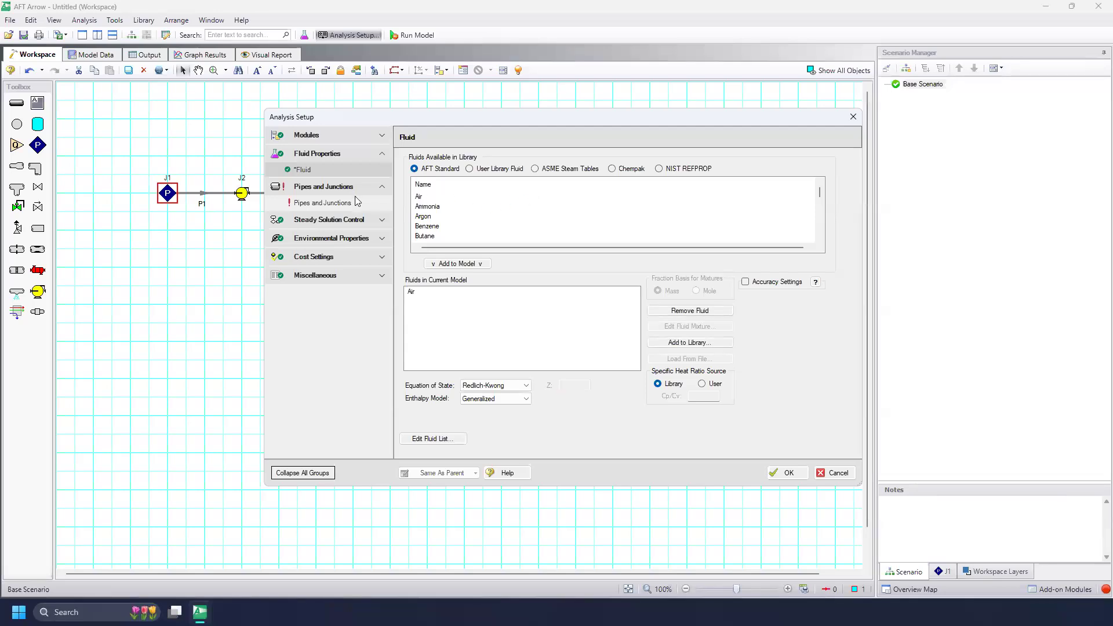
pyautogui.click(345, 203)
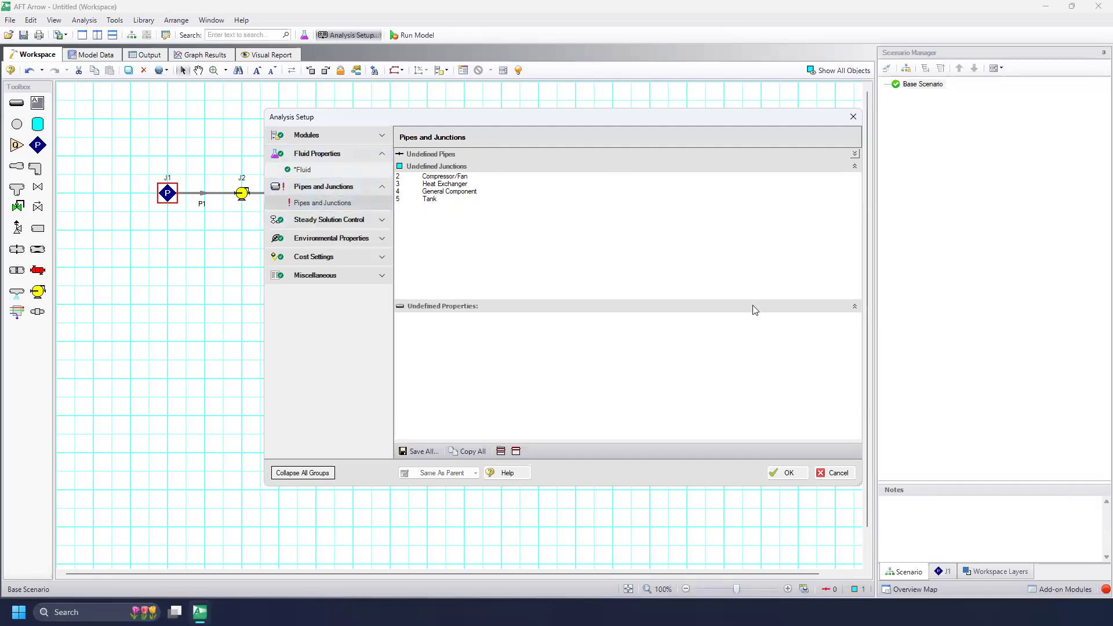
pyautogui.click(788, 473)
# Set the centrifugal compressor to the Sizing model with a fixed mass flow rate of 300 scfm.
pyautogui.doubleClick(245, 197)
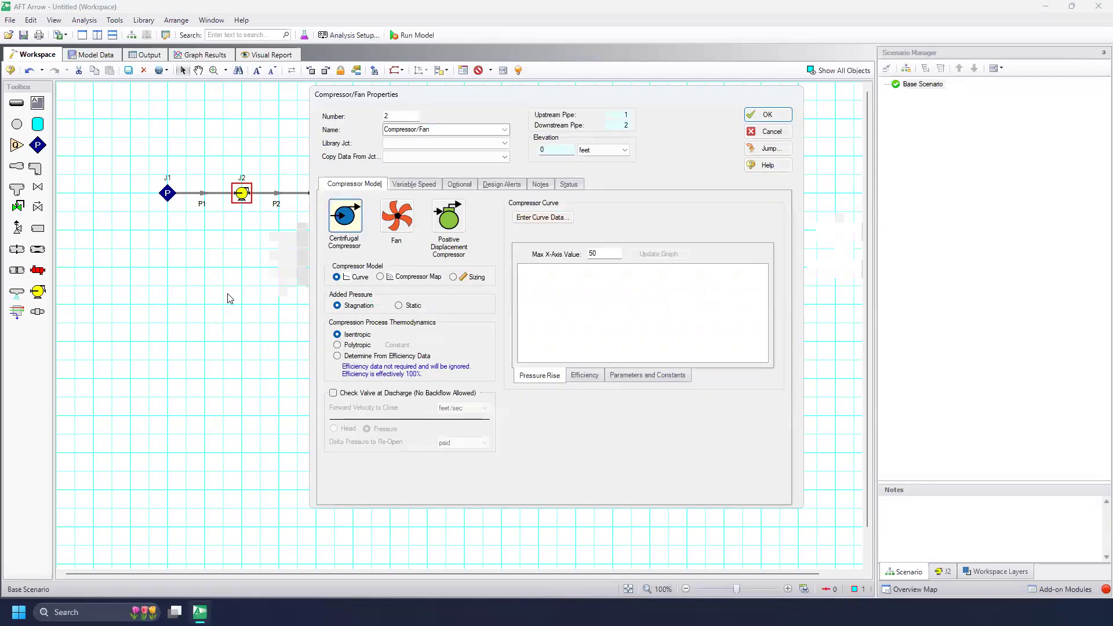
pyautogui.click(462, 278)
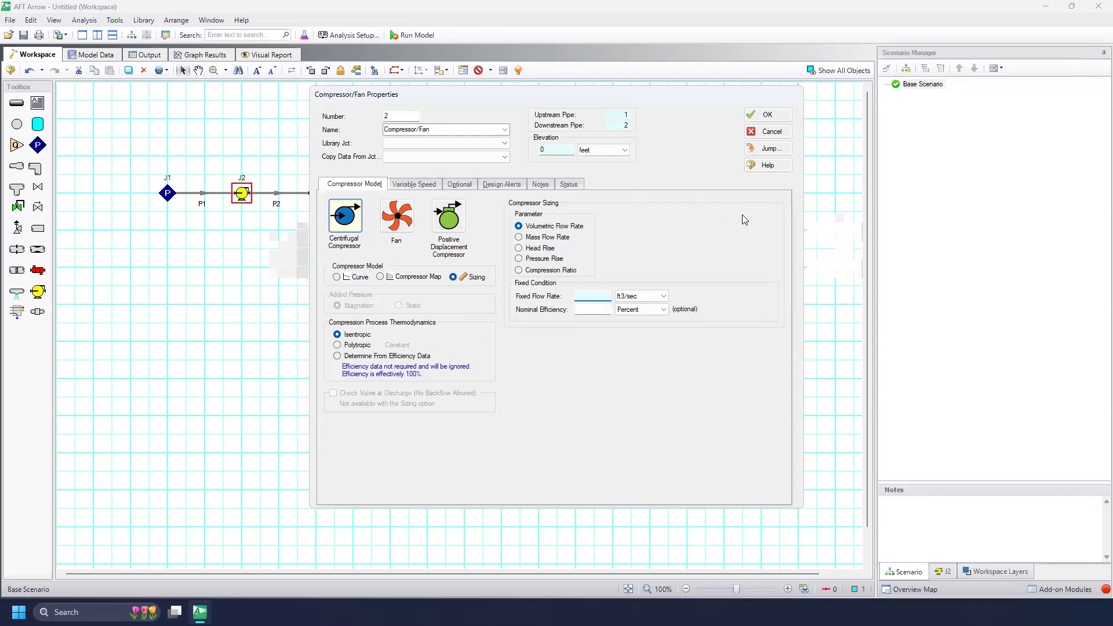
pyautogui.click(547, 239)
pyautogui.click(658, 296)
pyautogui.moveTo(664, 326); pyautogui.dragTo(664, 339)
pyautogui.click(648, 341)
pyautogui.click(593, 296)
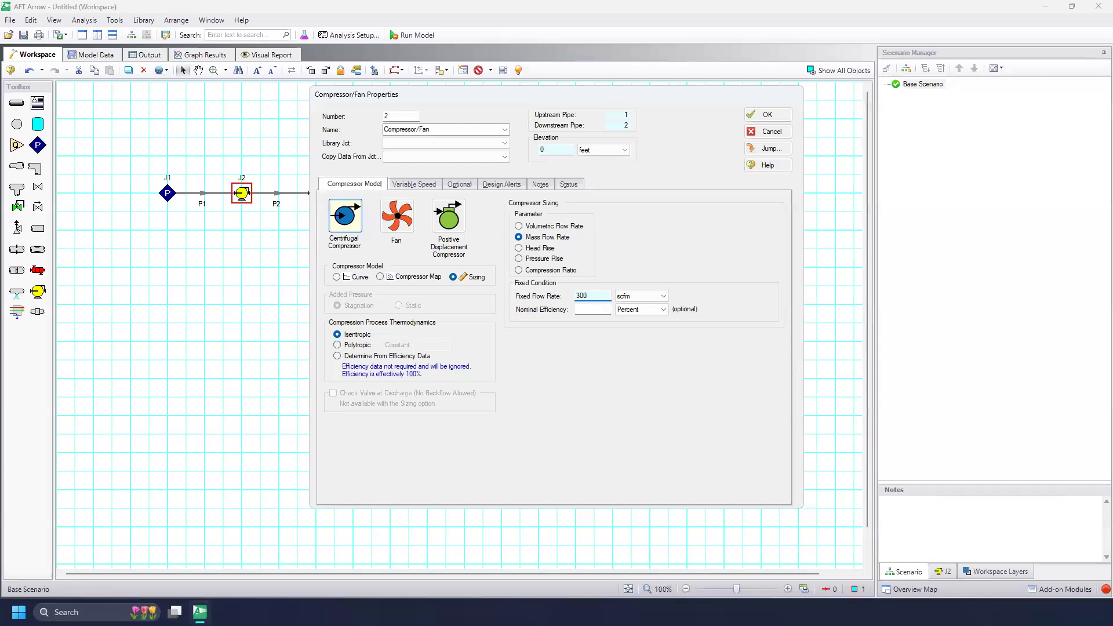
# Set the compressor's nominal efficiency to 65 percent and its compression thermodynamics to Determine From Efficiency Data.
pyautogui.click(587, 312)
pyautogui.click(396, 357)
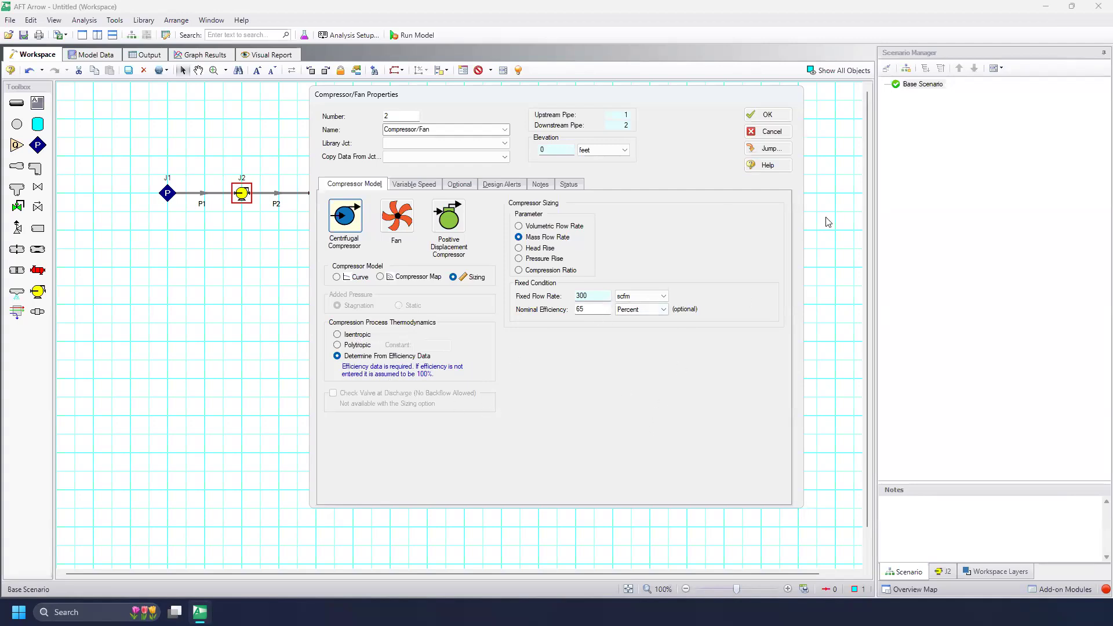
pyautogui.click(766, 116)
# Define the heat exchanger's thermal data as a constant specified heat rate with 0 Btu/s heat flow into the system.
pyautogui.doubleClick(314, 195)
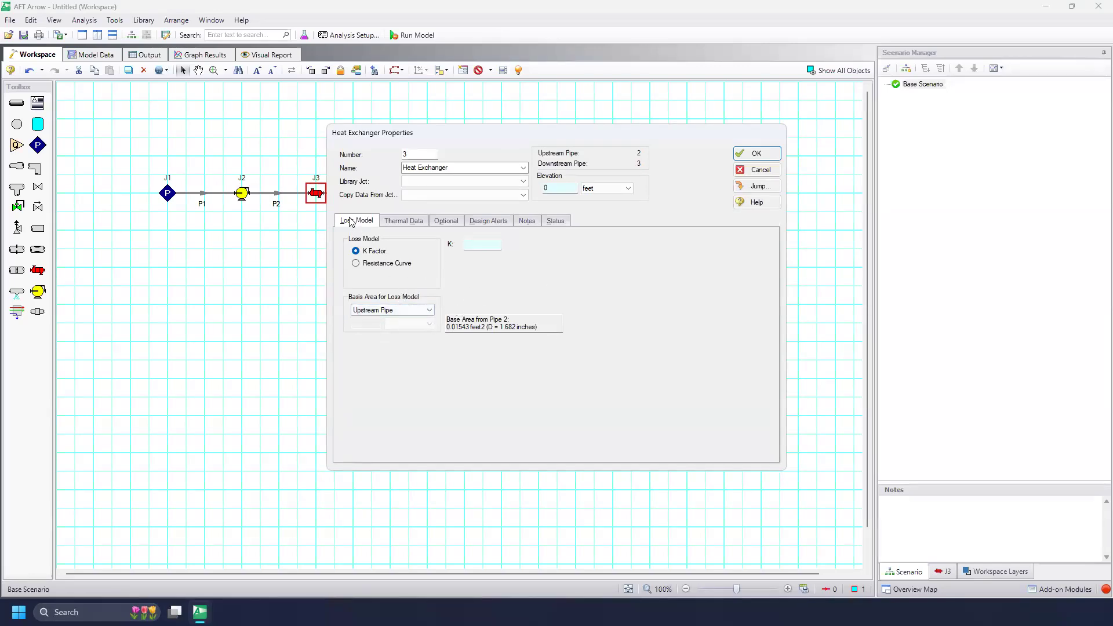
pyautogui.click(417, 221)
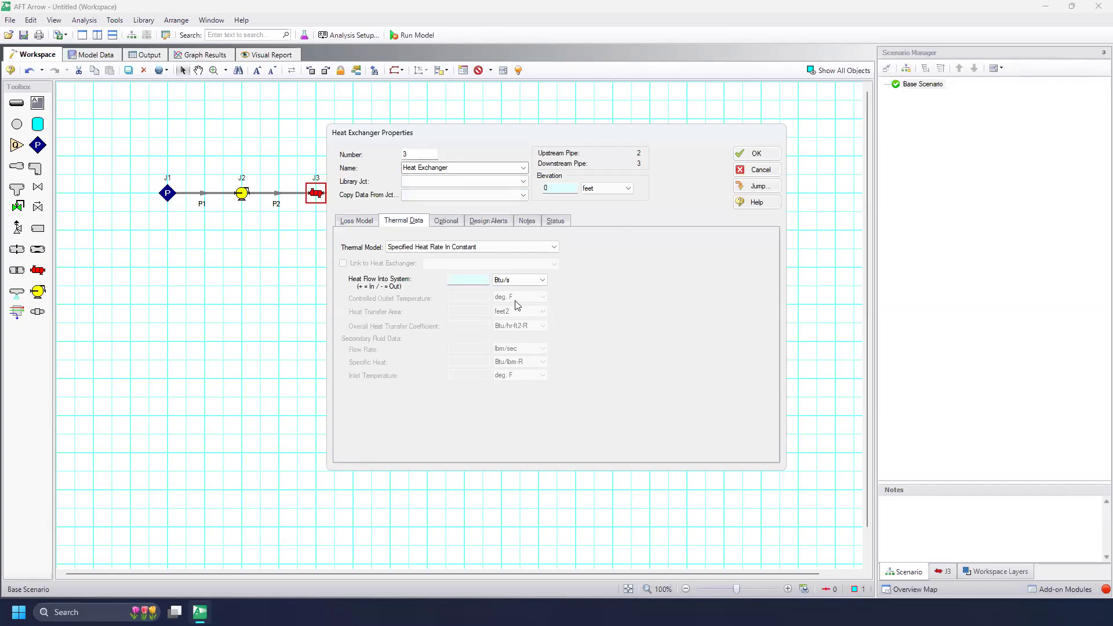
pyautogui.click(479, 278)
pyautogui.click(349, 223)
pyautogui.click(411, 221)
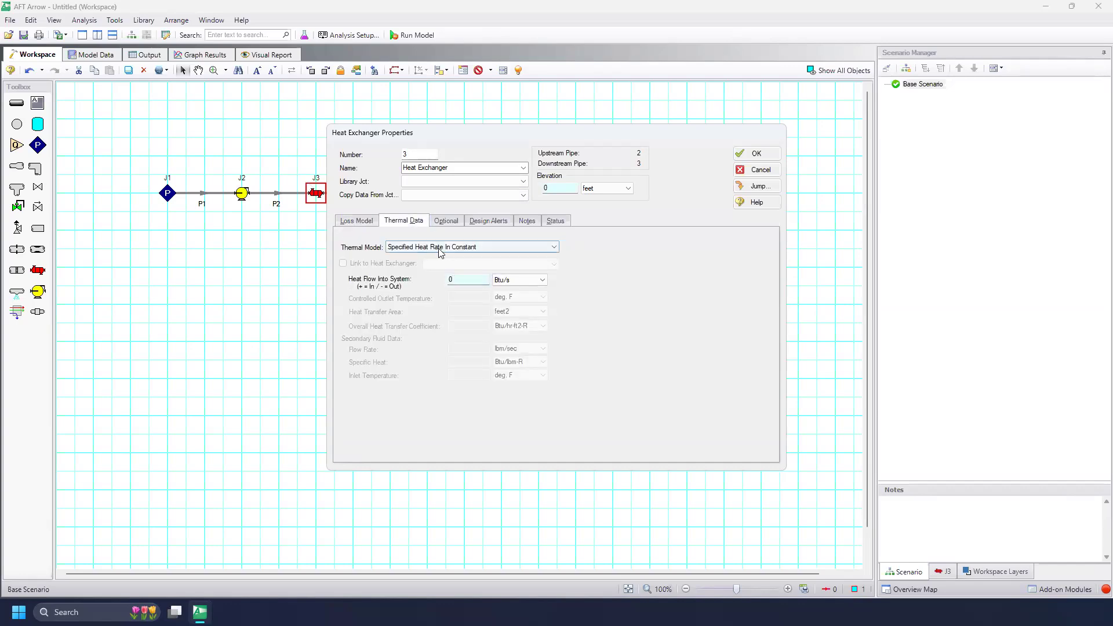
# Review the thermal models available for the heat exchanger, keeping Specified Heat Rate In Constant.
pyautogui.click(492, 254)
pyautogui.moveTo(554, 281); pyautogui.dragTo(556, 272)
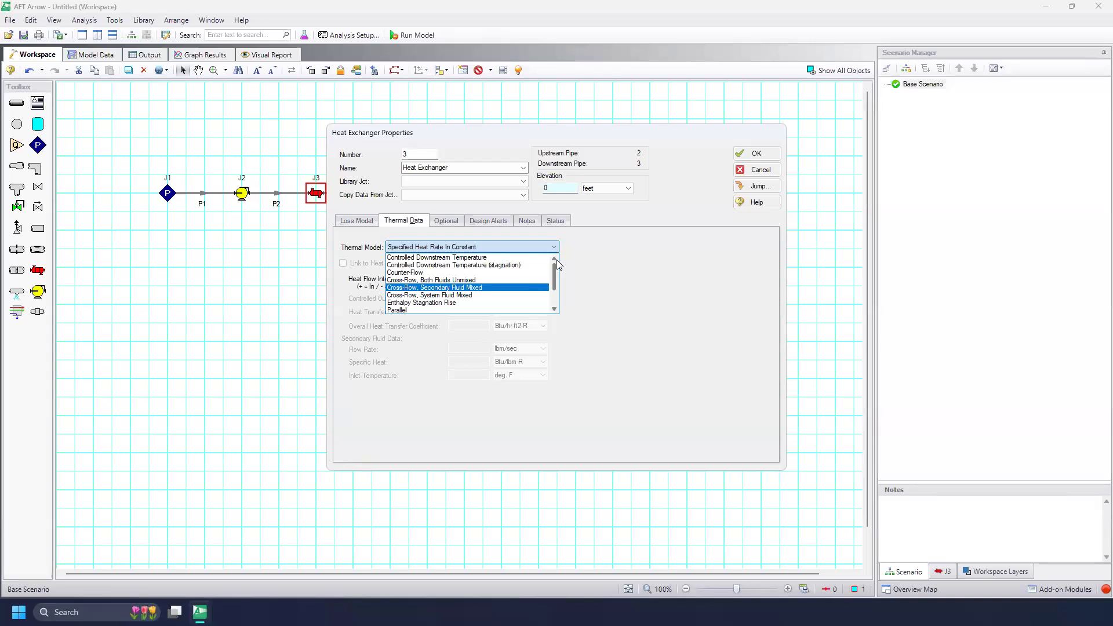
pyautogui.click(554, 309)
pyautogui.click(554, 309)
pyautogui.click(554, 309)
pyautogui.click(554, 309)
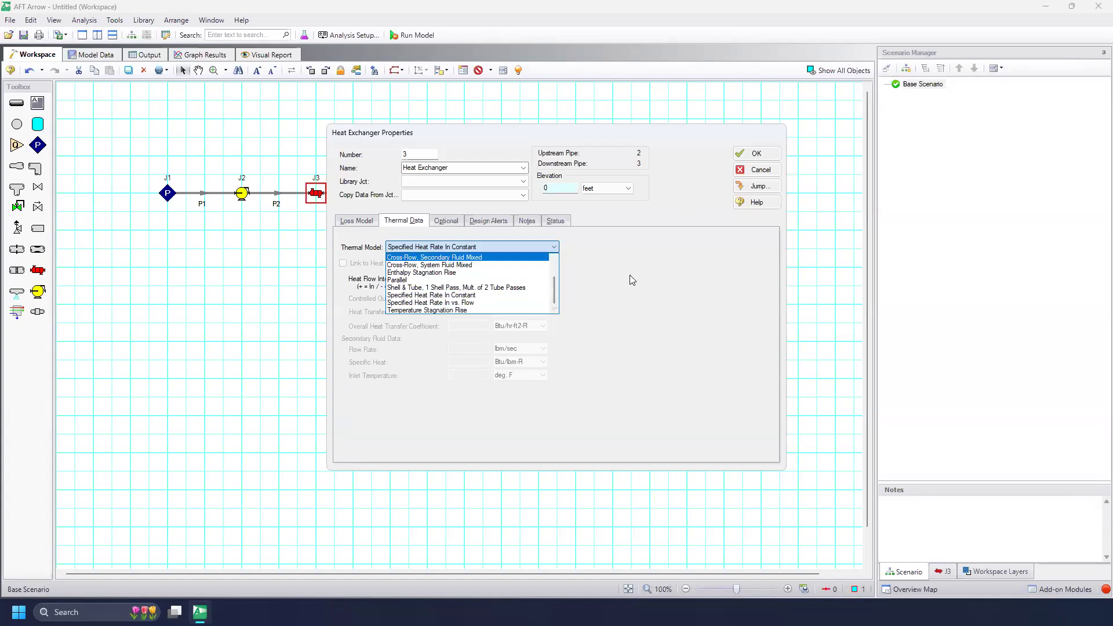
pyautogui.click(668, 284)
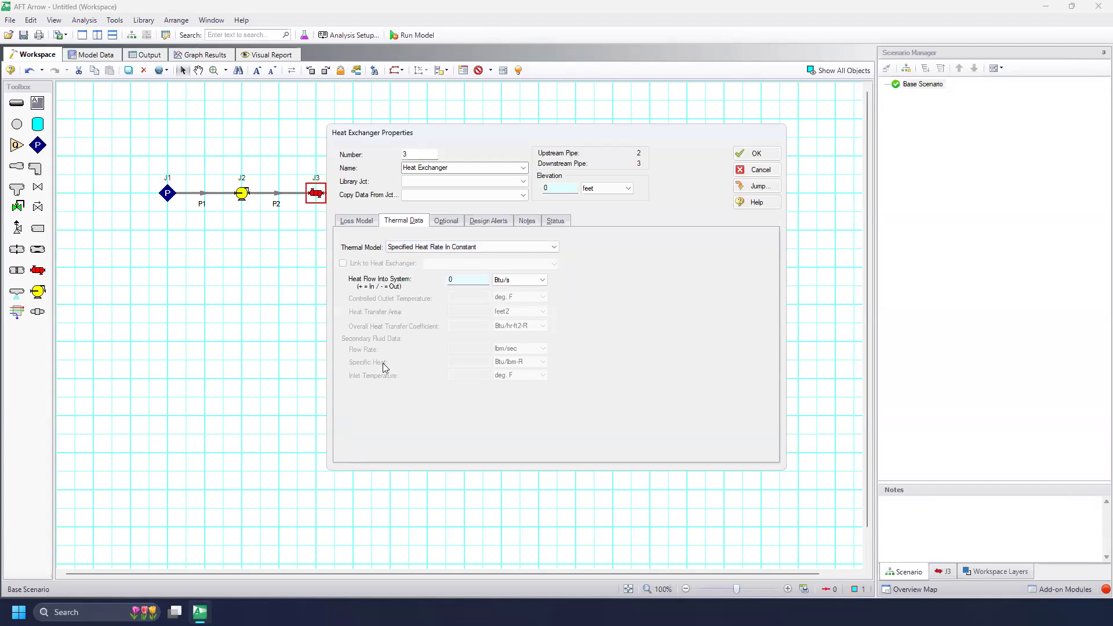
# Set the heat exchanger's loss model to Resistance Curve and fill its data as quadratic from 10 psid at 1 lbm/sec.
pyautogui.click(356, 222)
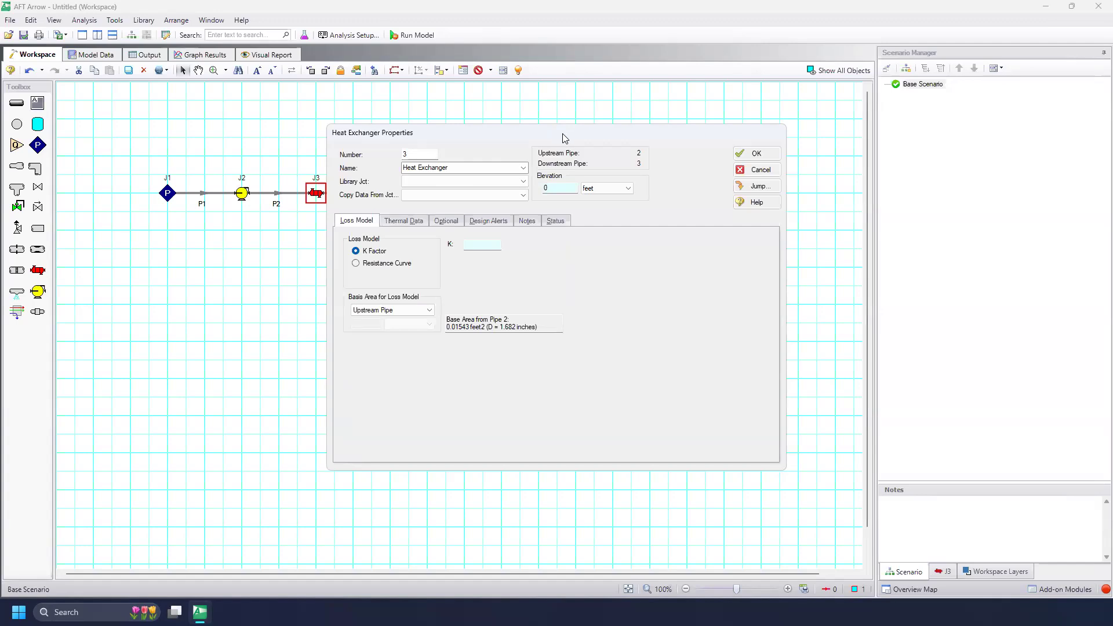
pyautogui.moveTo(563, 135); pyautogui.dragTo(627, 146)
pyautogui.click(450, 277)
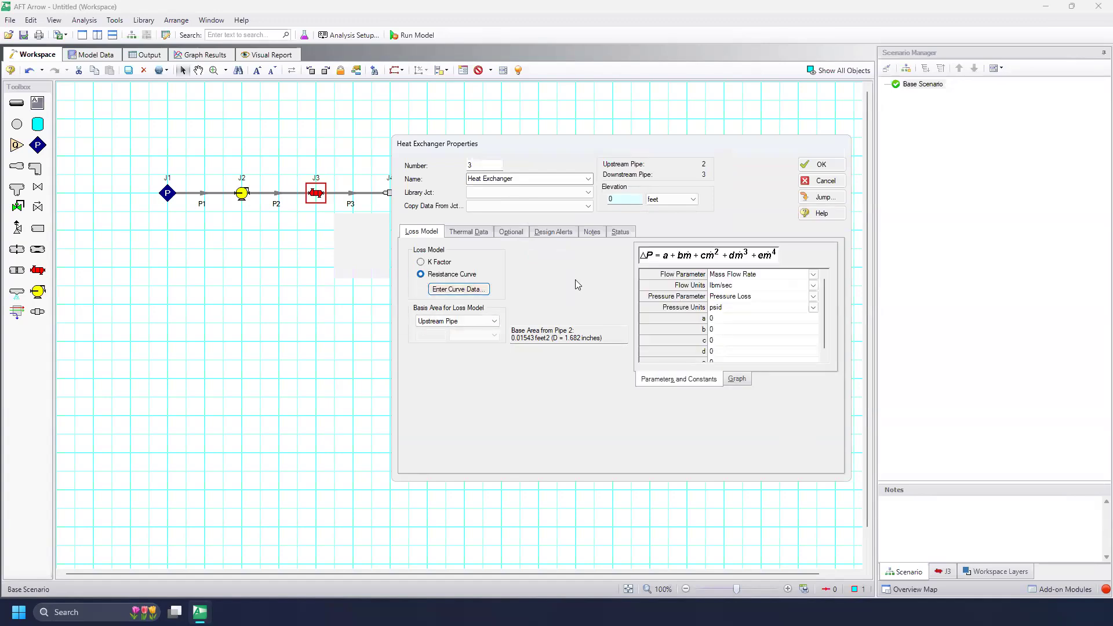
pyautogui.click(469, 290)
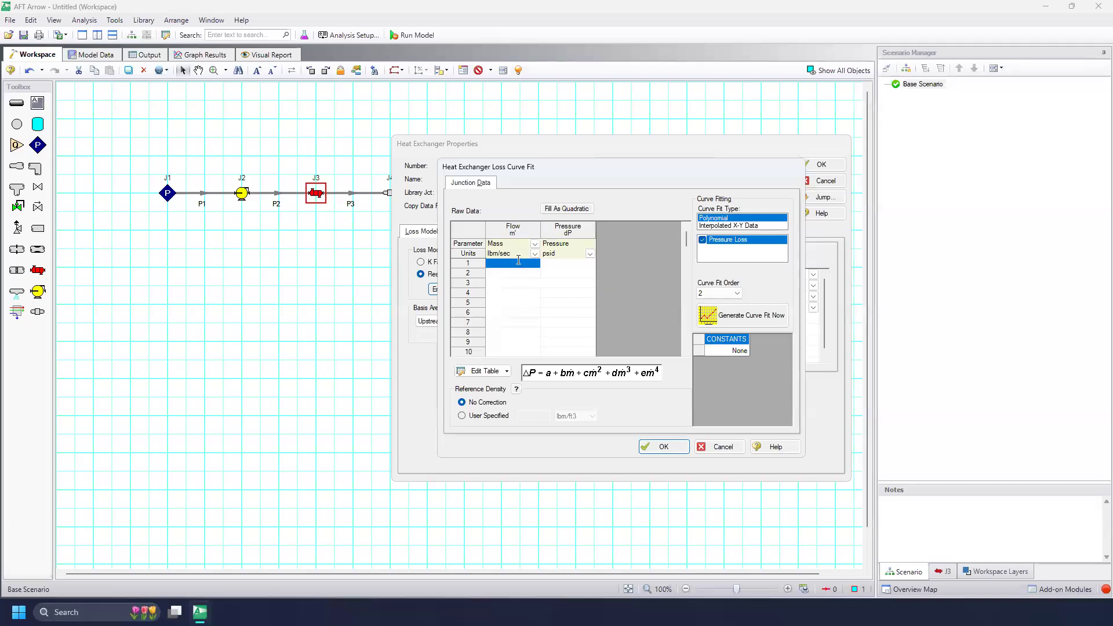
pyautogui.click(517, 261)
pyautogui.write('10')
pyautogui.moveTo(720, 169); pyautogui.dragTo(663, 213)
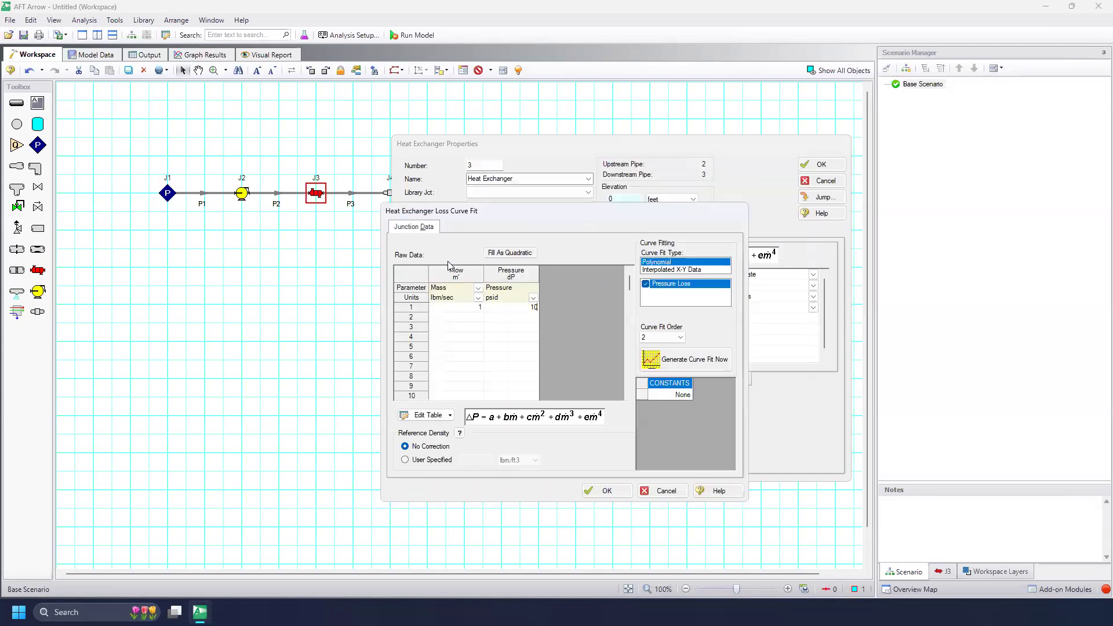
pyautogui.click(518, 256)
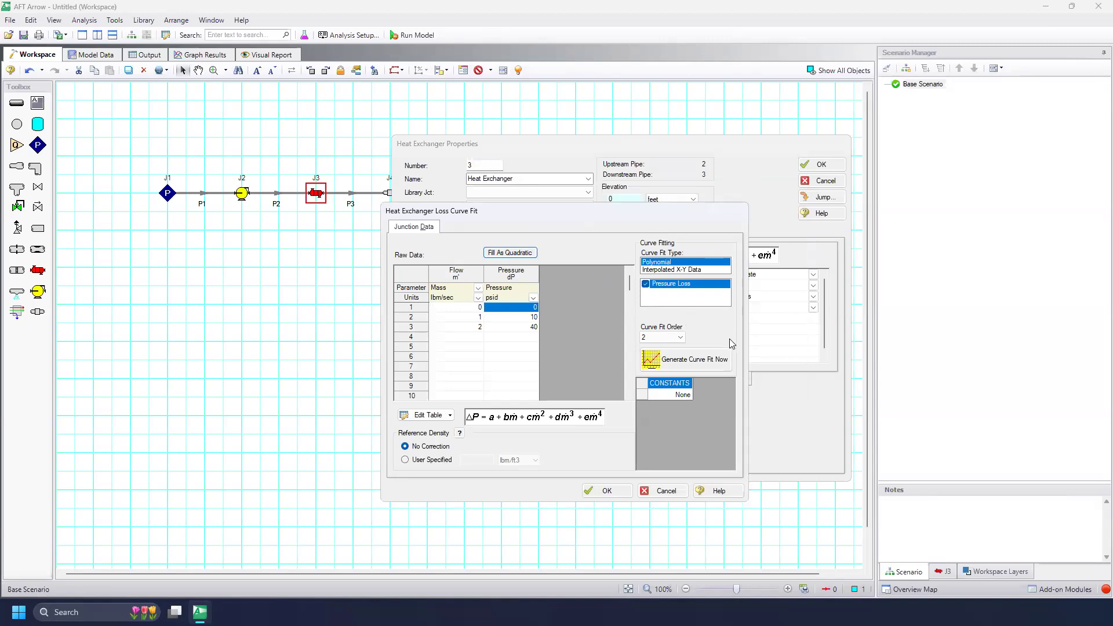
# Generate a second-order polynomial fit for the pressure loss data, check its graph and constants, and apply it to the heat exchanger.
pyautogui.click(698, 366)
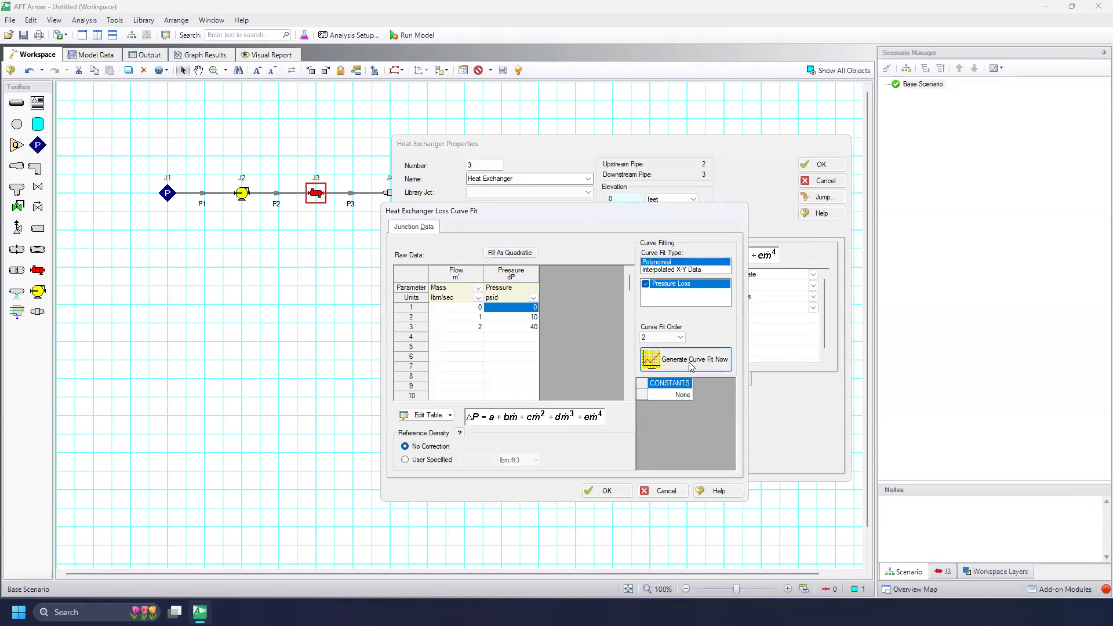
pyautogui.click(689, 367)
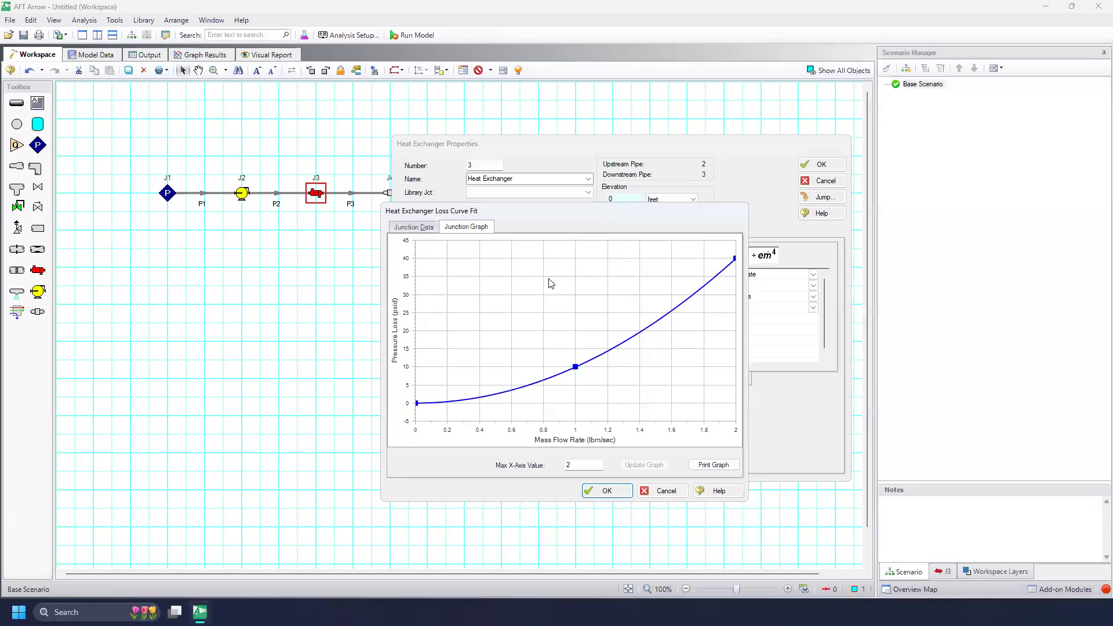
pyautogui.click(412, 227)
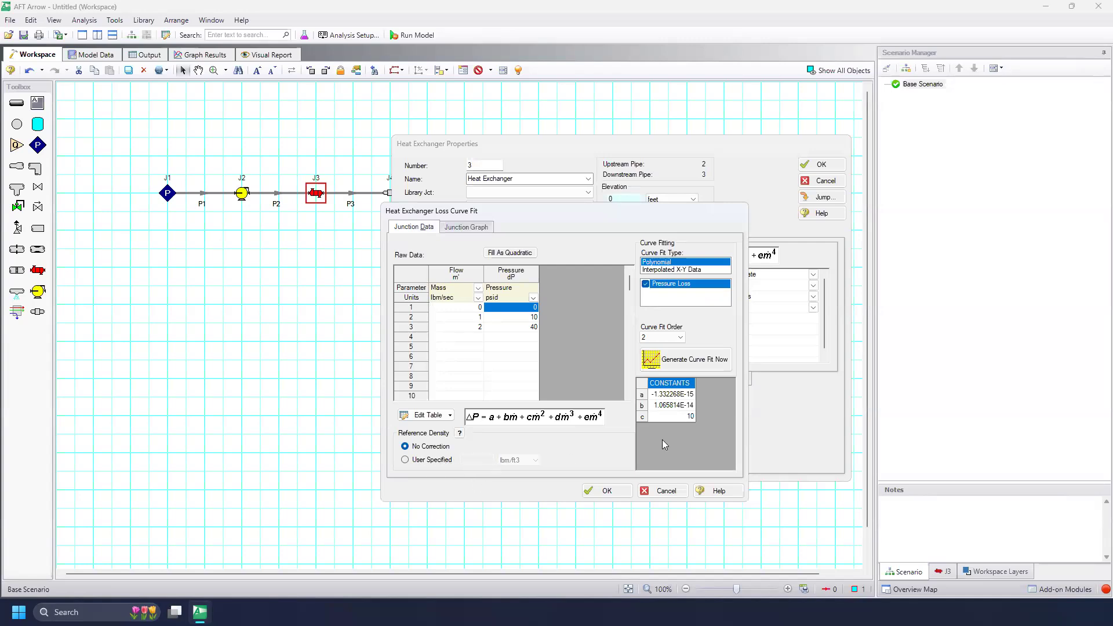
pyautogui.click(465, 227)
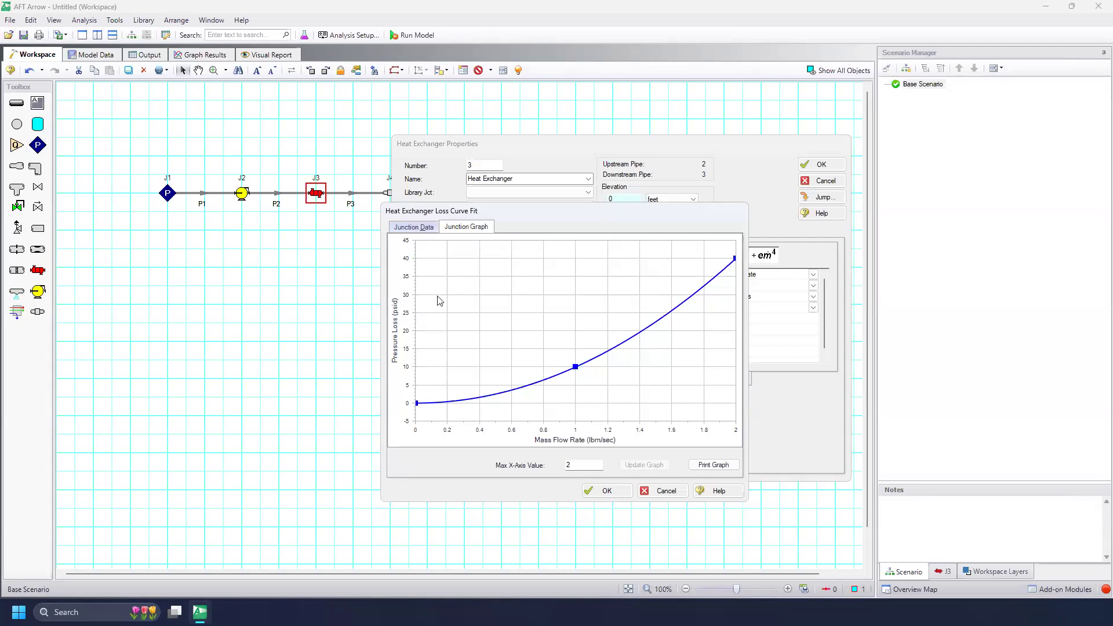
pyautogui.click(434, 229)
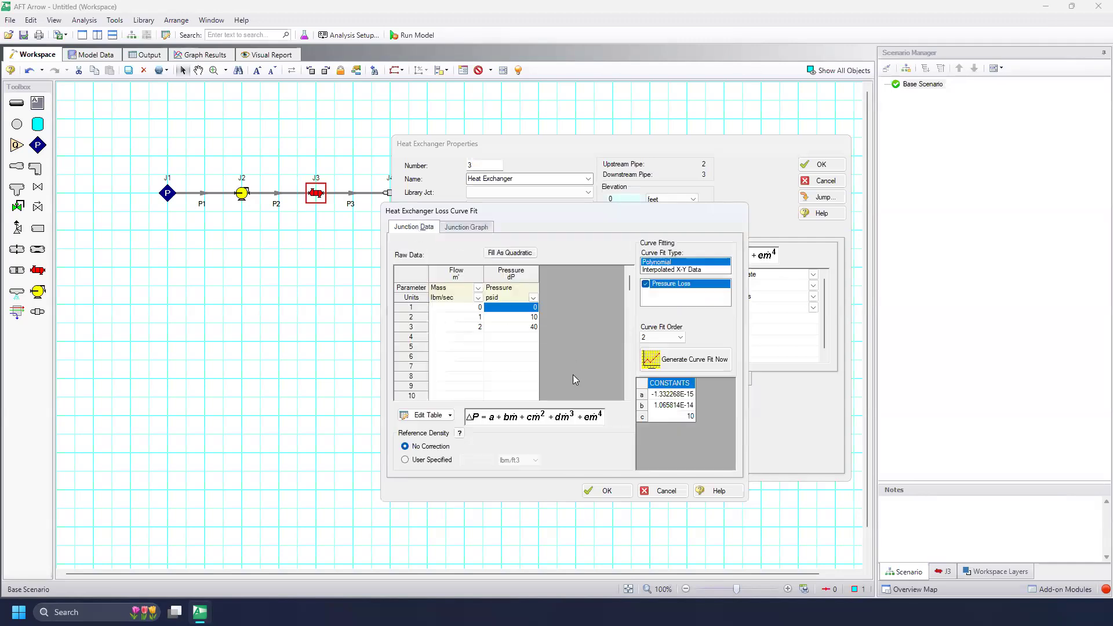
pyautogui.click(603, 491)
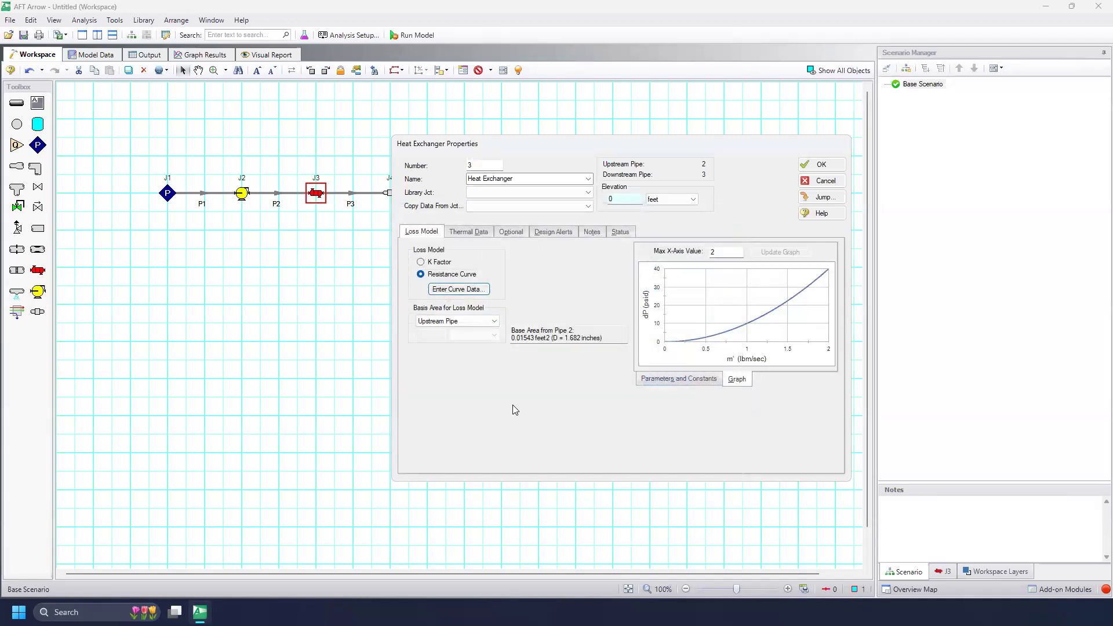
pyautogui.click(825, 164)
pyautogui.click(830, 164)
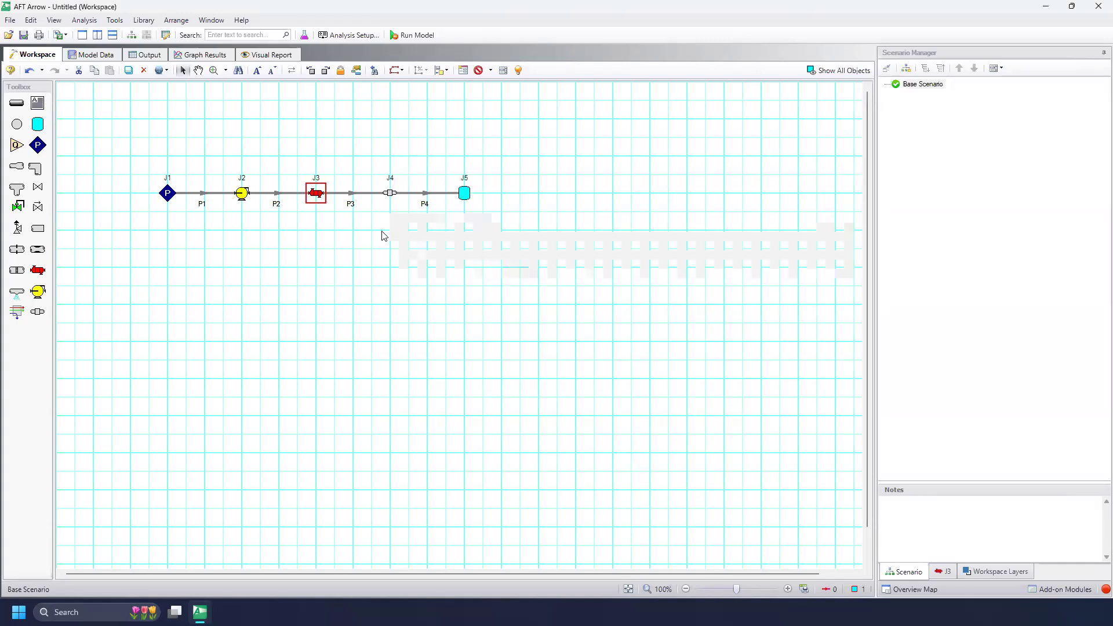
# Set the general component's K factor to 10.
pyautogui.doubleClick(387, 196)
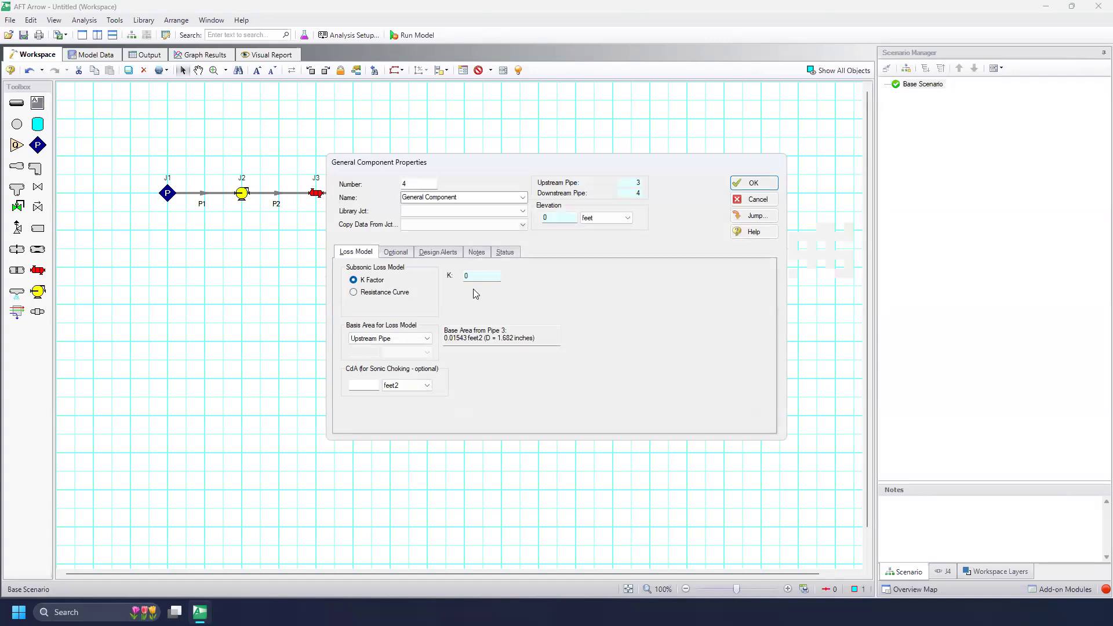
pyautogui.doubleClick(485, 275)
pyautogui.write('10')
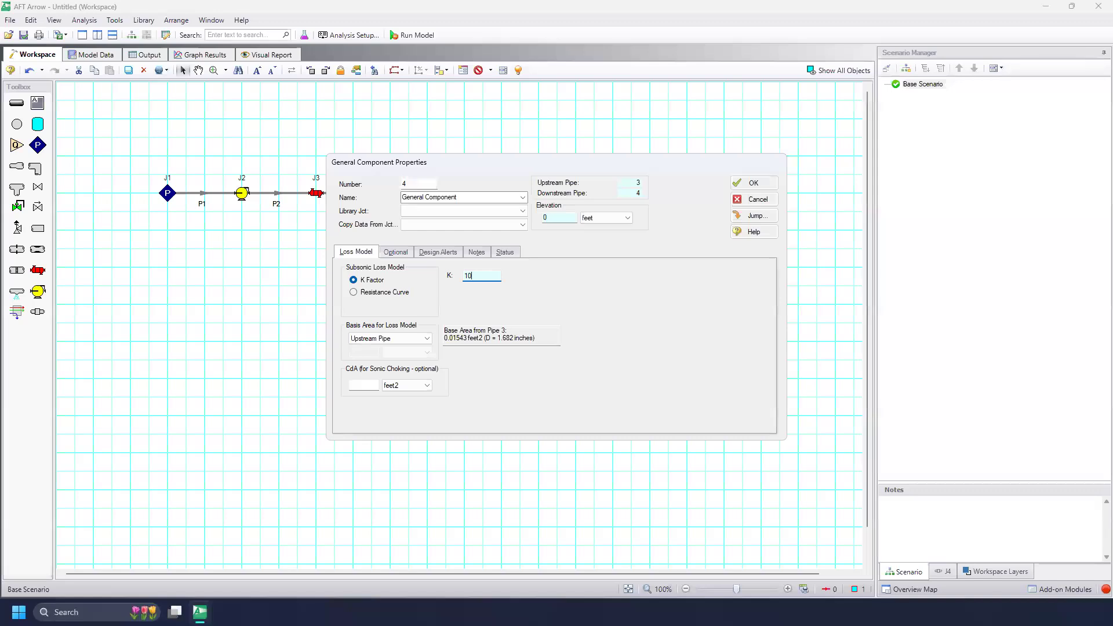
pyautogui.click(769, 185)
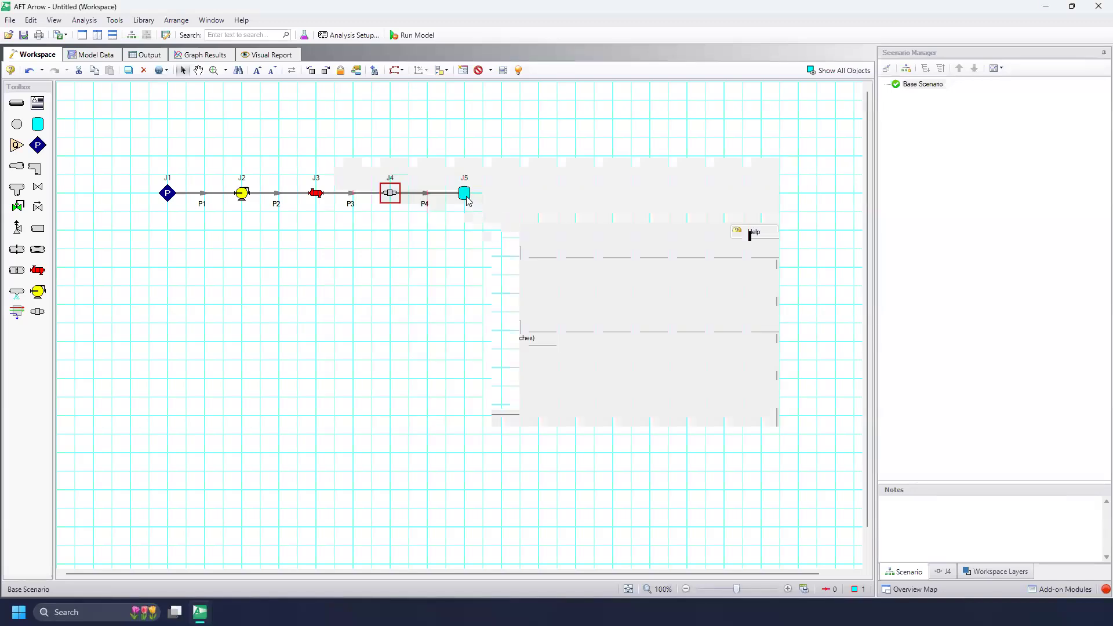
# Define the tank with pressure 20 psia and temperature 70 deg. F, and check the model's definition status in Analysis Setup.
pyautogui.doubleClick(464, 193)
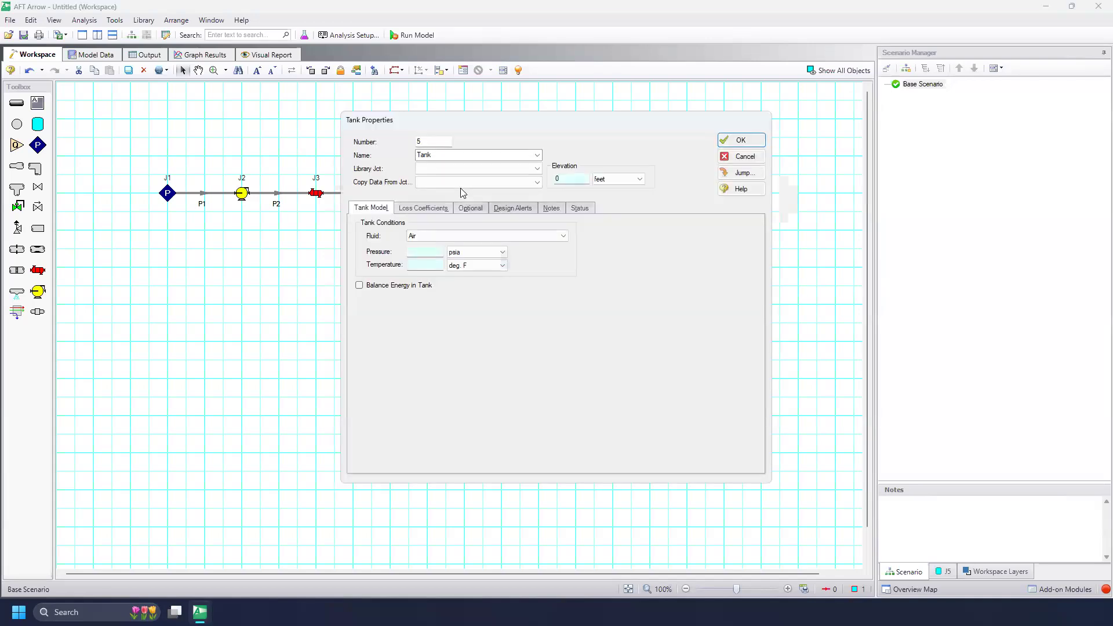
pyautogui.click(432, 253)
pyautogui.write('20')
pyautogui.click(440, 265)
pyautogui.write('70')
pyautogui.moveTo(636, 122); pyautogui.dragTo(870, 194)
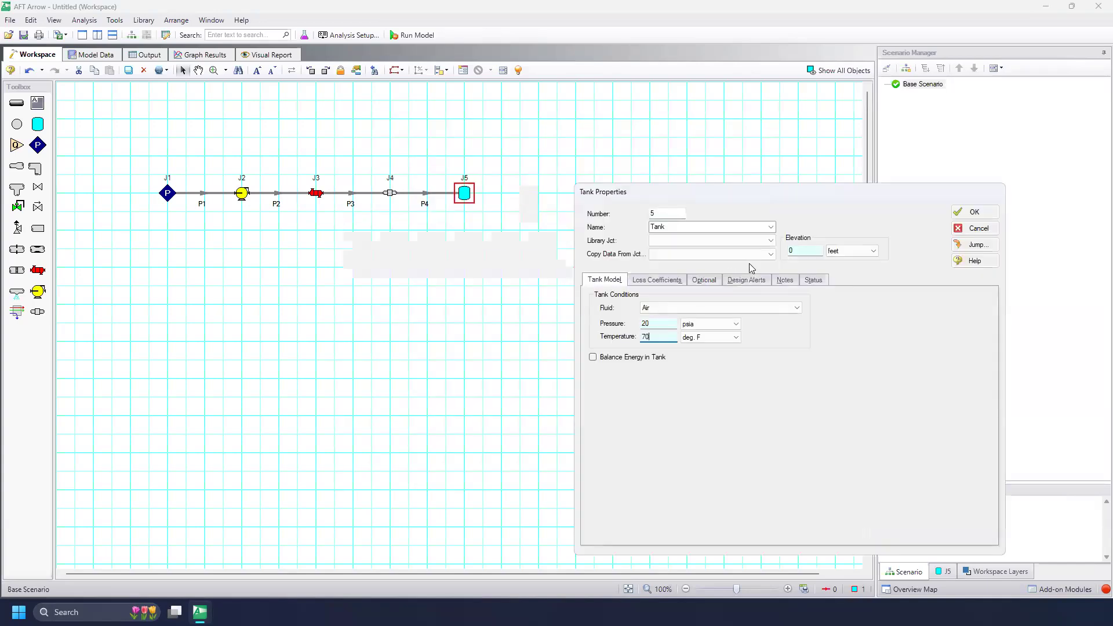
pyautogui.click(976, 213)
pyautogui.click(630, 221)
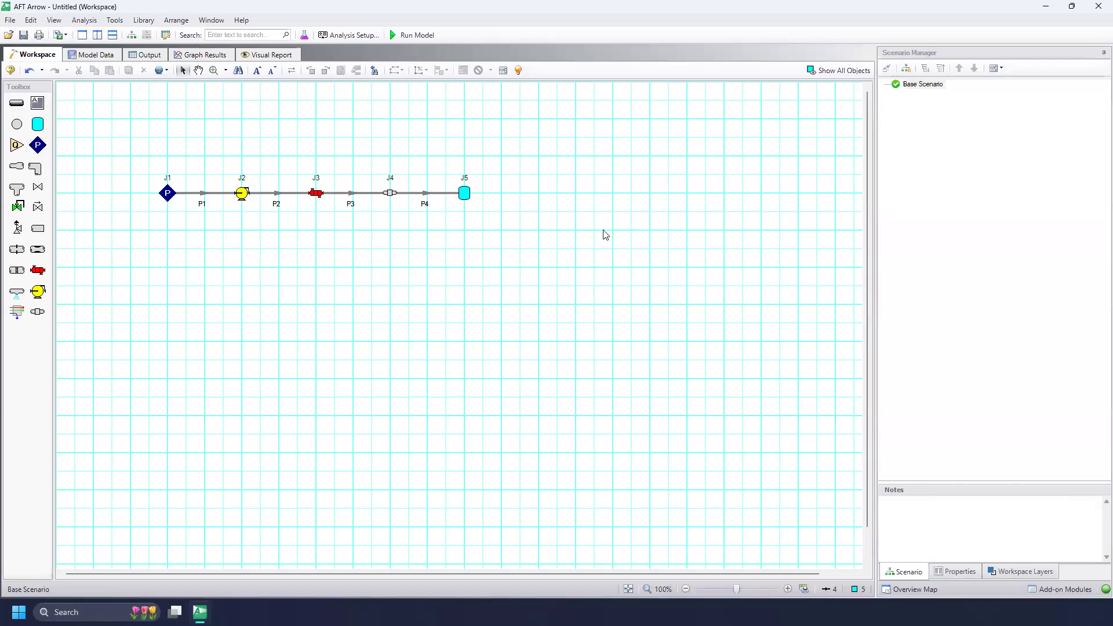
pyautogui.click(1095, 592)
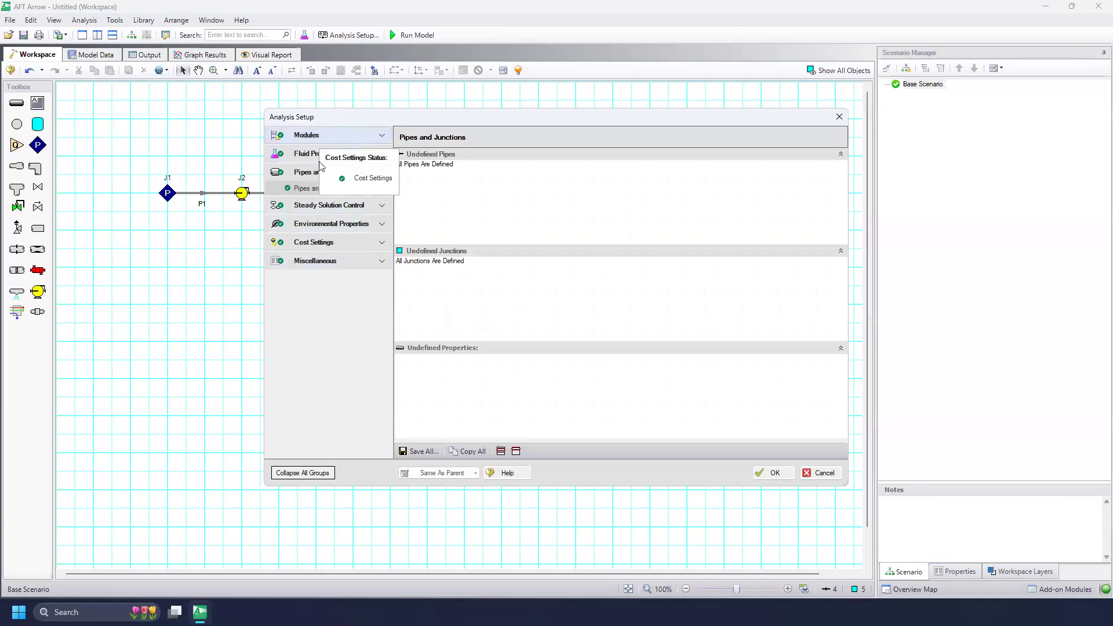
pyautogui.click(774, 473)
# Save the model on the Desktop as Webinar, and run it, returning to the workspace after the calculation.
pyautogui.click(10, 20)
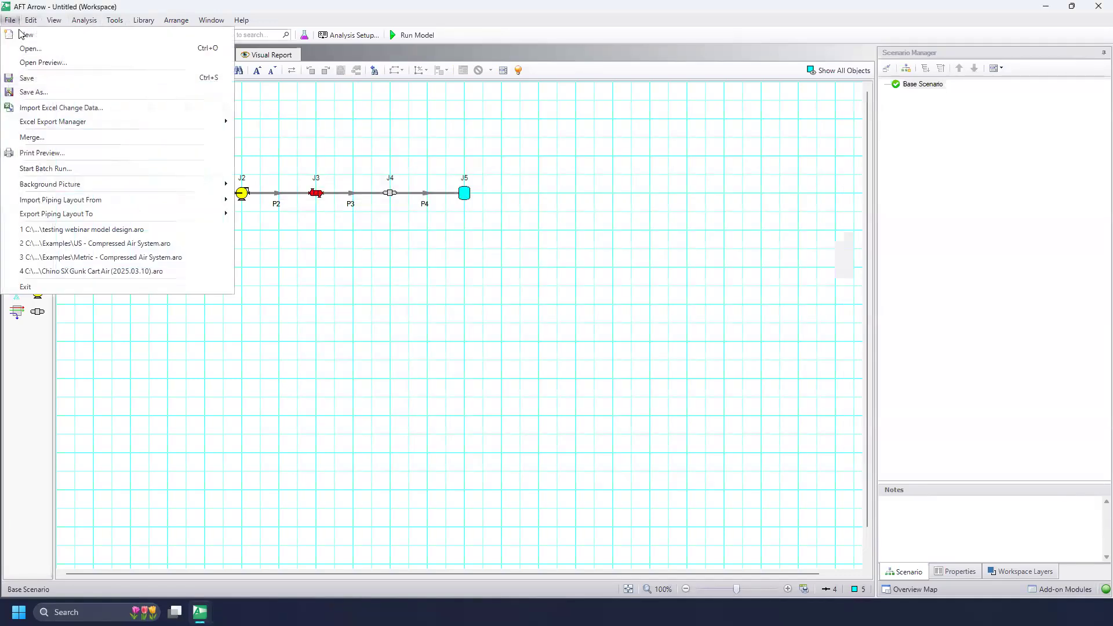
pyautogui.press('Escape')
pyautogui.hotkey('ctrl', 's')
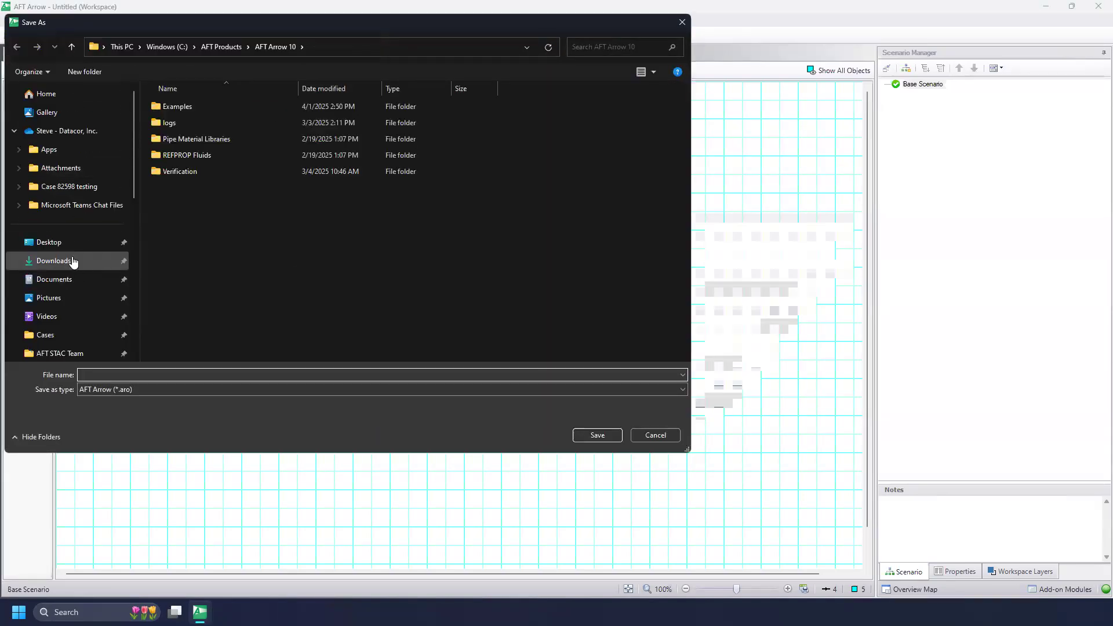
pyautogui.click(65, 242)
pyautogui.click(168, 389)
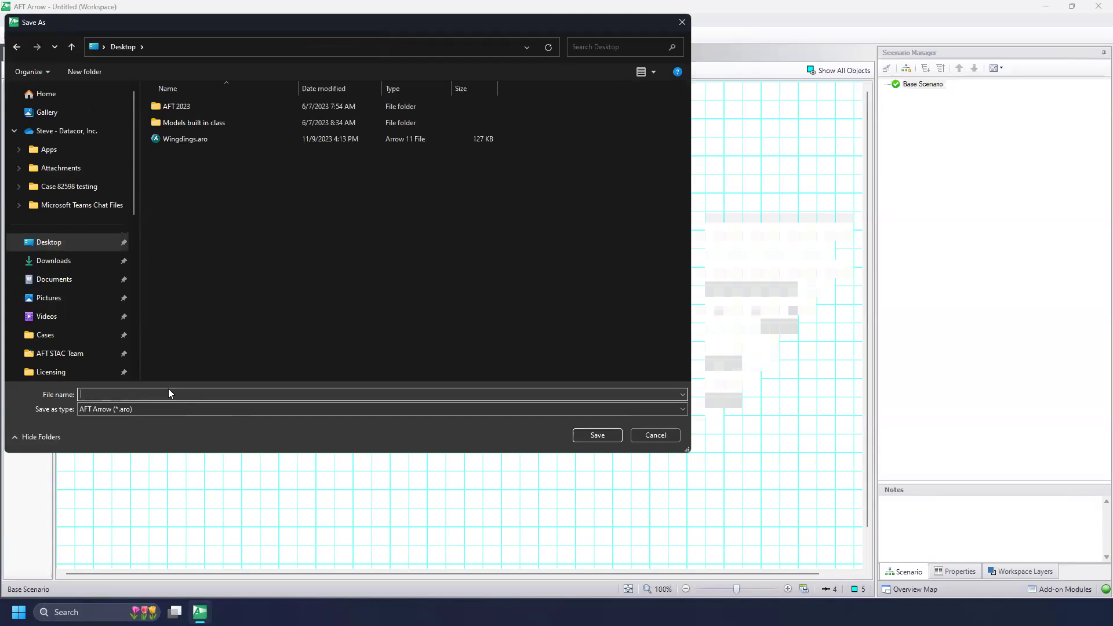
pyautogui.write('Webinar')
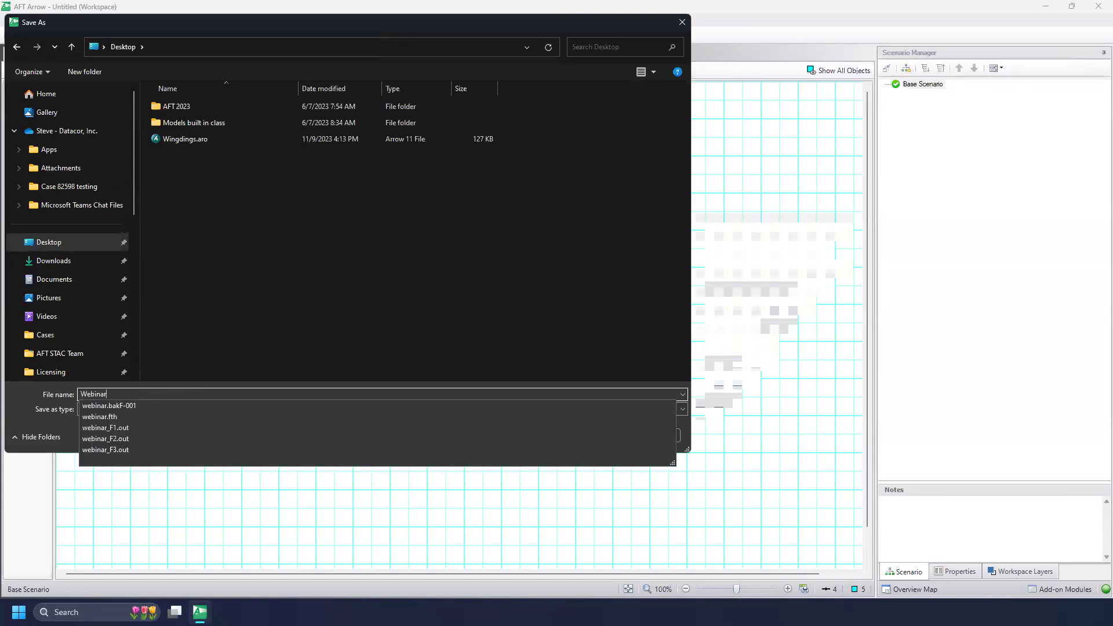
pyautogui.click(421, 326)
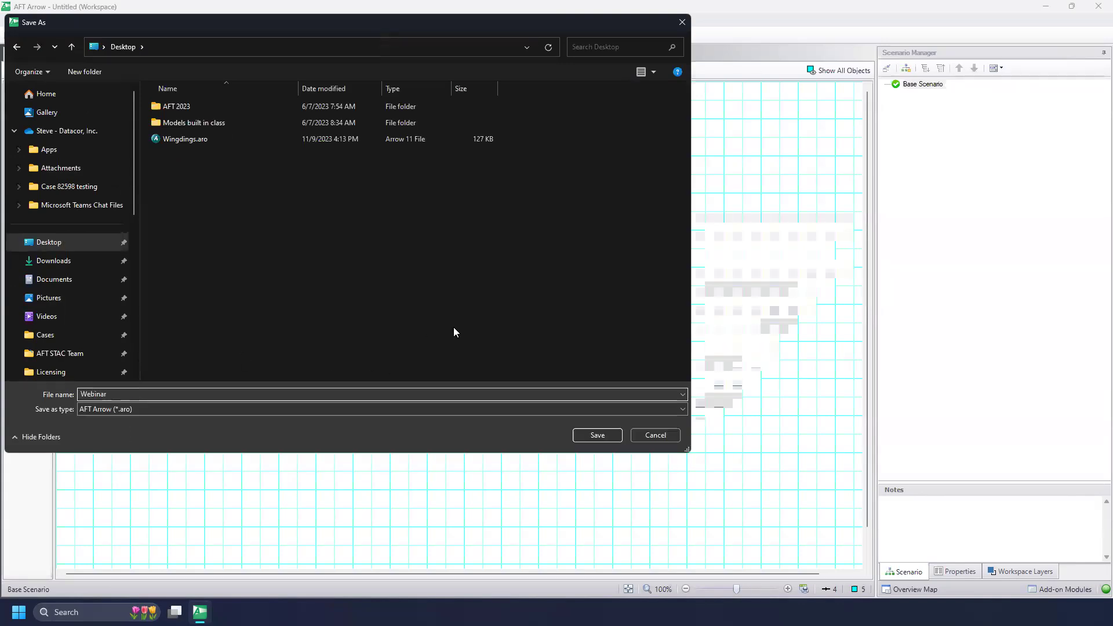
pyautogui.click(605, 435)
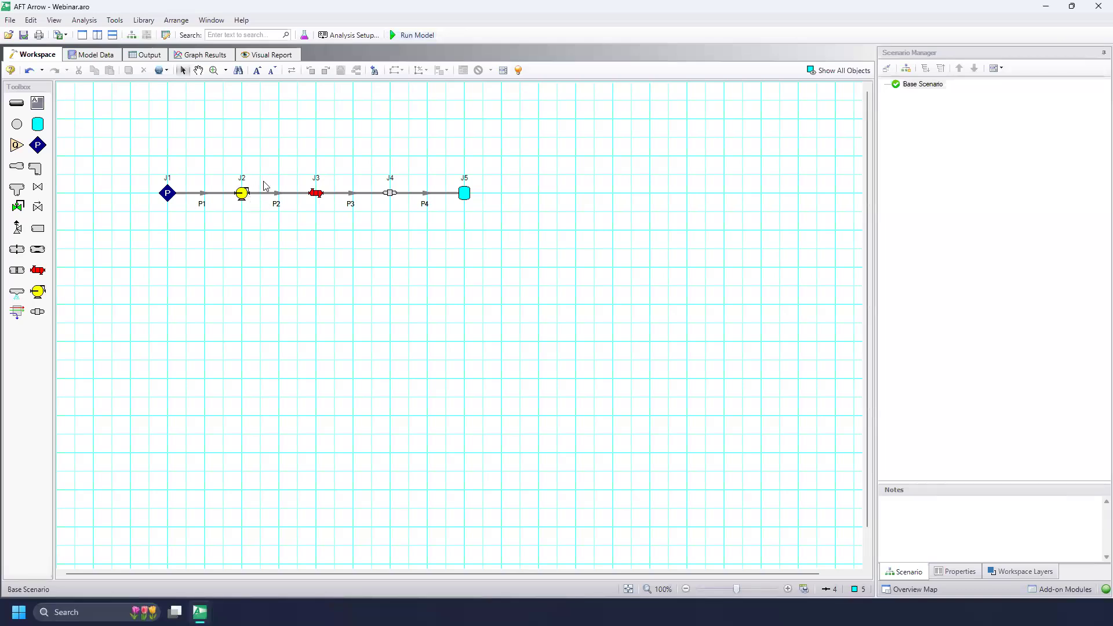
pyautogui.click(413, 36)
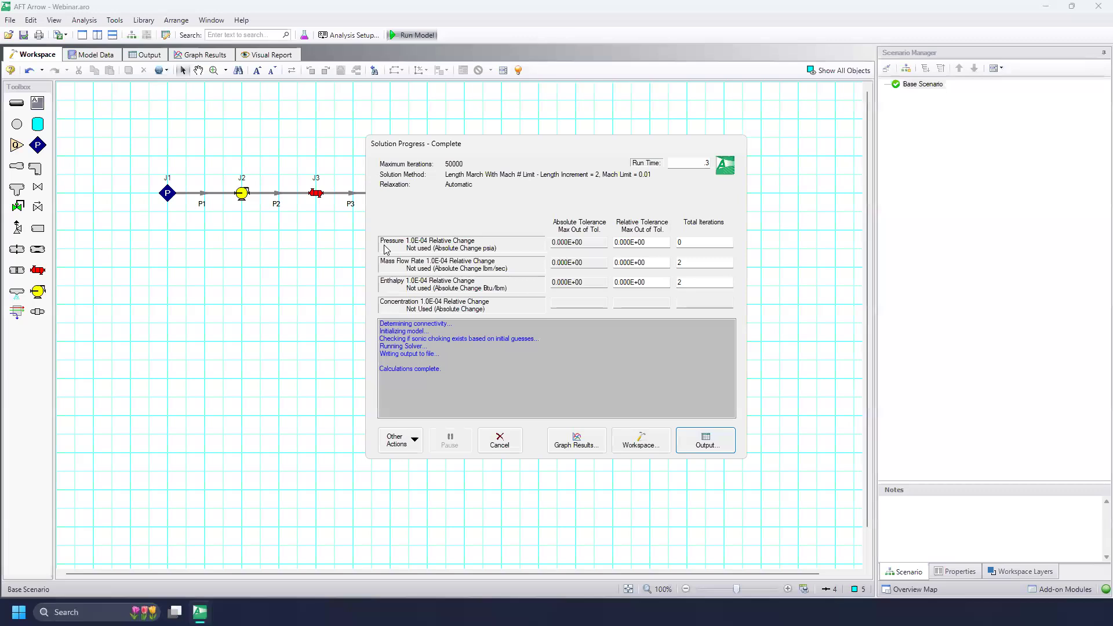
pyautogui.click(642, 444)
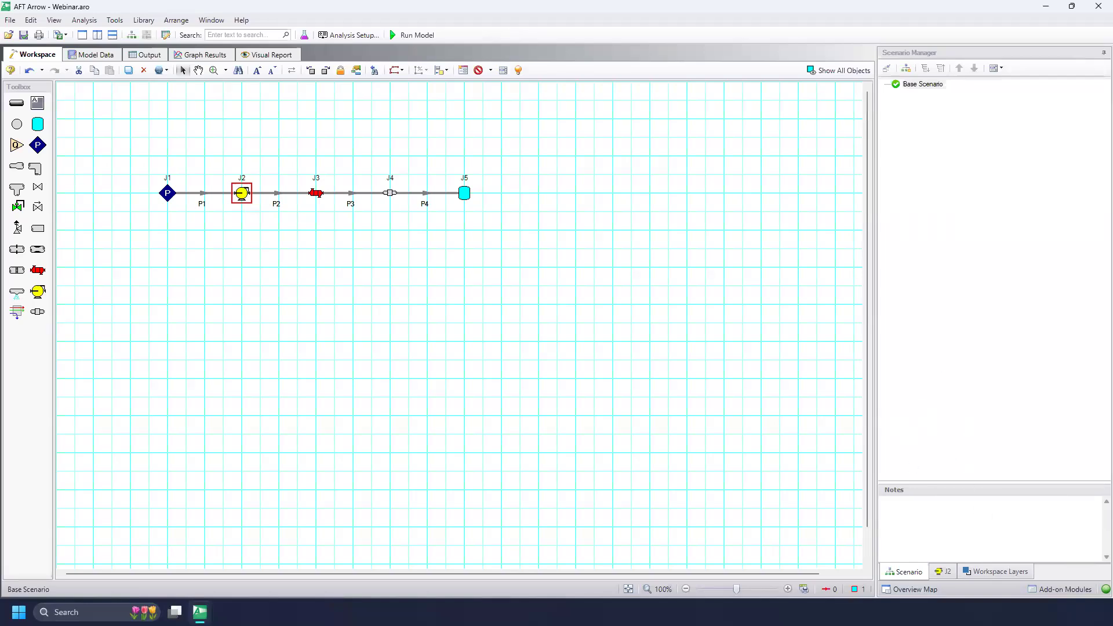
# Create a child scenario named Initial sizing under the Base Scenario.
pyautogui.rightClick(930, 86)
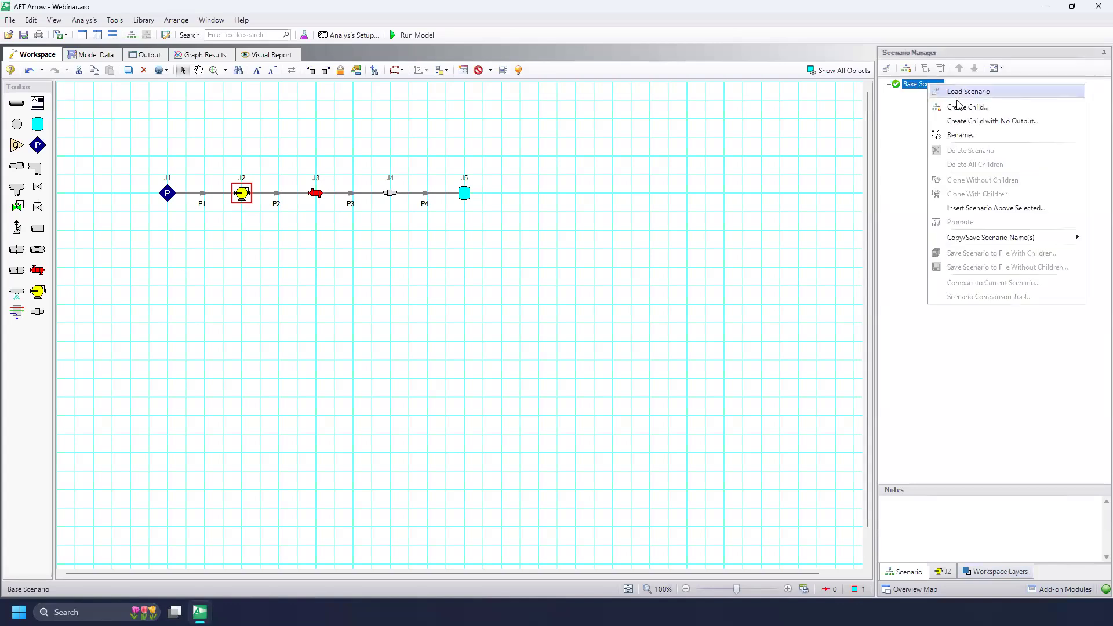
pyautogui.click(960, 108)
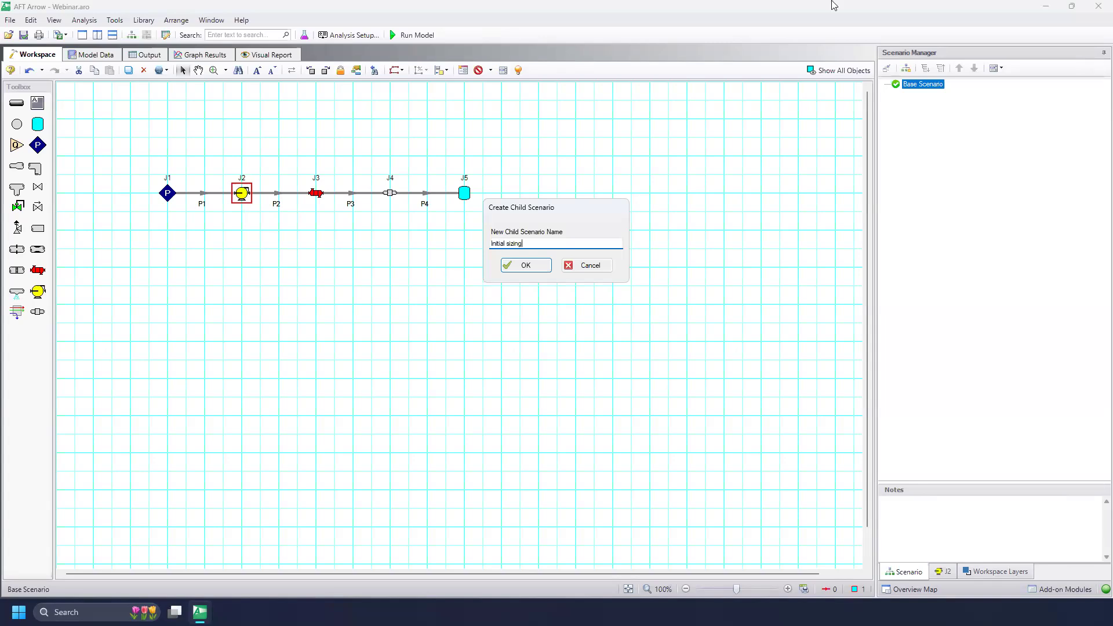
pyautogui.click(524, 265)
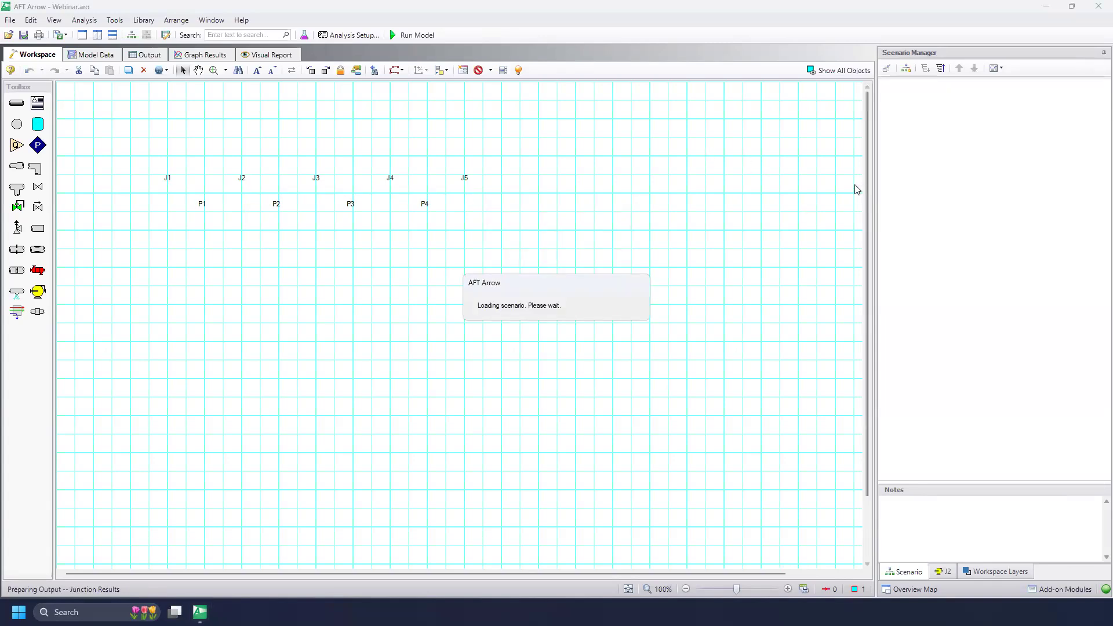
# Create a workspace layer named Compressor from the selected compressor junction J2.
pyautogui.click(1003, 573)
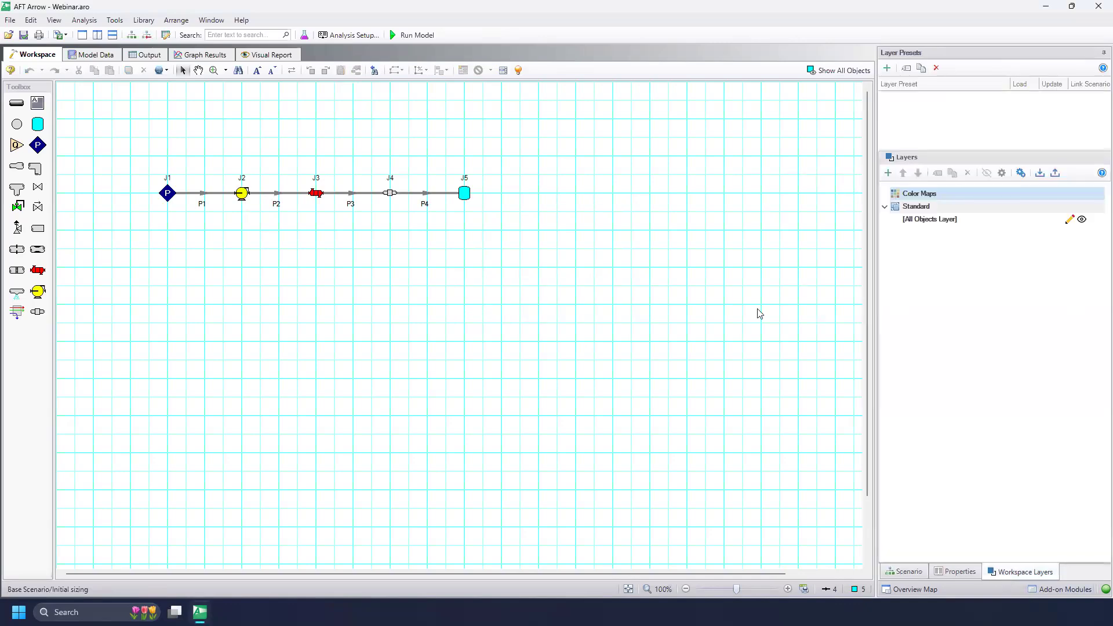
pyautogui.click(242, 195)
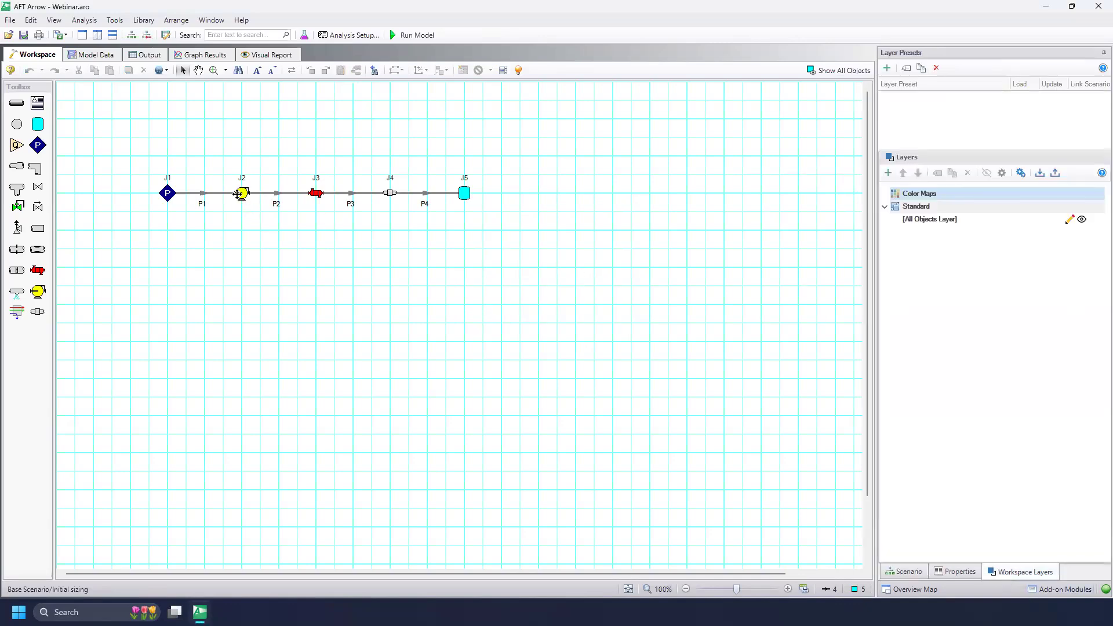
pyautogui.click(889, 174)
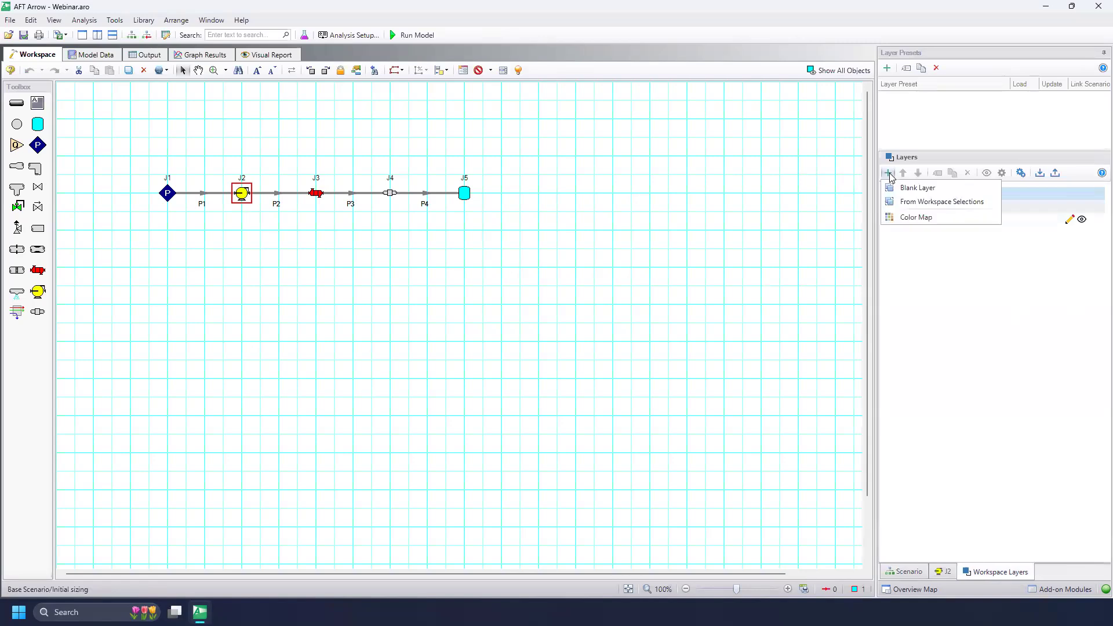
pyautogui.click(939, 203)
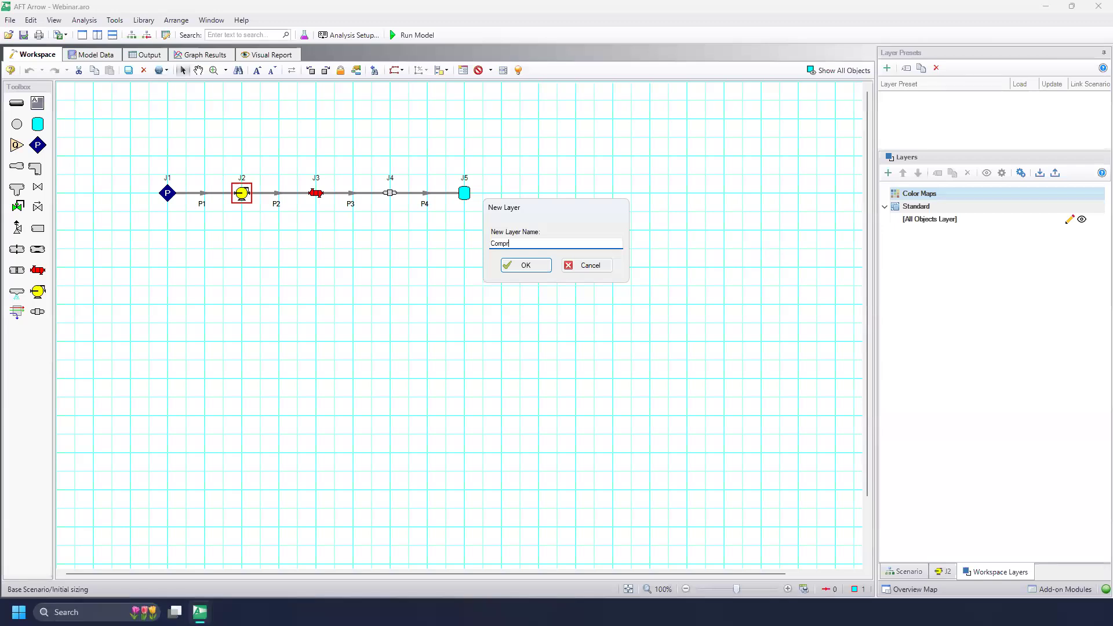
pyautogui.click(530, 266)
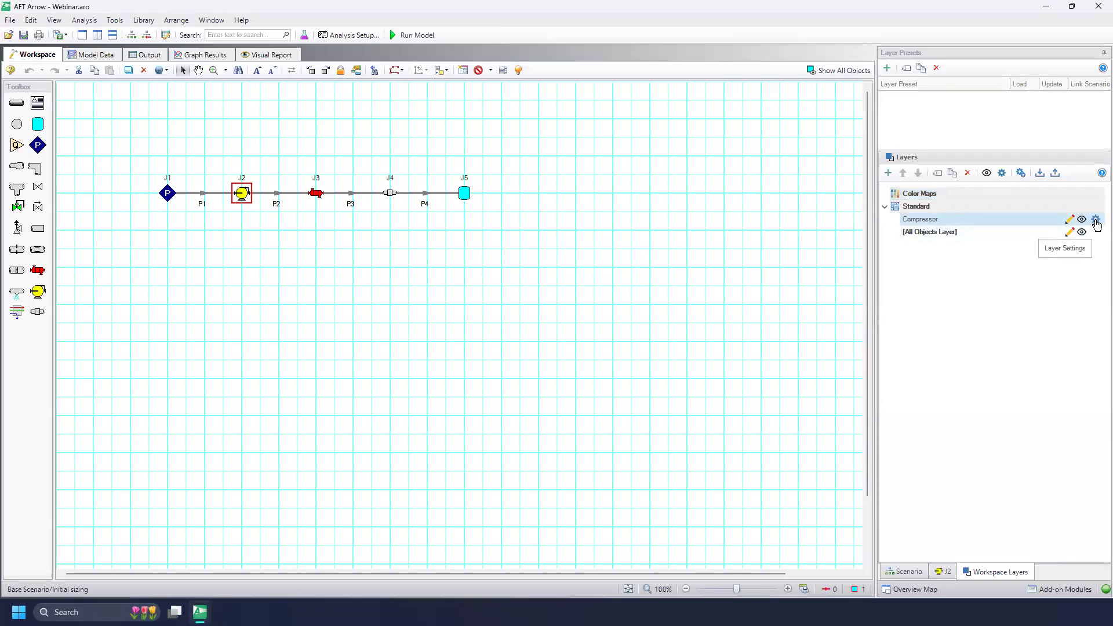
# Add the compressor summary's Mass Flow Rate to the Compressor layer's junction labels, with units of scfm.
pyautogui.click(1096, 220)
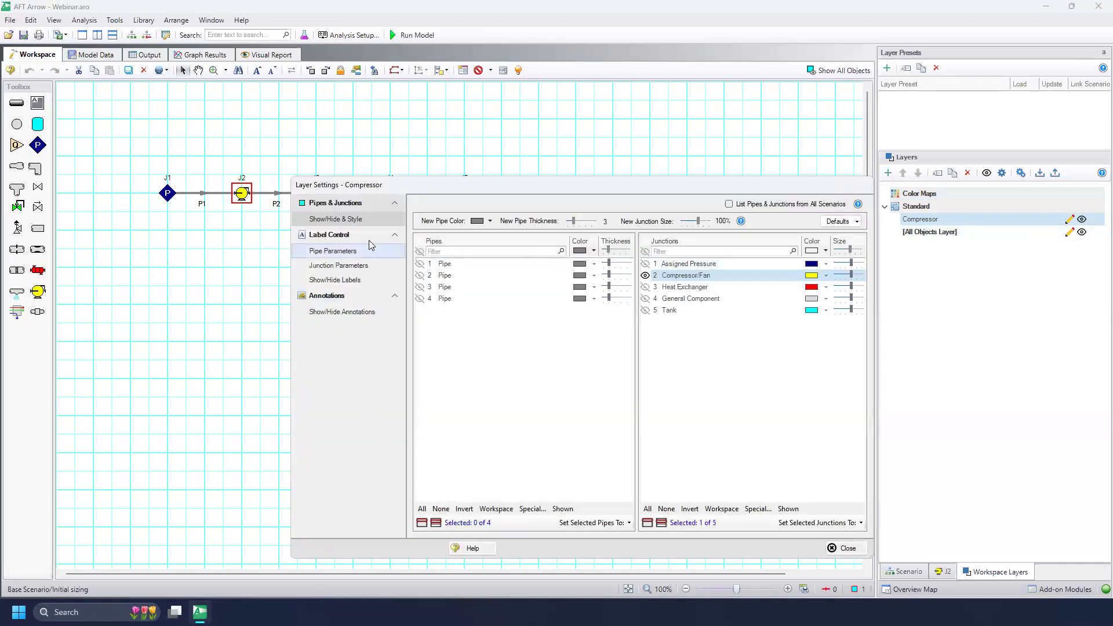
pyautogui.click(341, 266)
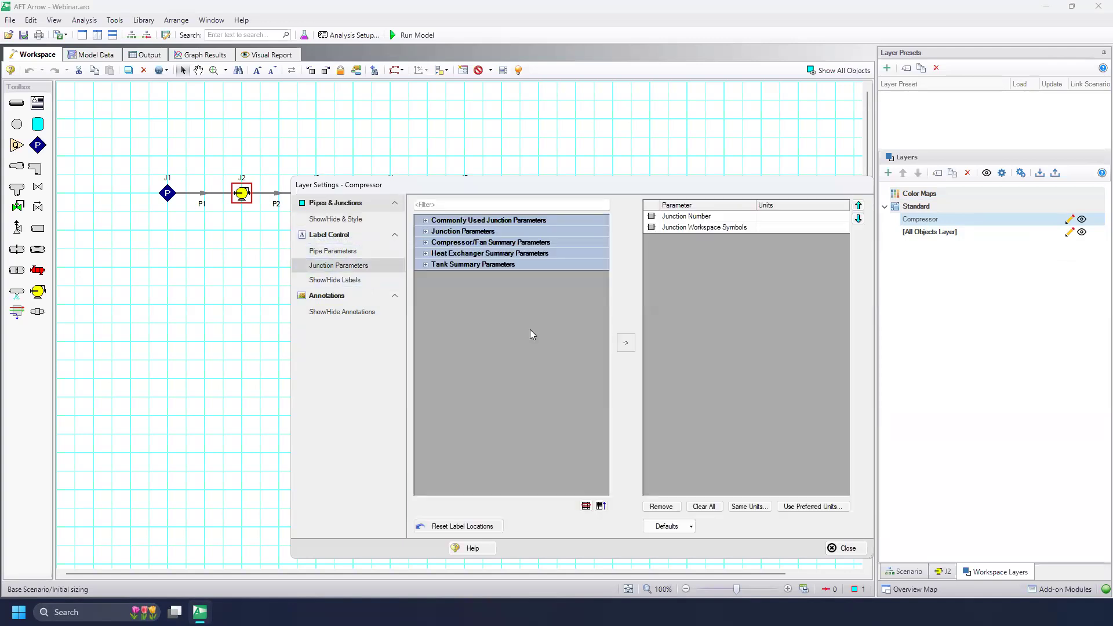
pyautogui.click(425, 243)
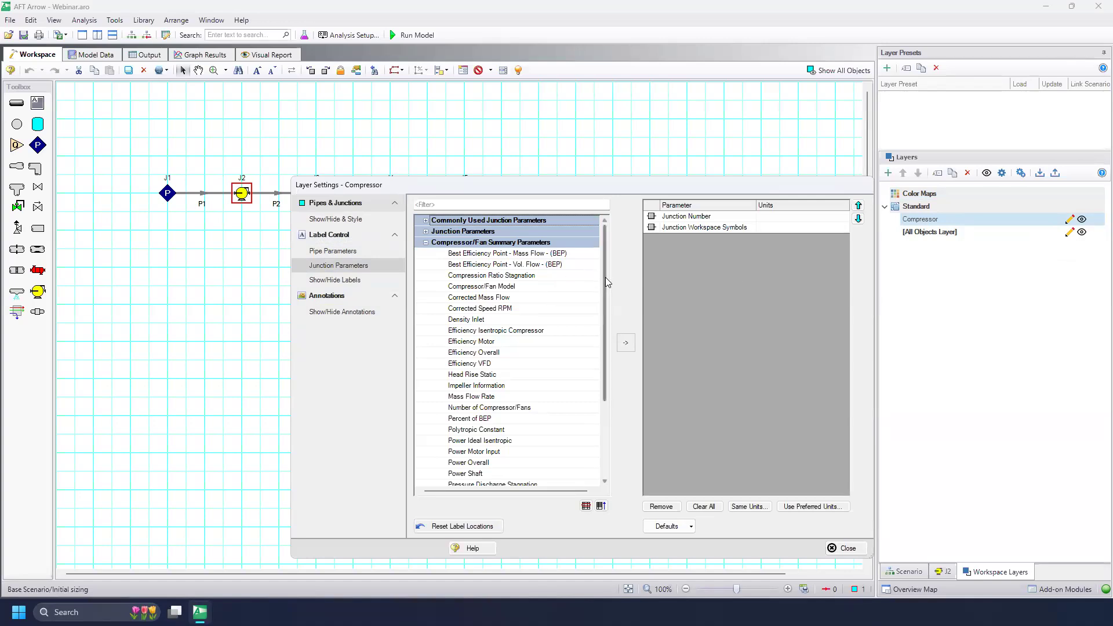
pyautogui.moveTo(605, 277); pyautogui.dragTo(605, 301)
pyautogui.doubleClick(468, 360)
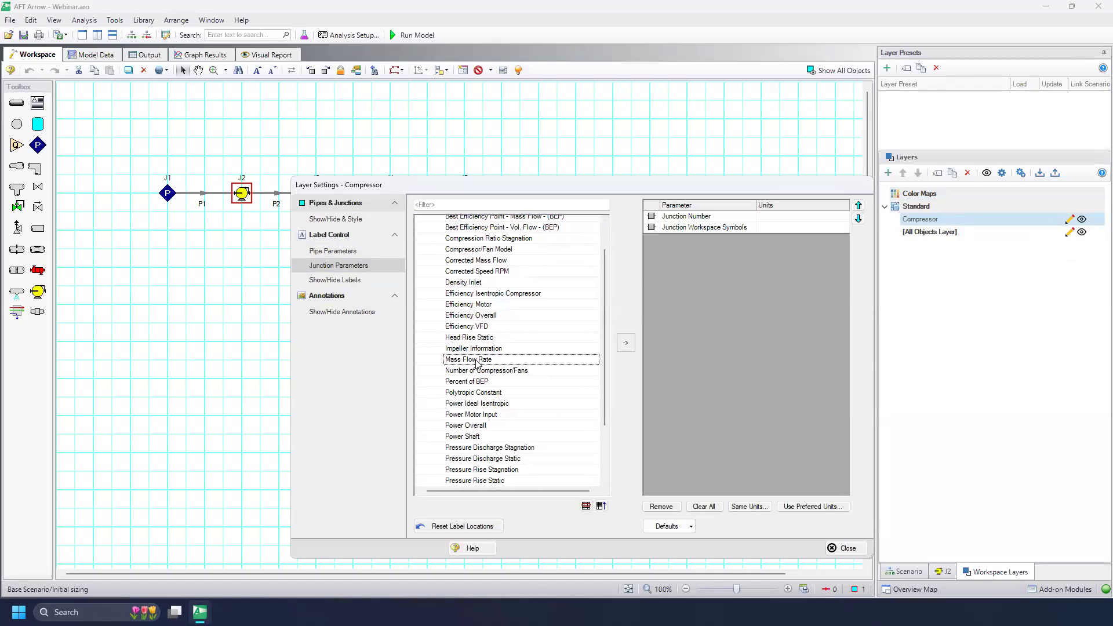
pyautogui.click(844, 239)
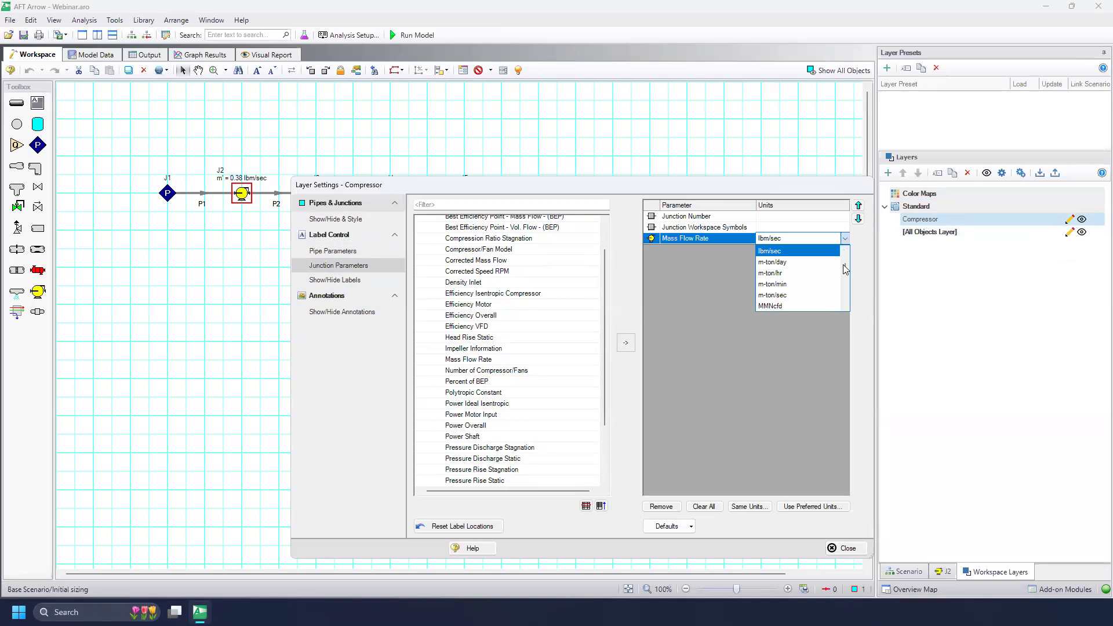
pyautogui.moveTo(846, 268); pyautogui.dragTo(846, 286)
pyautogui.click(793, 284)
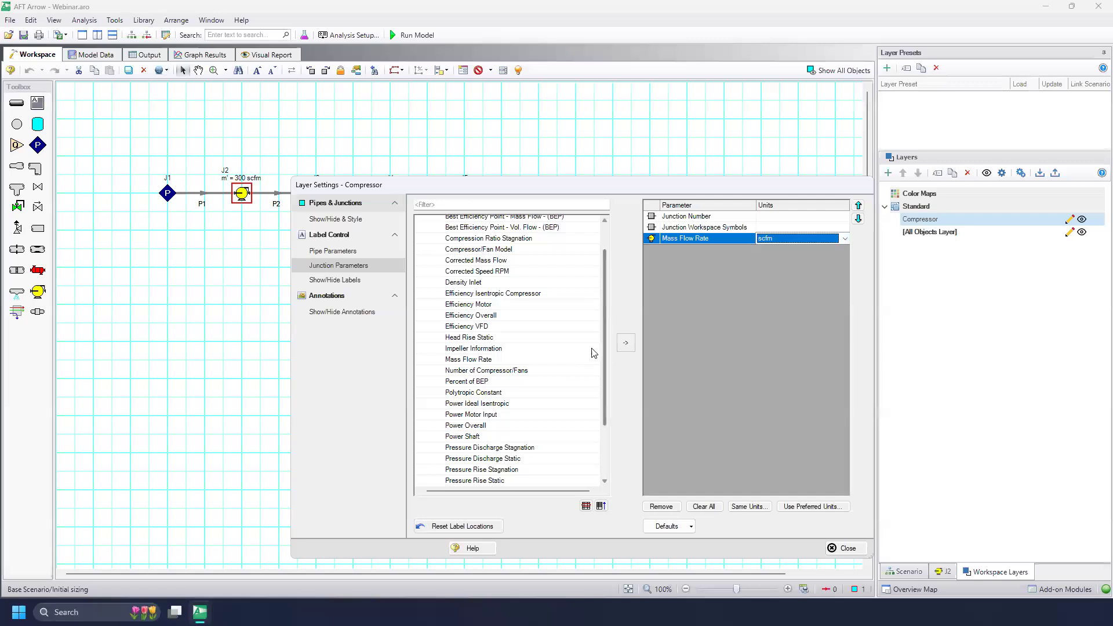
# Add Pressure Rise Stagnation to the Compressor layer's junction labels and close the layer settings.
pyautogui.moveTo(605, 348); pyautogui.dragTo(600, 404)
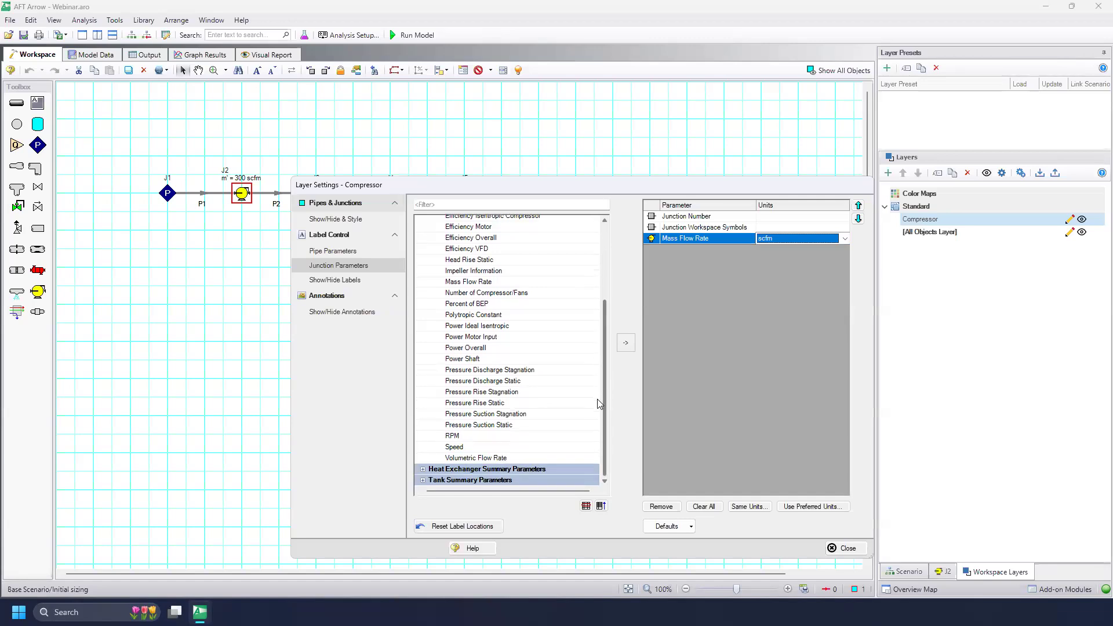
pyautogui.doubleClick(487, 398)
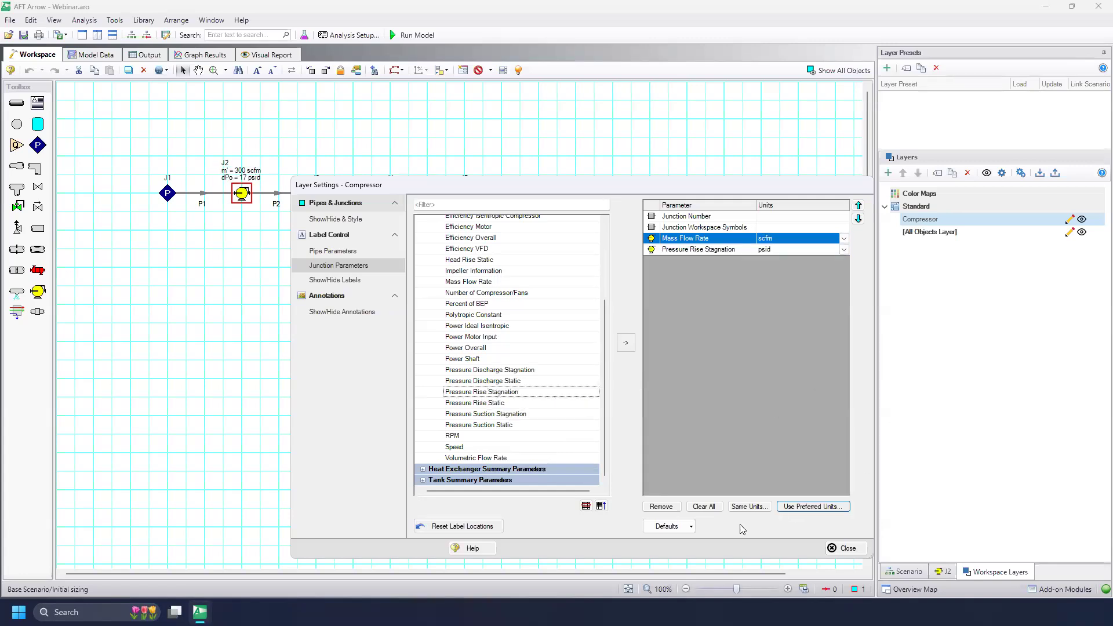
pyautogui.click(854, 548)
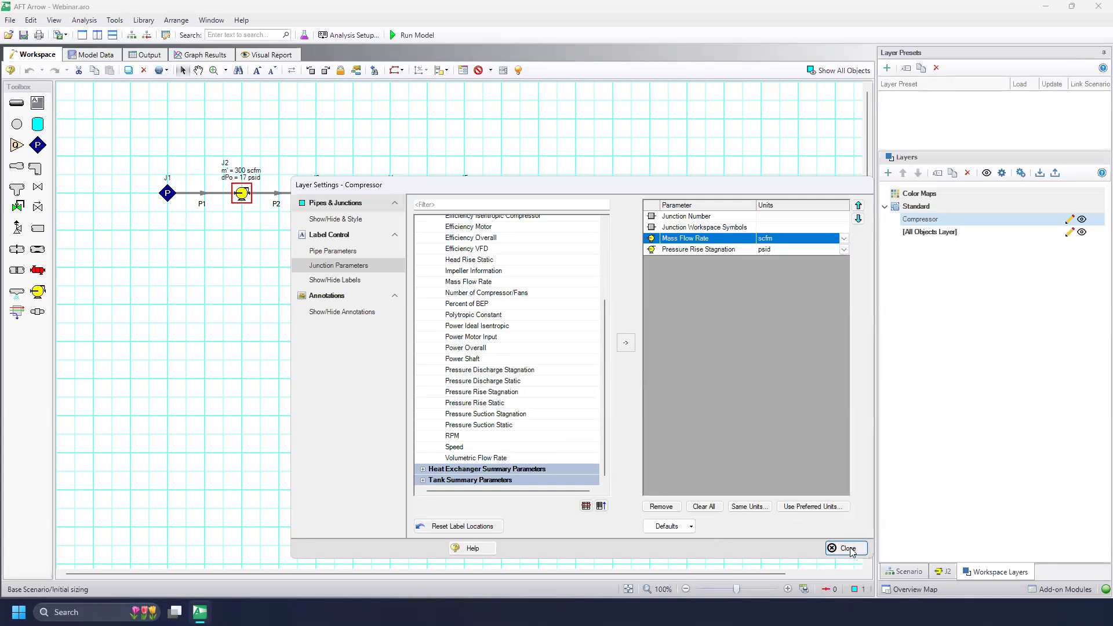
pyautogui.click(850, 551)
# Create a workspace layer named HX from the selected heat exchanger junction J3.
pyautogui.click(316, 194)
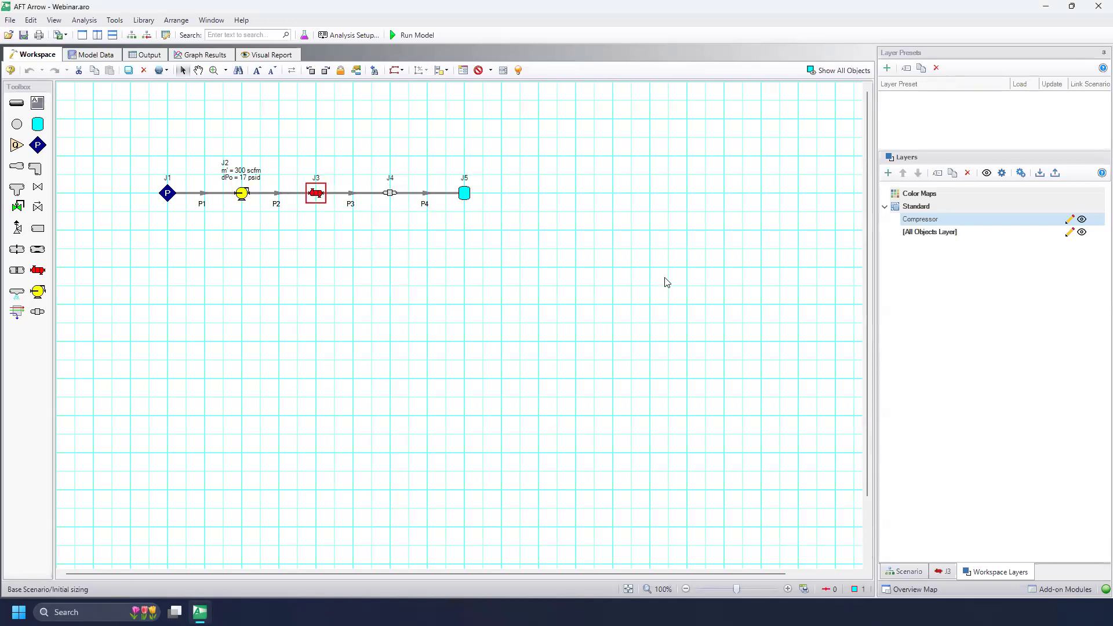
pyautogui.click(888, 173)
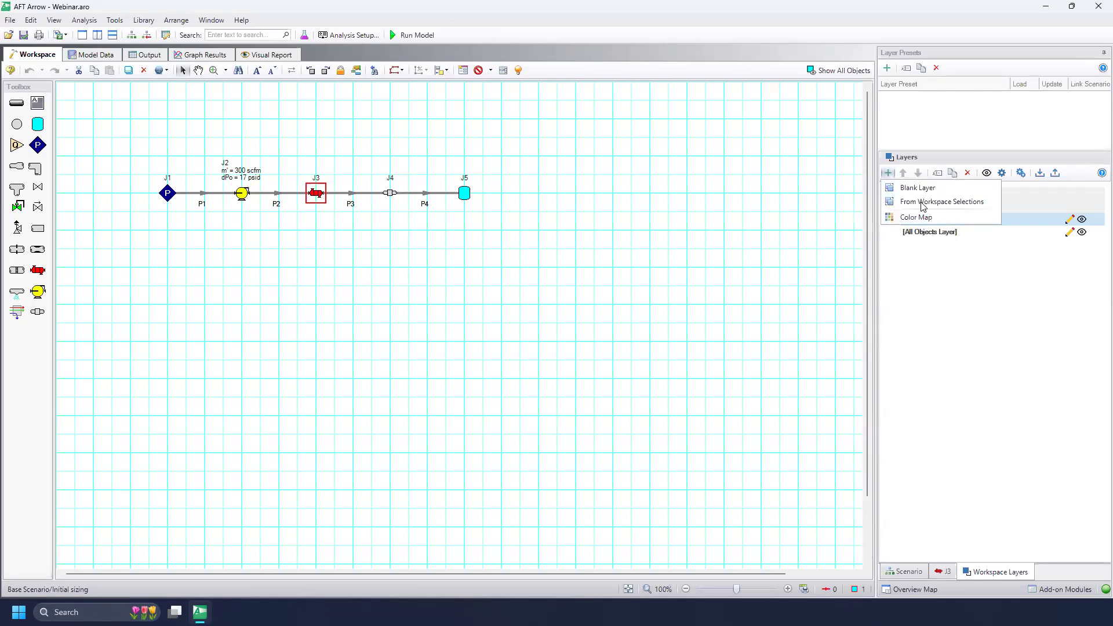
pyautogui.click(918, 203)
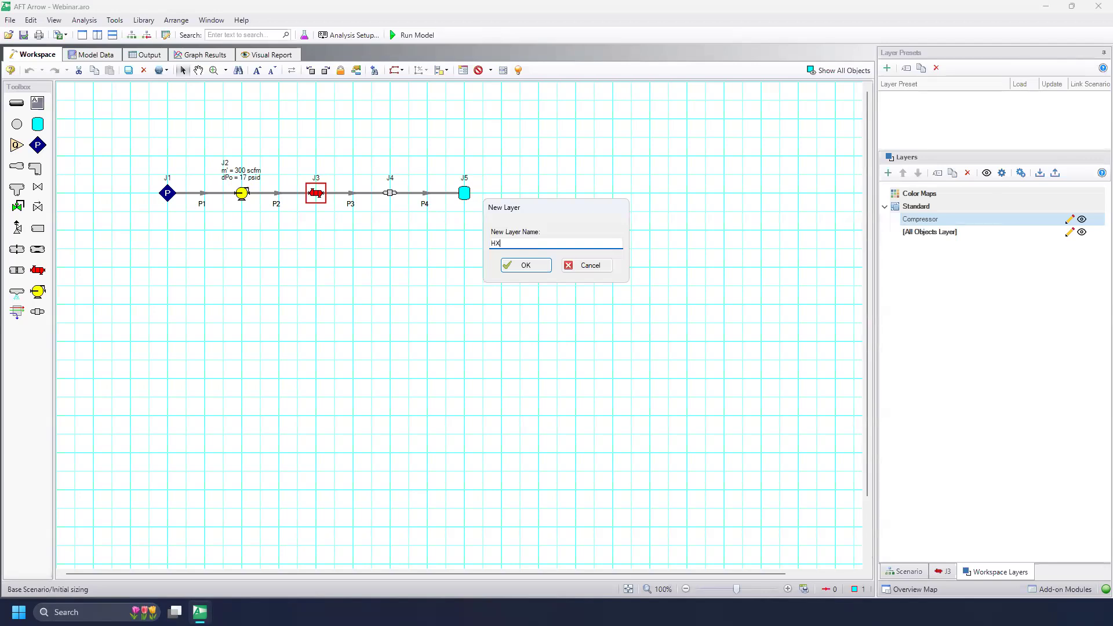
pyautogui.click(526, 265)
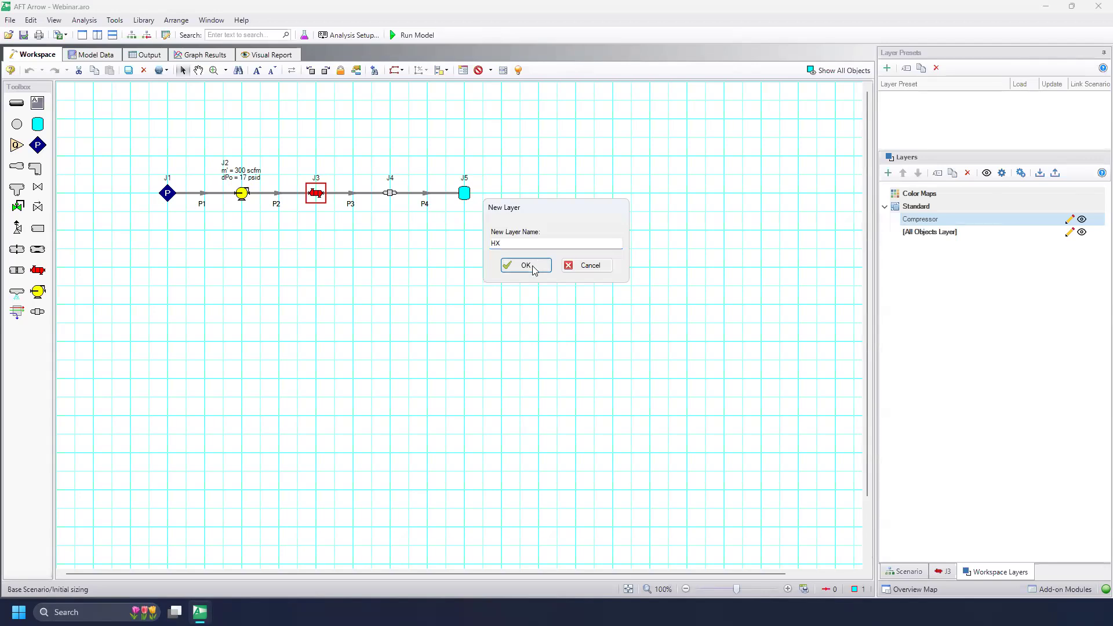
# Add the heat exchanger summary's Heat Rate to the HX layer's junction labels, with units of kW.
pyautogui.click(1094, 221)
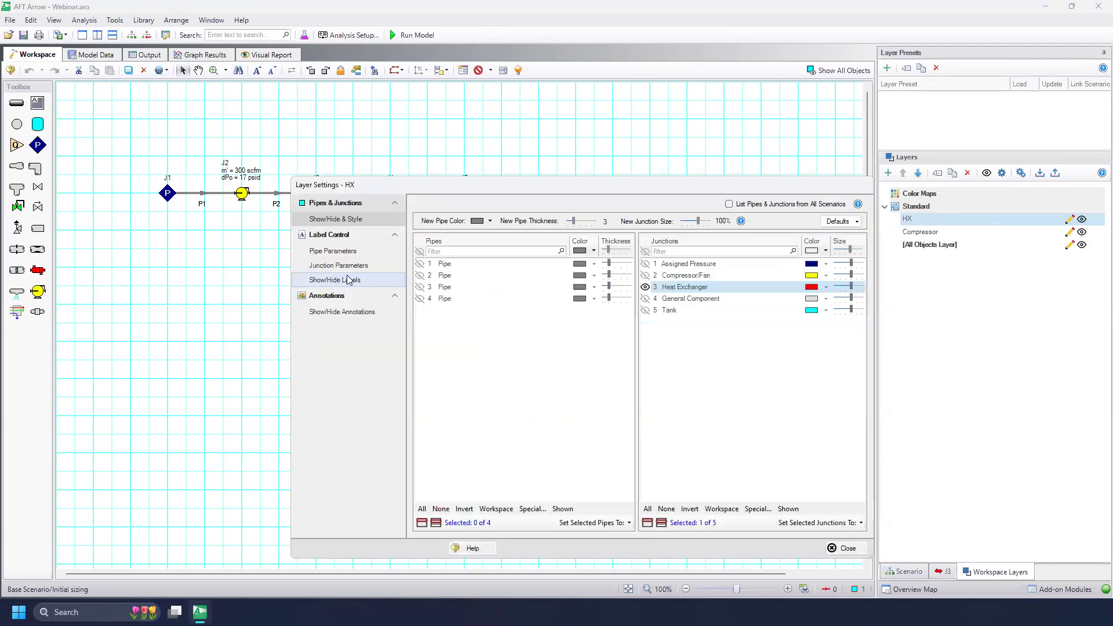
pyautogui.click(357, 267)
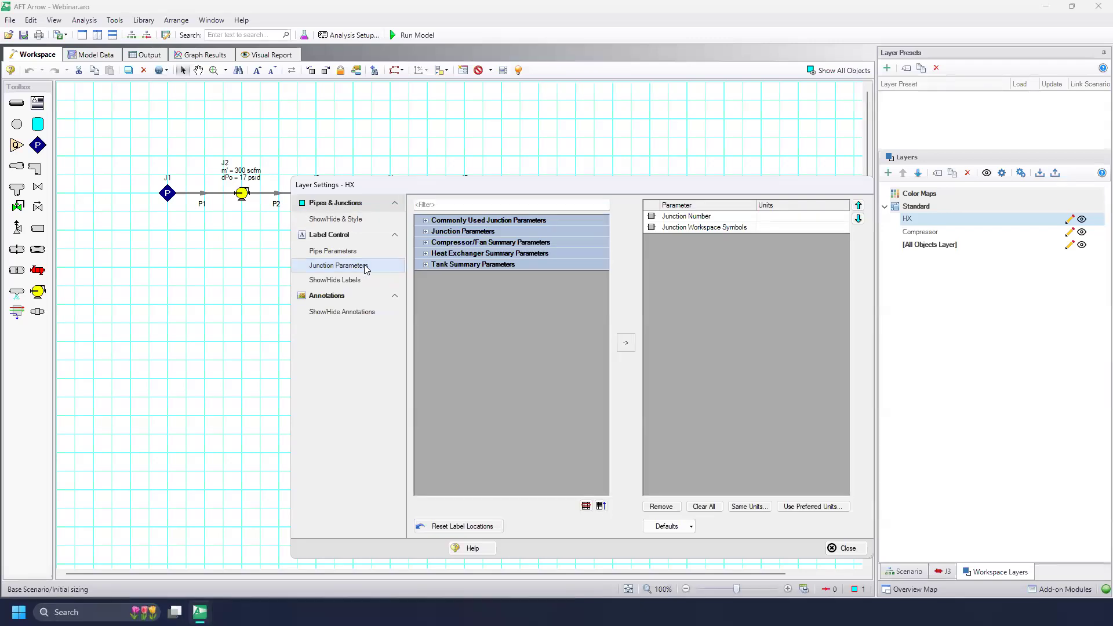
pyautogui.click(426, 254)
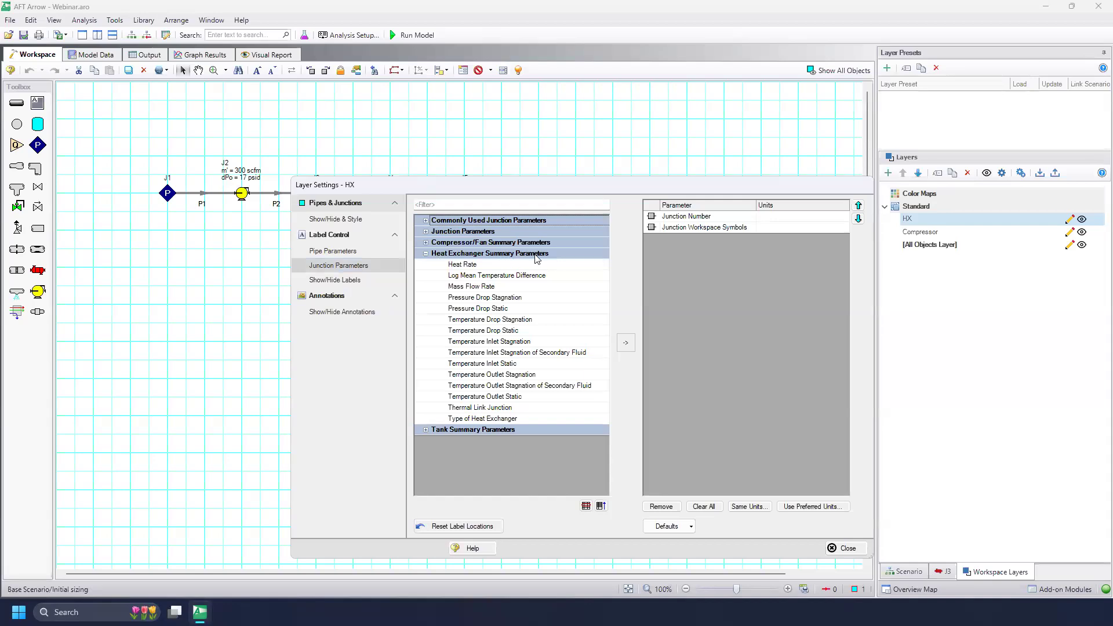
pyautogui.click(426, 232)
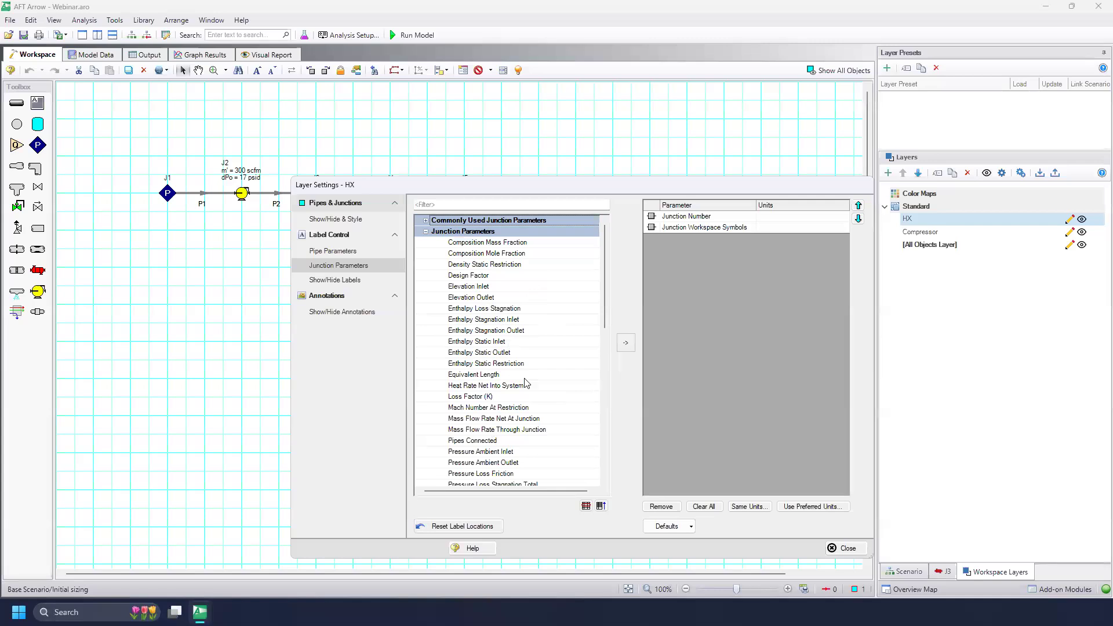
pyautogui.scroll(-15, 537, 423)
pyautogui.scroll(10, 545, 378)
pyautogui.scroll(-5, 522, 380)
pyautogui.scroll(-5, 562, 333)
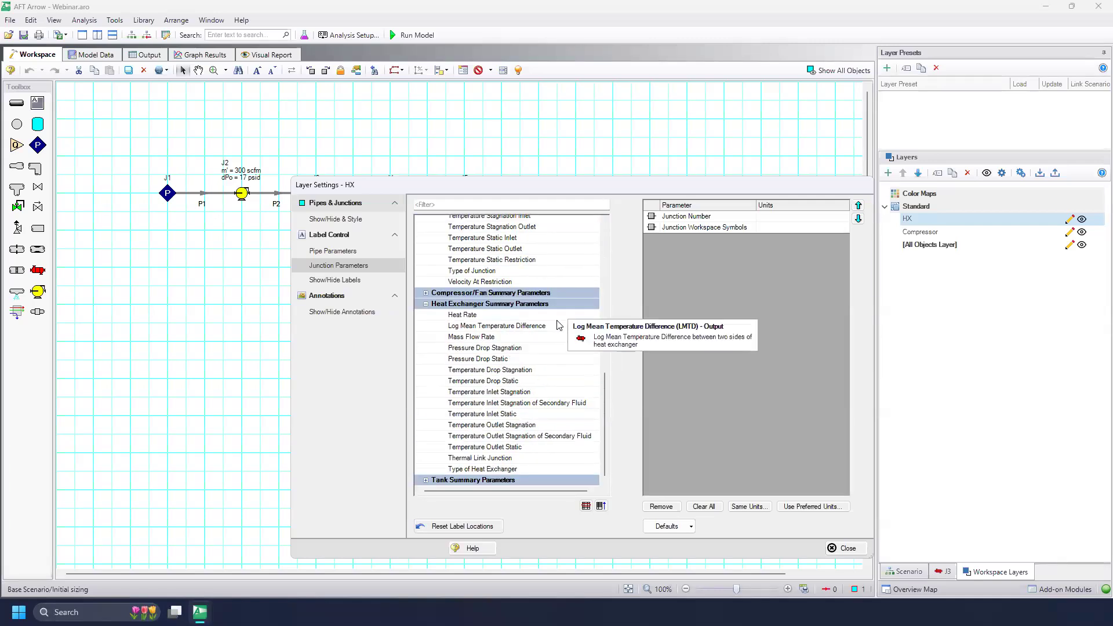
pyautogui.doubleClick(475, 316)
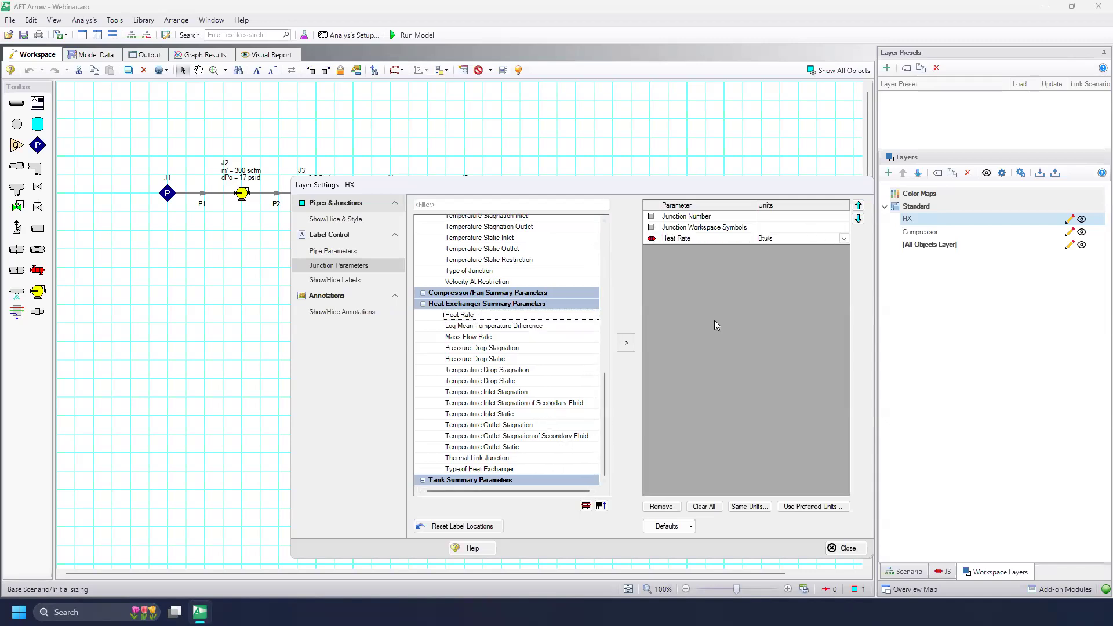
pyautogui.click(845, 238)
pyautogui.moveTo(845, 270); pyautogui.dragTo(846, 295)
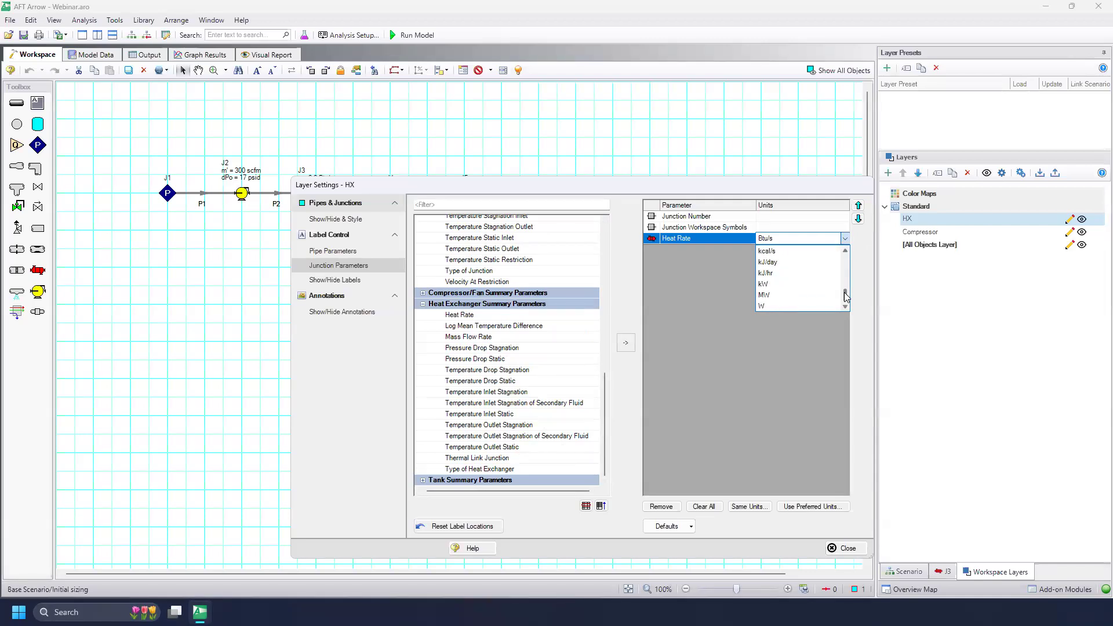
pyautogui.click(801, 286)
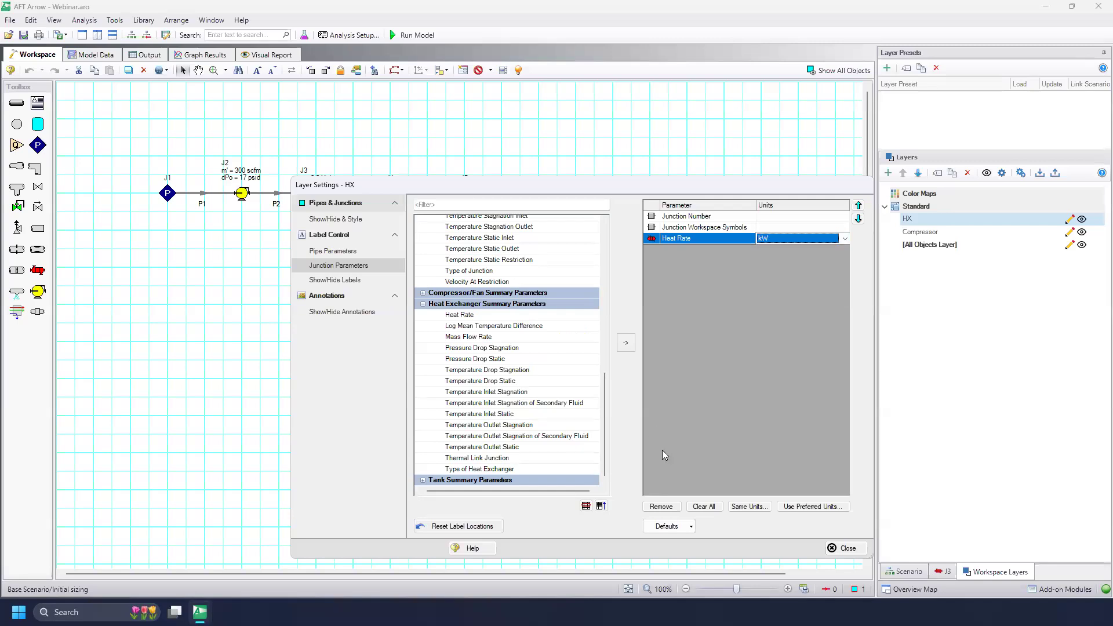
# Add Temperature Inlet Static and Temperature Outlet Static to the HX layer's junction labels and close the layer settings.
pyautogui.doubleClick(481, 414)
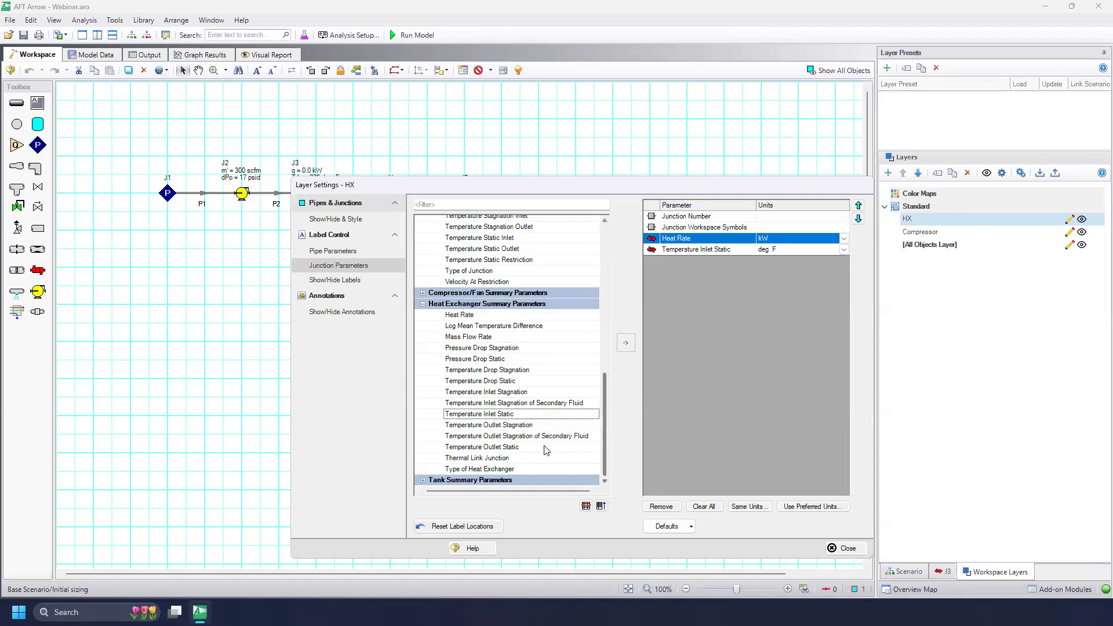
pyautogui.doubleClick(490, 447)
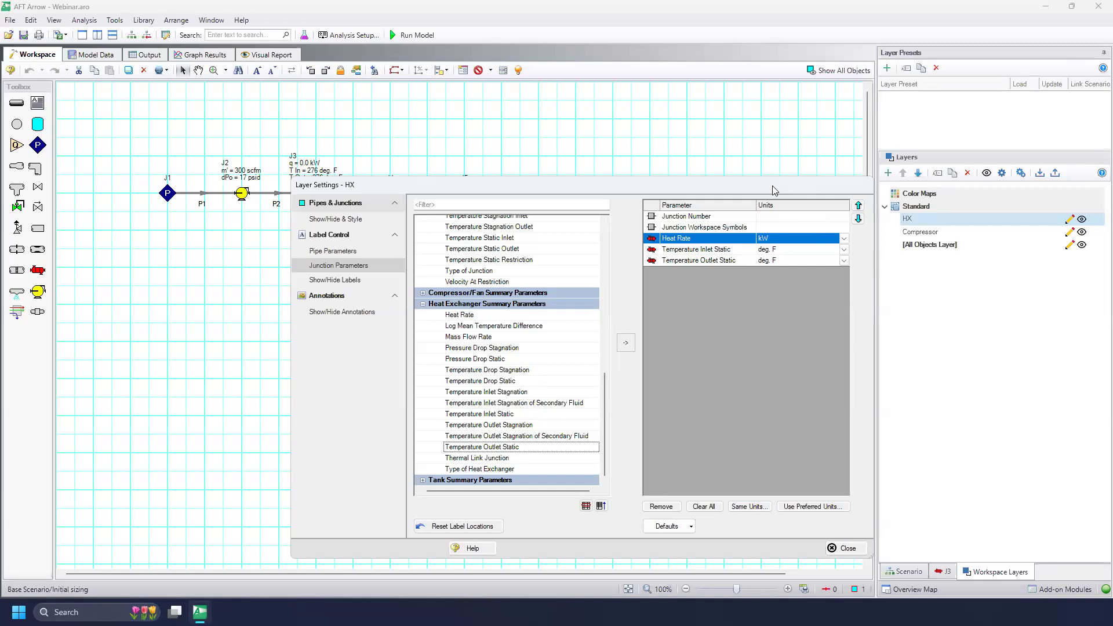
pyautogui.moveTo(772, 185); pyautogui.dragTo(626, 226)
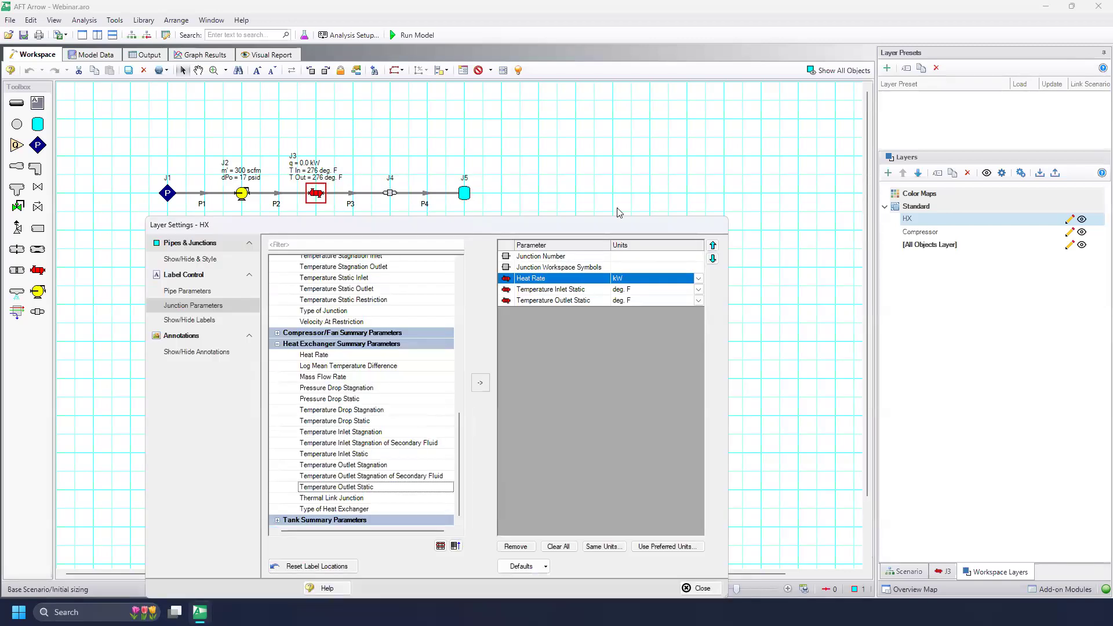
pyautogui.moveTo(598, 224); pyautogui.dragTo(582, 177)
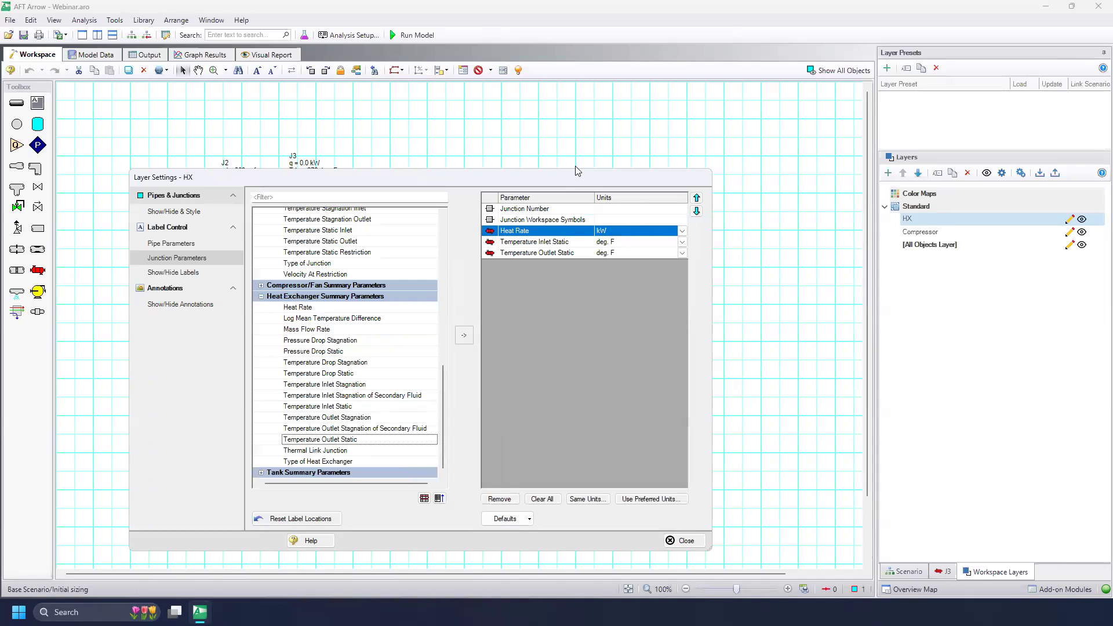
pyautogui.moveTo(577, 171); pyautogui.dragTo(610, 127)
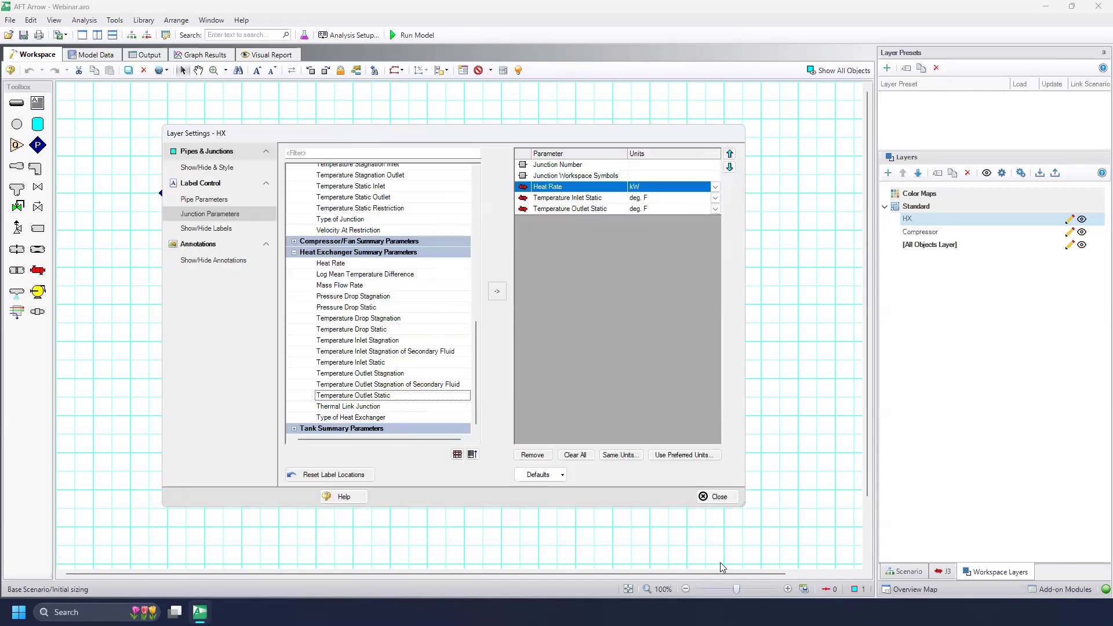
pyautogui.click(716, 497)
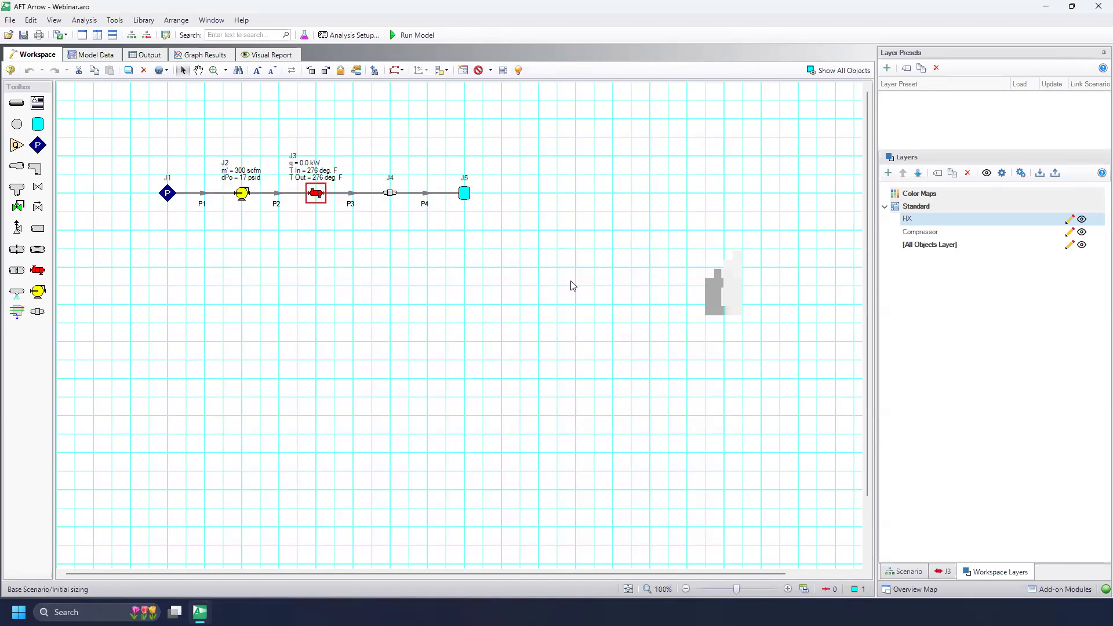
# Create a new blank workspace layer named Tank.
pyautogui.click(463, 195)
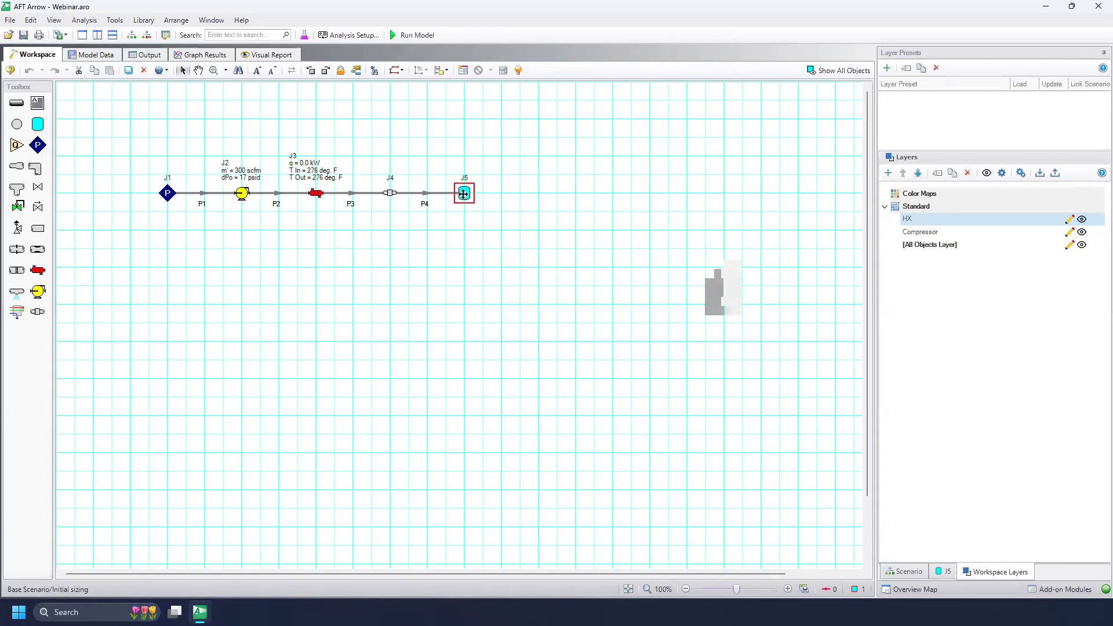
pyautogui.click(808, 224)
pyautogui.click(888, 173)
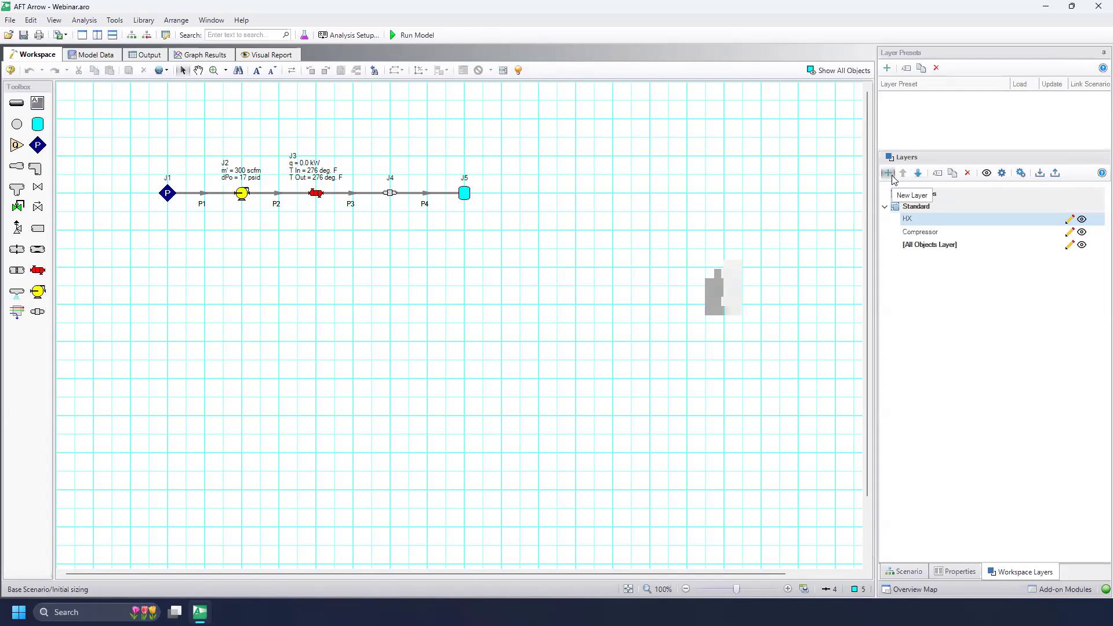
pyautogui.click(919, 188)
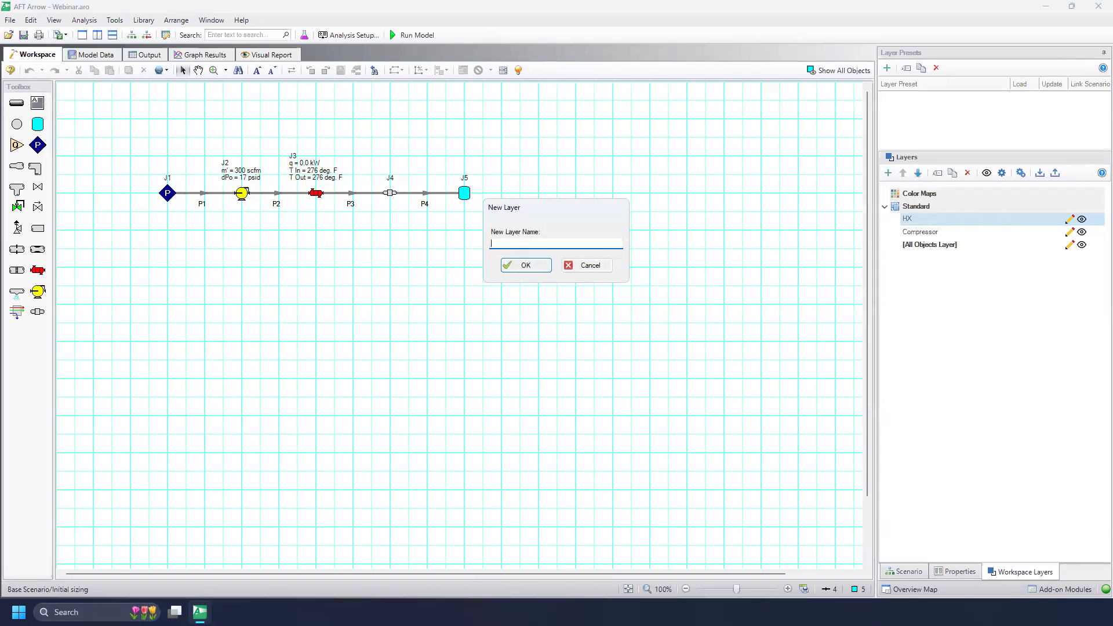
pyautogui.click(519, 268)
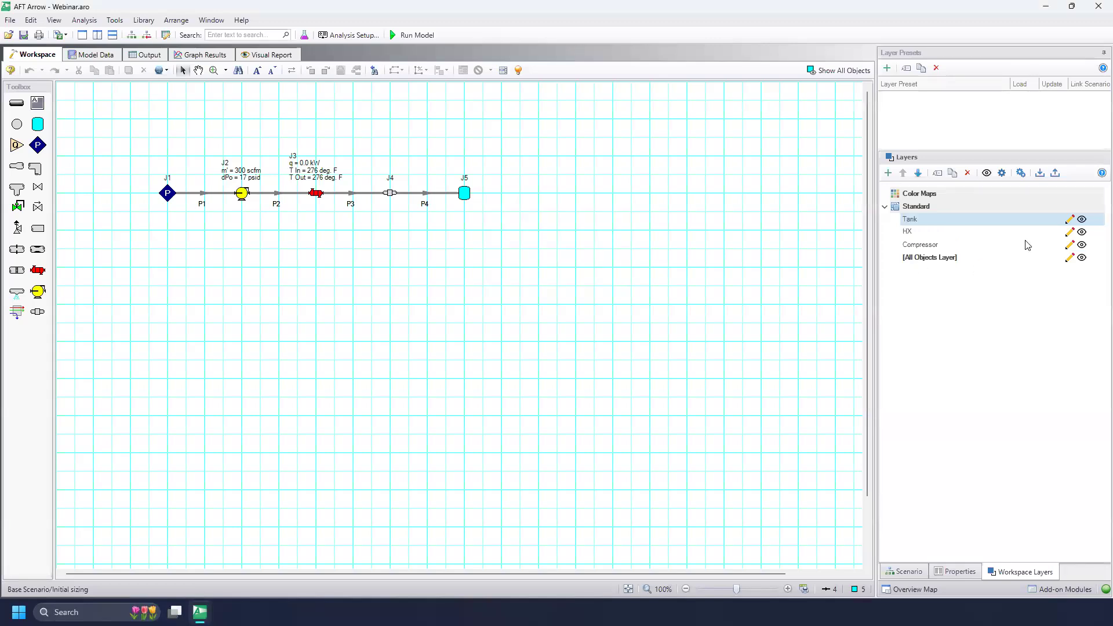
# In the Tank layer's settings, stop forcing shown labels to match shown objects and show the label of tank junction 5.
pyautogui.click(1094, 219)
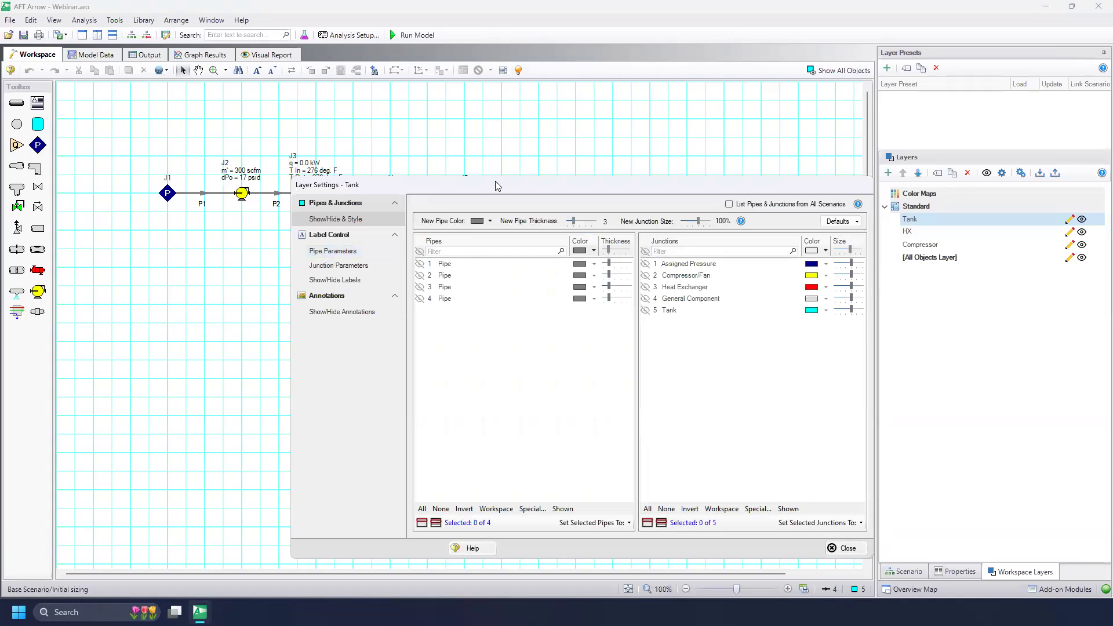
pyautogui.click(348, 280)
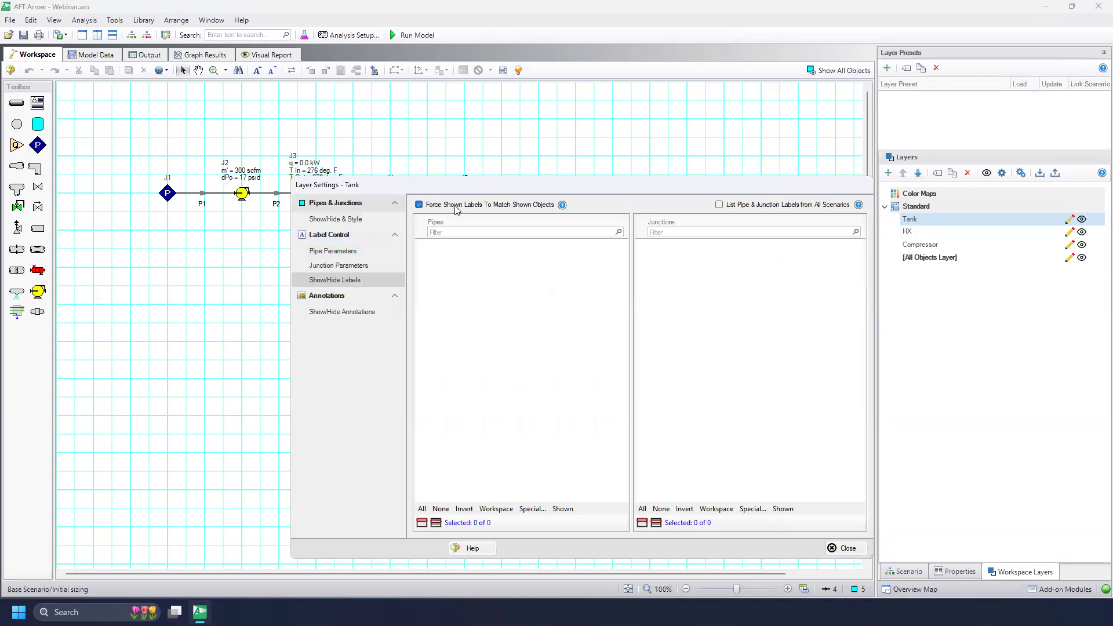
pyautogui.click(456, 206)
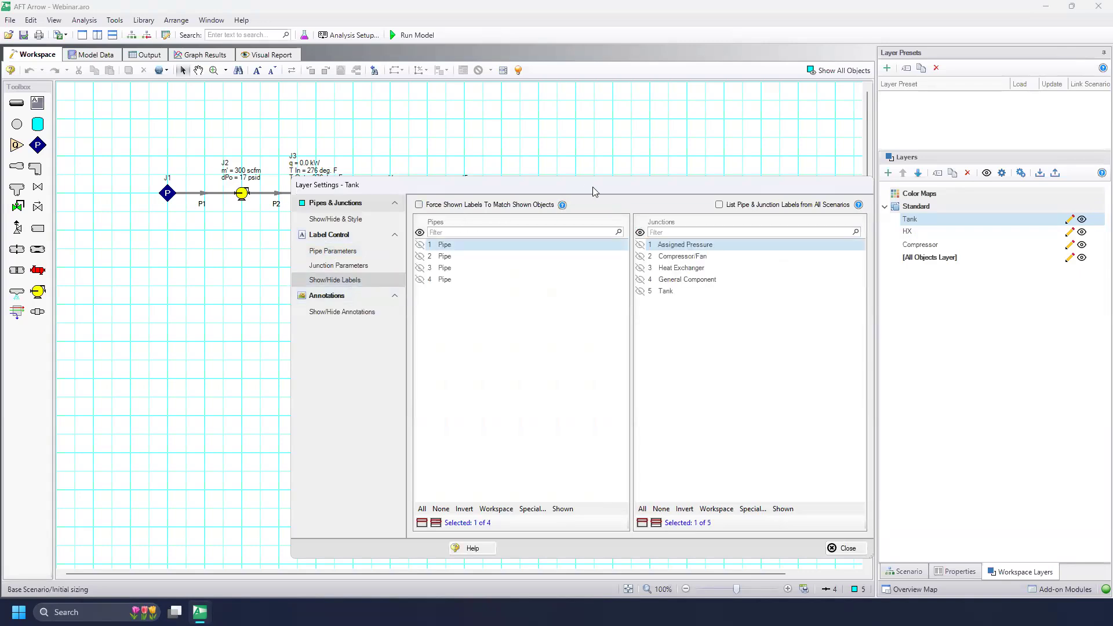
pyautogui.moveTo(585, 189); pyautogui.dragTo(473, 149)
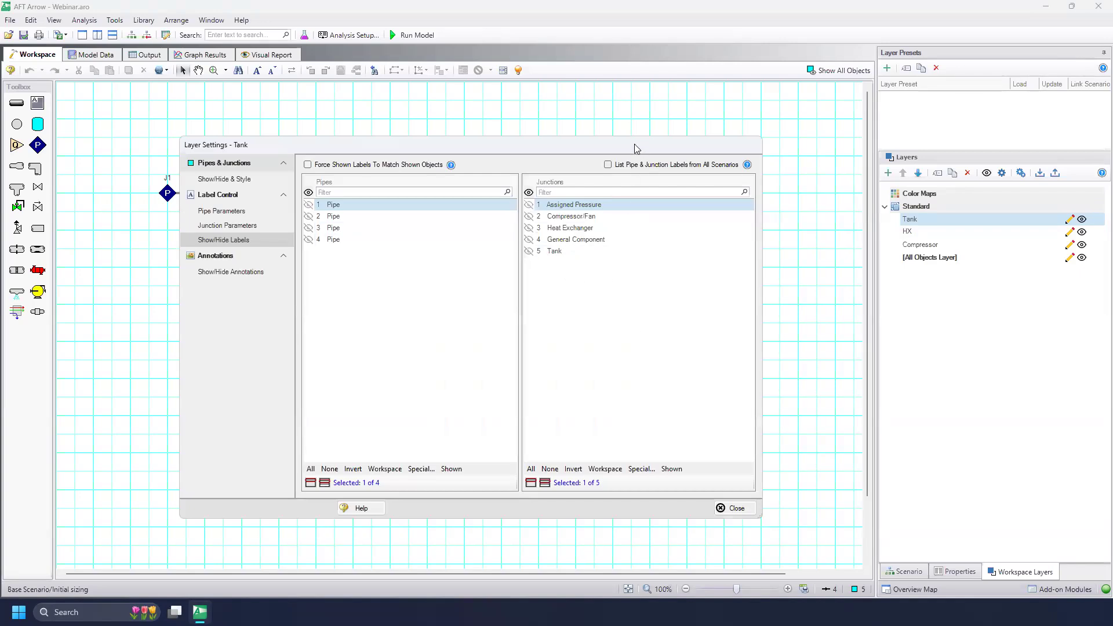
pyautogui.moveTo(637, 149); pyautogui.dragTo(624, 213)
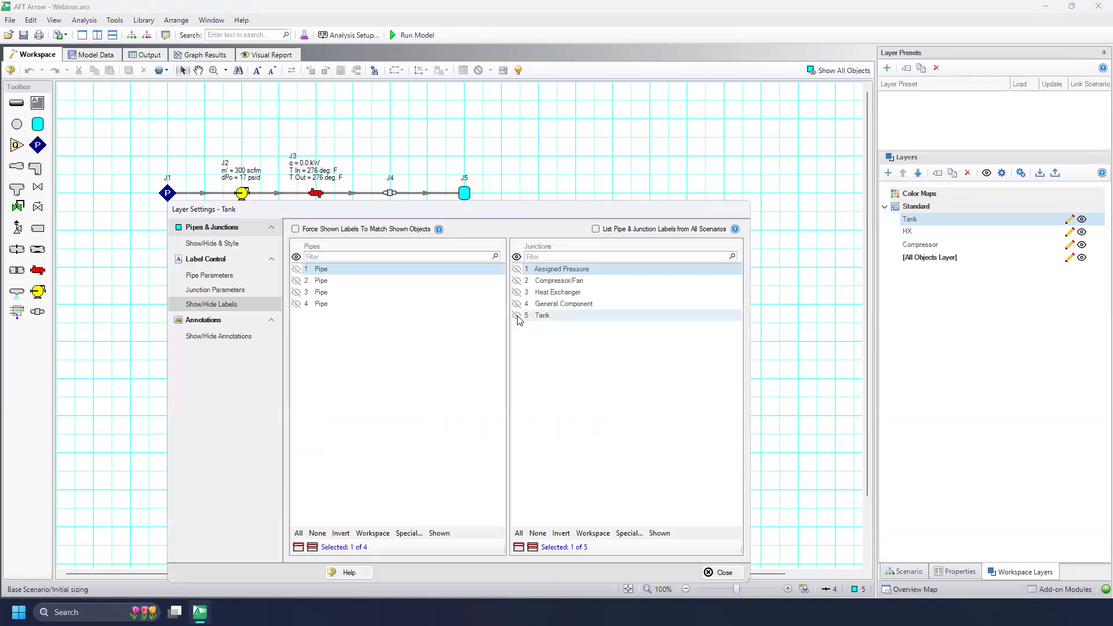
# Add Temperature Static Inlet to the Tank layer's junction labels and close the layer settings.
pyautogui.click(216, 291)
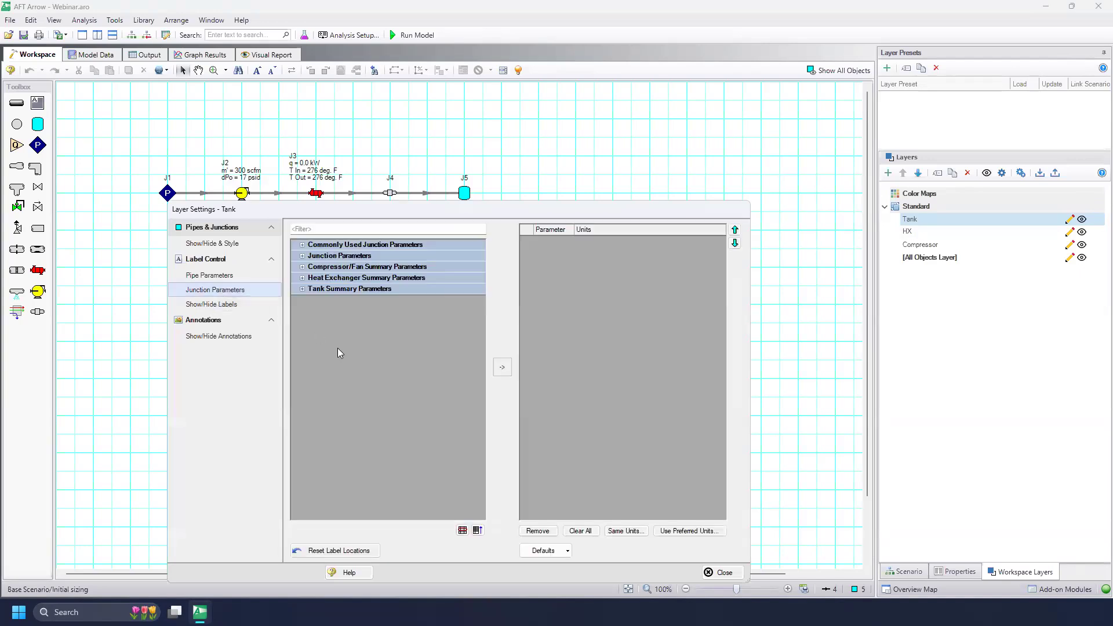
pyautogui.click(303, 257)
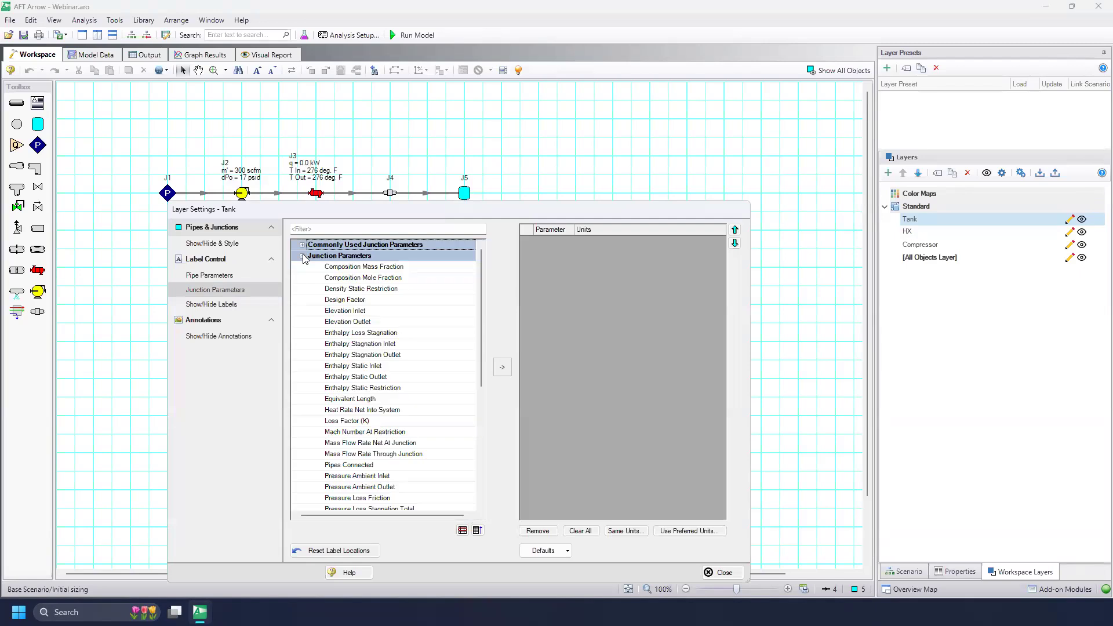
pyautogui.moveTo(478, 325); pyautogui.dragTo(475, 442)
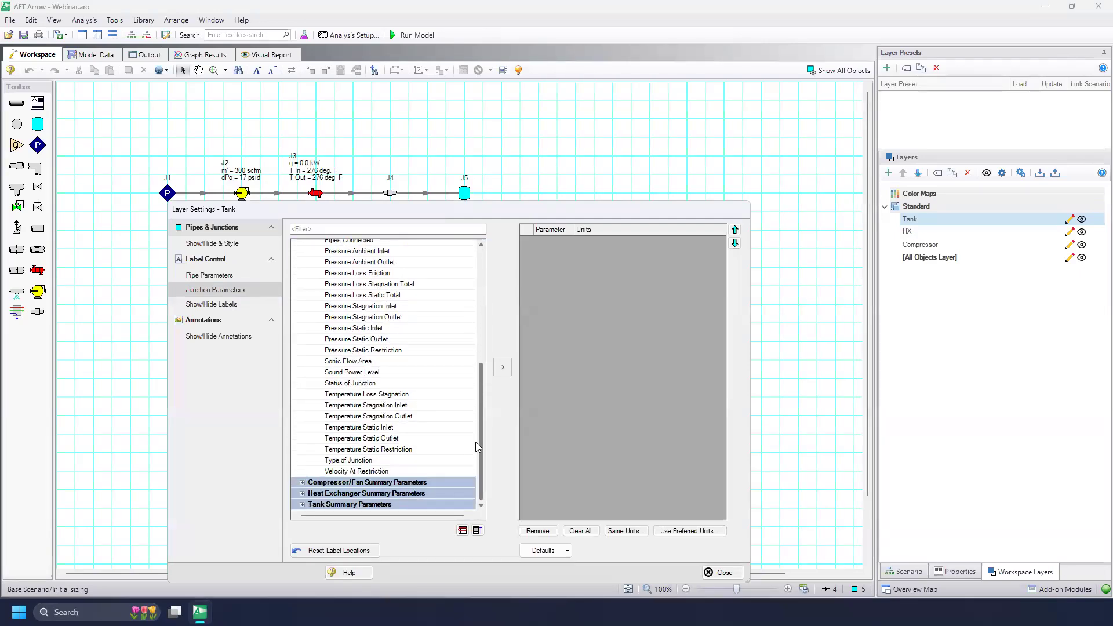
pyautogui.doubleClick(363, 428)
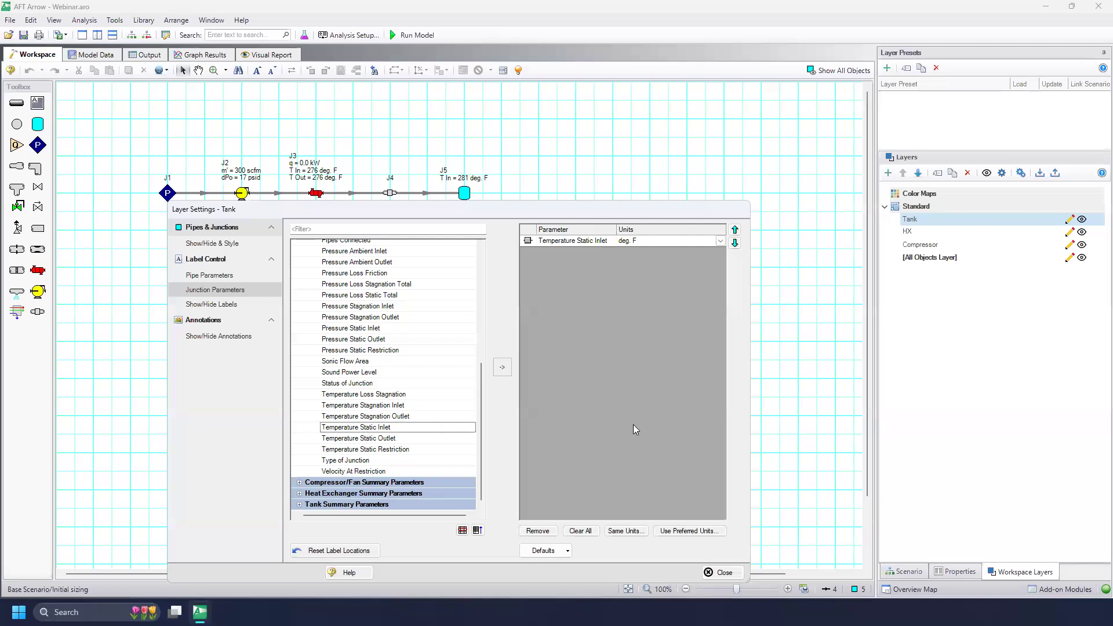
pyautogui.click(725, 573)
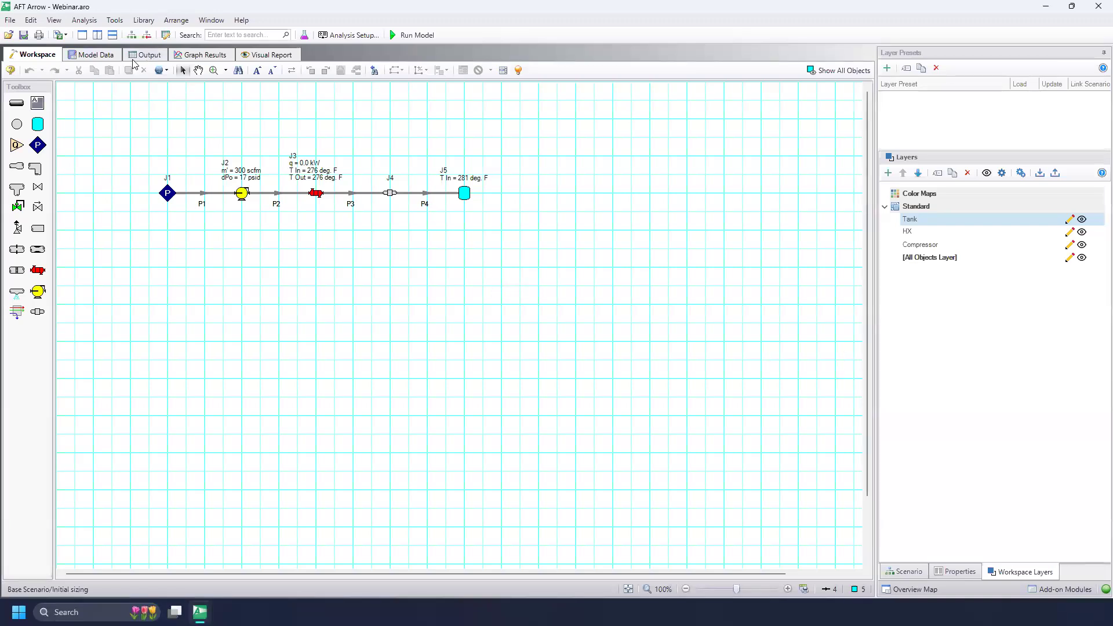
# Check the output tables, and generate a profile graph of Mach Number along all four pipes as a single path.
pyautogui.click(160, 58)
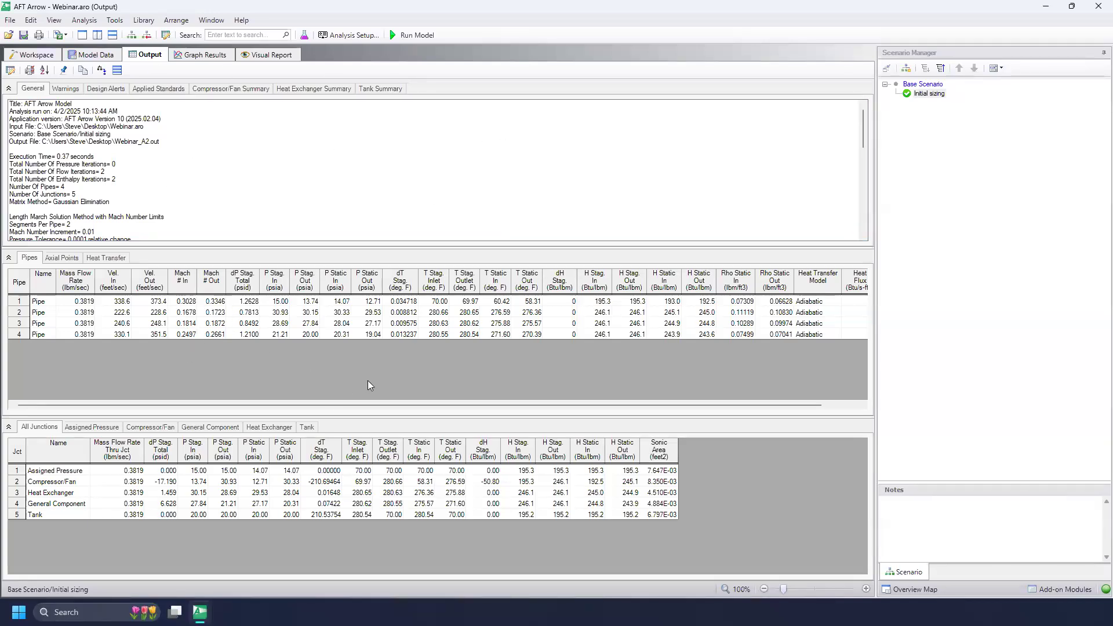
pyautogui.click(203, 56)
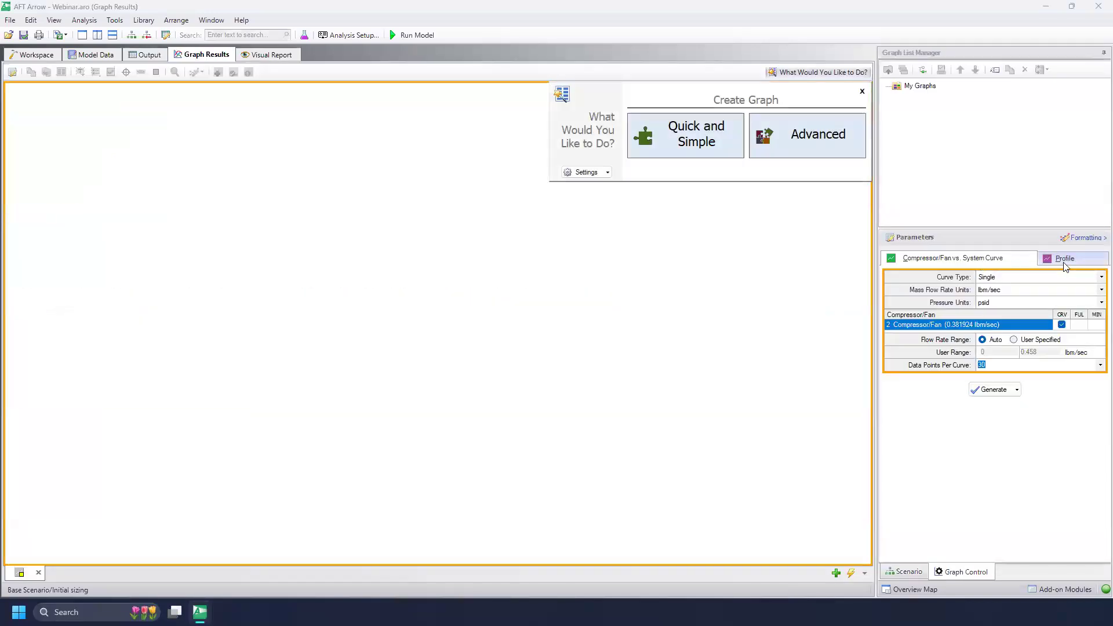
pyautogui.click(1065, 262)
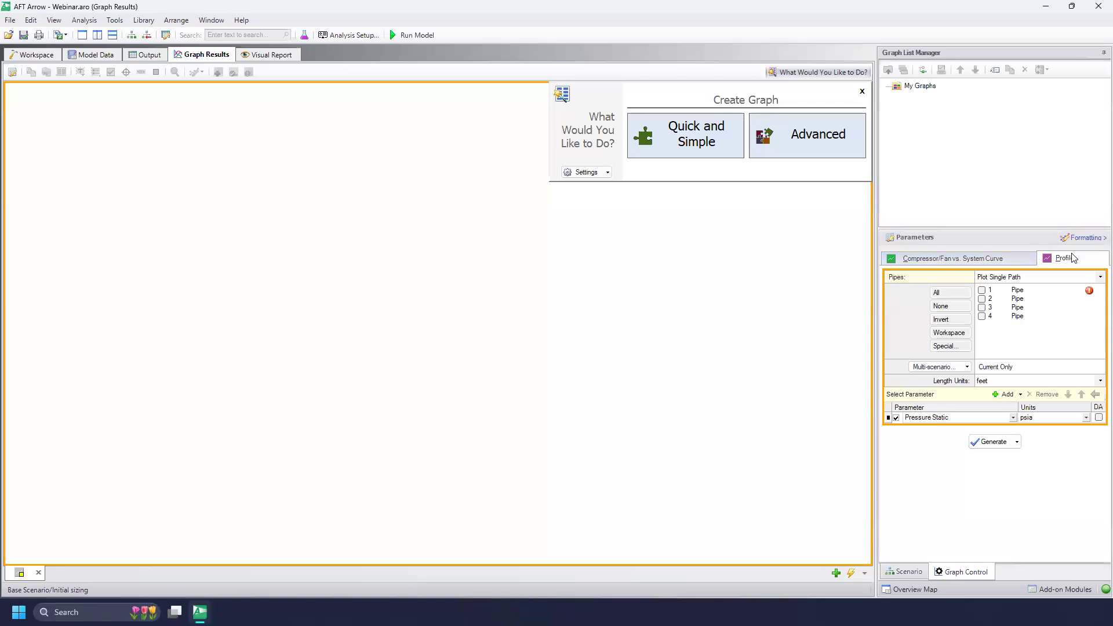
pyautogui.click(946, 293)
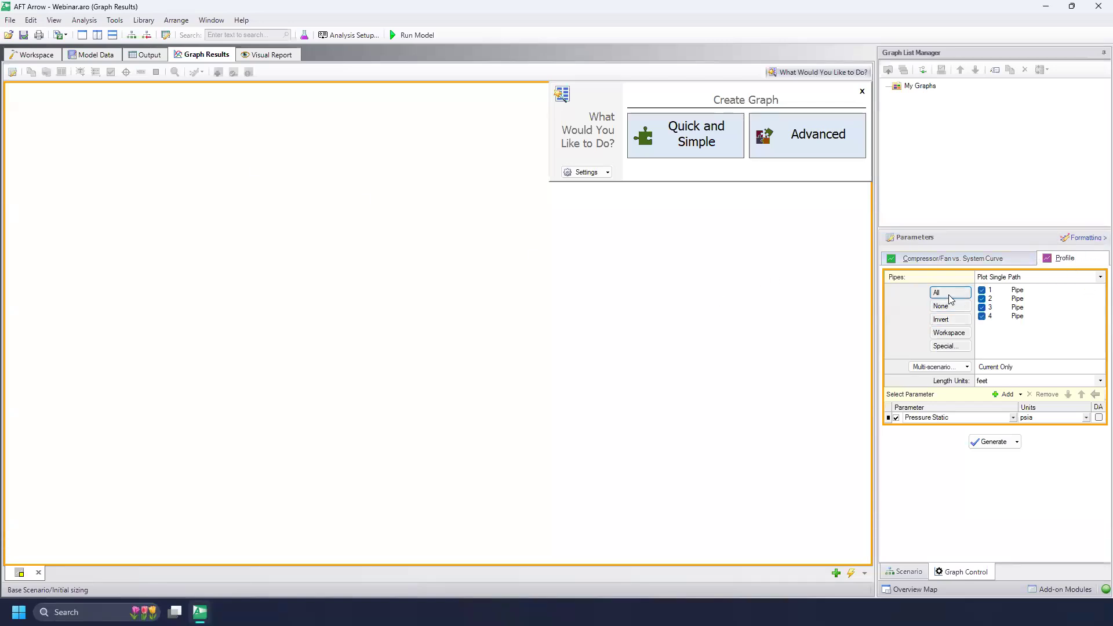
pyautogui.click(1014, 417)
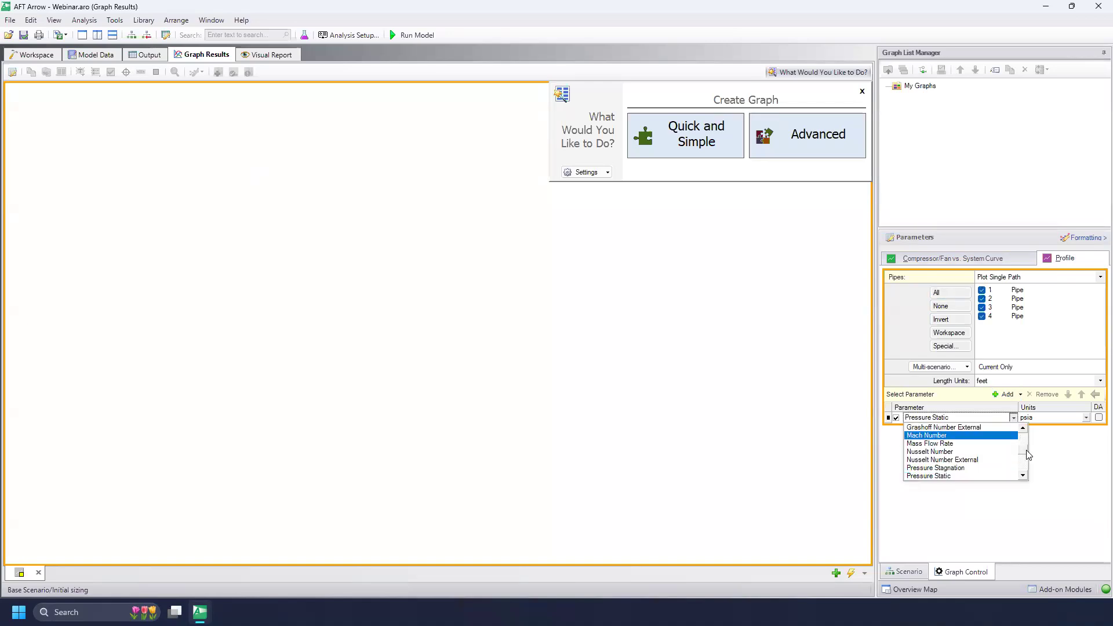
pyautogui.scroll(5, 1030, 462)
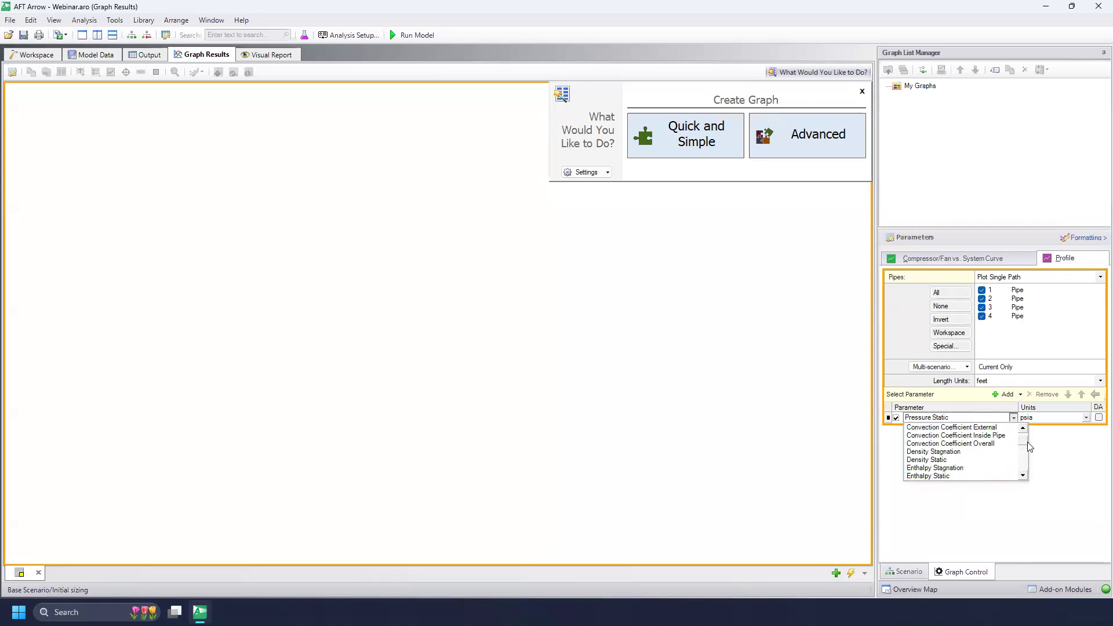
pyautogui.click(969, 462)
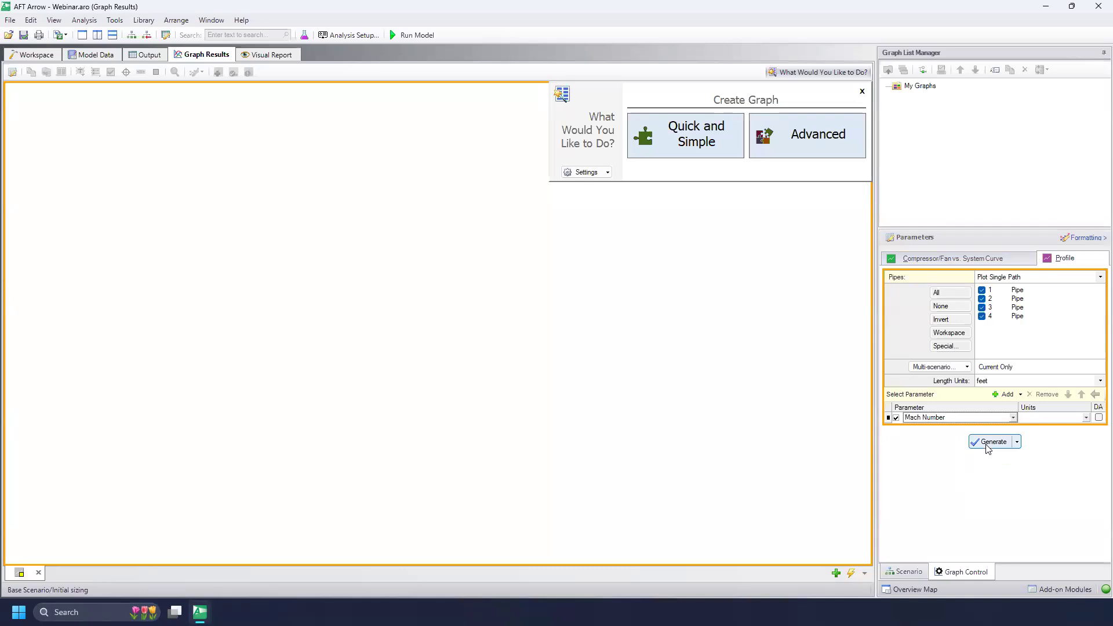
pyautogui.click(990, 443)
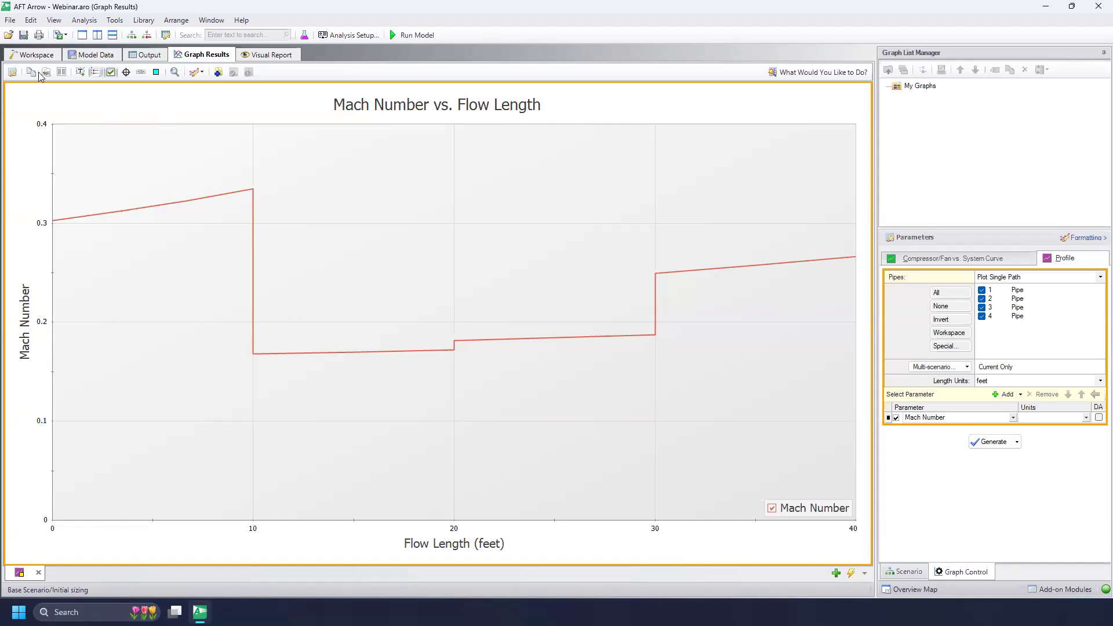
# Inspect the fittings and losses of pipe P4 in the workspace and close its properties without changes.
pyautogui.click(20, 55)
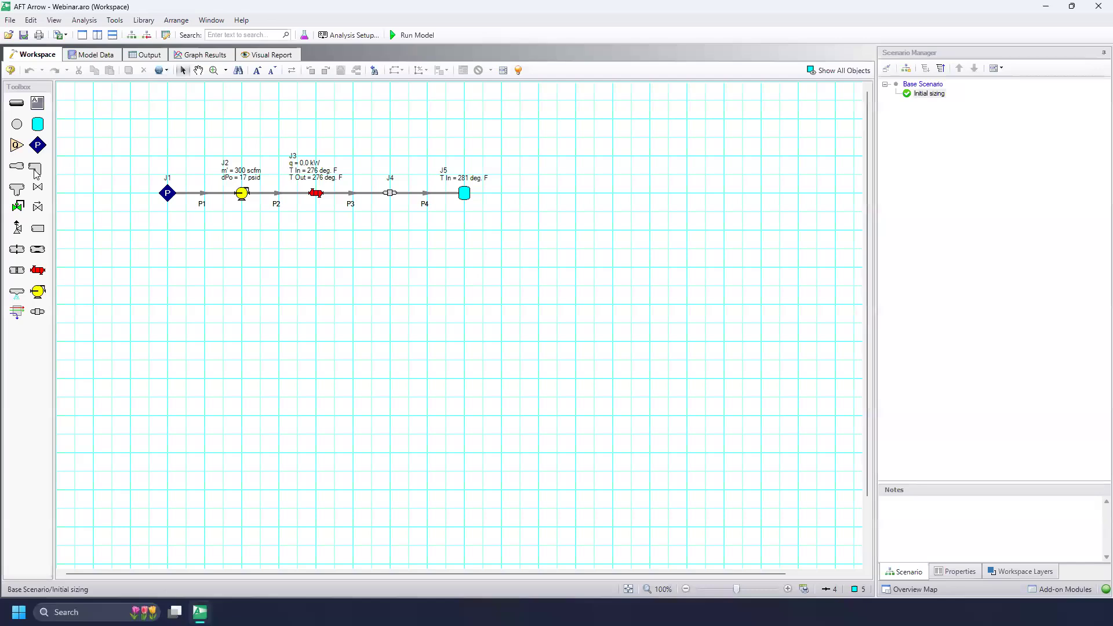
pyautogui.click(429, 193)
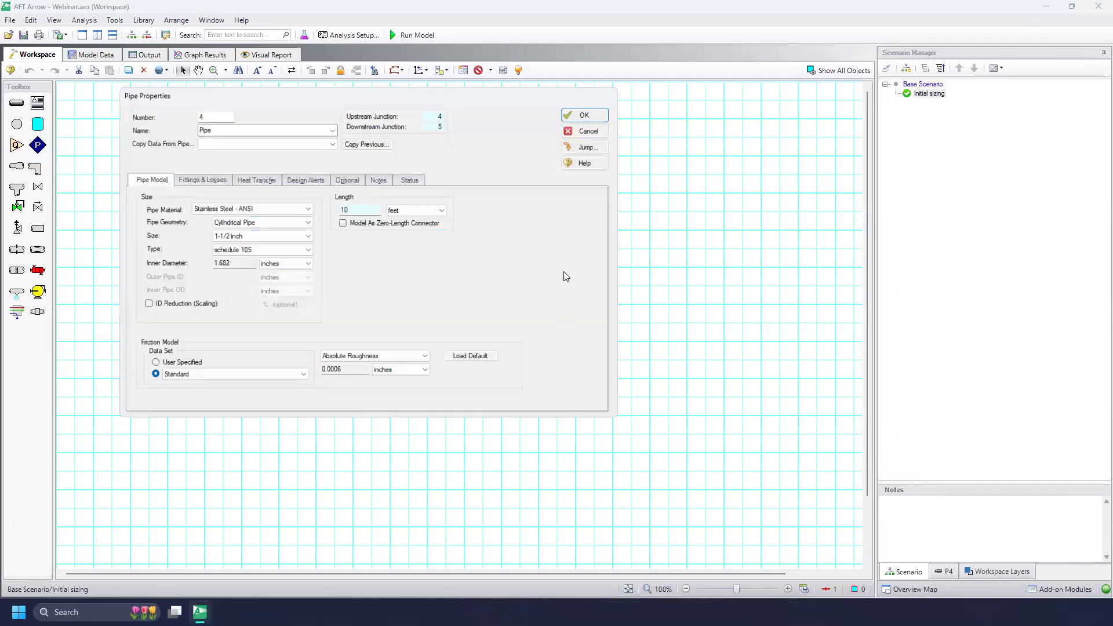
pyautogui.click(200, 178)
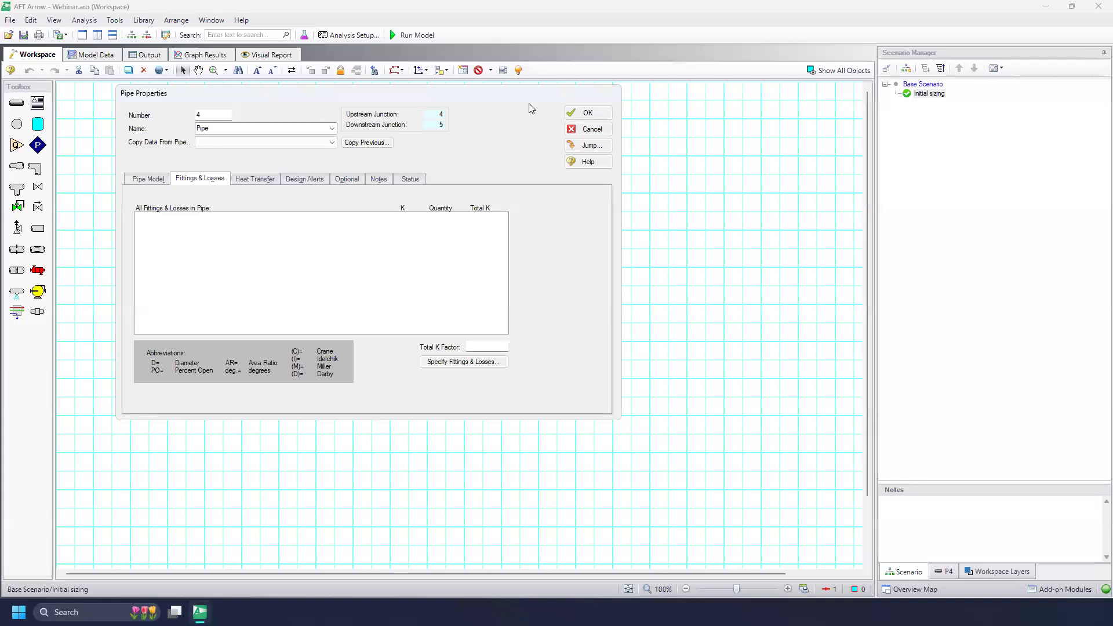
pyautogui.moveTo(529, 95); pyautogui.dragTo(953, 163)
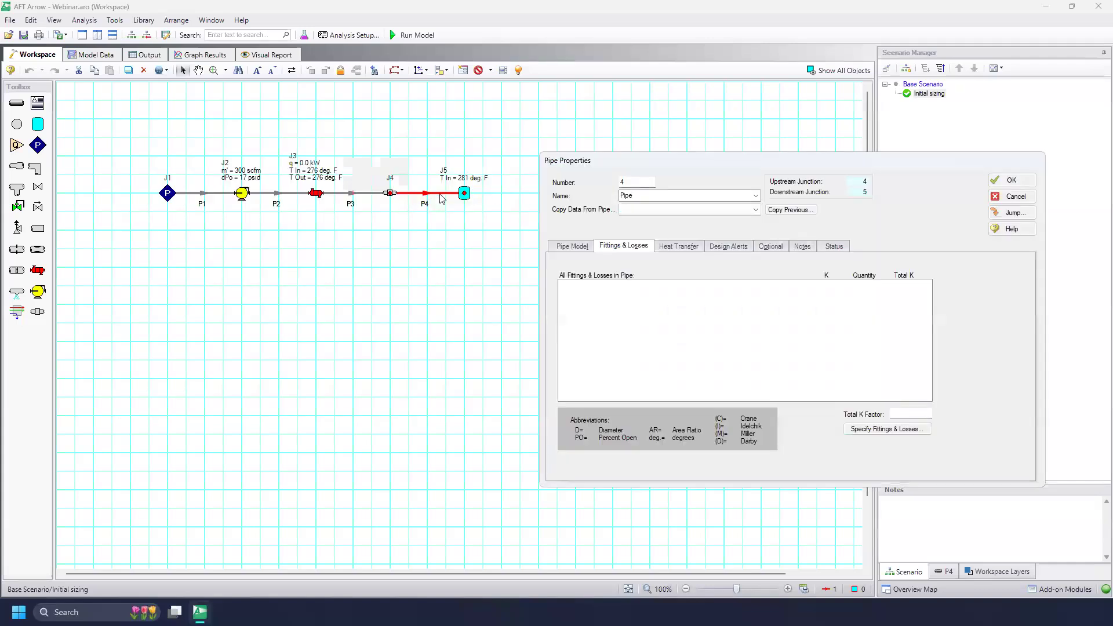
pyautogui.click(1028, 199)
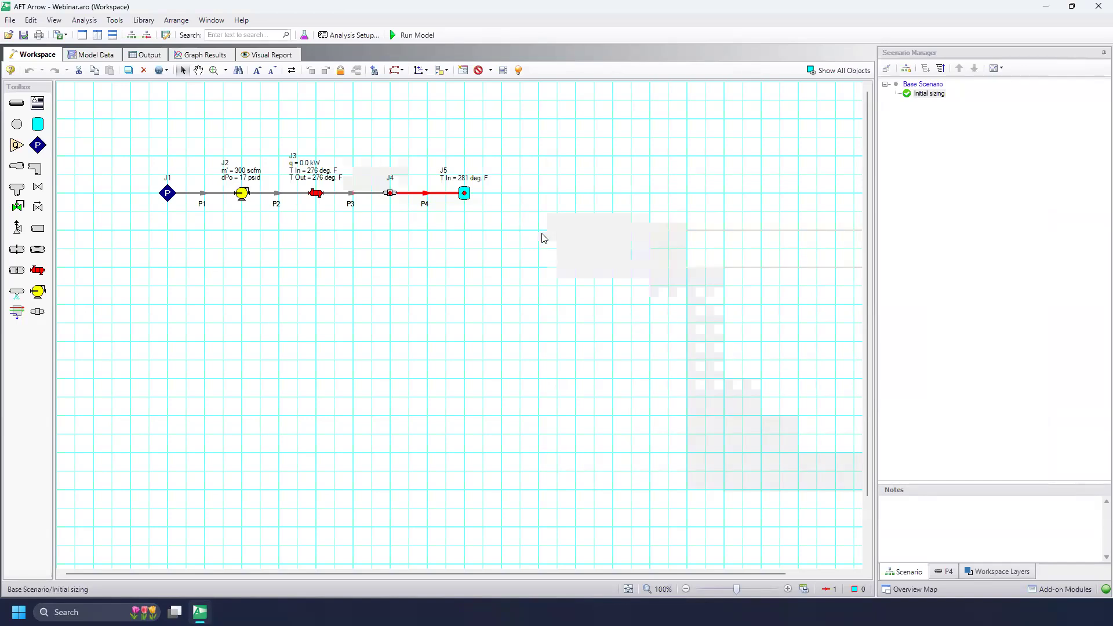
# Inspect the loss model of general component J4 and close its properties without changes.
pyautogui.click(390, 193)
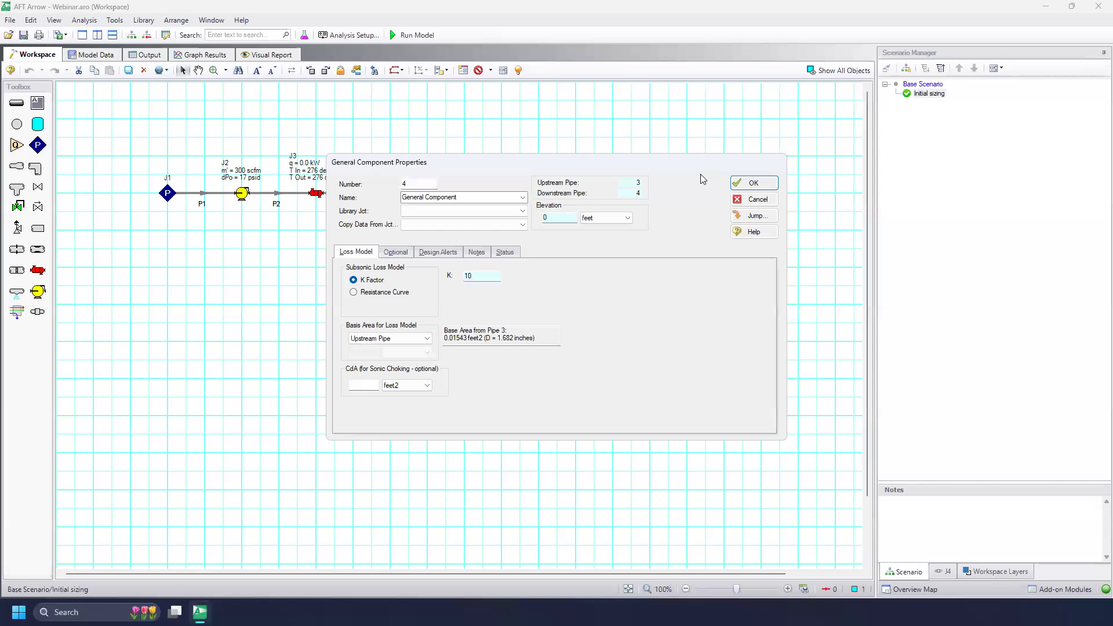
pyautogui.moveTo(701, 174); pyautogui.dragTo(869, 168)
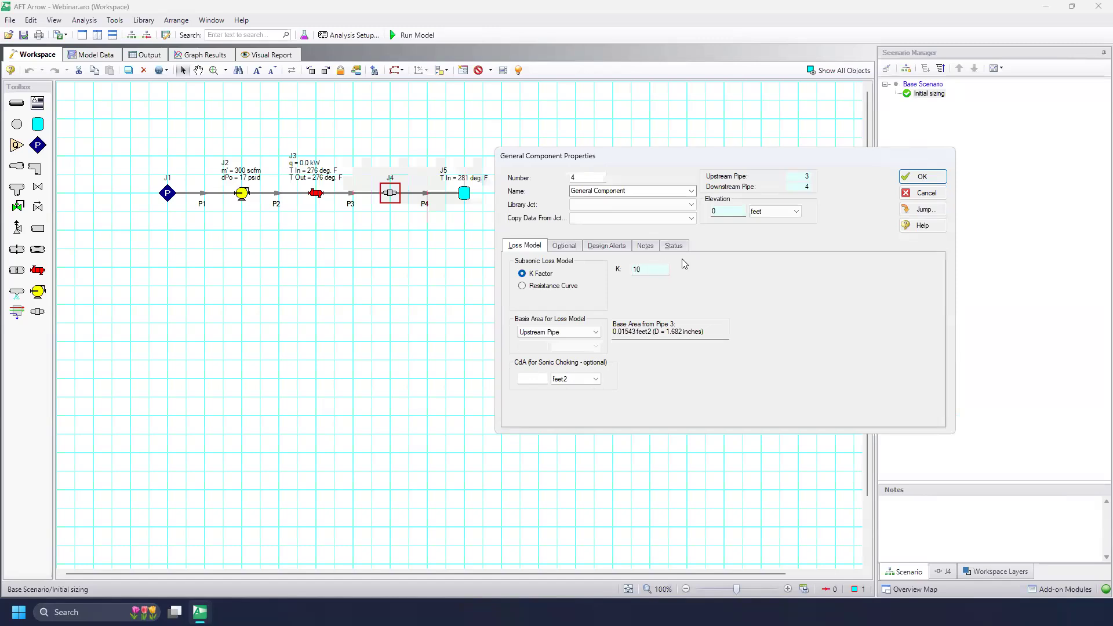
pyautogui.click(926, 193)
# Add a new graph tab in the graph results and set its profile parameter to Pressure Static.
pyautogui.click(204, 56)
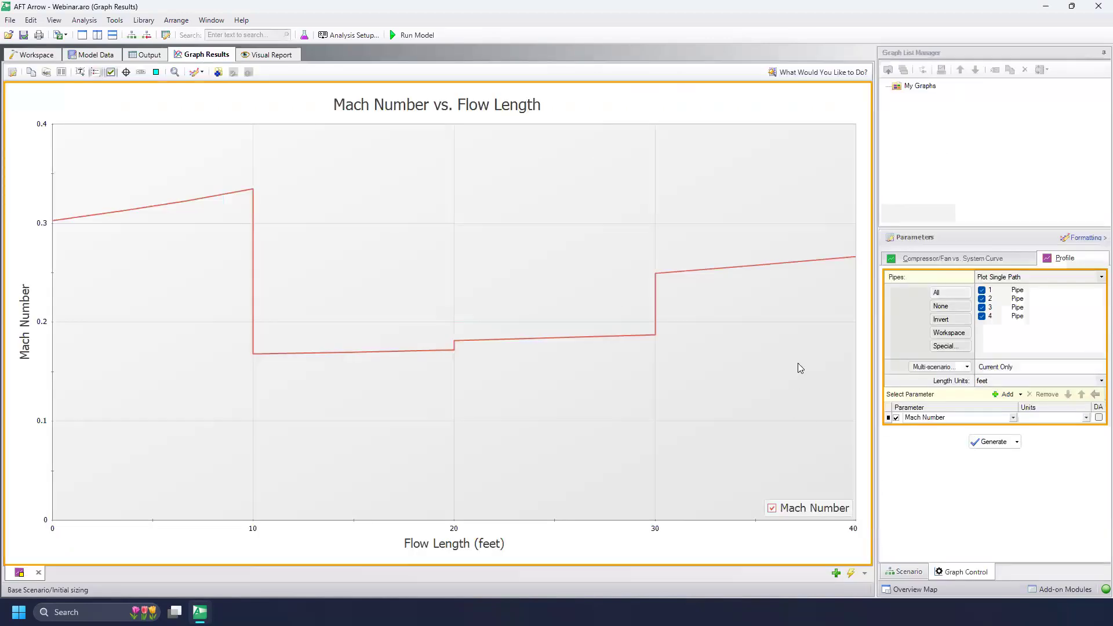
pyautogui.click(837, 573)
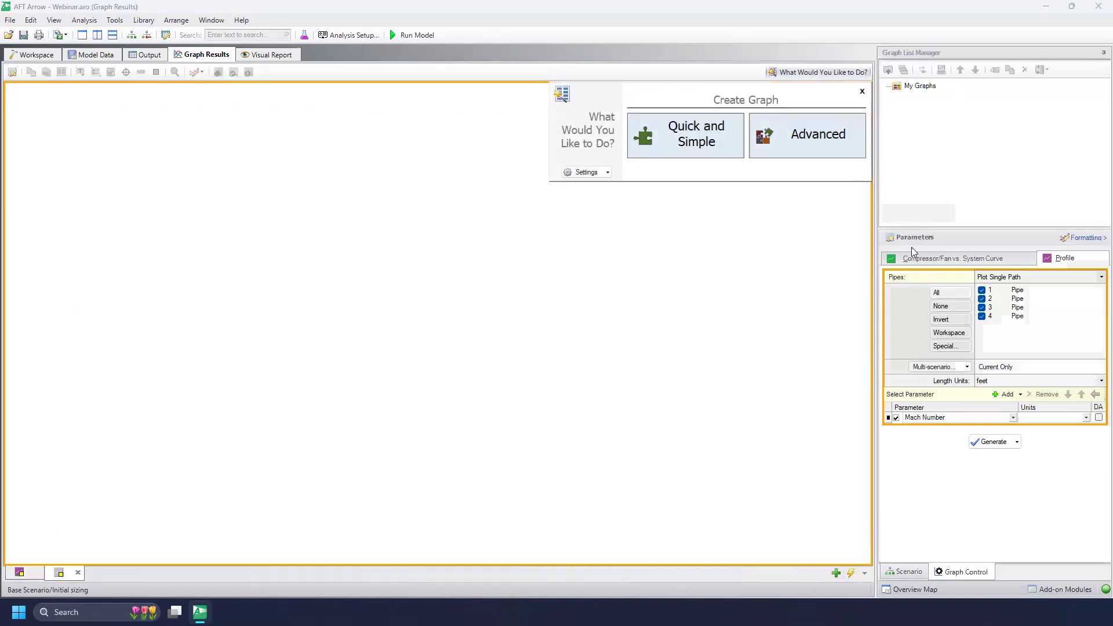
pyautogui.click(1013, 417)
pyautogui.scroll(-5, 986, 452)
pyautogui.scroll(3, 1025, 458)
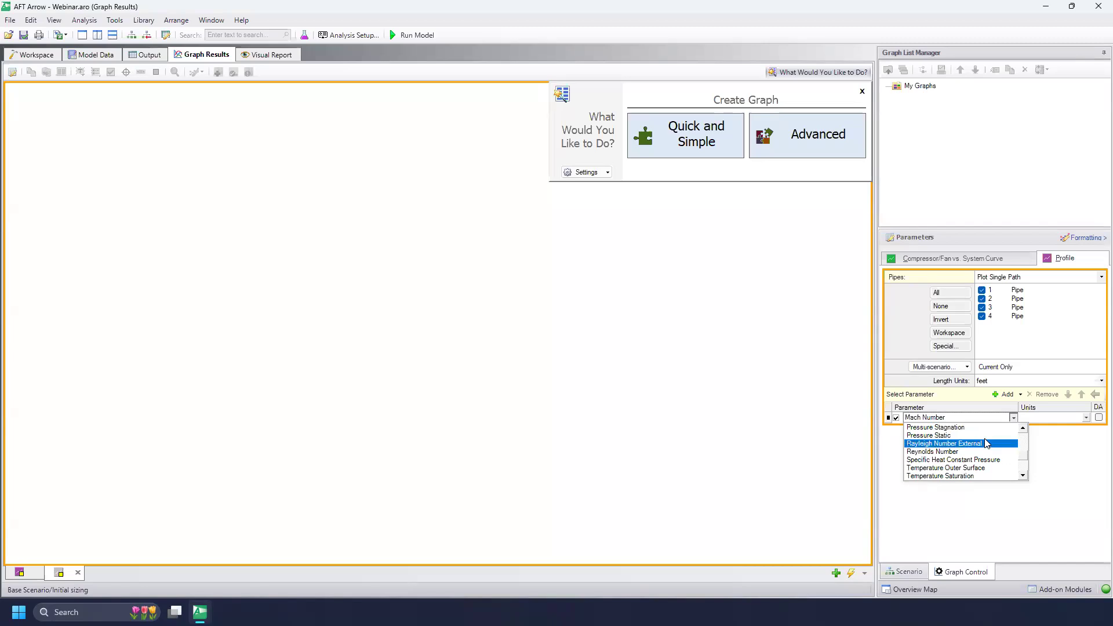
pyautogui.click(951, 435)
# Add Temperature Static as the second parameter of the new profile graph.
pyautogui.click(1005, 394)
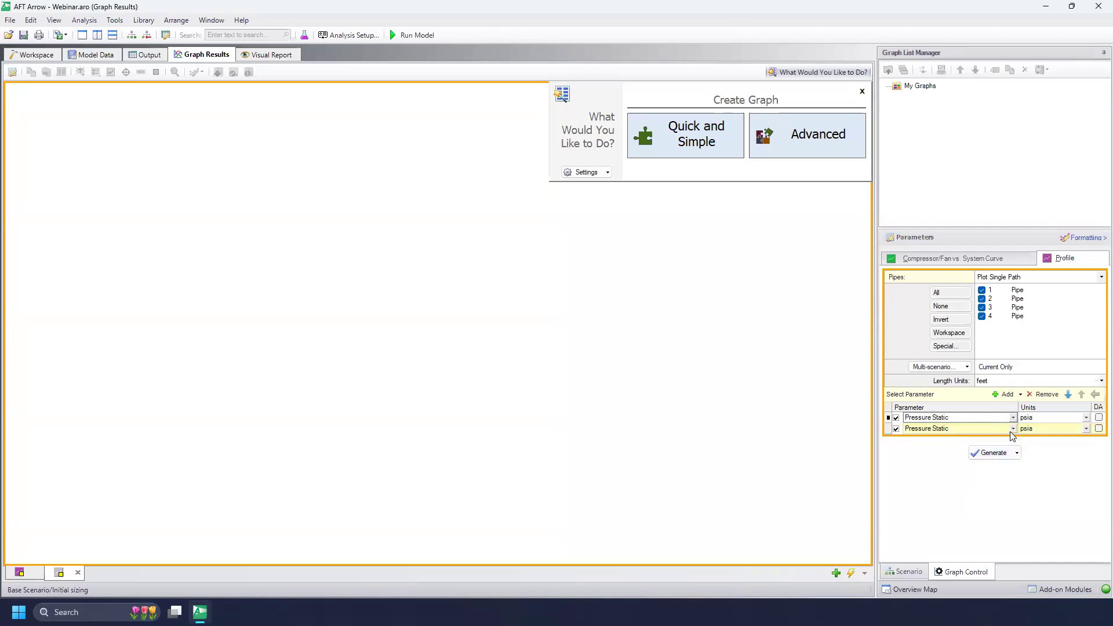
pyautogui.click(1013, 429)
pyautogui.scroll(-3, 1026, 471)
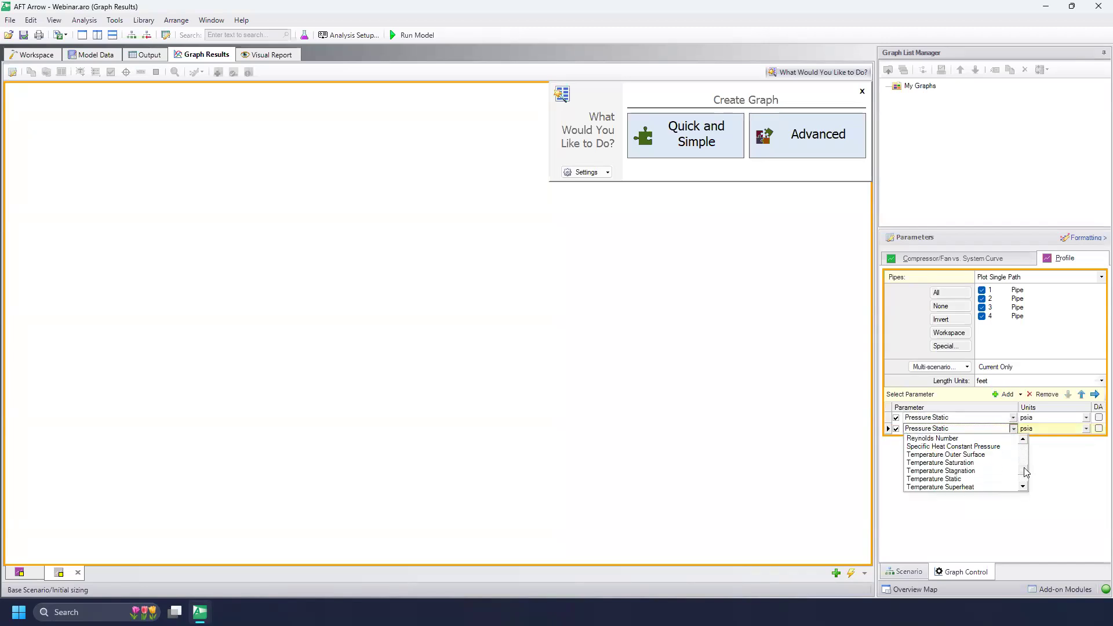
pyautogui.click(973, 480)
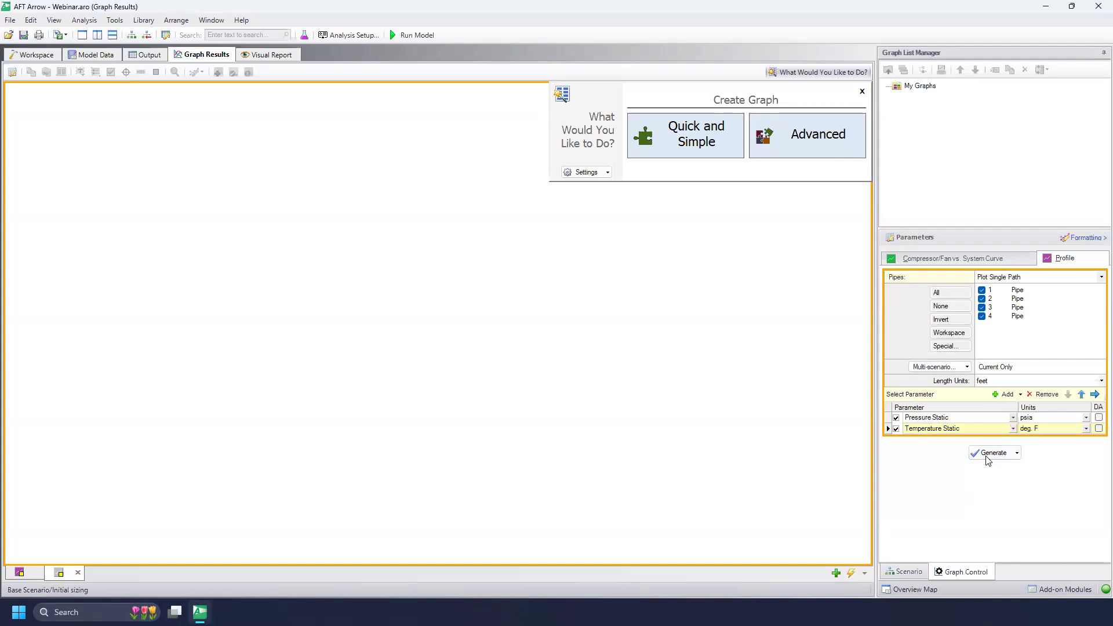
# Generate the stacked profile graph of static pressure and static temperature along all four pipes and return to the workspace.
pyautogui.click(989, 458)
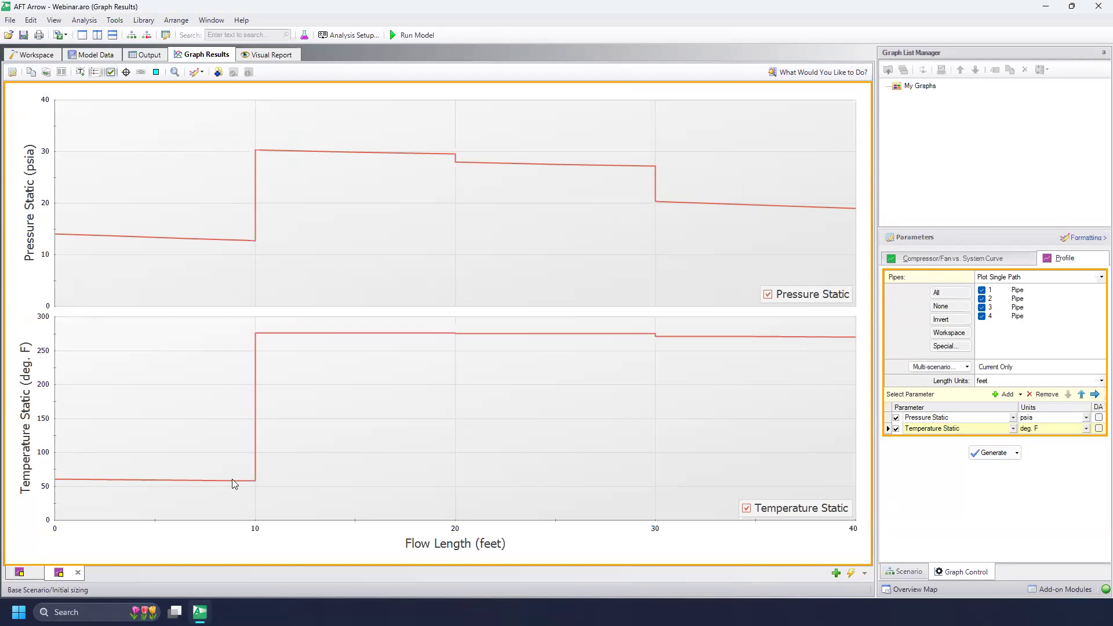
pyautogui.click(24, 58)
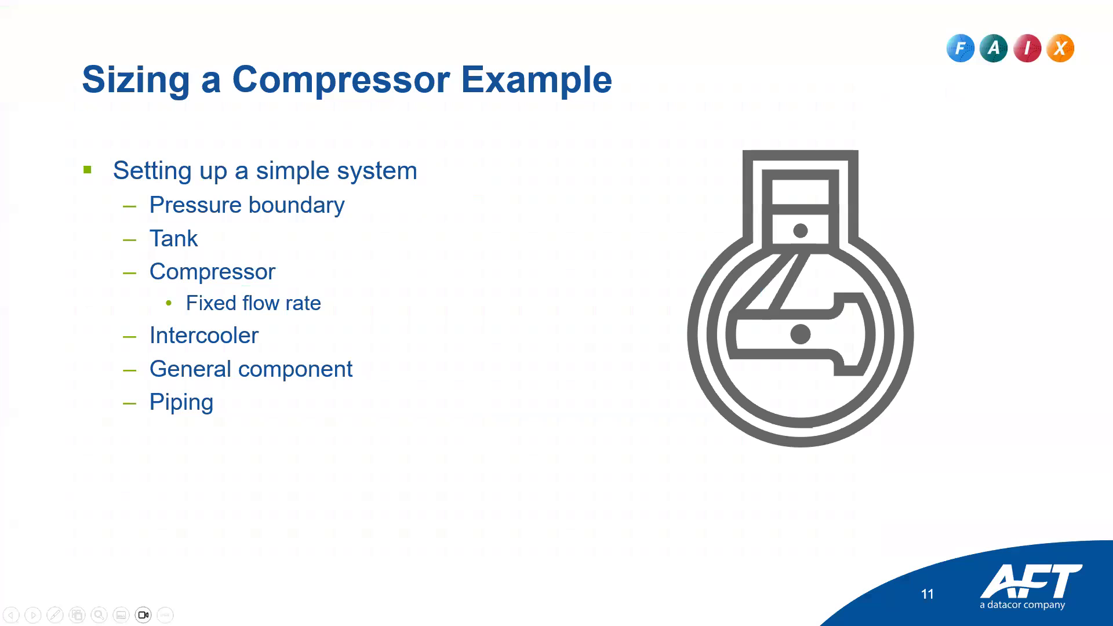
pyautogui.press('Right')
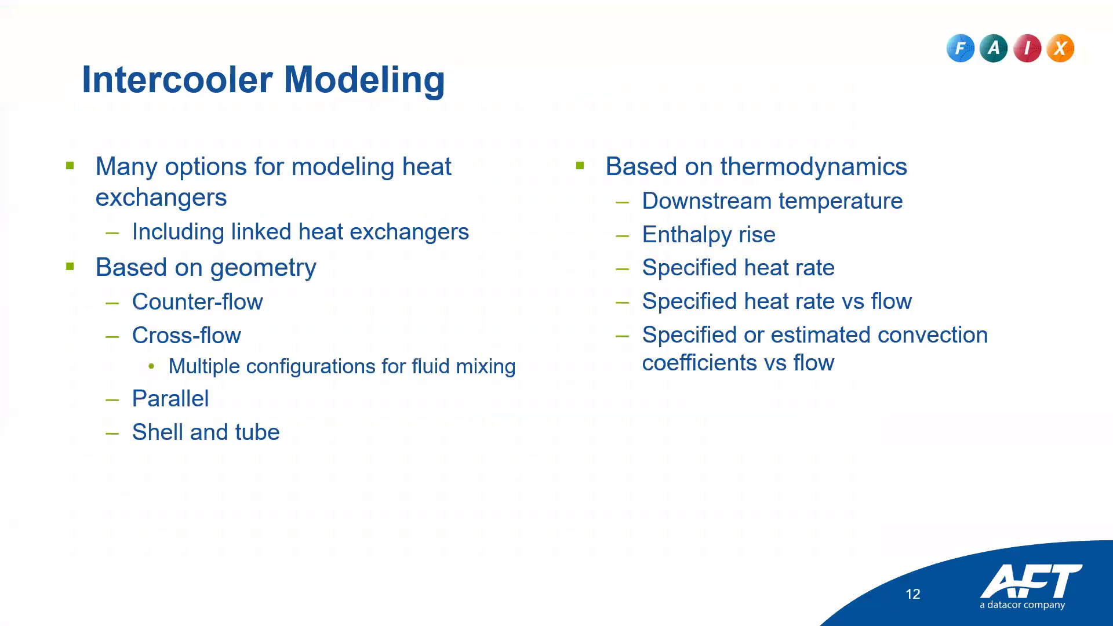
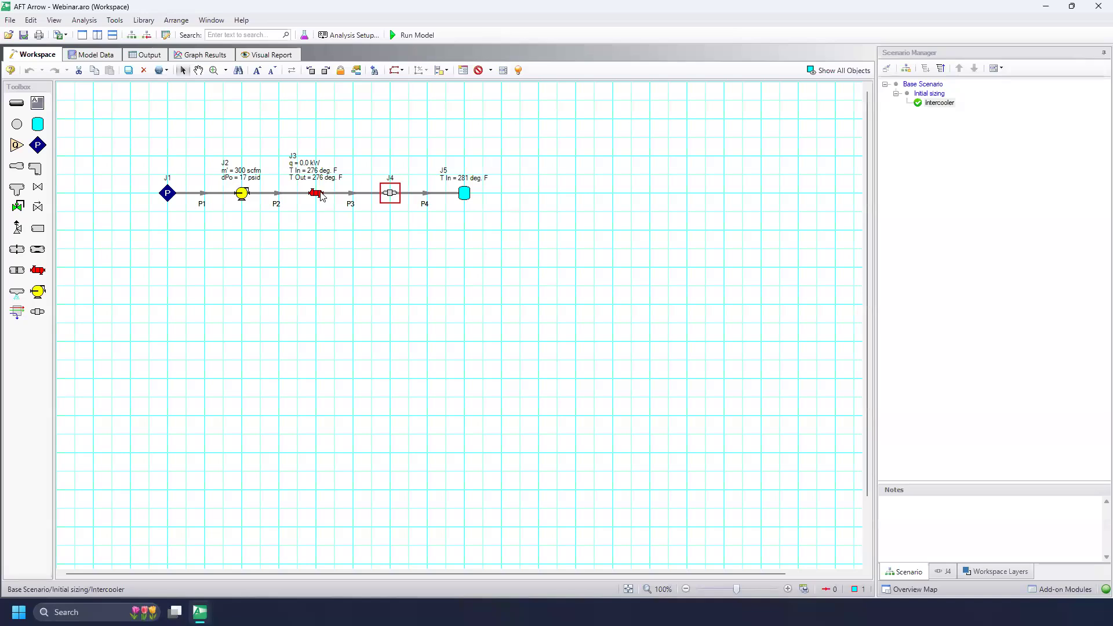
# Change the thermal model of heat exchanger J3 to Controlled Downstream Temperature.
pyautogui.doubleClick(317, 194)
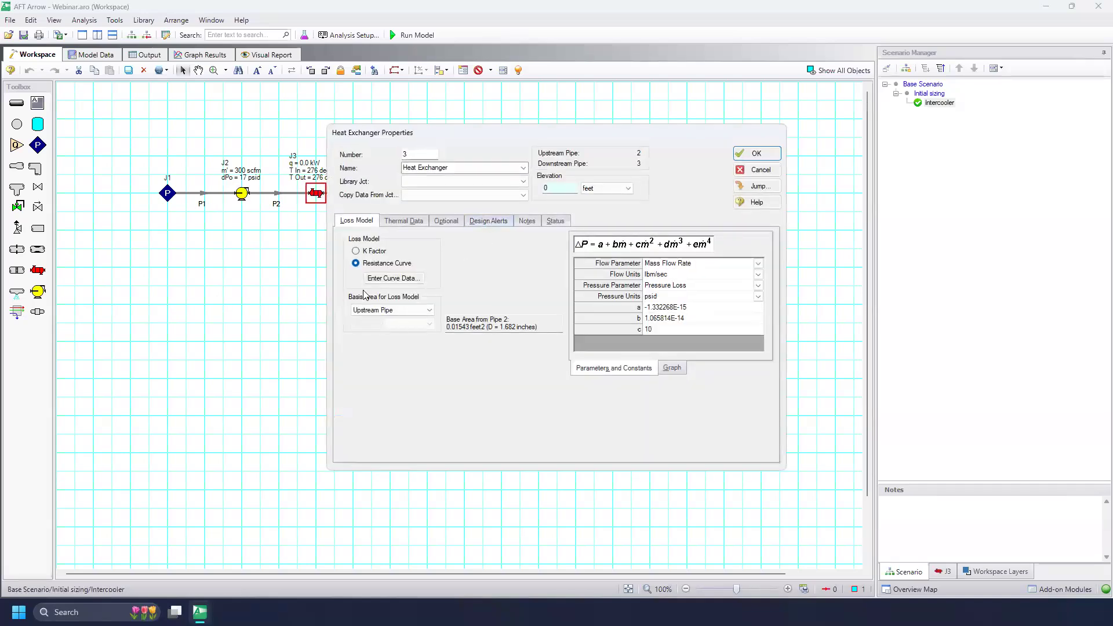
pyautogui.click(406, 221)
pyautogui.click(556, 247)
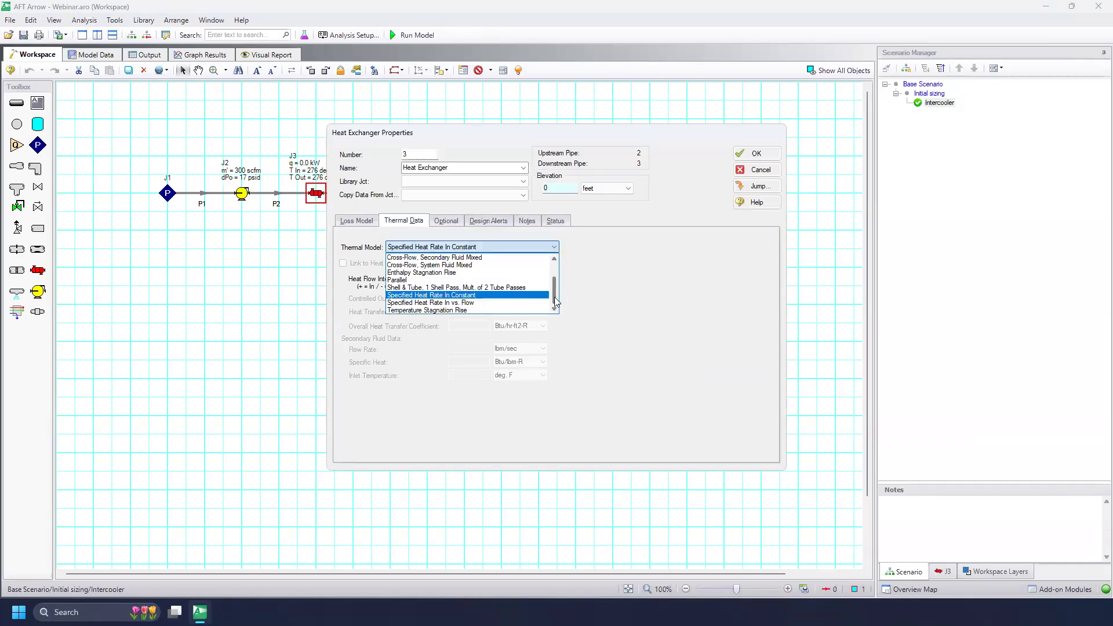
pyautogui.moveTo(554, 294); pyautogui.dragTo(556, 234)
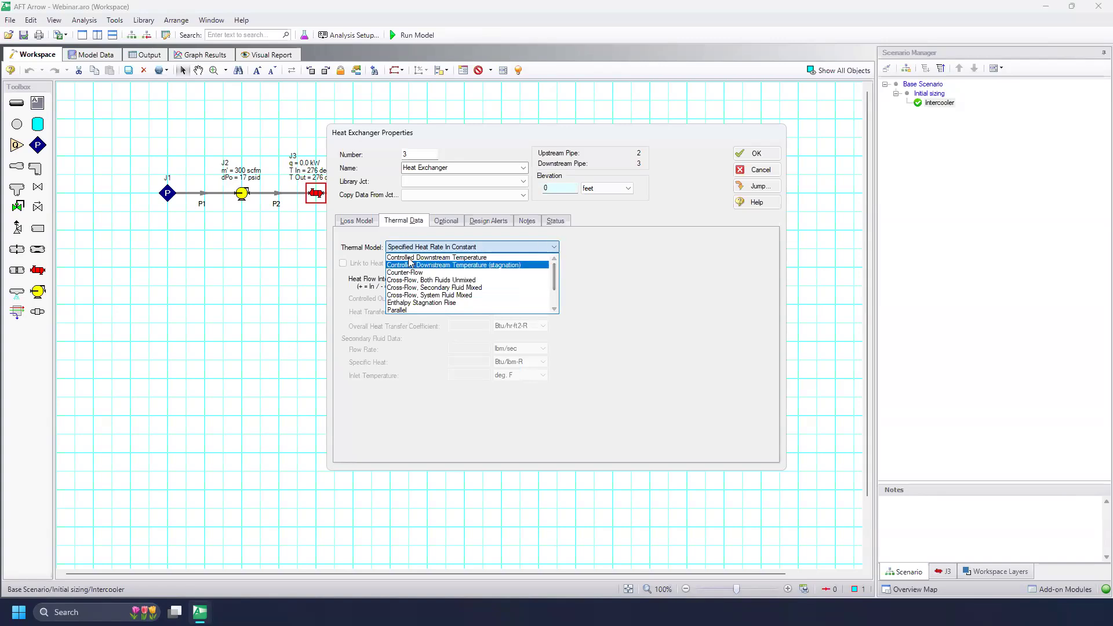
pyautogui.click(479, 259)
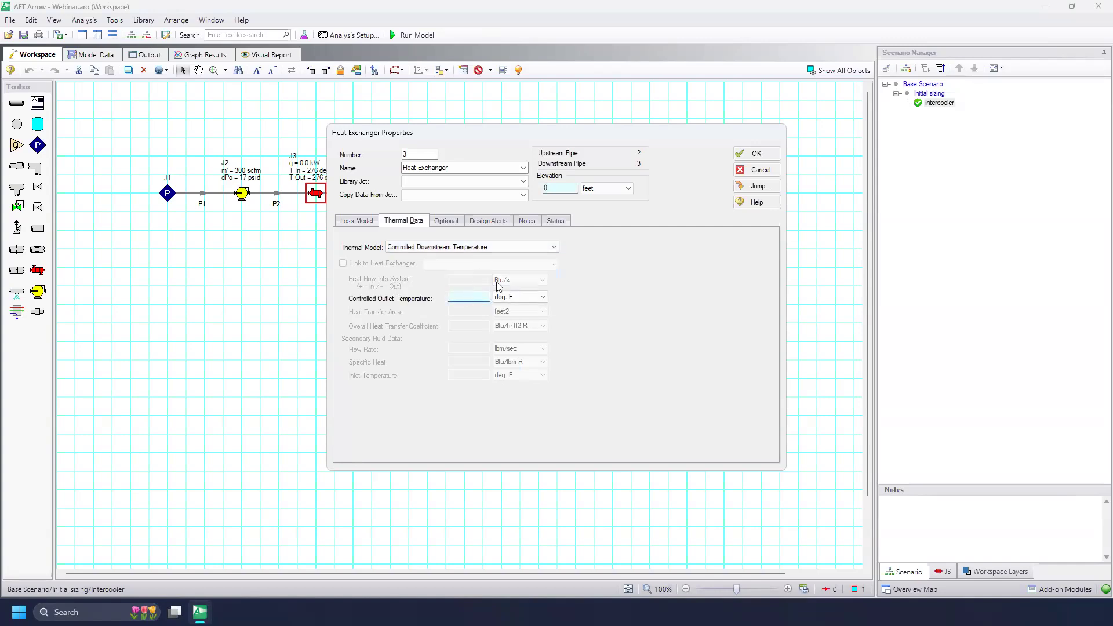
# Set the heat exchanger's controlled outlet temperature to 200 deg. F and rerun the model, going back to the workspace.
pyautogui.write('20')
pyautogui.click(754, 158)
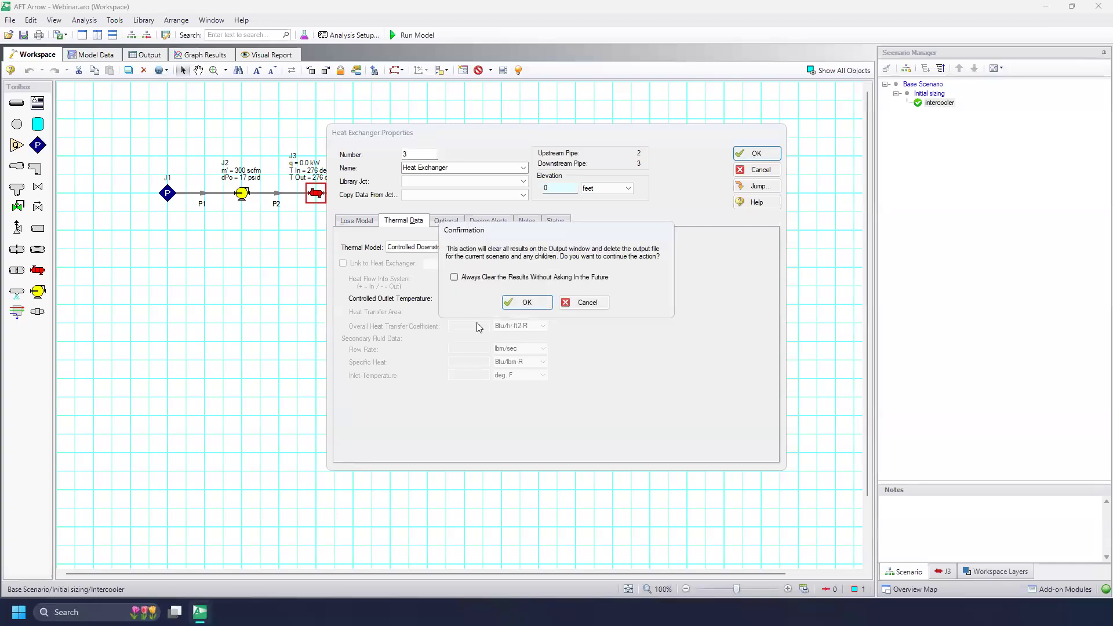
pyautogui.click(527, 302)
pyautogui.click(418, 35)
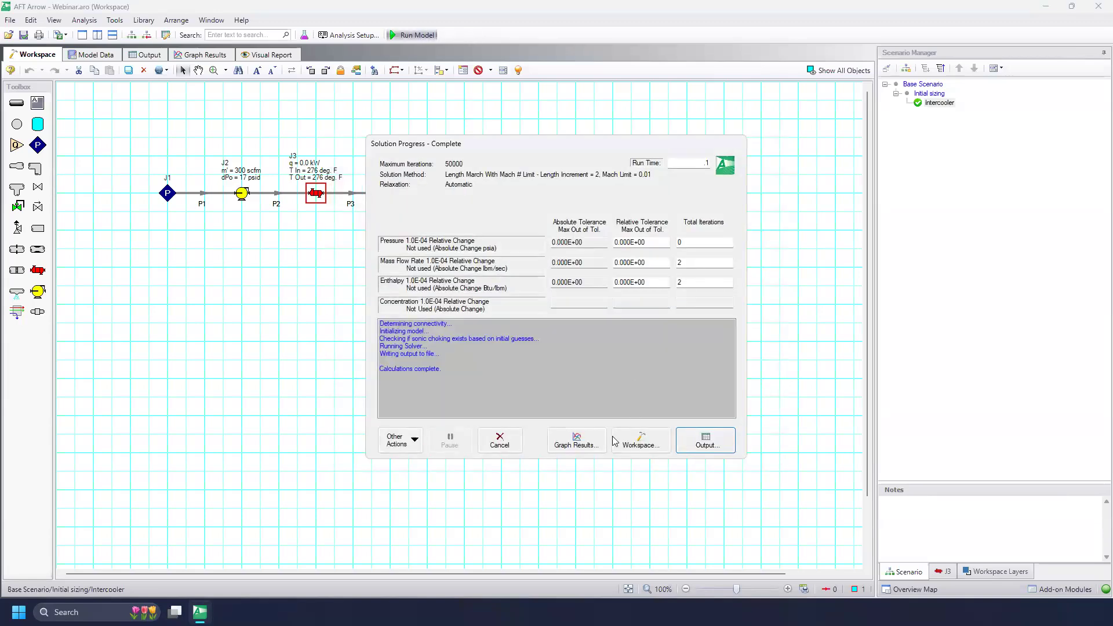
pyautogui.click(638, 444)
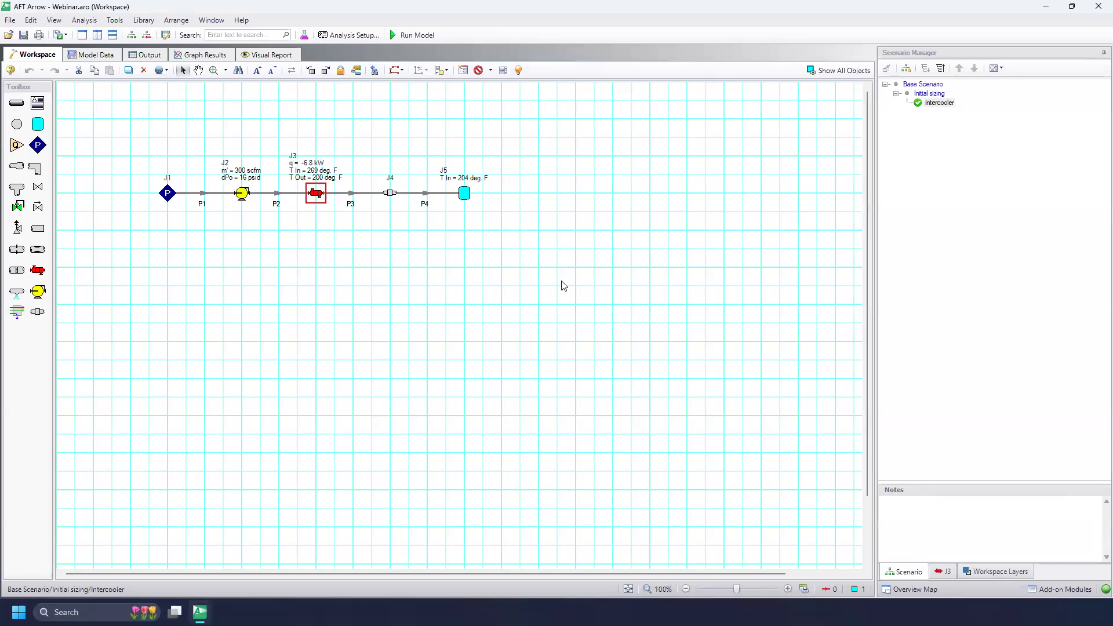
# Generate a Temperature Static profile graph along all pipes for the Intercooler scenario.
pyautogui.click(188, 55)
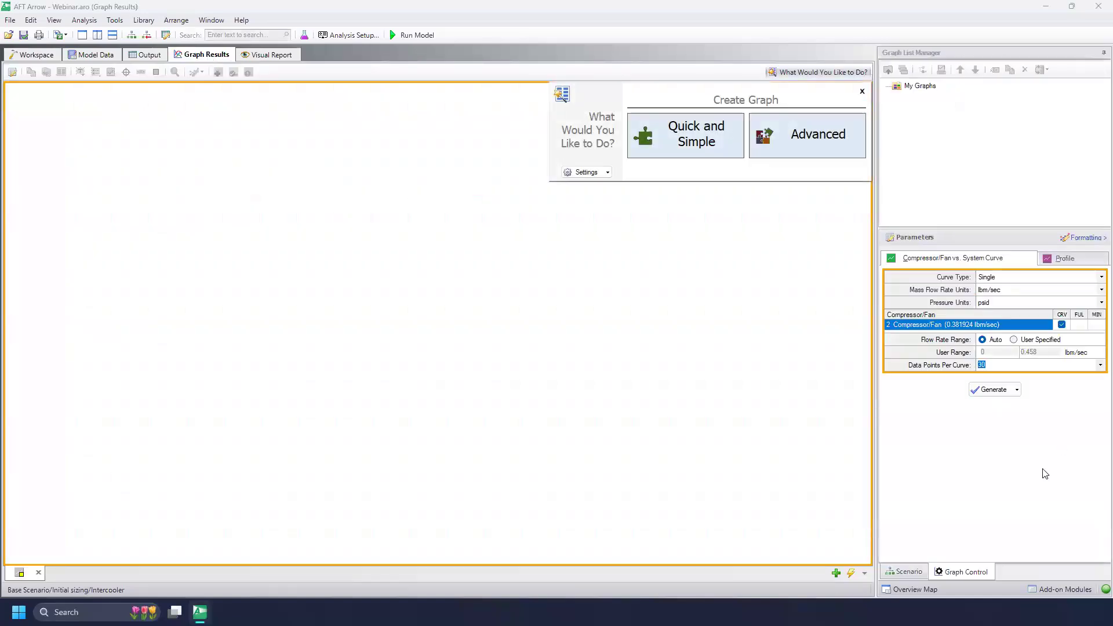
pyautogui.click(1077, 259)
pyautogui.click(938, 291)
pyautogui.click(1013, 418)
pyautogui.moveTo(1025, 462)
pyautogui.mouseDown()
pyautogui.moveTo(1025, 472)
pyautogui.moveTo(1025, 462)
pyautogui.mouseUp()
pyautogui.click(992, 453)
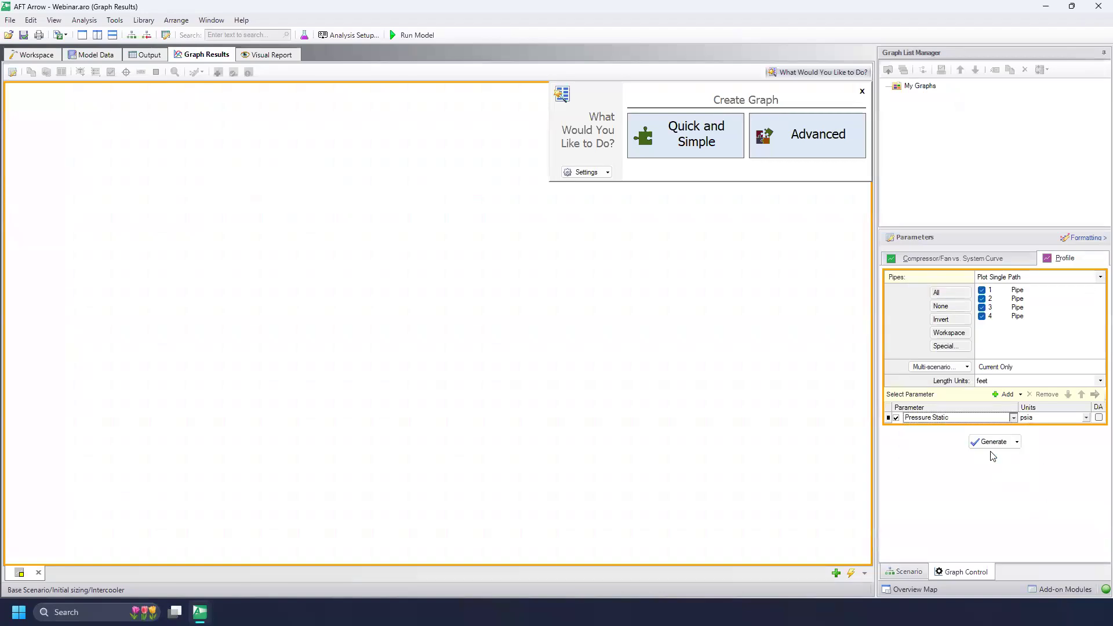
pyautogui.click(992, 443)
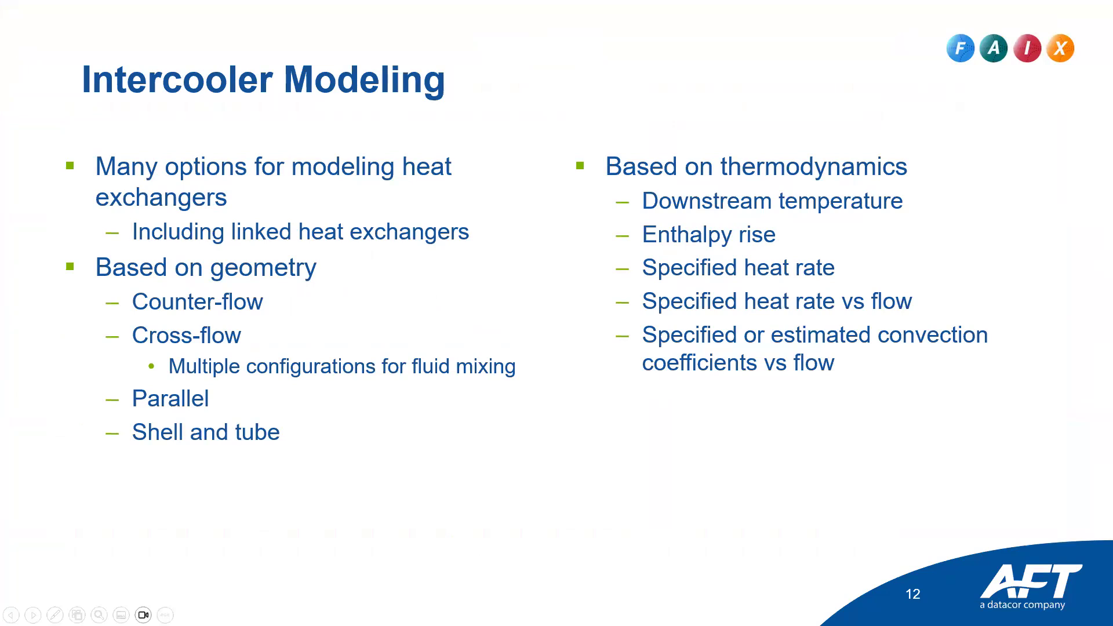
pyautogui.press('Right')
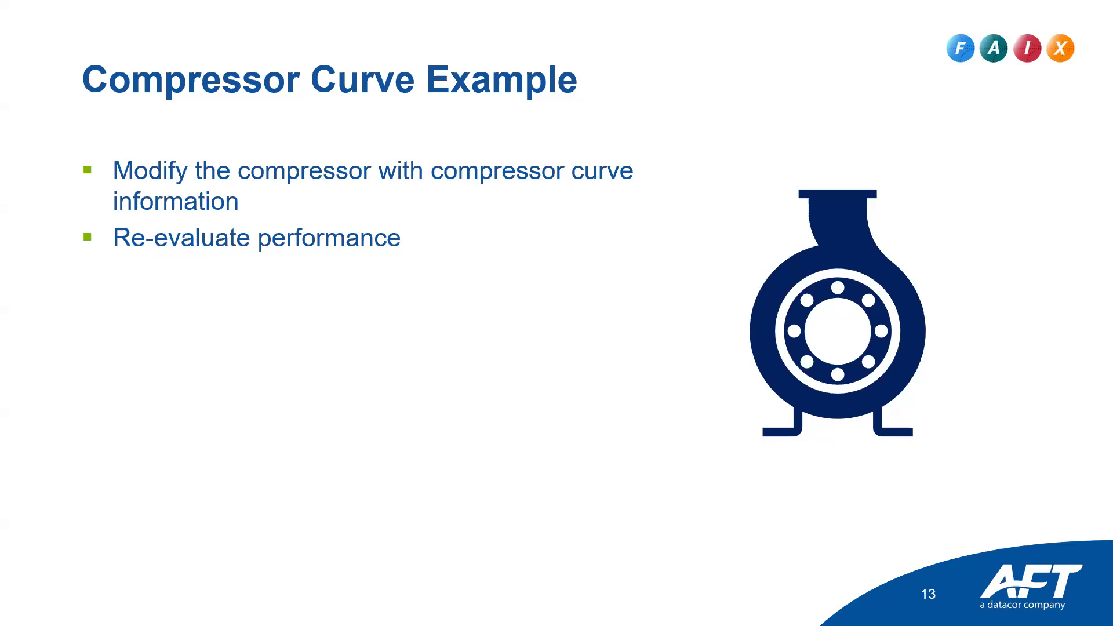
pyautogui.hotkey('alt', 'Tab')
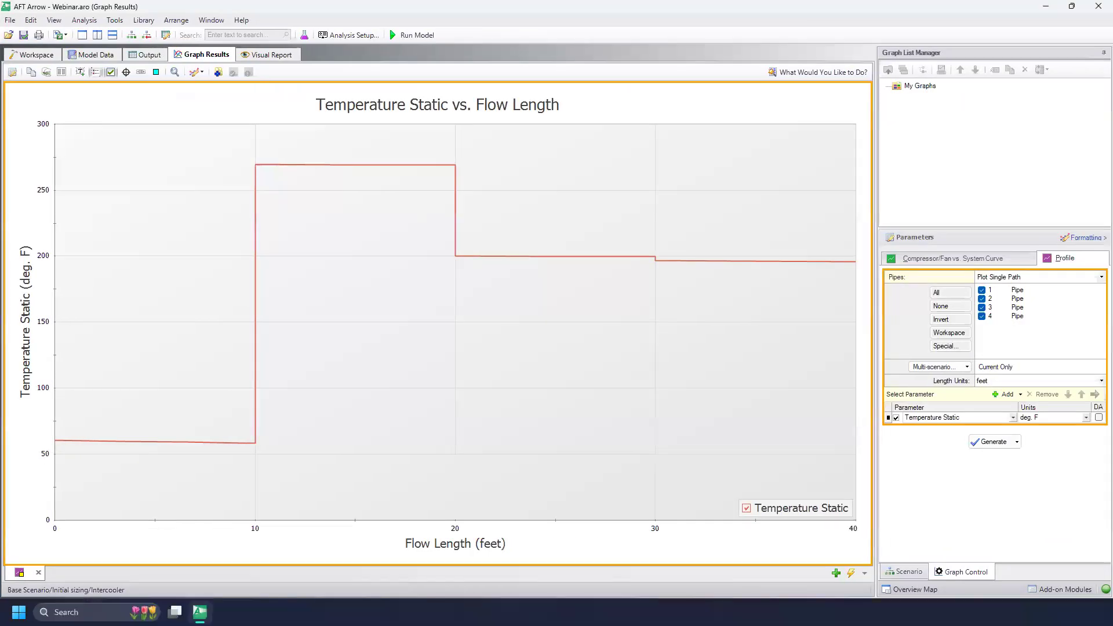
# Create a child scenario named Compressor Curve under the Intercooler scenario.
pyautogui.click(34, 56)
pyautogui.rightClick(945, 104)
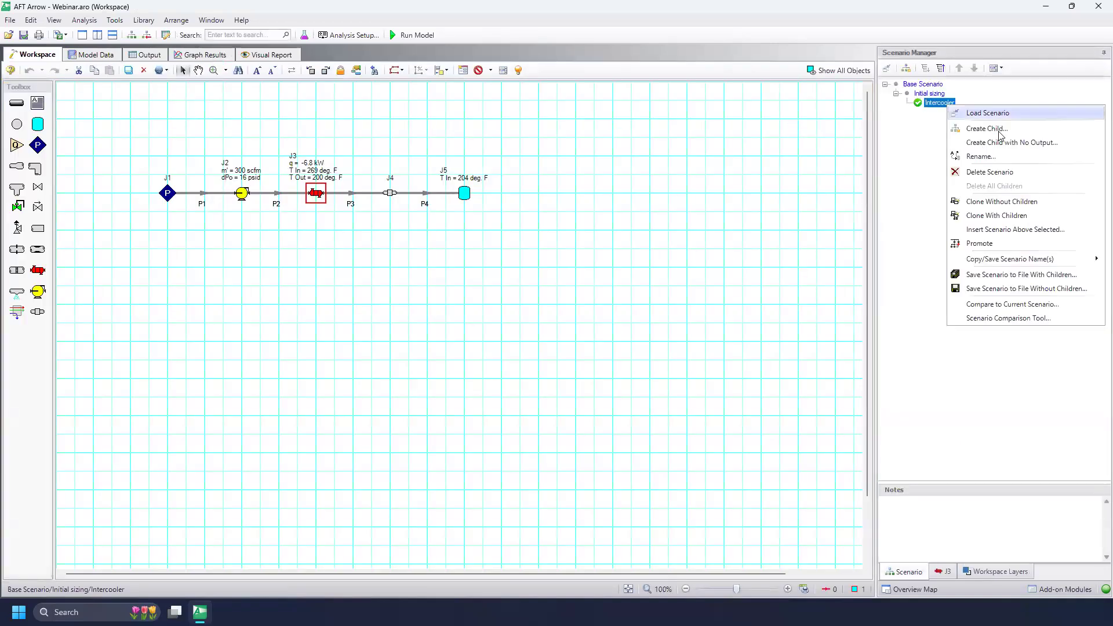
pyautogui.click(980, 124)
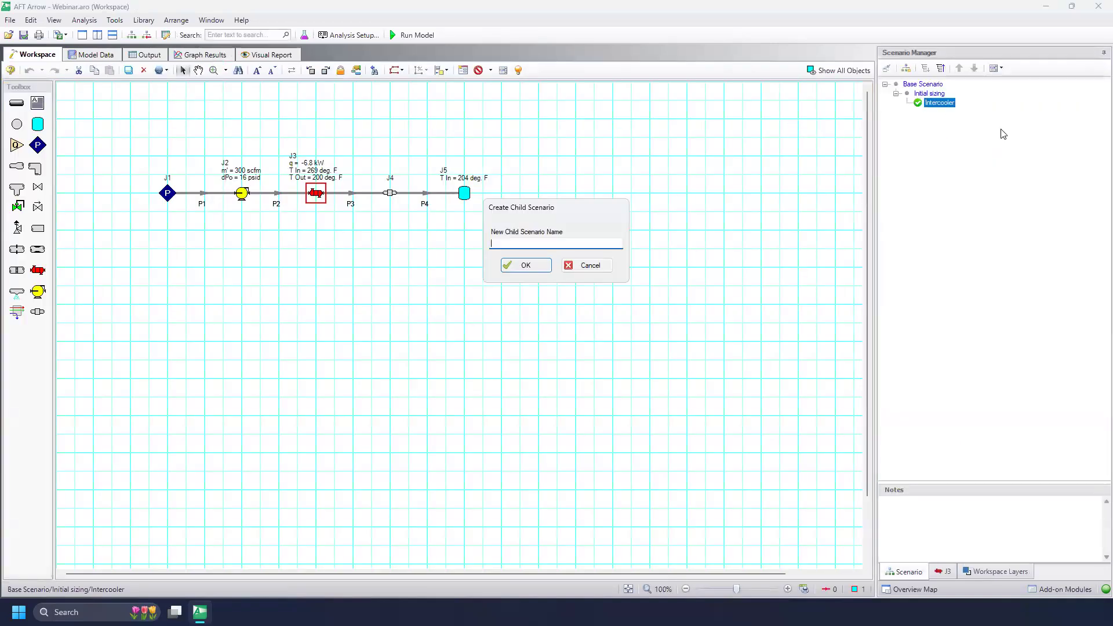
pyautogui.write('Comperssor Curve')
pyautogui.click(530, 265)
pyautogui.press('BackSpace')
pyautogui.press('BackSpace')
pyautogui.write('res')
pyautogui.click(526, 267)
pyautogui.click(526, 268)
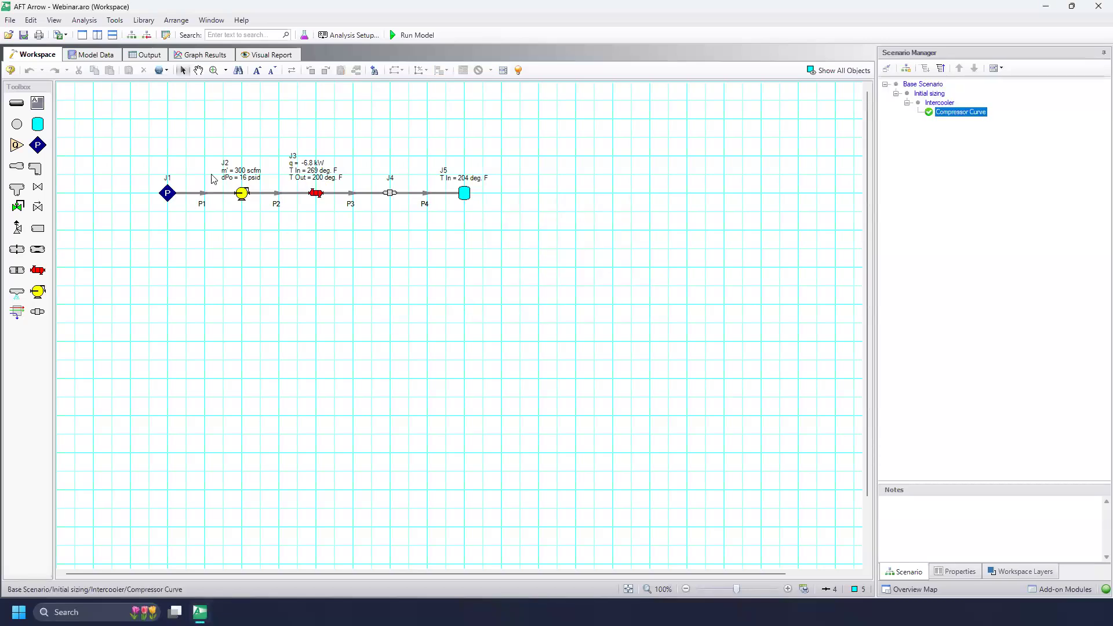
# Switch the compressor model of compressor J2 to Curve and open its curve data for entry.
pyautogui.click(243, 195)
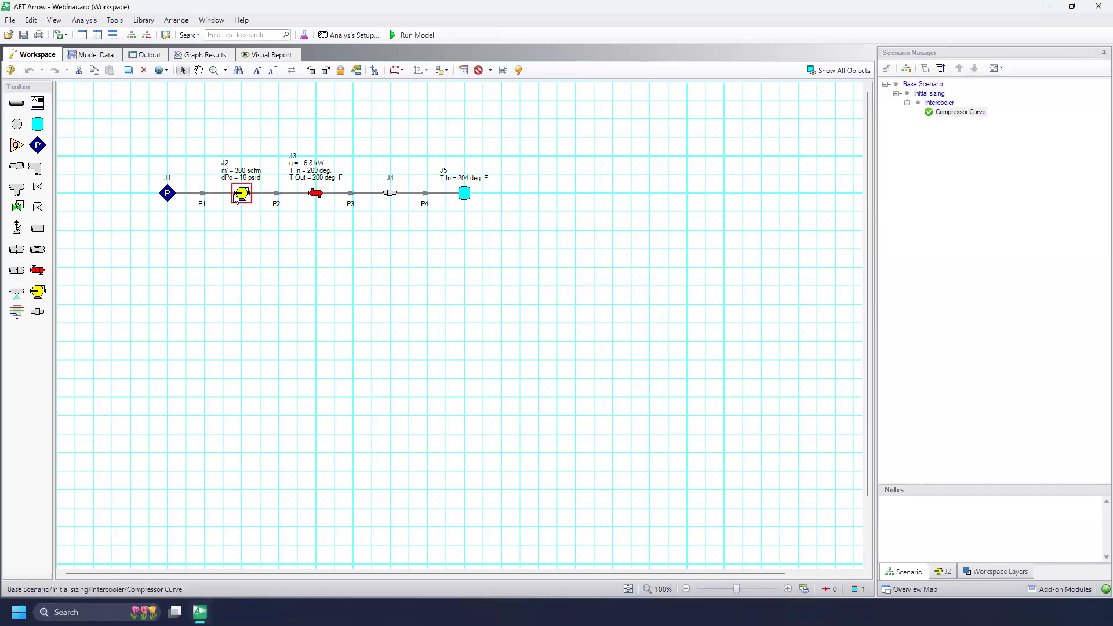
pyautogui.doubleClick(238, 199)
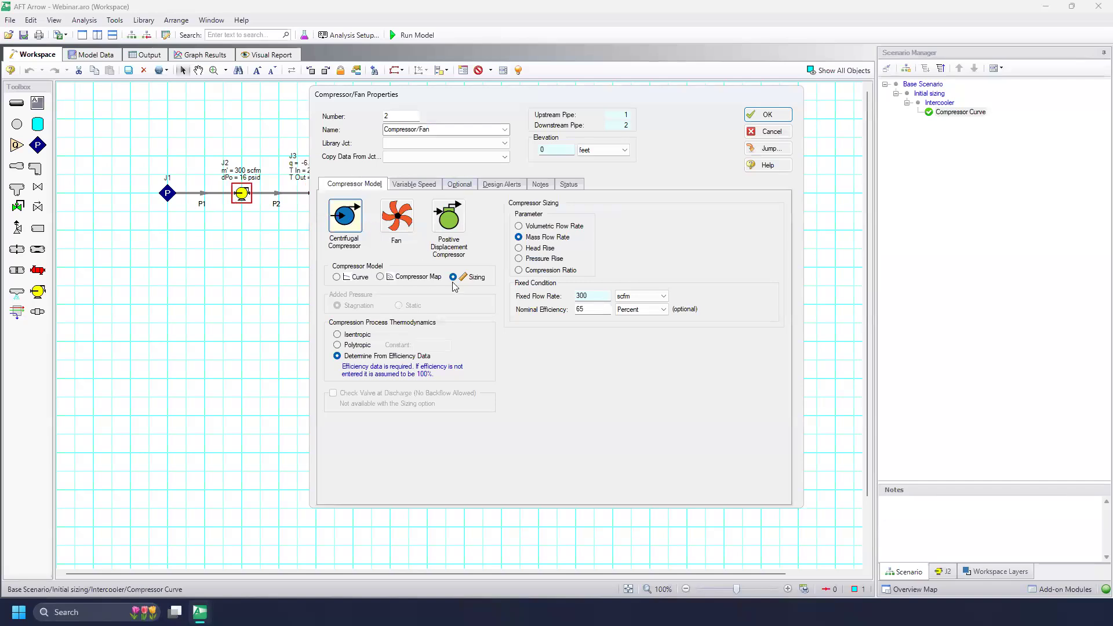
pyautogui.click(337, 278)
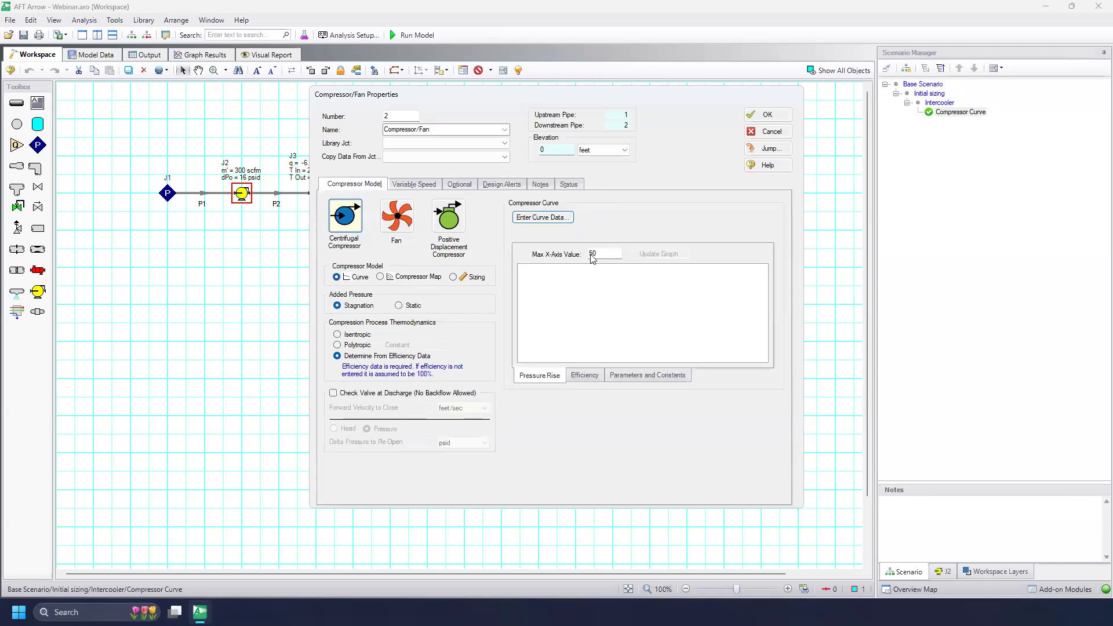
pyautogui.click(537, 219)
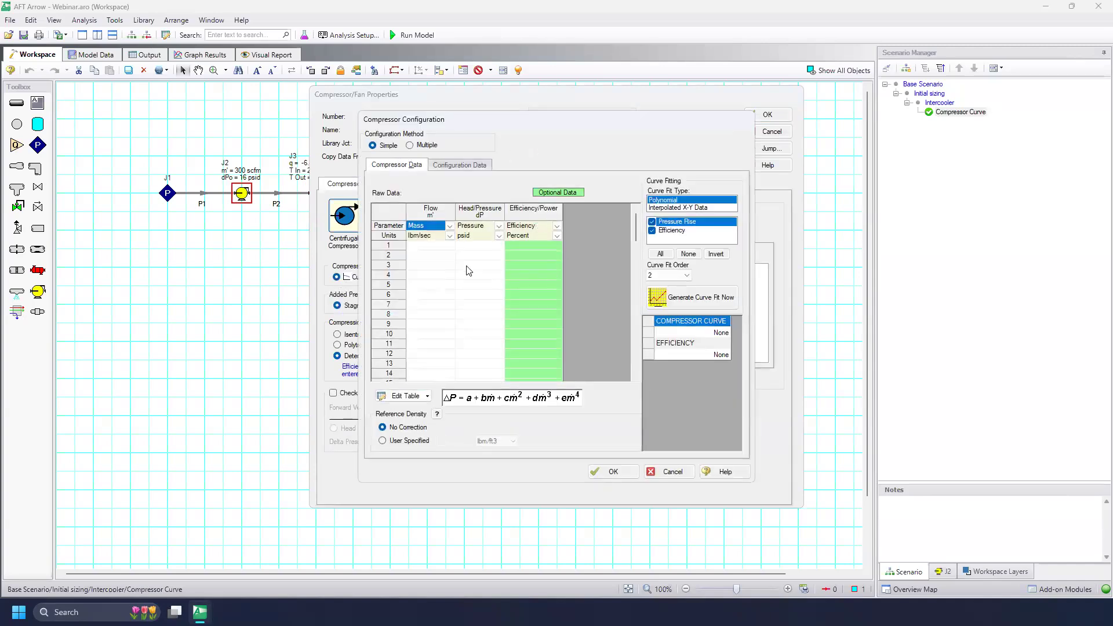
# Enter mass flow values of 0, 0.5, 1 and 1.5 lbm/sec in the compressor's raw data table.
pyautogui.click(433, 246)
pyautogui.write('0.5')
pyautogui.press('Return')
pyautogui.doubleClick(432, 245)
pyautogui.write('0')
pyautogui.press('Return')
pyautogui.write('0.5')
pyautogui.press('Return')
pyautogui.write('11.5')
pyautogui.press('Right')
pyautogui.press('Up')
pyautogui.press('Up')
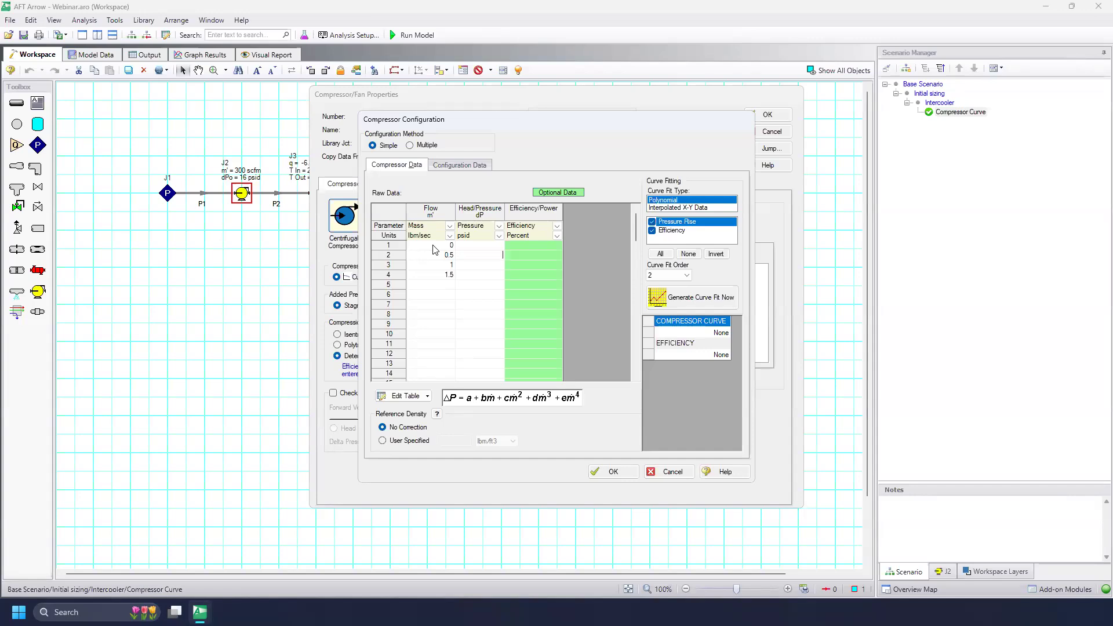
# Enter pressure rise values of 22, 20, 18 and 14 psid for the four flow points.
pyautogui.write('22')
pyautogui.press('Return')
pyautogui.write('2')
pyautogui.press('Return')
pyautogui.write('18')
pyautogui.press('Return')
pyautogui.write('14')
# Enter efficiencies of 70, 75, 80 and 70 percent for the four flow points.
pyautogui.write('70')
pyautogui.press('Return')
pyautogui.write('75')
pyautogui.press('Return')
pyautogui.write('70')
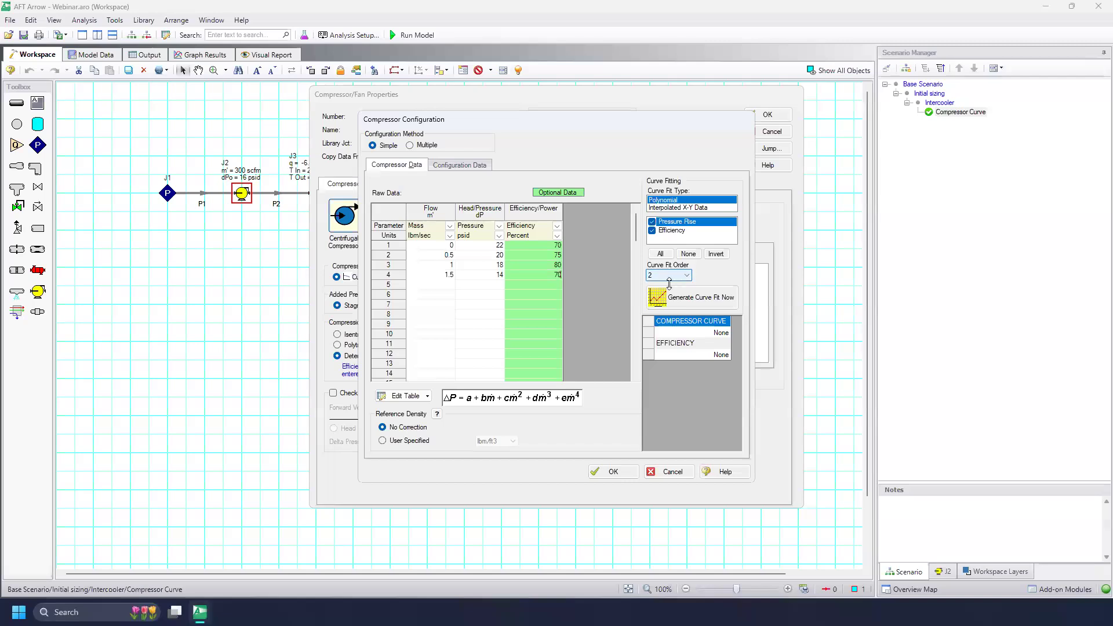
# Generate the second-order curve fits, review the performance and efficiency graphs, and accept the compressor configuration.
pyautogui.click(686, 294)
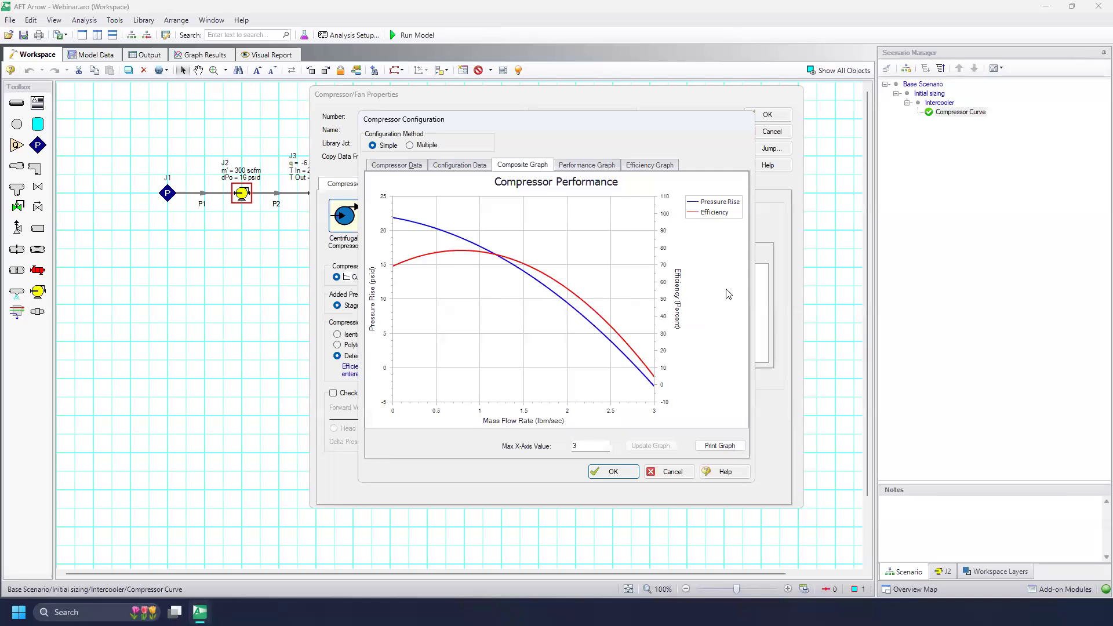
pyautogui.click(593, 165)
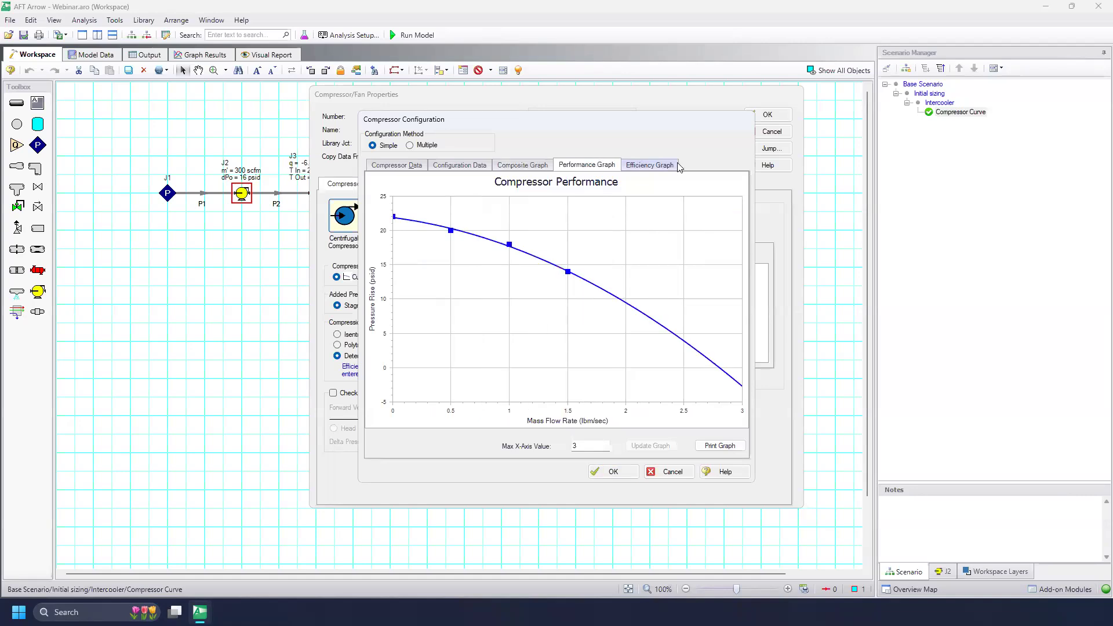
pyautogui.click(679, 167)
pyautogui.click(599, 166)
pyautogui.click(613, 471)
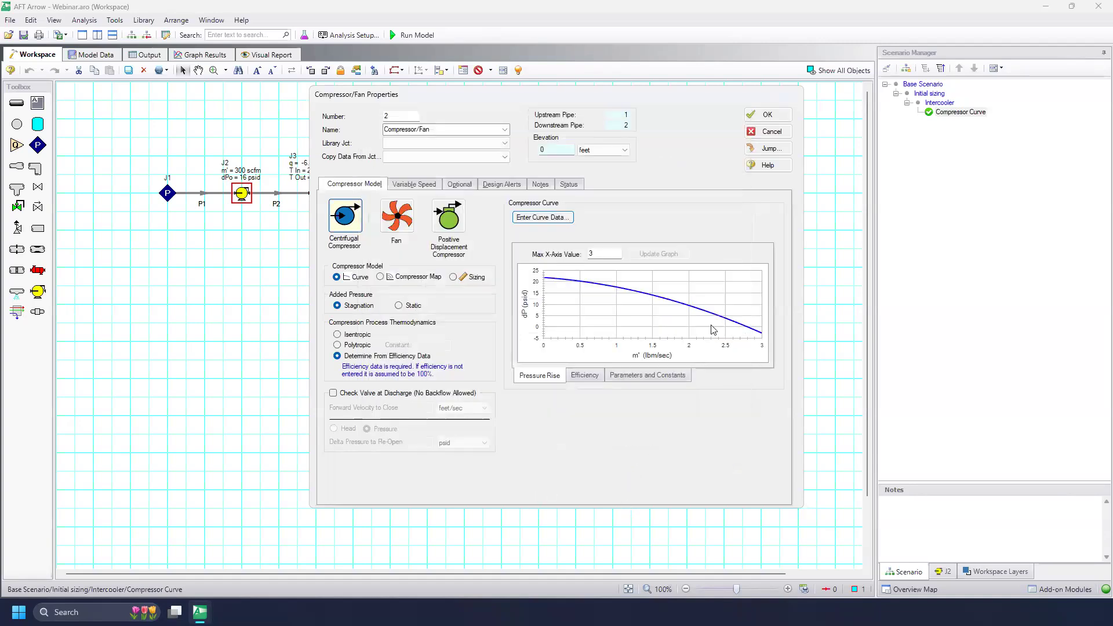
# Accept the compressor's curve properties, clearing the old results, and rerun the model to view its results in the workspace.
pyautogui.click(763, 116)
pyautogui.click(543, 303)
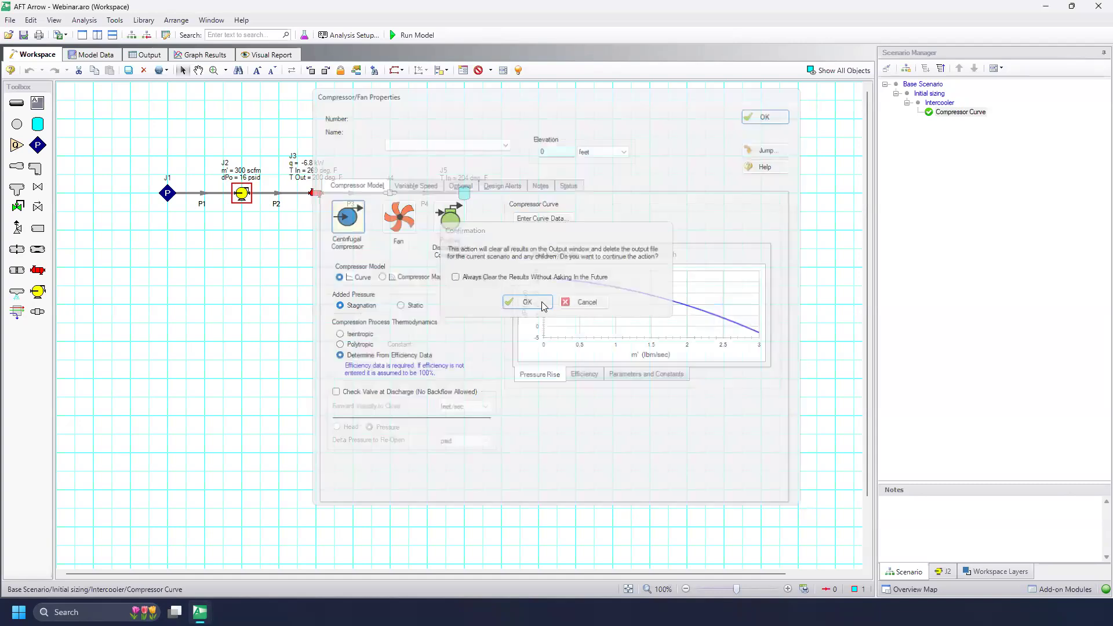
pyautogui.click(416, 34)
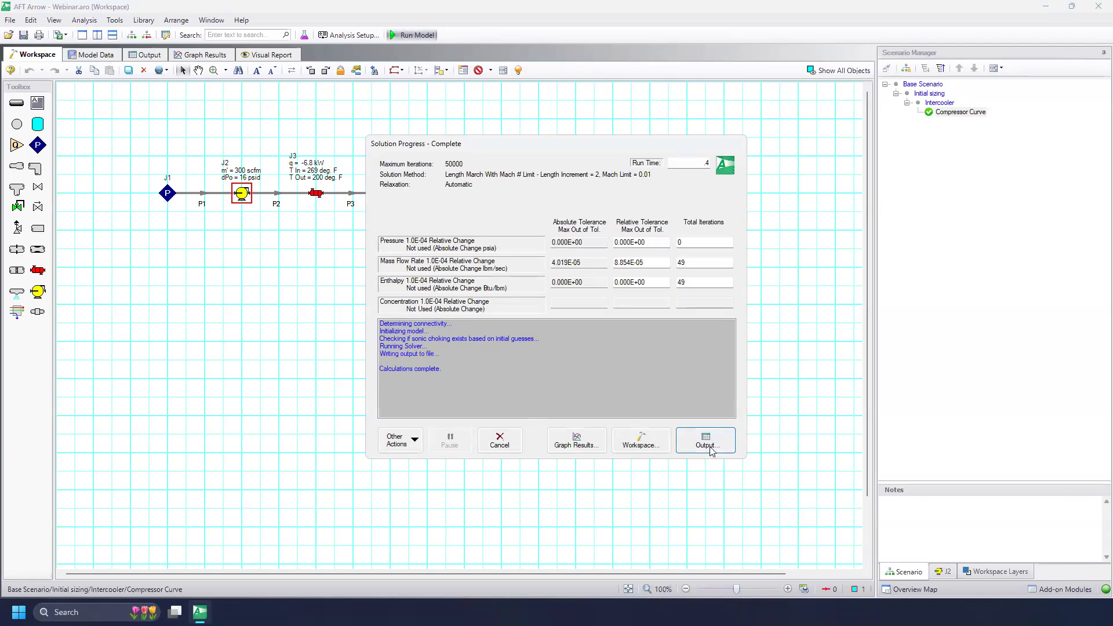
pyautogui.click(630, 444)
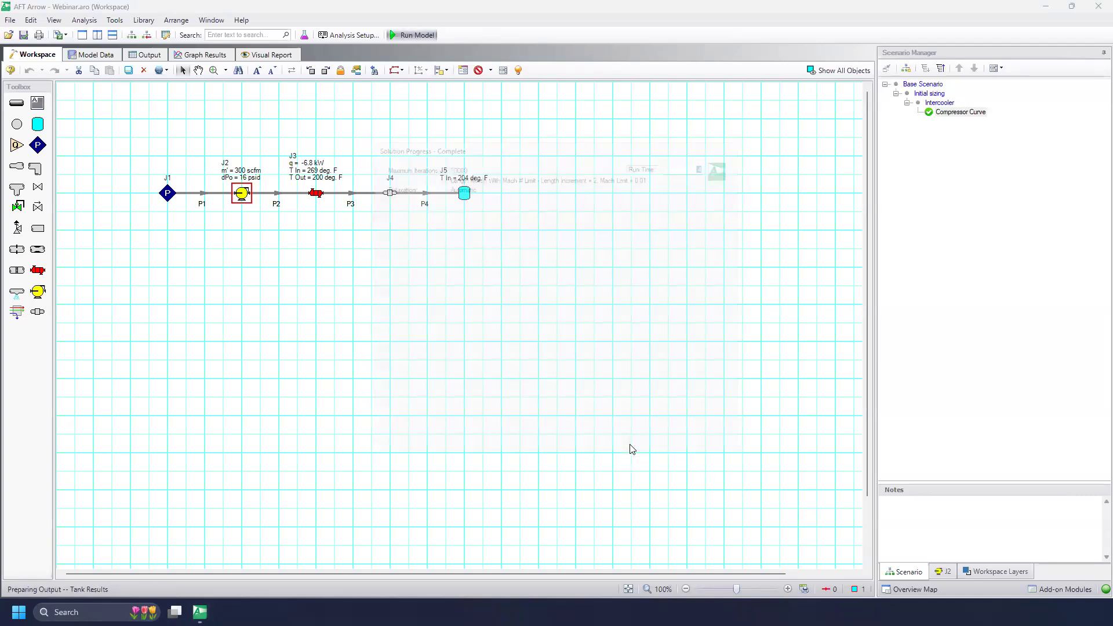
pyautogui.click(333, 229)
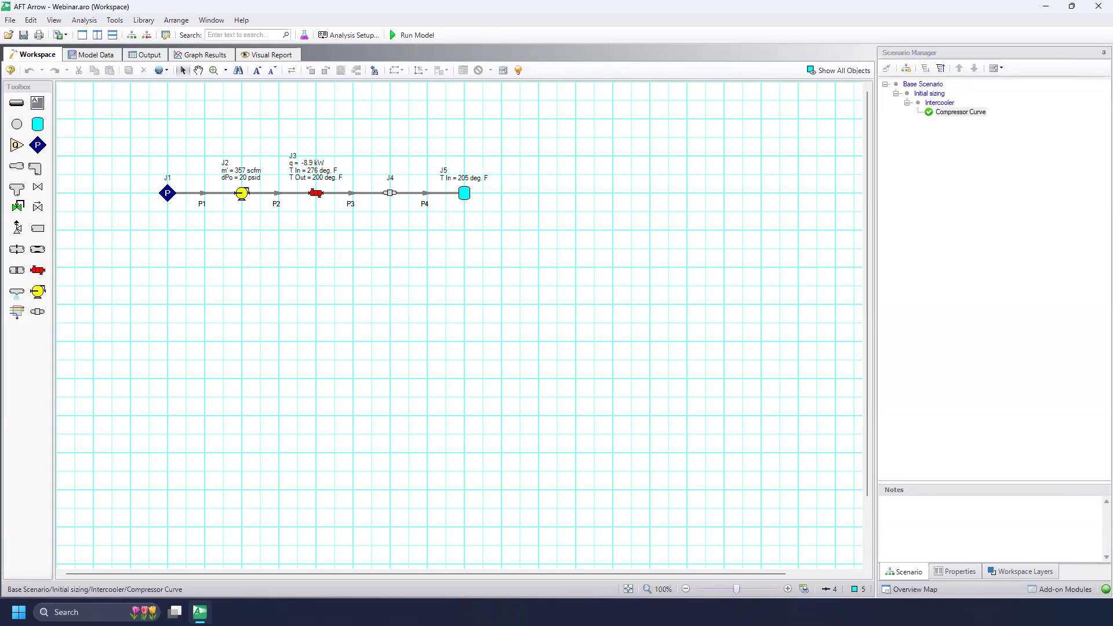
# Generate a graph of the compressor curve against the system curve with mass flow rate in scfm.
pyautogui.click(188, 54)
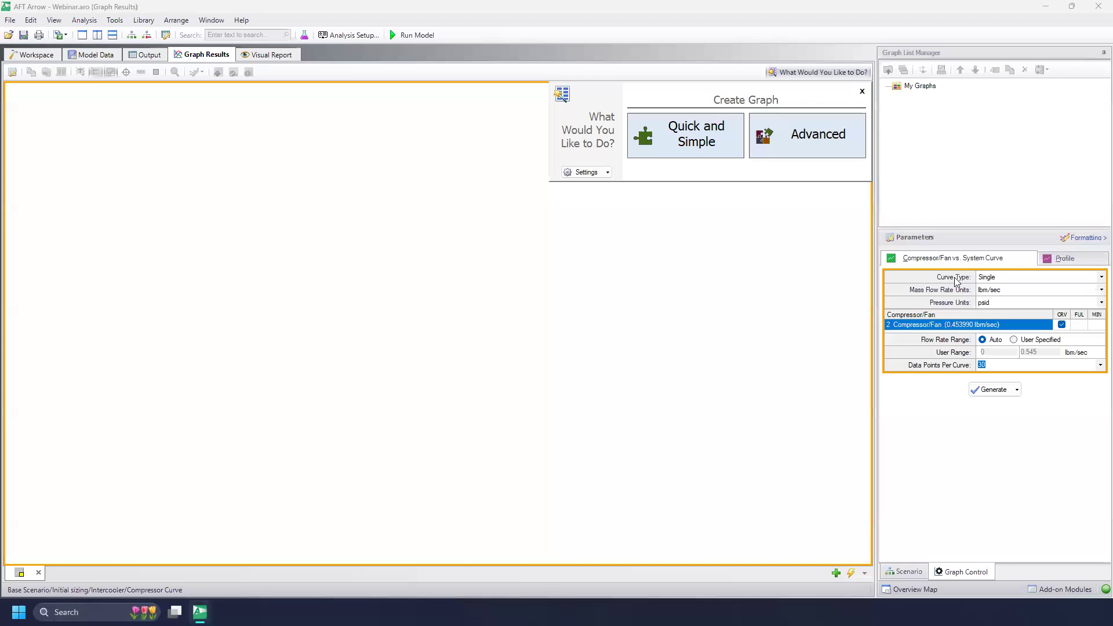
pyautogui.click(1095, 291)
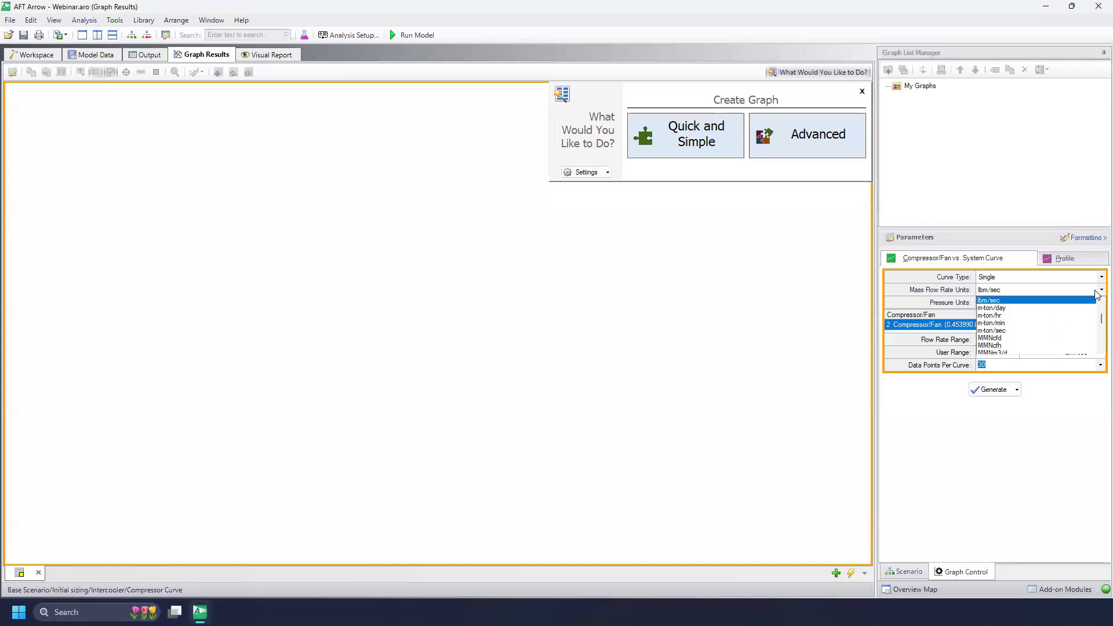
pyautogui.moveTo(1097, 320)
pyautogui.mouseDown()
pyautogui.moveTo(1095, 345)
pyautogui.moveTo(1097, 335)
pyautogui.mouseUp()
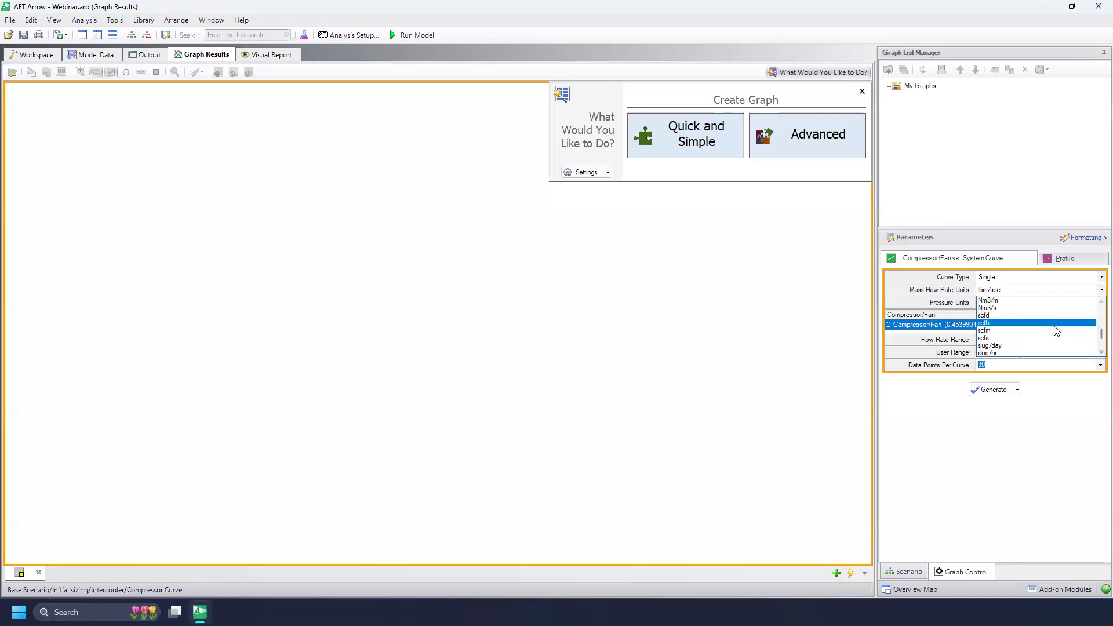
pyautogui.click(1056, 330)
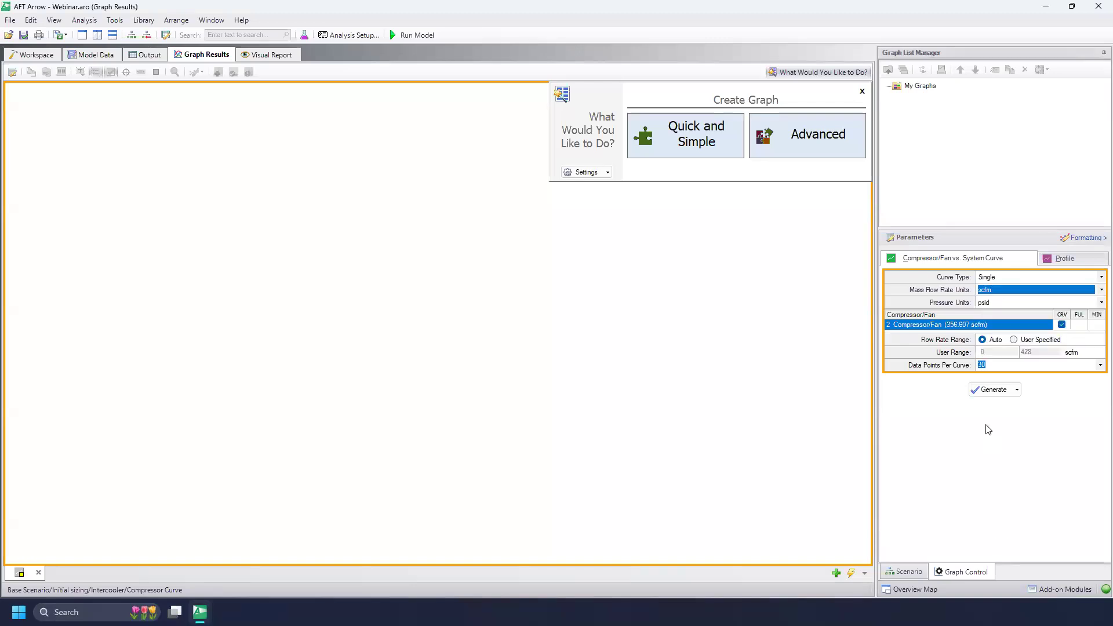
pyautogui.click(995, 390)
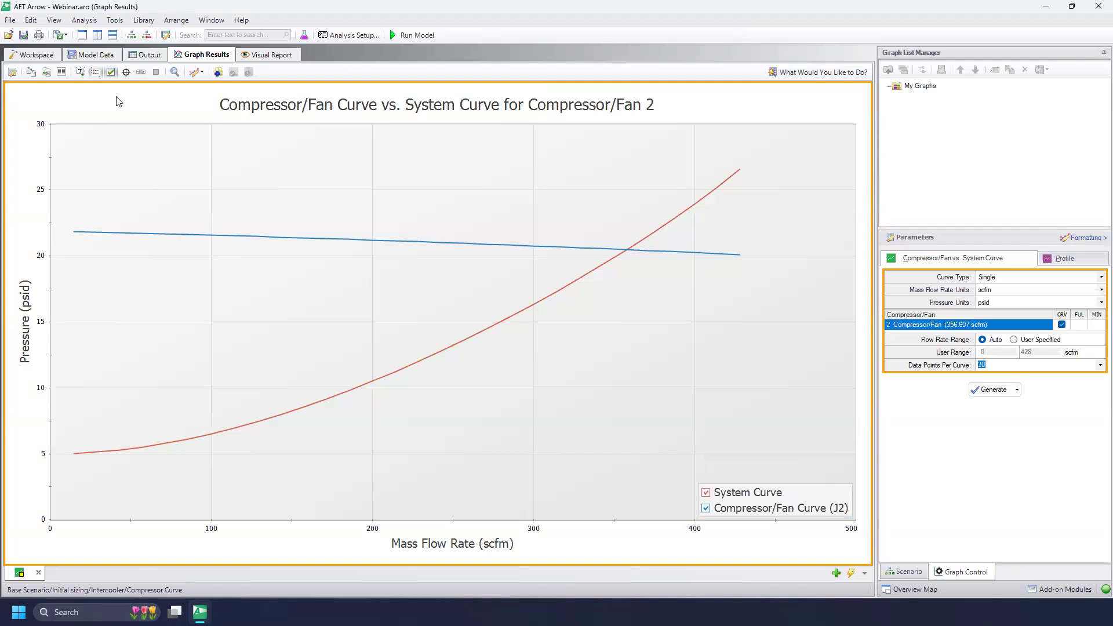
pyautogui.click(125, 71)
# Show the compressor/fan summary in the output and change its mass flow units to scfm.
pyautogui.click(154, 58)
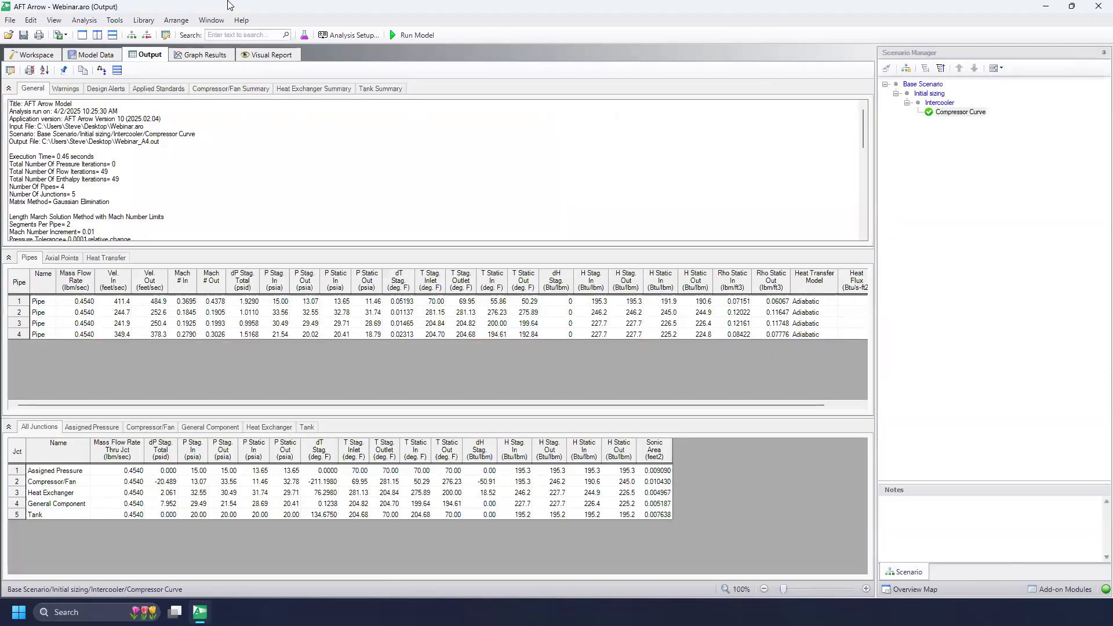
pyautogui.click(236, 88)
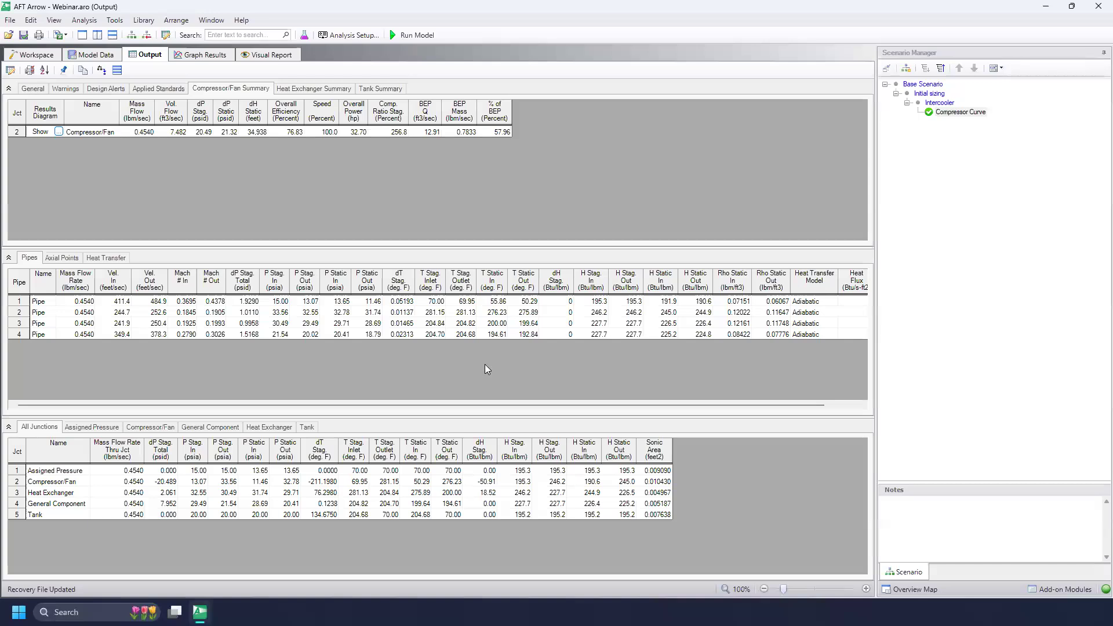
pyautogui.doubleClick(139, 113)
pyautogui.moveTo(587, 326); pyautogui.dragTo(587, 332)
pyautogui.doubleClick(538, 343)
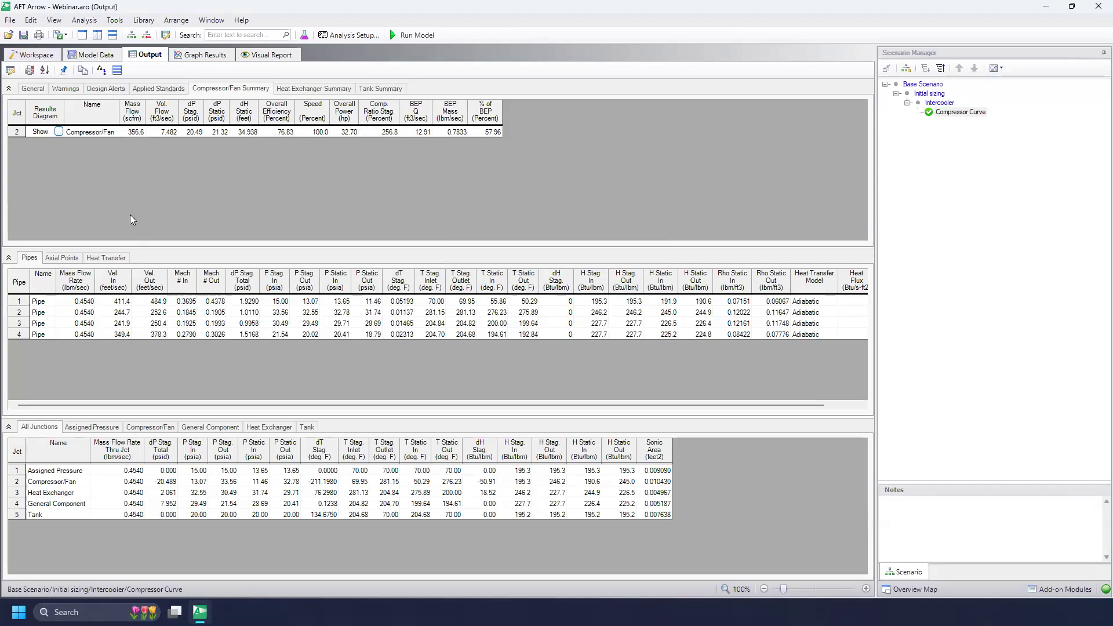
# Create a child scenario named "120 percent speed" under the Compressor Curve scenario.
pyautogui.click(35, 57)
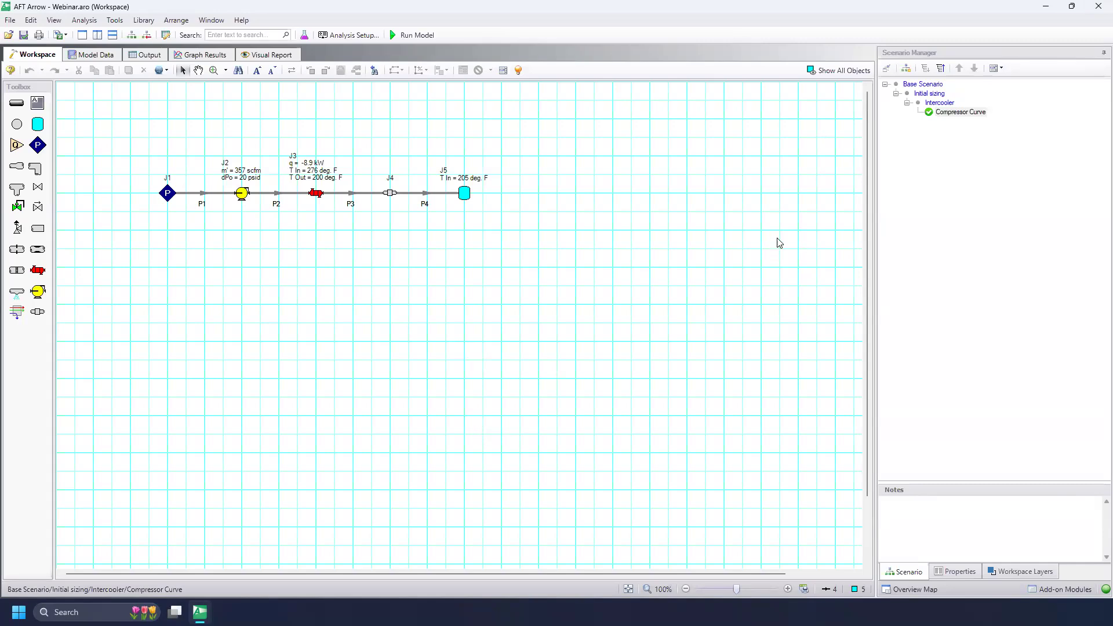
pyautogui.rightClick(973, 115)
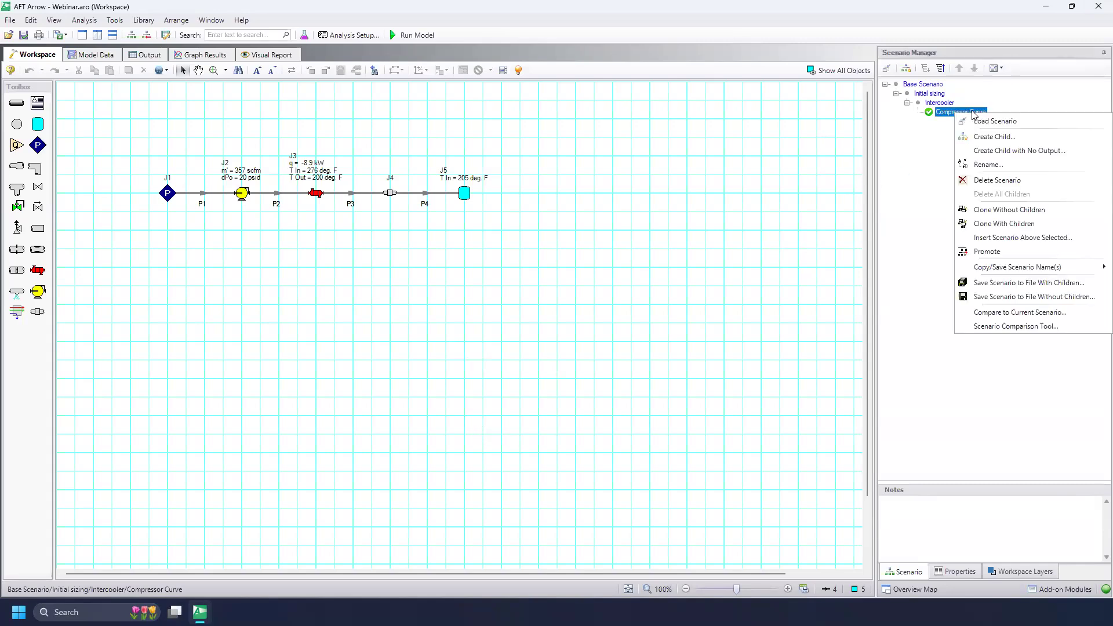
pyautogui.click(1008, 138)
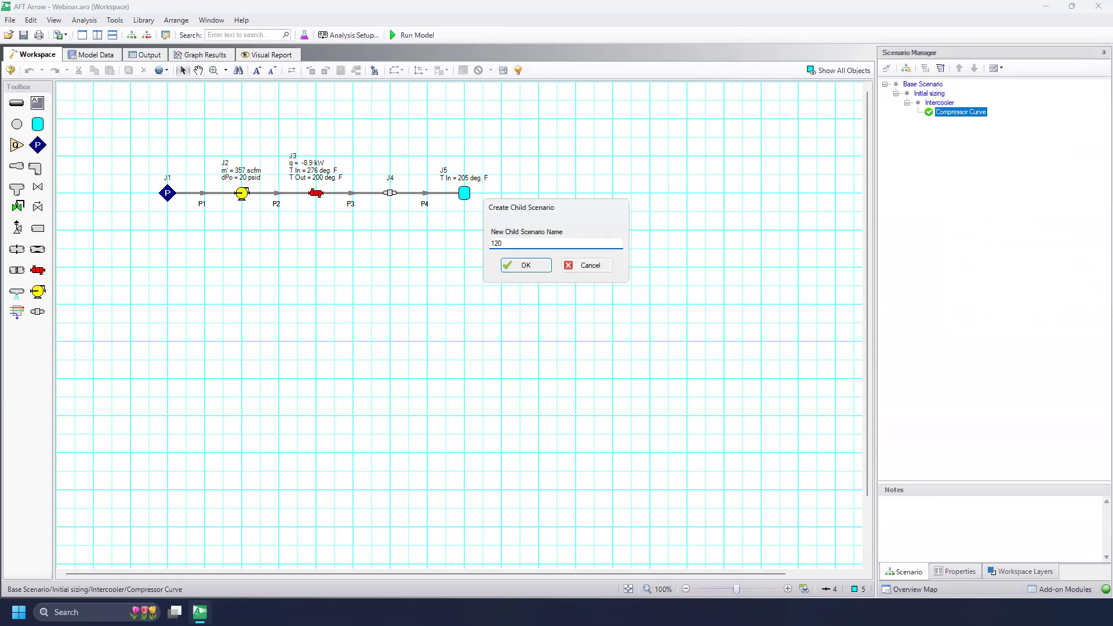
pyautogui.write('120 prcent speede')
pyautogui.click(529, 265)
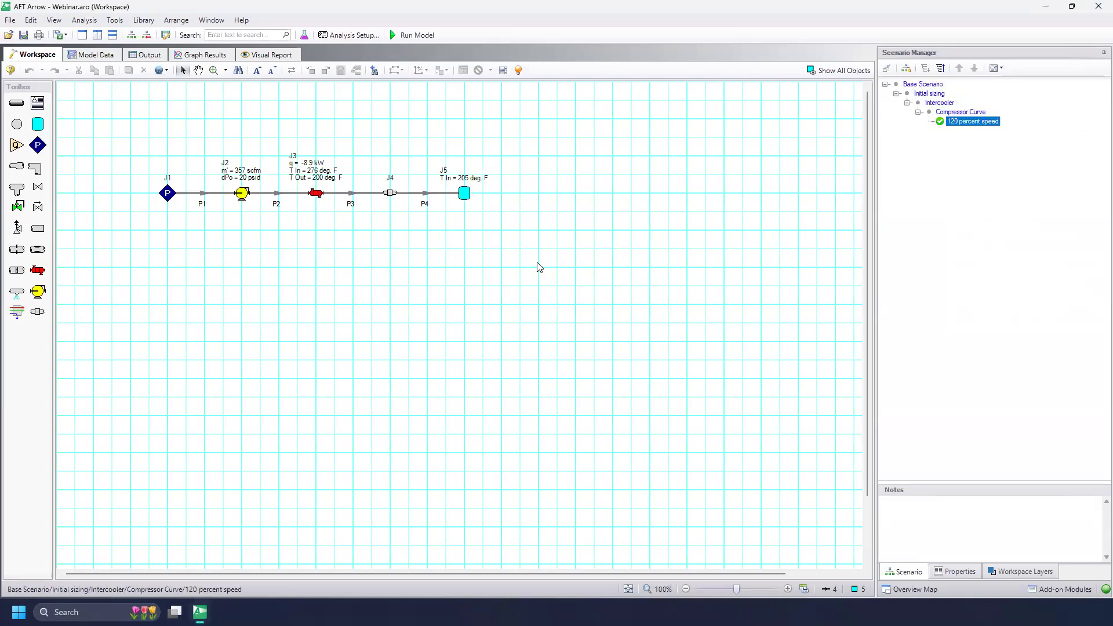
# Set the compressor's fixed speed to 120% and accept the properties, clearing the old results.
pyautogui.doubleClick(241, 195)
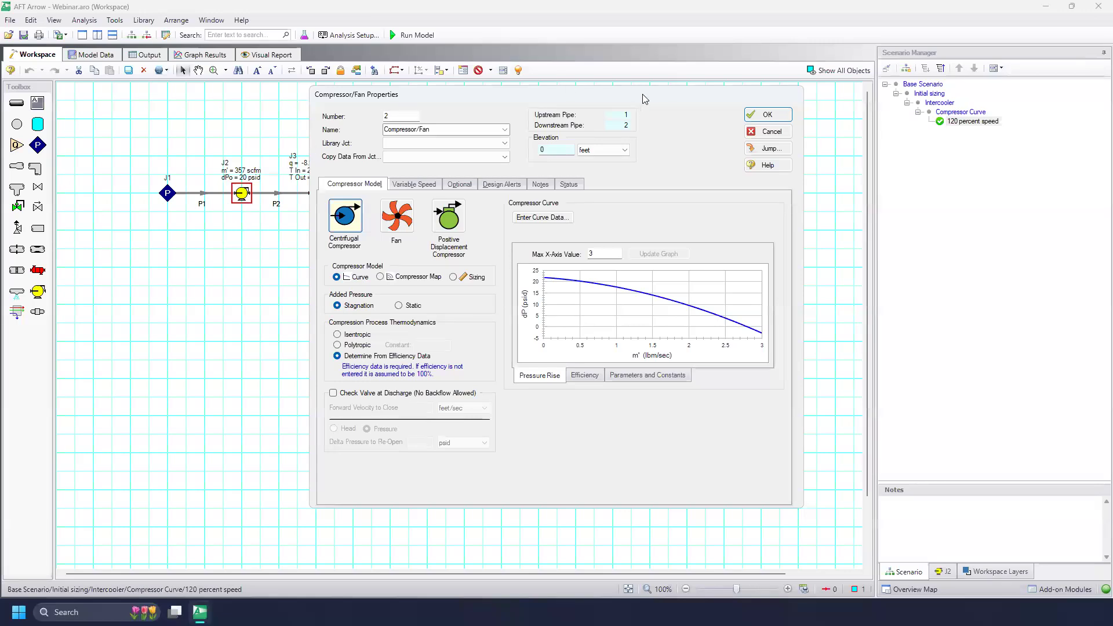
pyautogui.moveTo(642, 94); pyautogui.dragTo(649, 91)
pyautogui.click(419, 182)
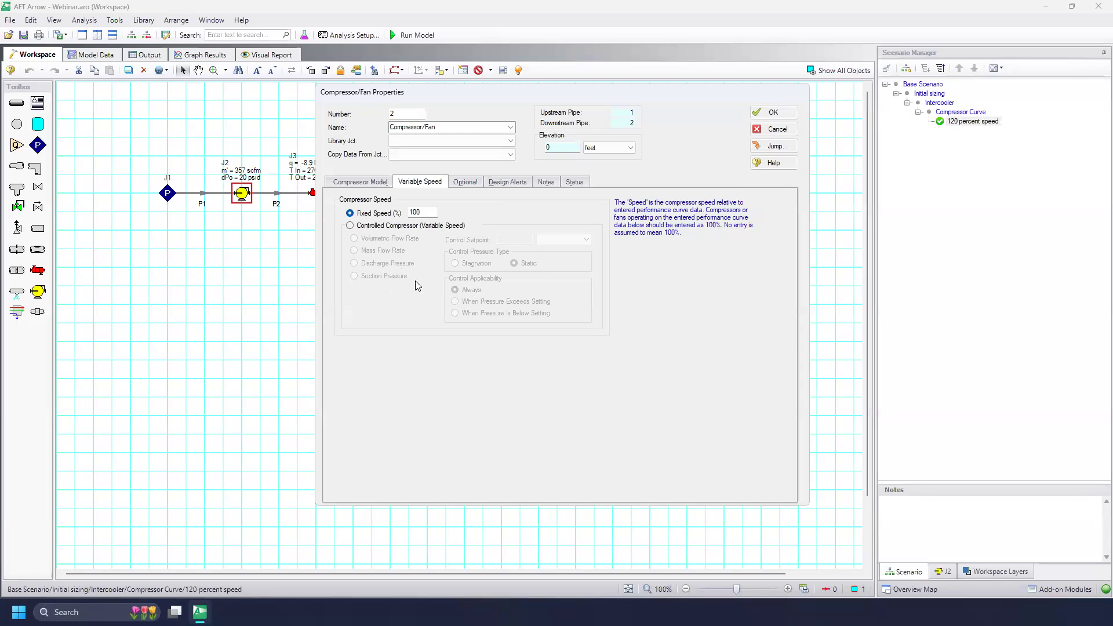
pyautogui.moveTo(433, 212); pyautogui.dragTo(394, 214)
pyautogui.write('12')
pyautogui.click(770, 114)
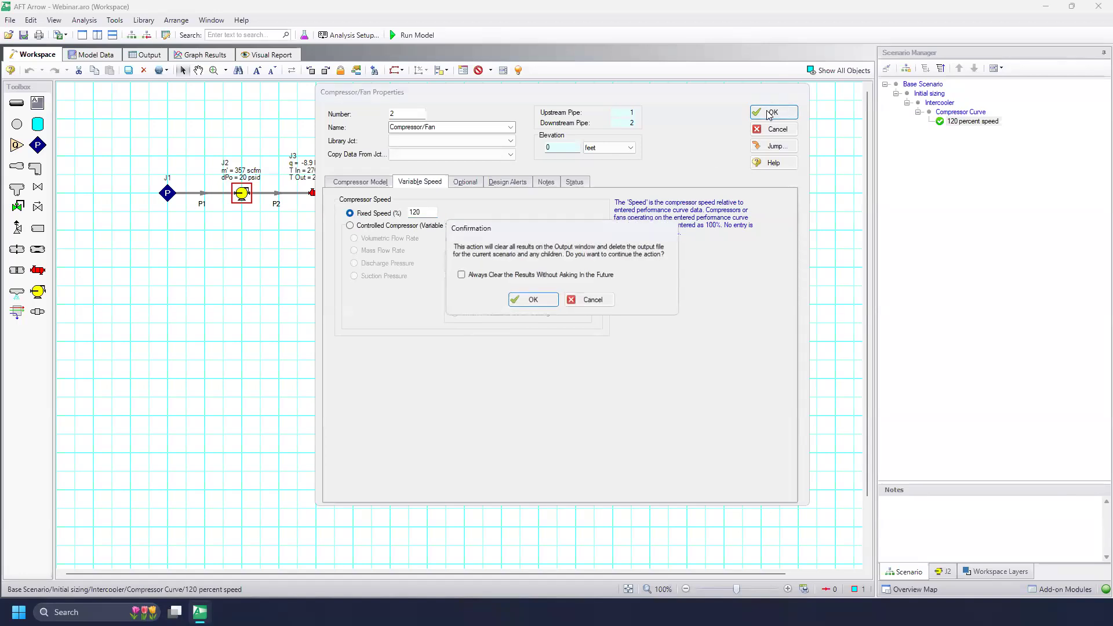
pyautogui.click(534, 303)
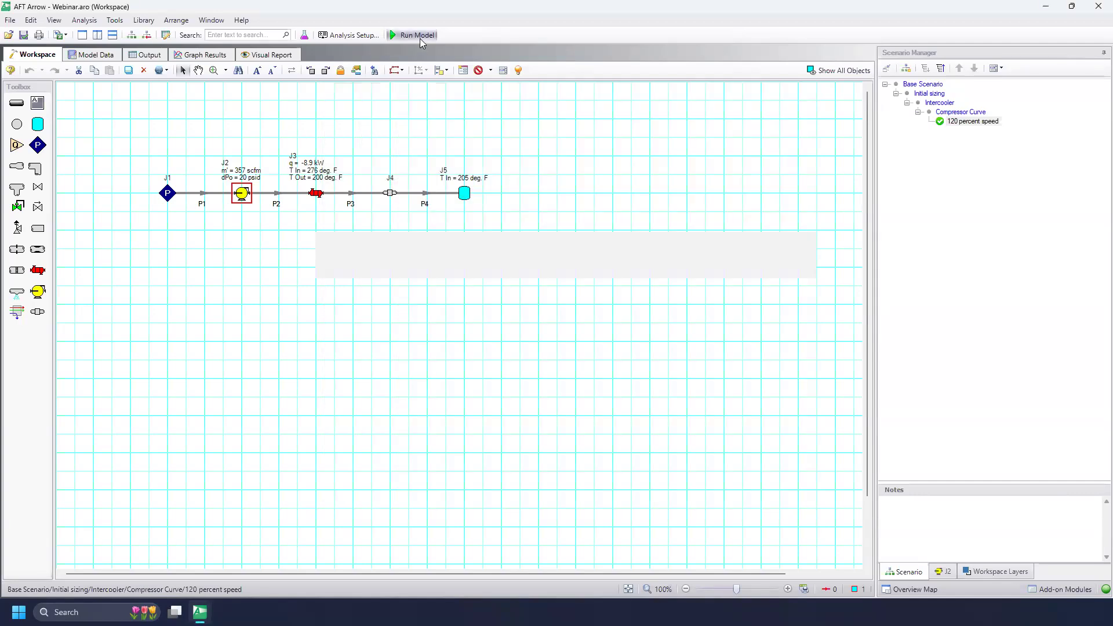
# Run the 120 percent speed model, view its results in the workspace and examine the sonic choking report.
pyautogui.click(418, 35)
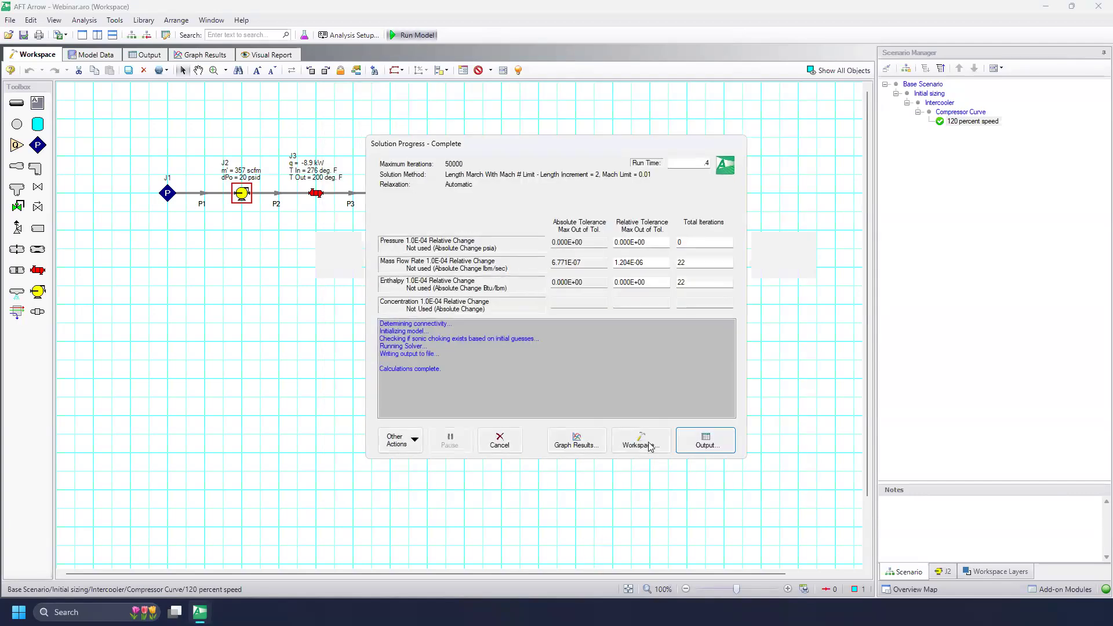
pyautogui.click(647, 444)
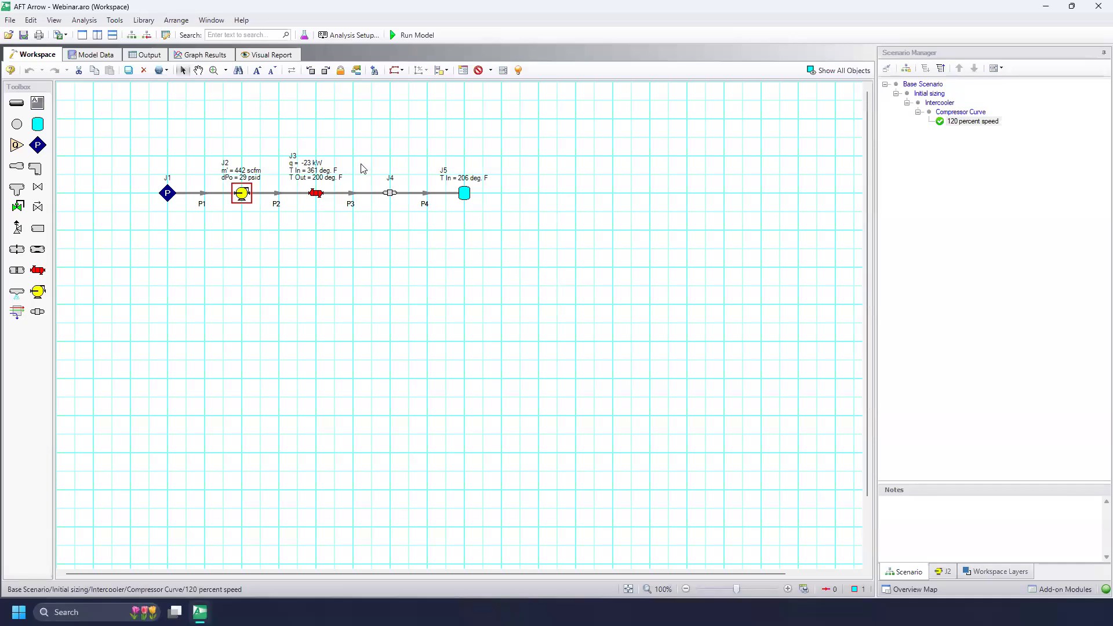
pyautogui.click(150, 57)
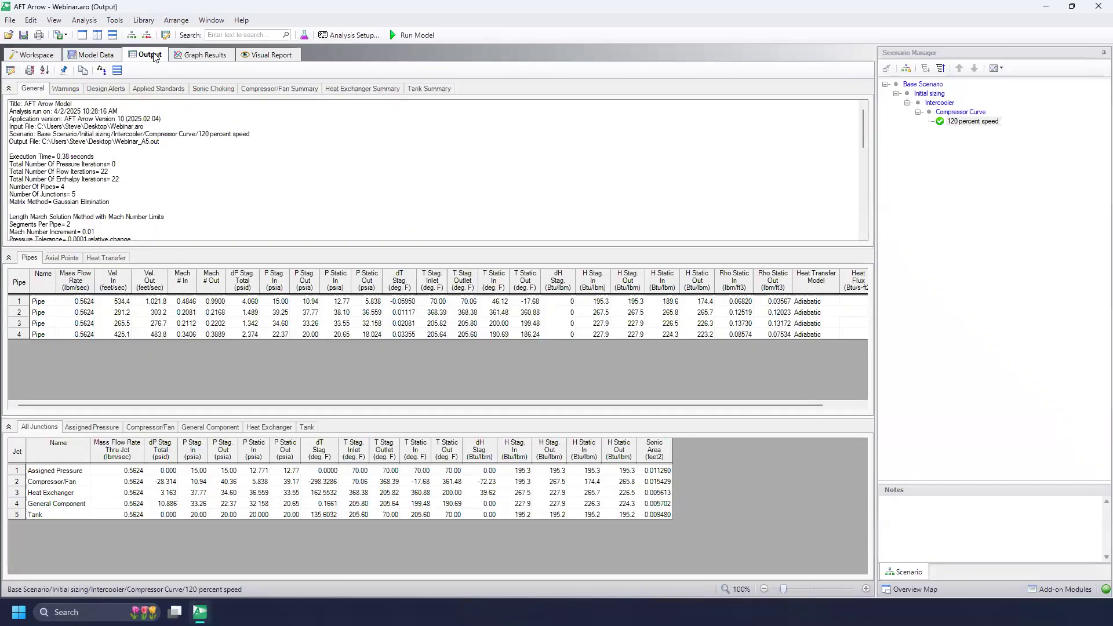
pyautogui.click(210, 91)
pyautogui.click(207, 110)
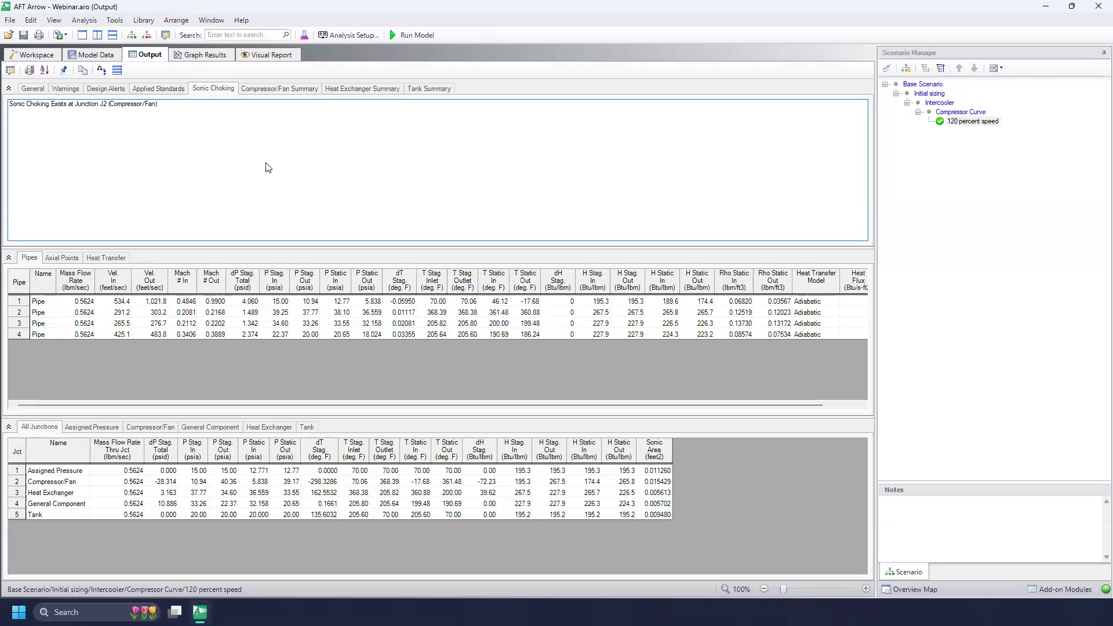
# Generate a profile graph of Mach number along the flow length of all four pipes.
pyautogui.click(208, 56)
pyautogui.click(208, 55)
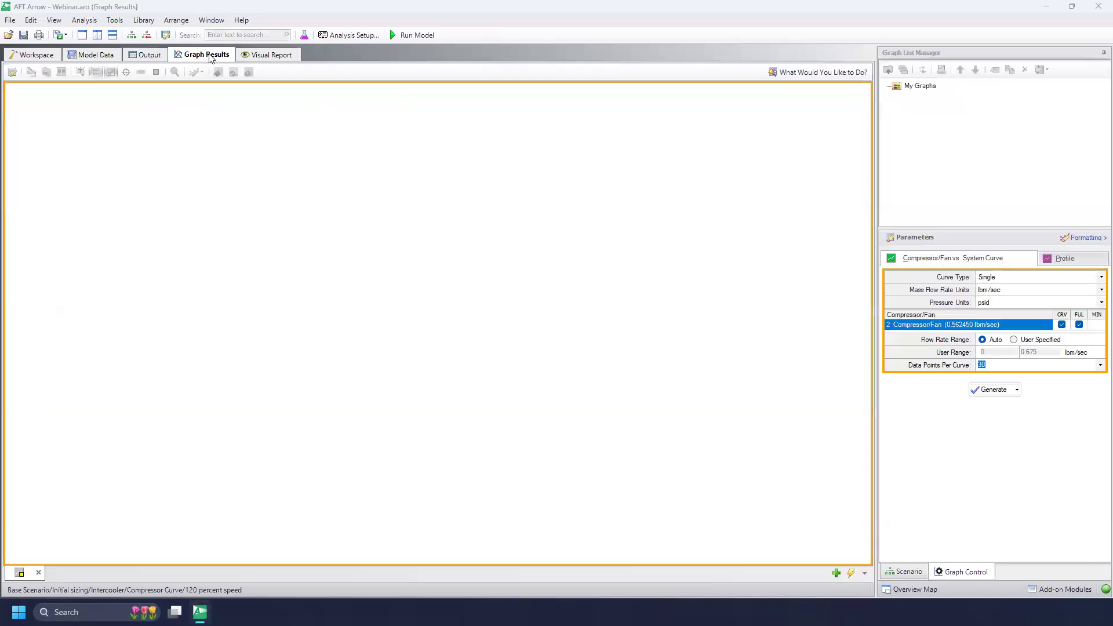
pyautogui.click(1082, 263)
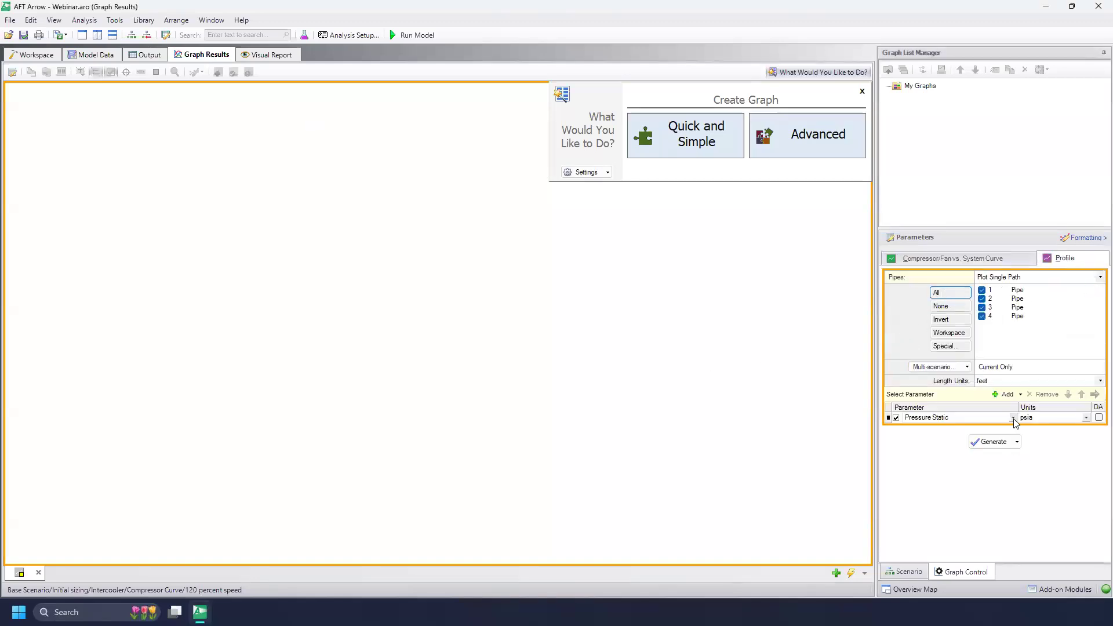
pyautogui.click(1013, 418)
pyautogui.moveTo(1026, 461); pyautogui.dragTo(1026, 436)
pyautogui.click(976, 449)
pyautogui.click(986, 445)
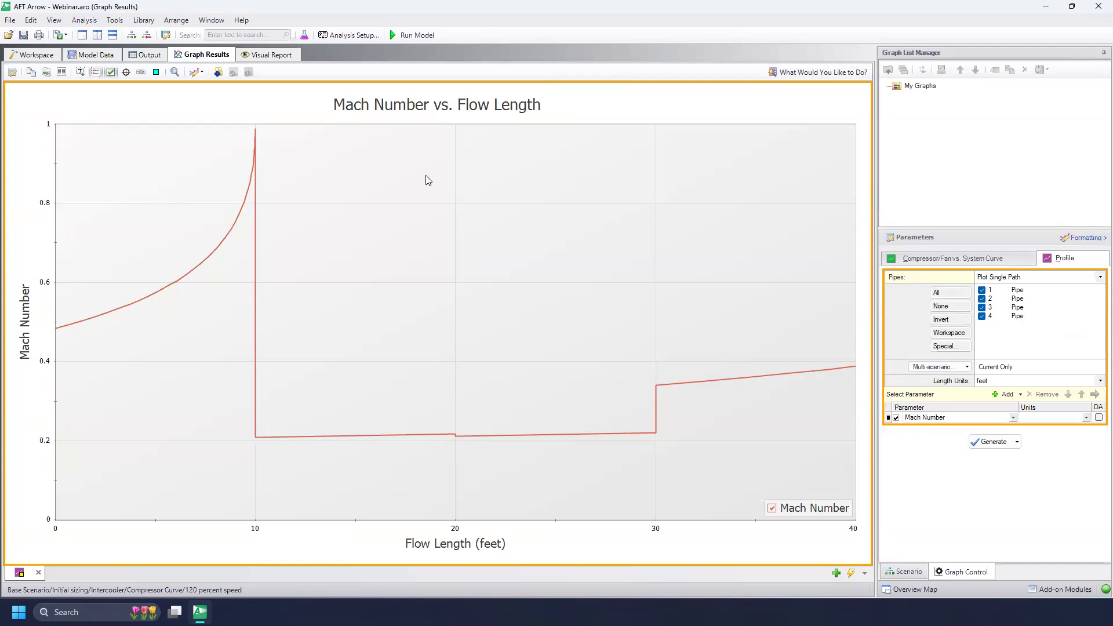
# Graph the 100% and 120% speed compressor curves against the system curve with mass flow rate in scfm.
pyautogui.click(50, 56)
pyautogui.click(204, 55)
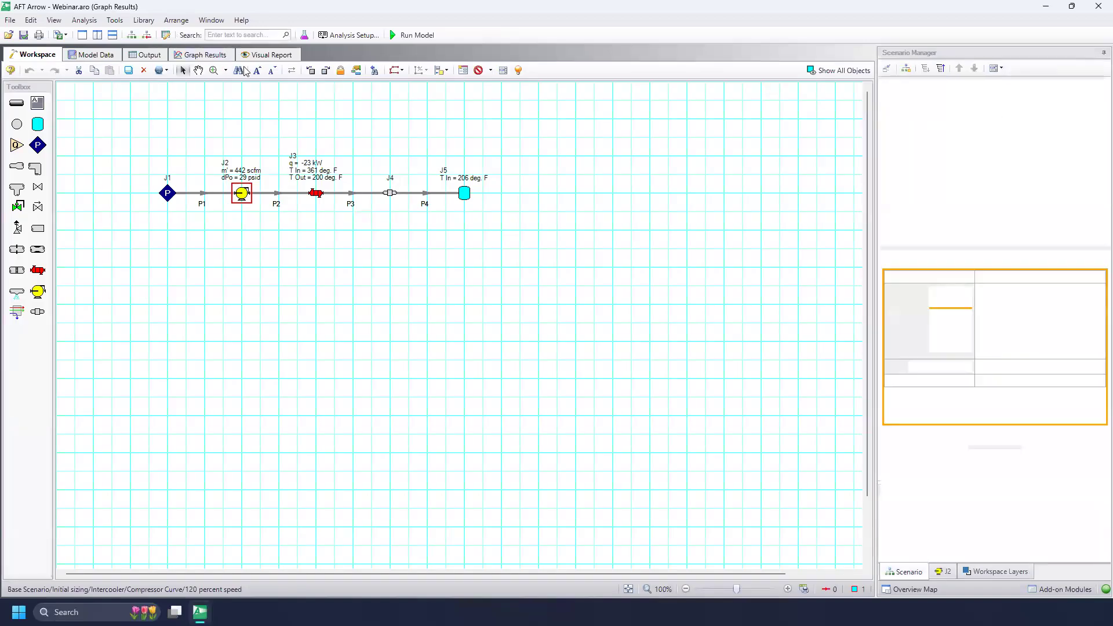
pyautogui.click(957, 259)
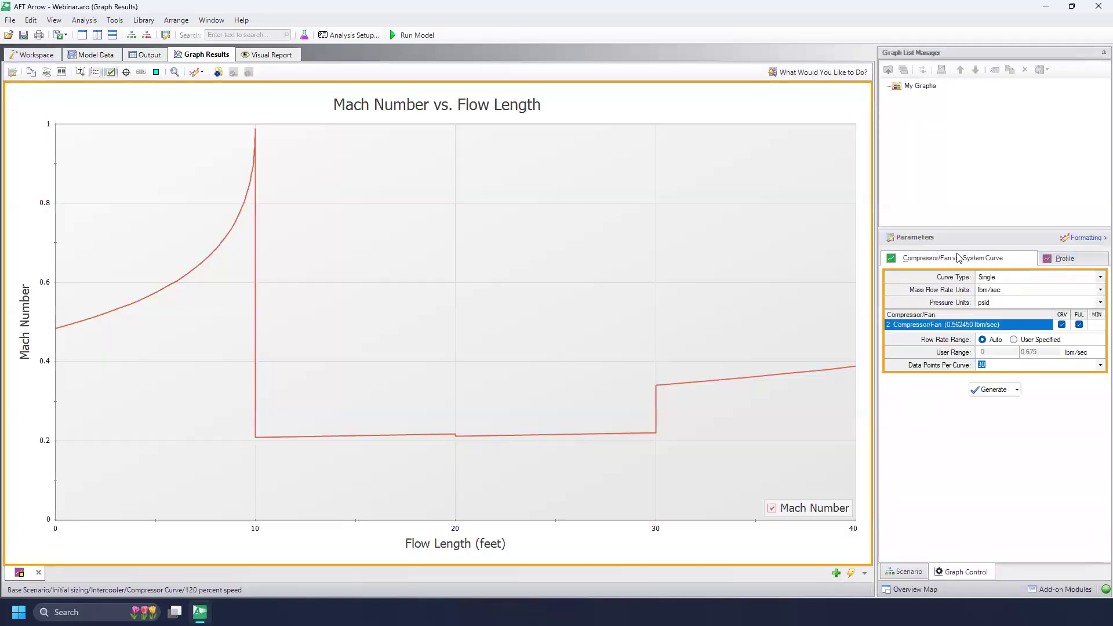
pyautogui.click(1099, 290)
pyautogui.scroll(-1, 1098, 325)
pyautogui.scroll(-3, 1098, 341)
pyautogui.scroll(-2, 1098, 304)
pyautogui.scroll(3, 1098, 304)
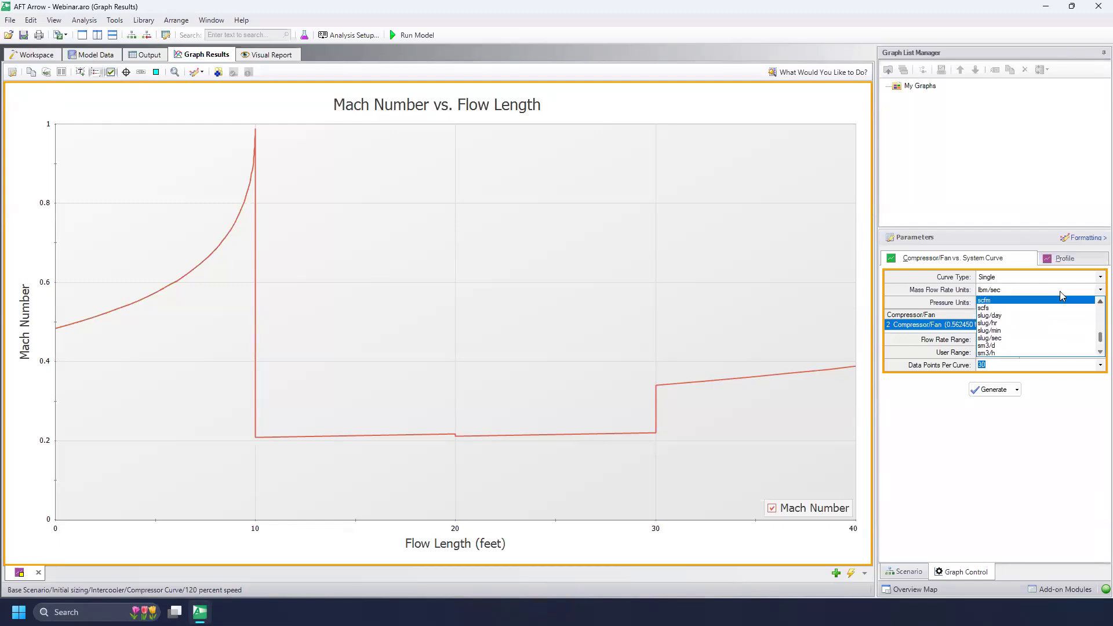
pyautogui.click(1059, 301)
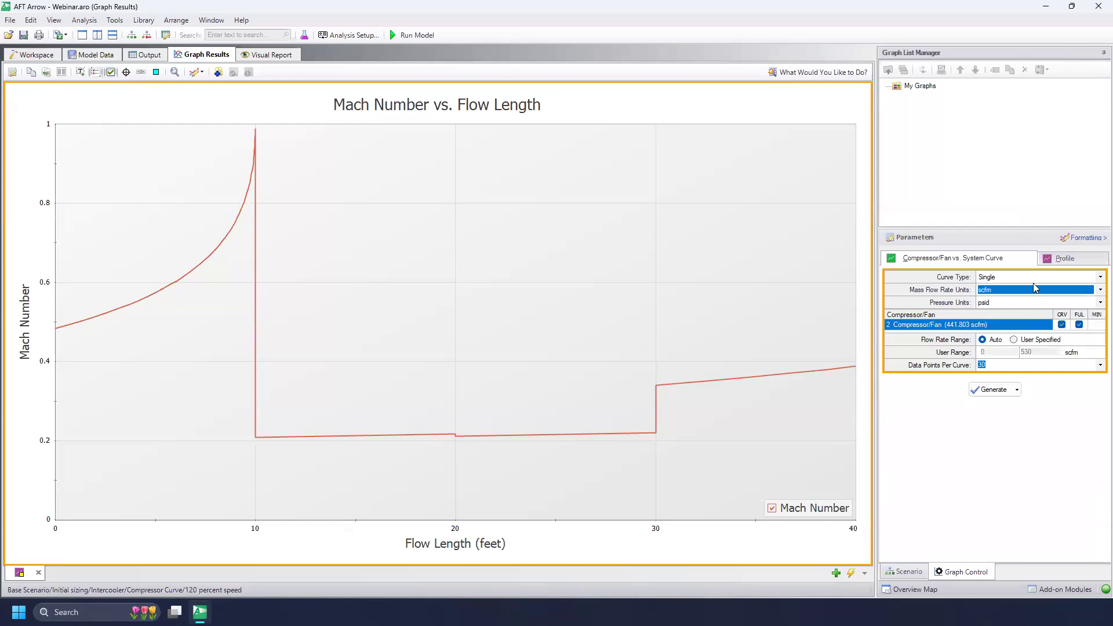
pyautogui.click(989, 389)
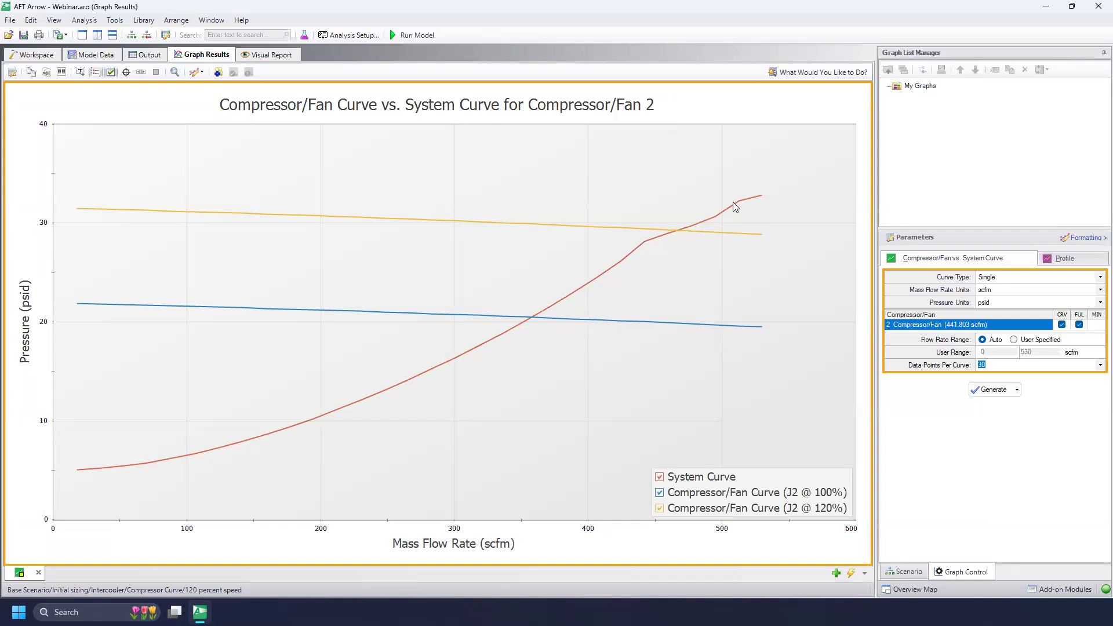
pyautogui.click(42, 58)
pyautogui.click(212, 194)
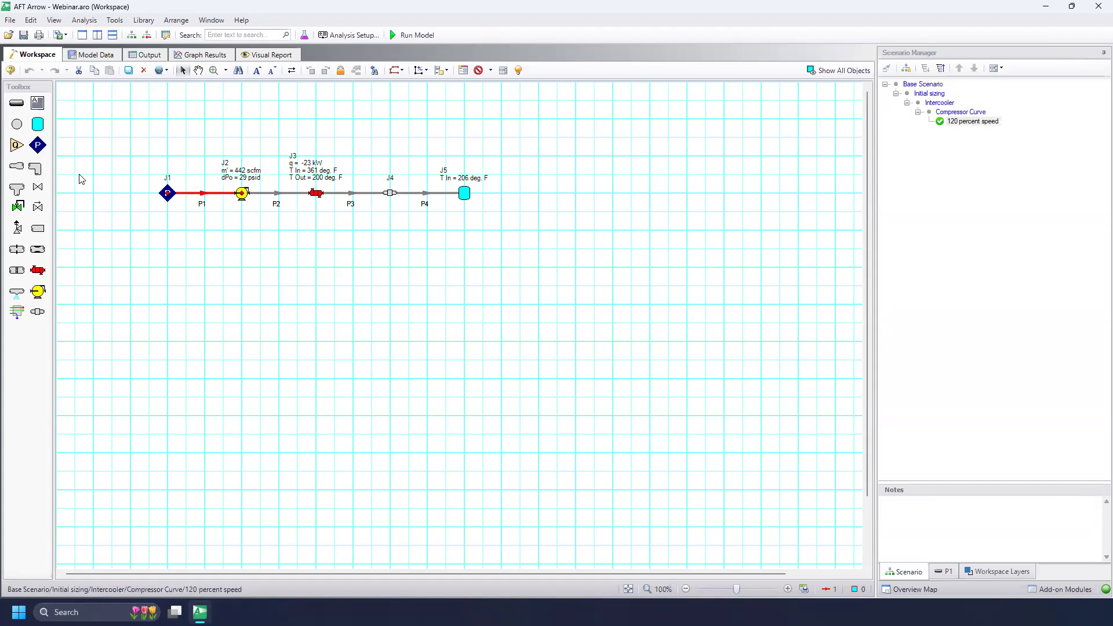
pyautogui.click(683, 230)
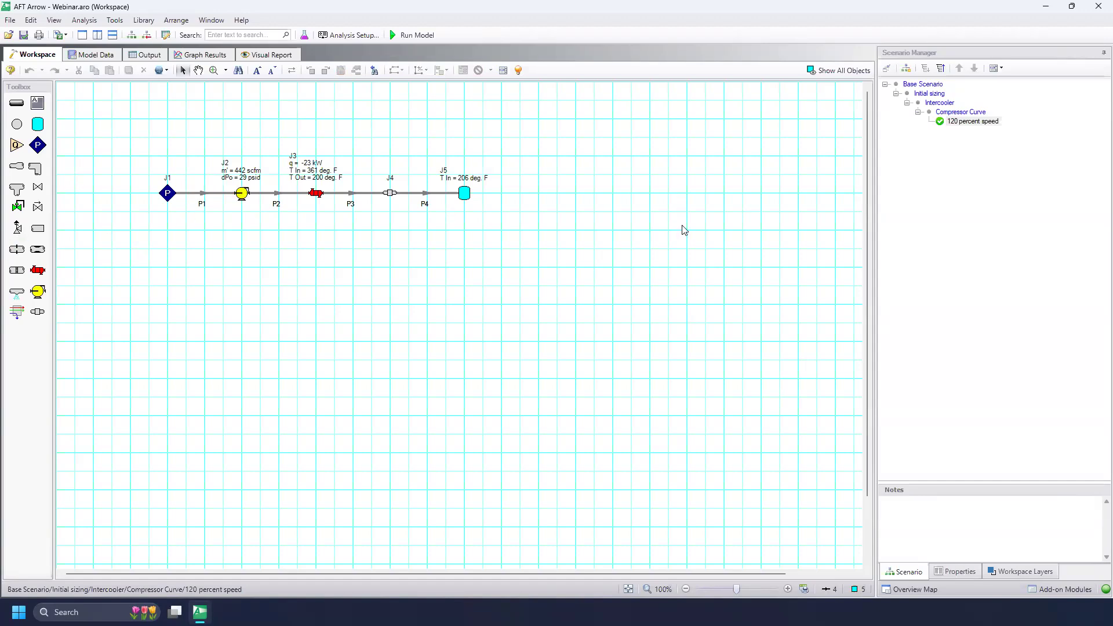
pyautogui.hotkey('alt', 'Tab')
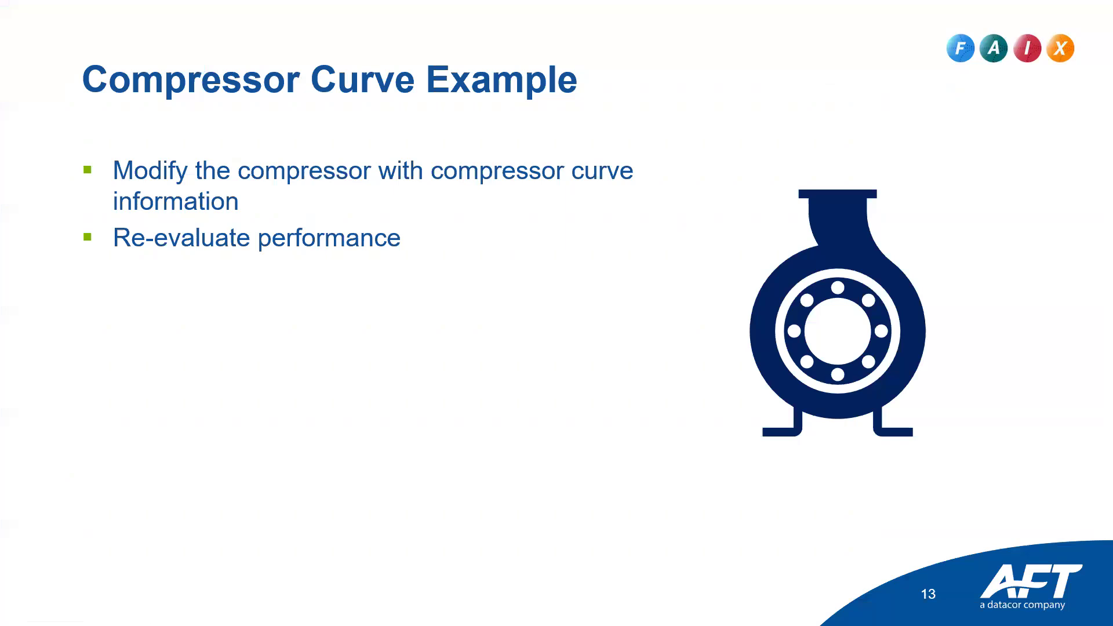
pyautogui.press('Right')
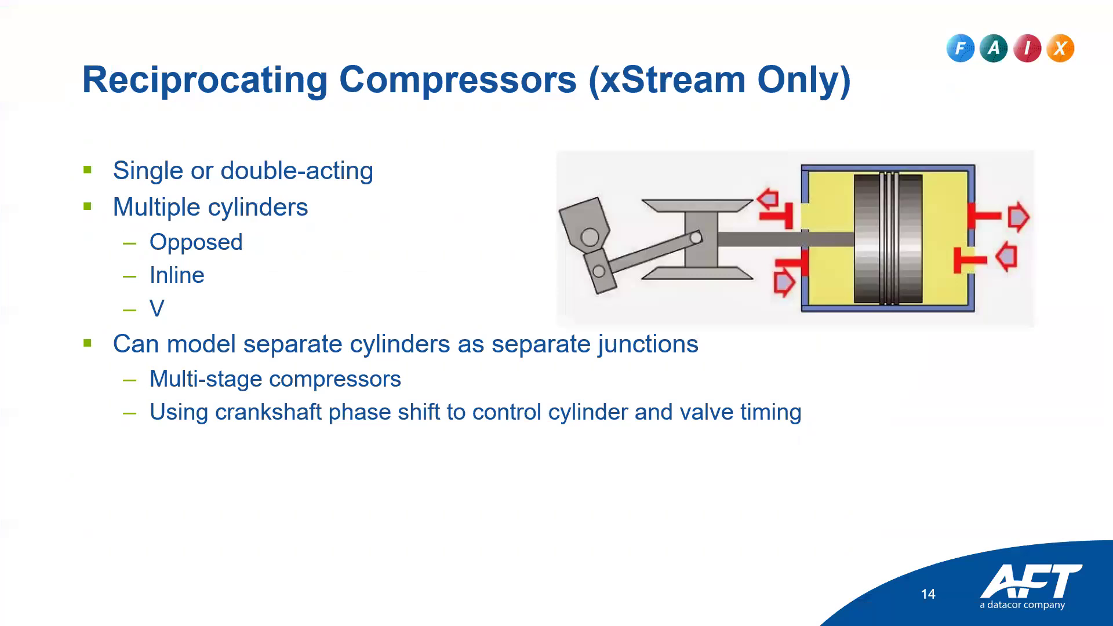
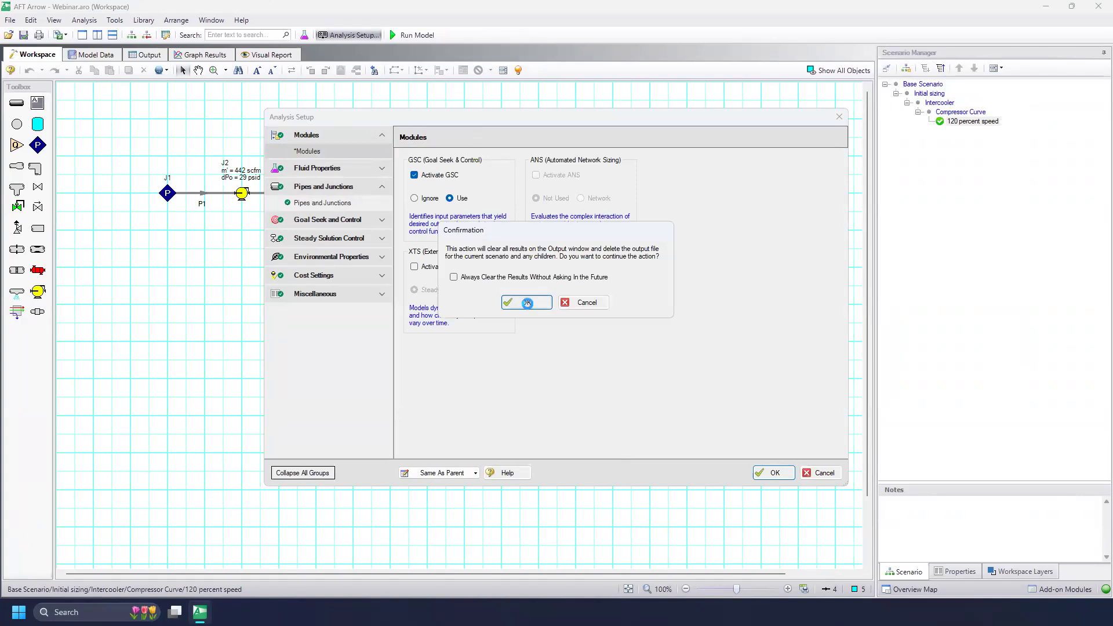
# Add a goal seek variable for the speed of compressor J2 in the analysis setup.
pyautogui.click(348, 35)
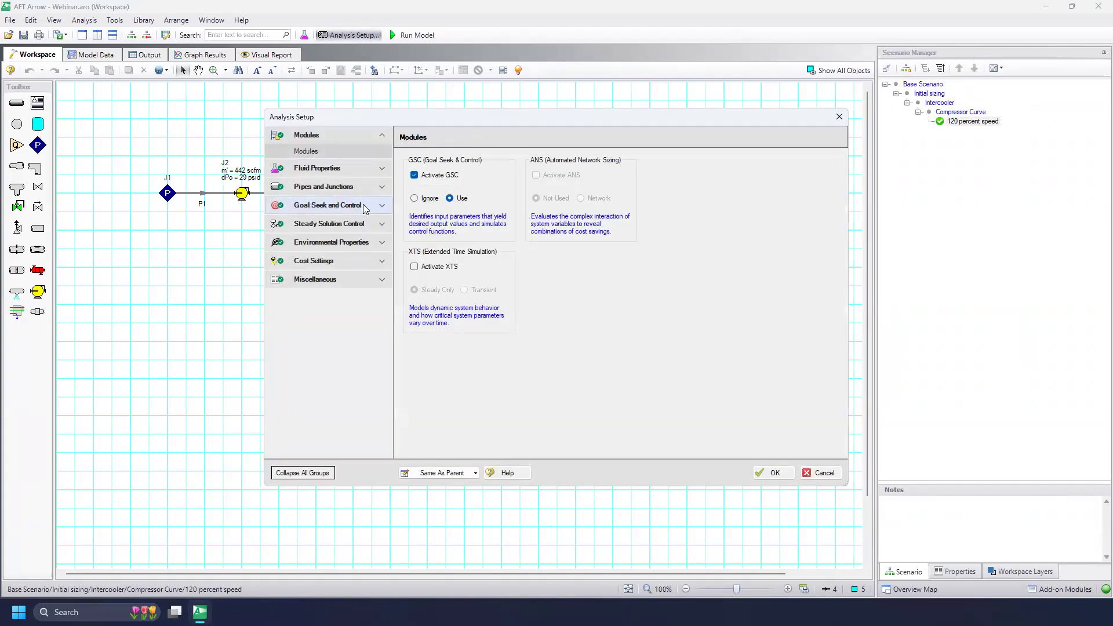
pyautogui.click(370, 208)
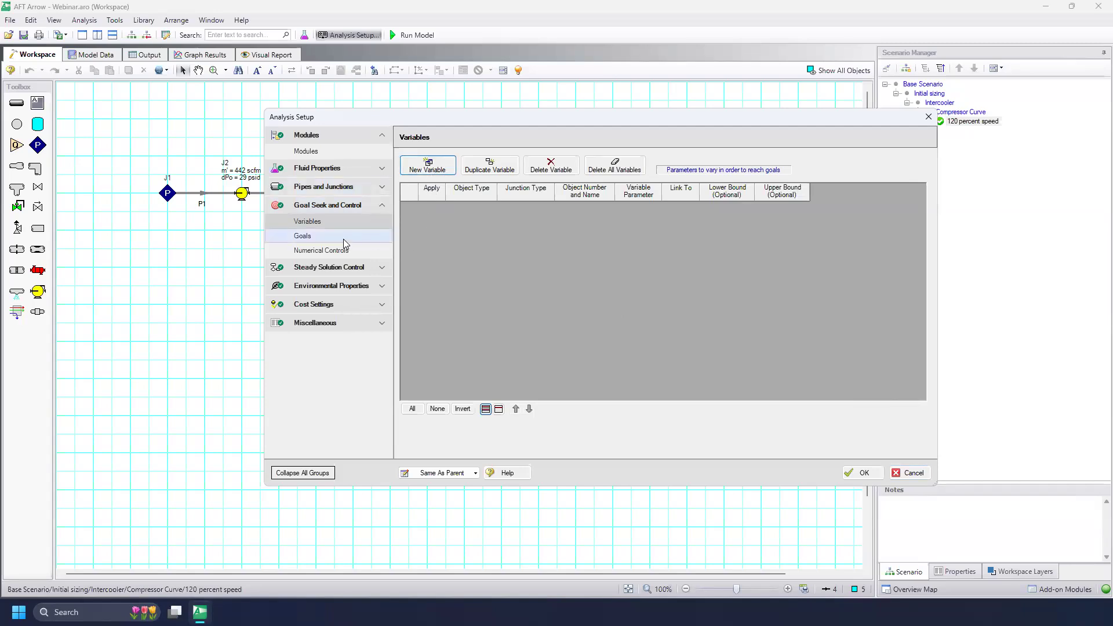
pyautogui.click(436, 165)
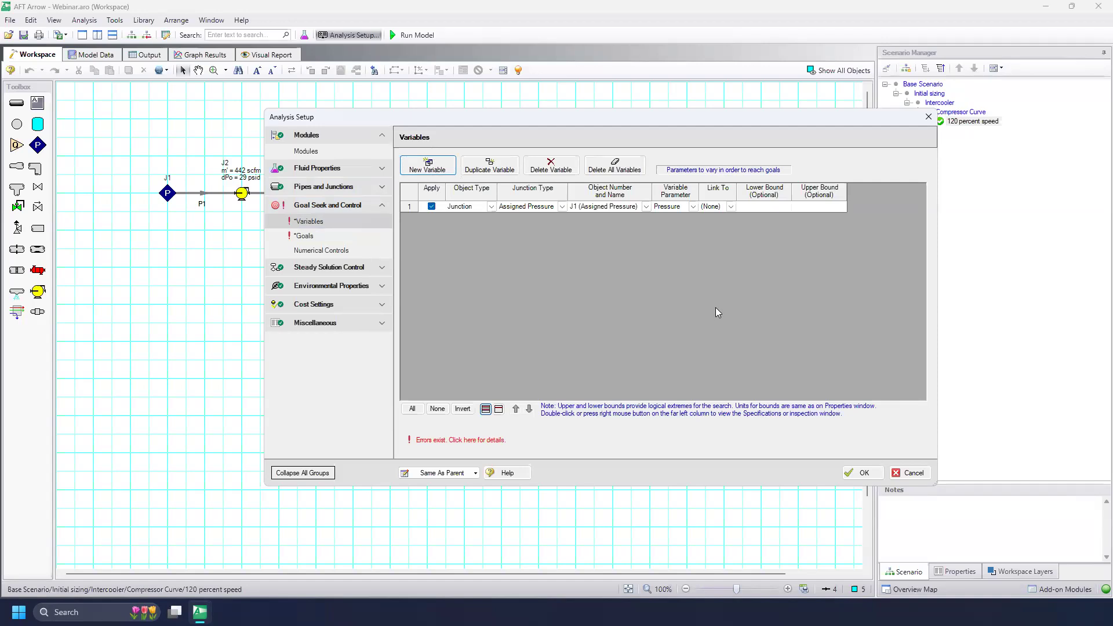
pyautogui.click(560, 207)
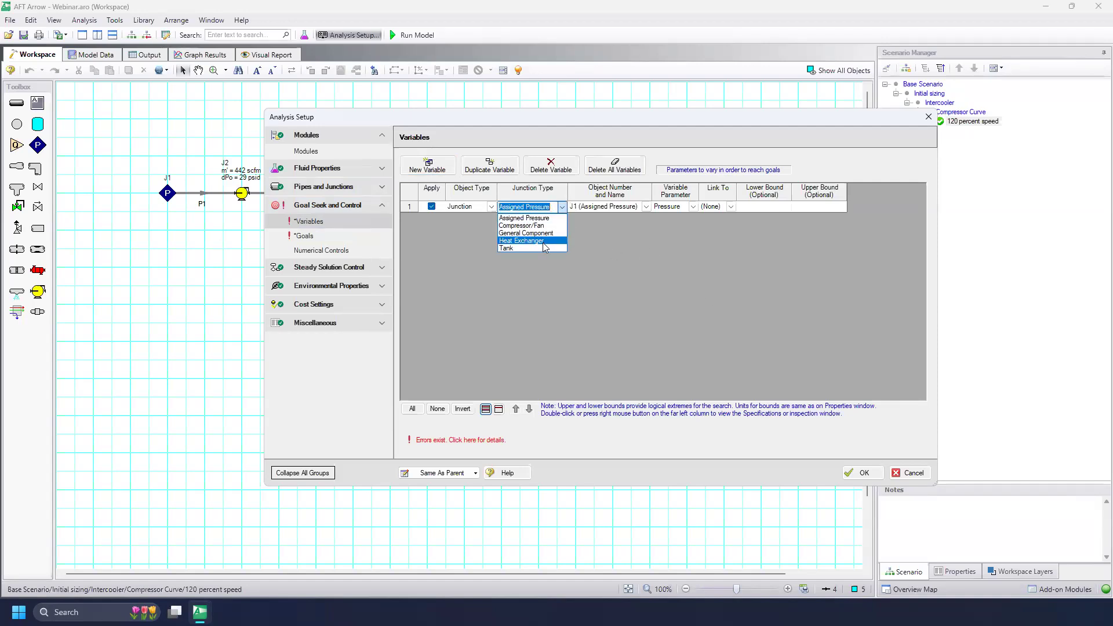
pyautogui.click(534, 225)
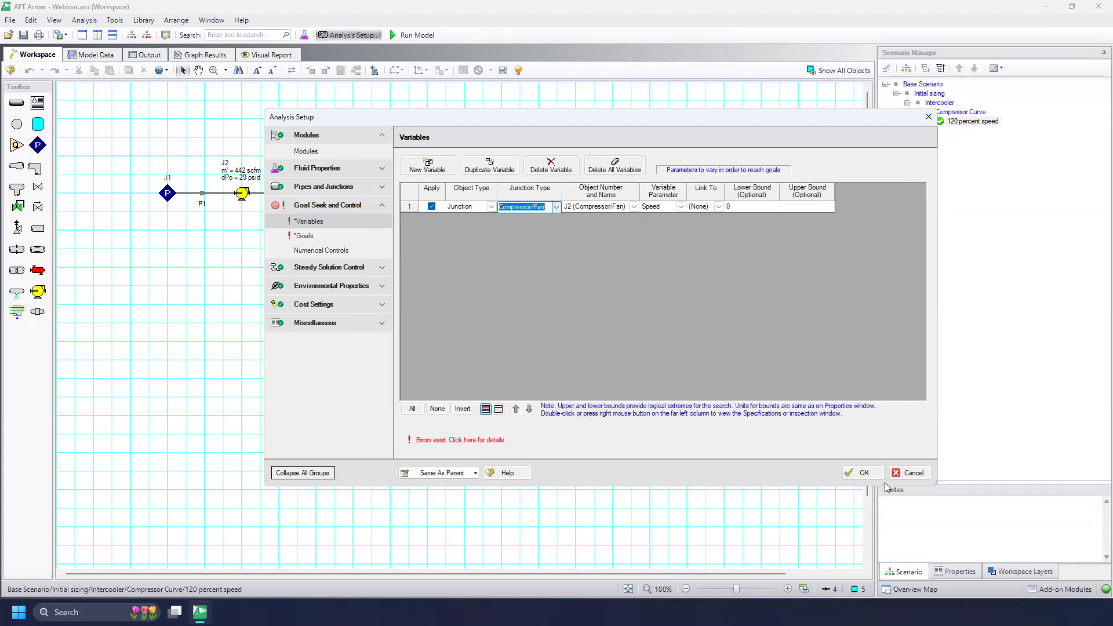
# Add a point goal of 400 scfm mass flow rate in pipe P1 and accept the analysis setup.
pyautogui.click(306, 236)
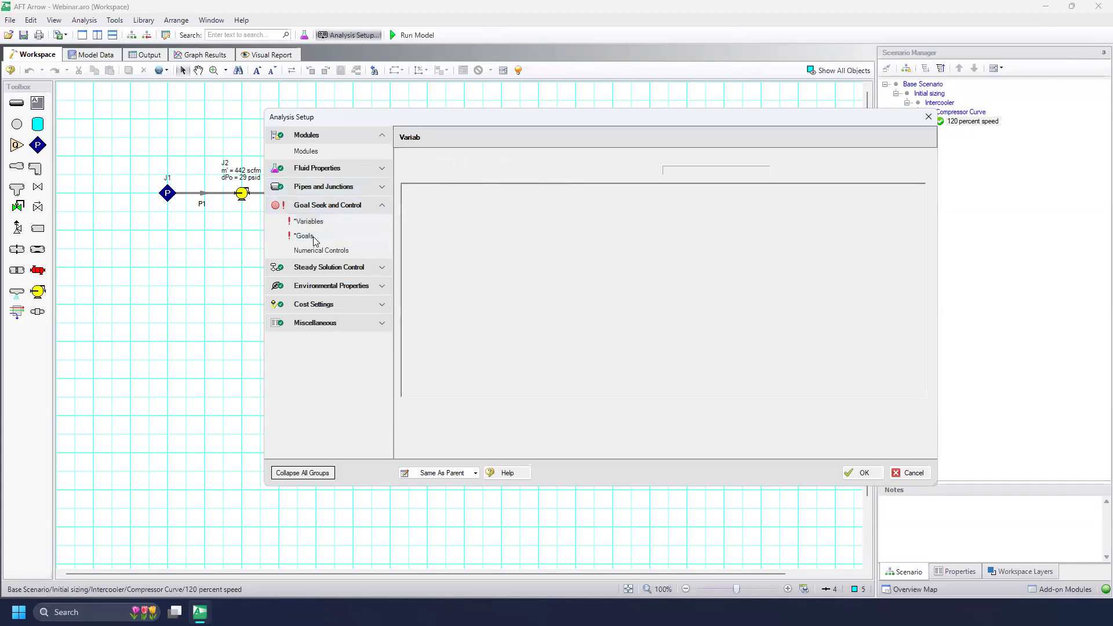
pyautogui.click(429, 165)
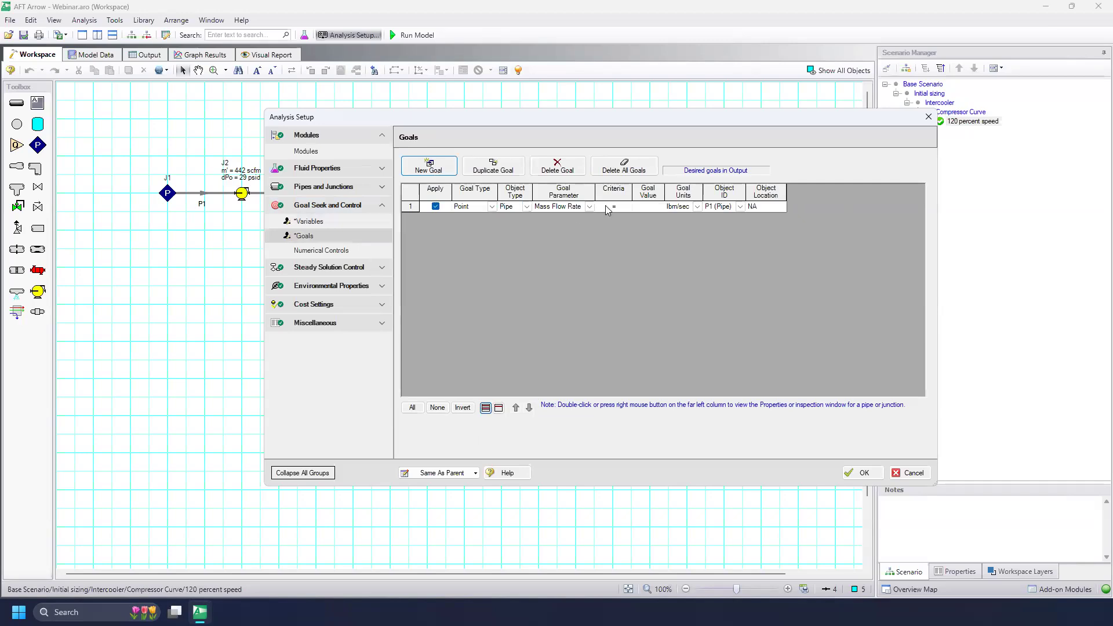
pyautogui.click(590, 207)
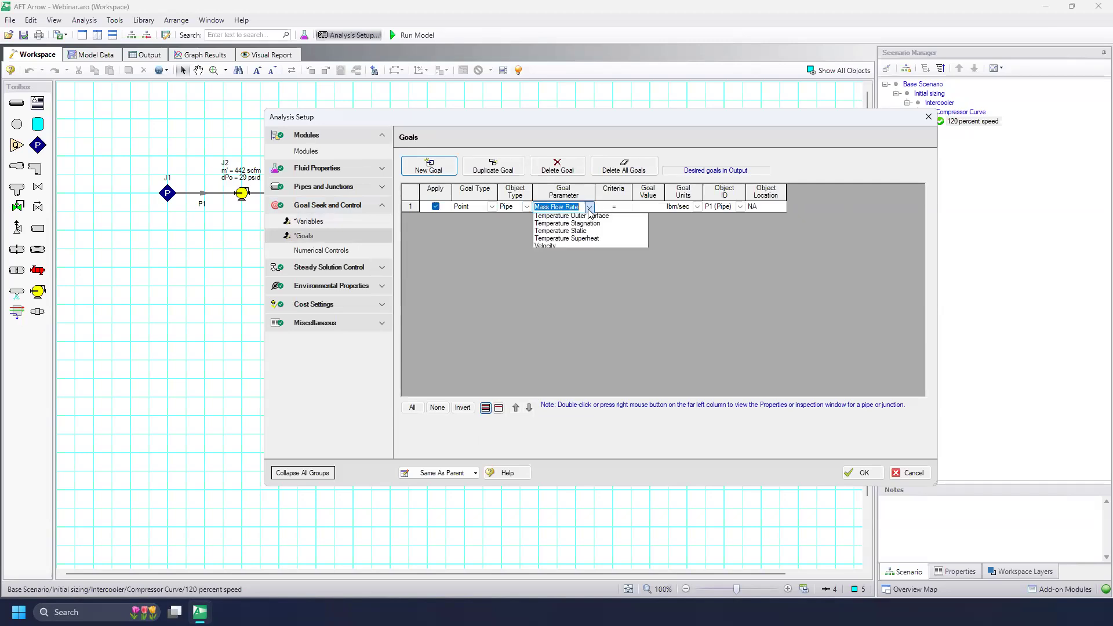
pyautogui.click(660, 213)
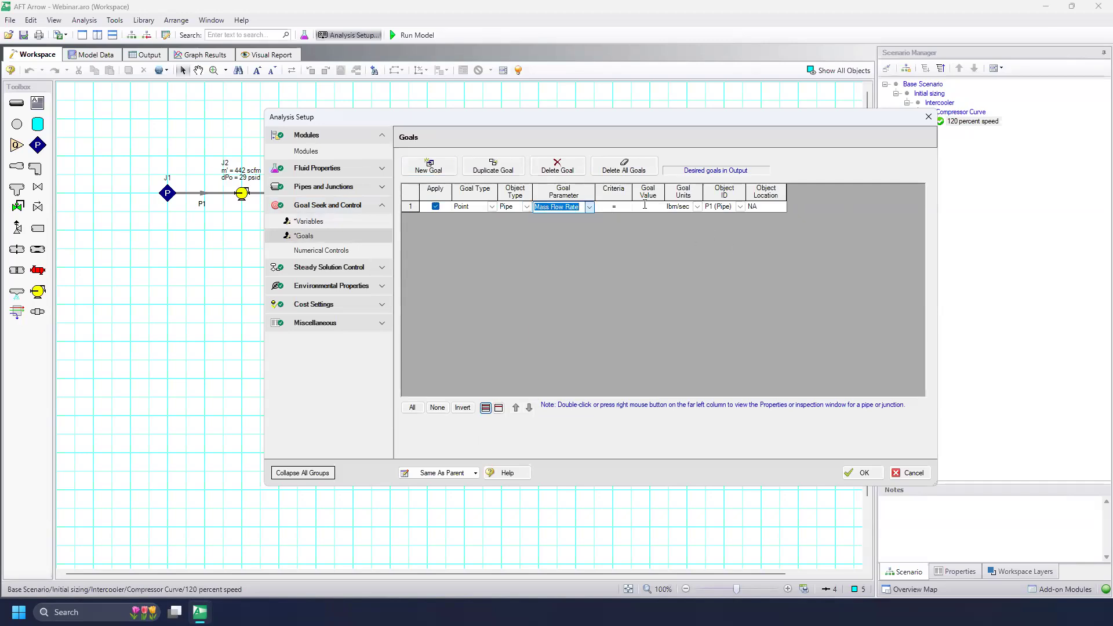
pyautogui.click(652, 208)
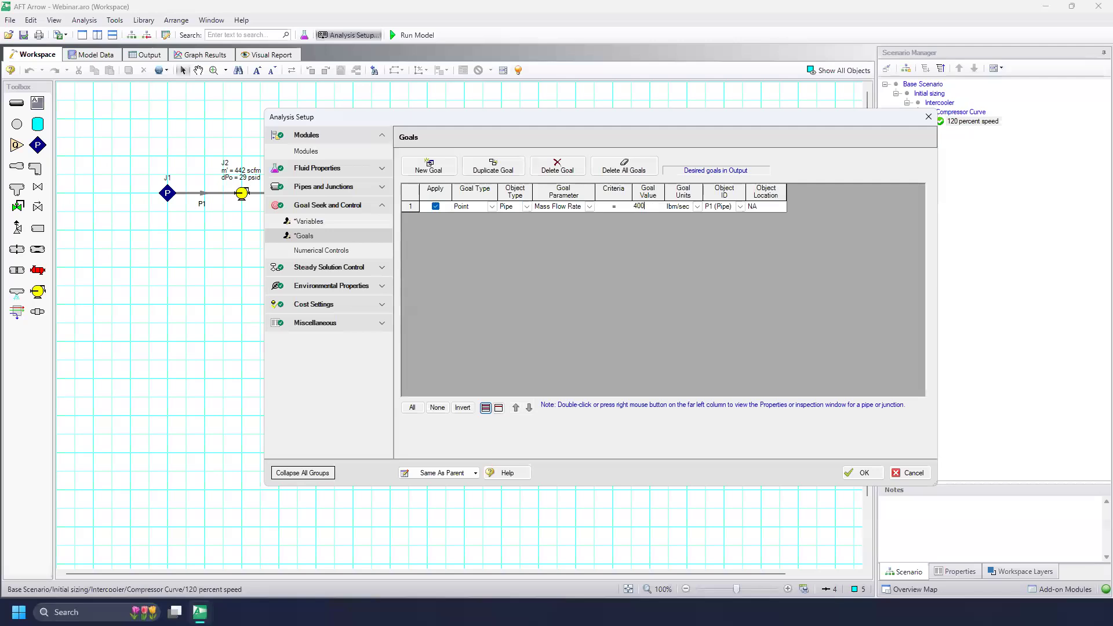
pyautogui.click(697, 207)
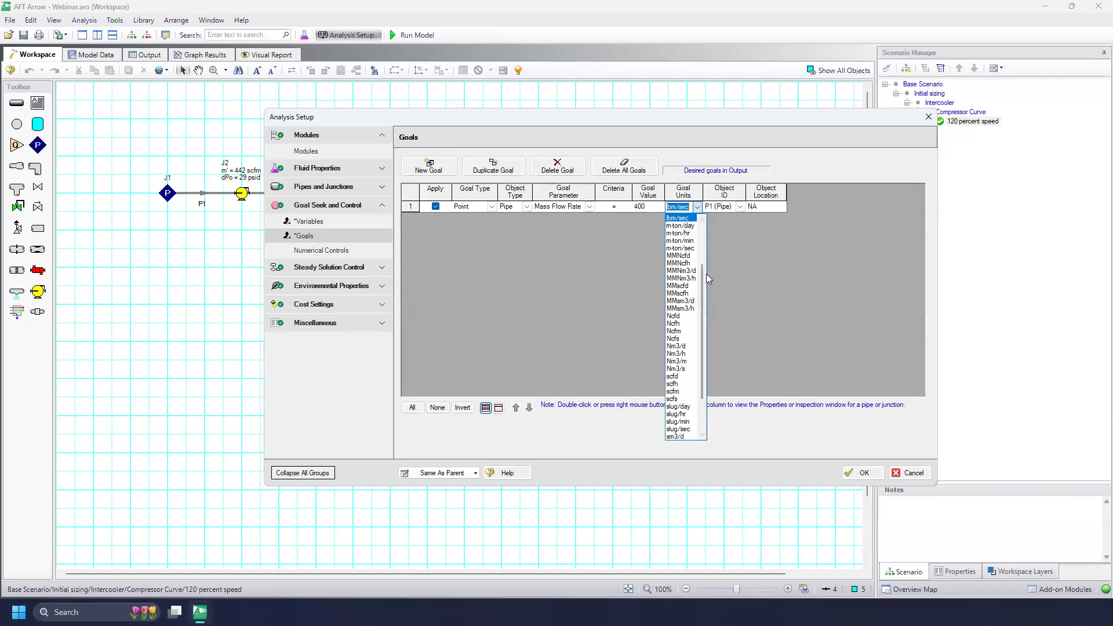
pyautogui.click(676, 392)
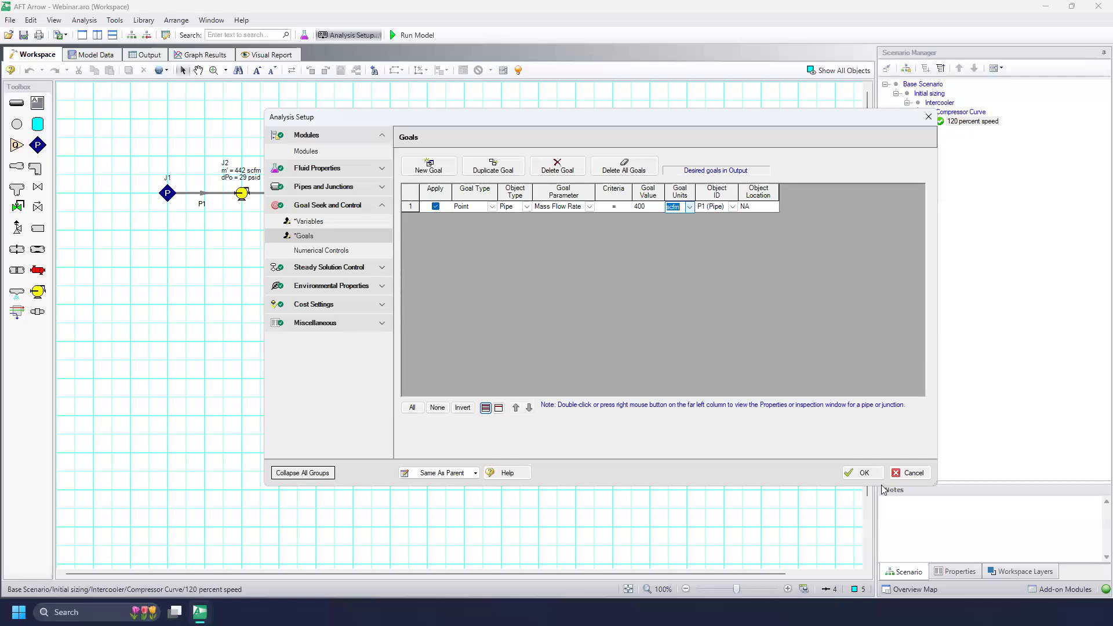
pyautogui.click(863, 472)
pyautogui.click(413, 36)
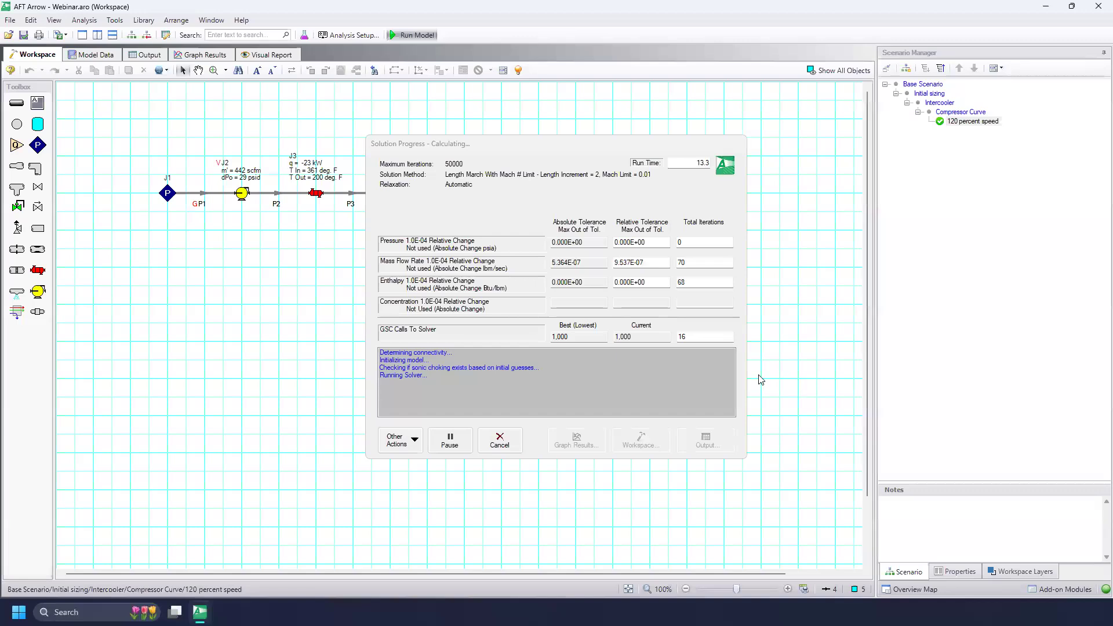
pyautogui.click(518, 448)
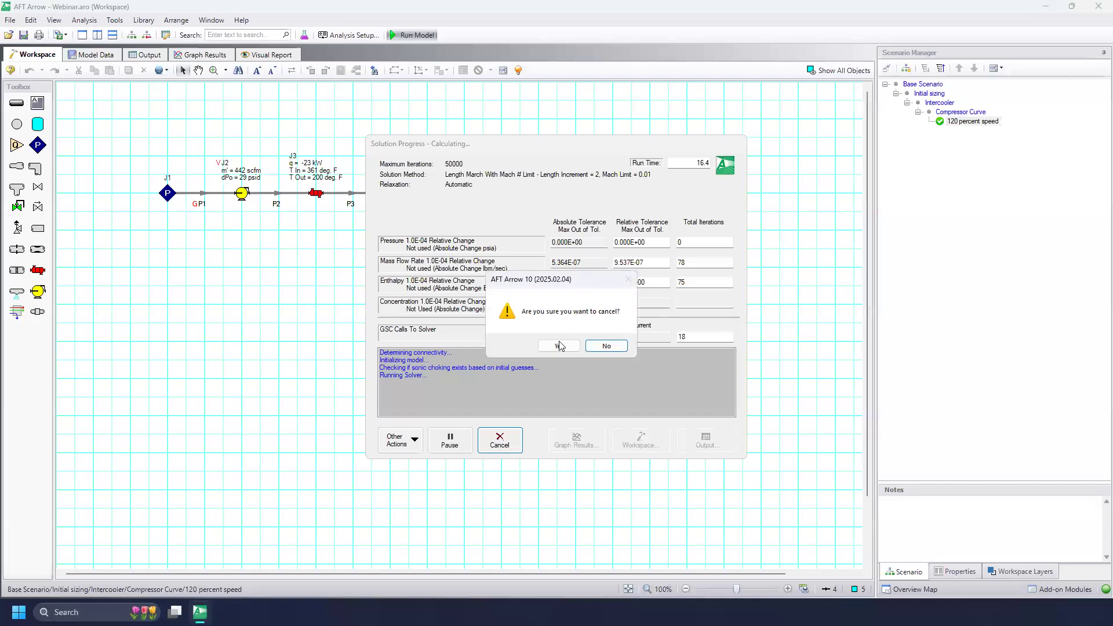
pyautogui.press('Return')
# Set the pipe P1 mass flow goal to 200 scfm, then run the model and open its output.
pyautogui.click(348, 35)
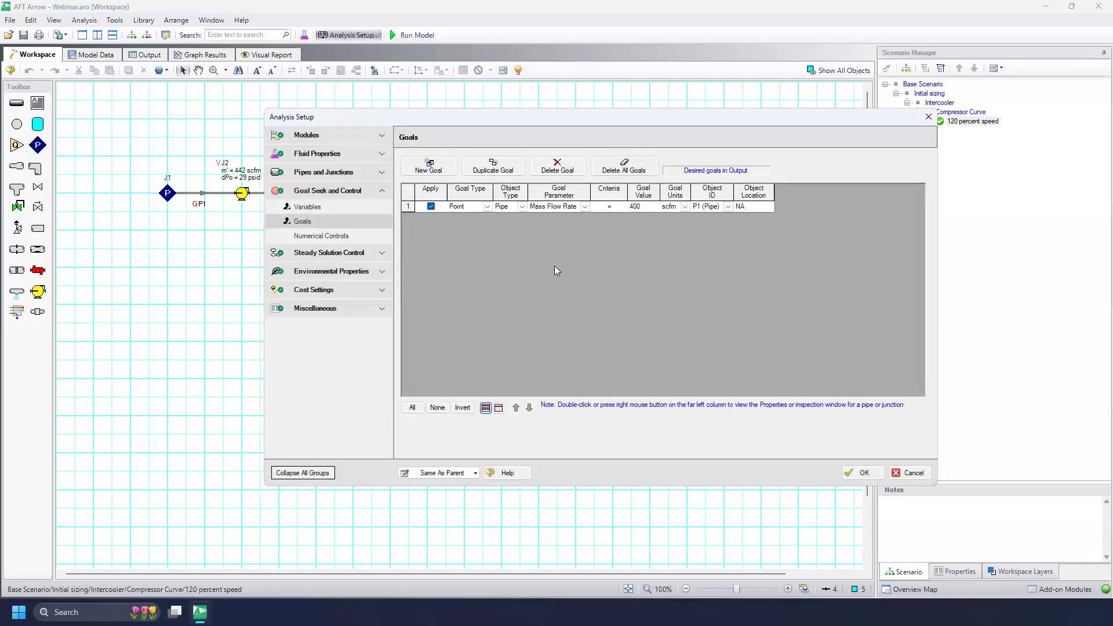
pyautogui.click(637, 207)
pyautogui.write('200')
pyautogui.click(853, 473)
pyautogui.click(401, 34)
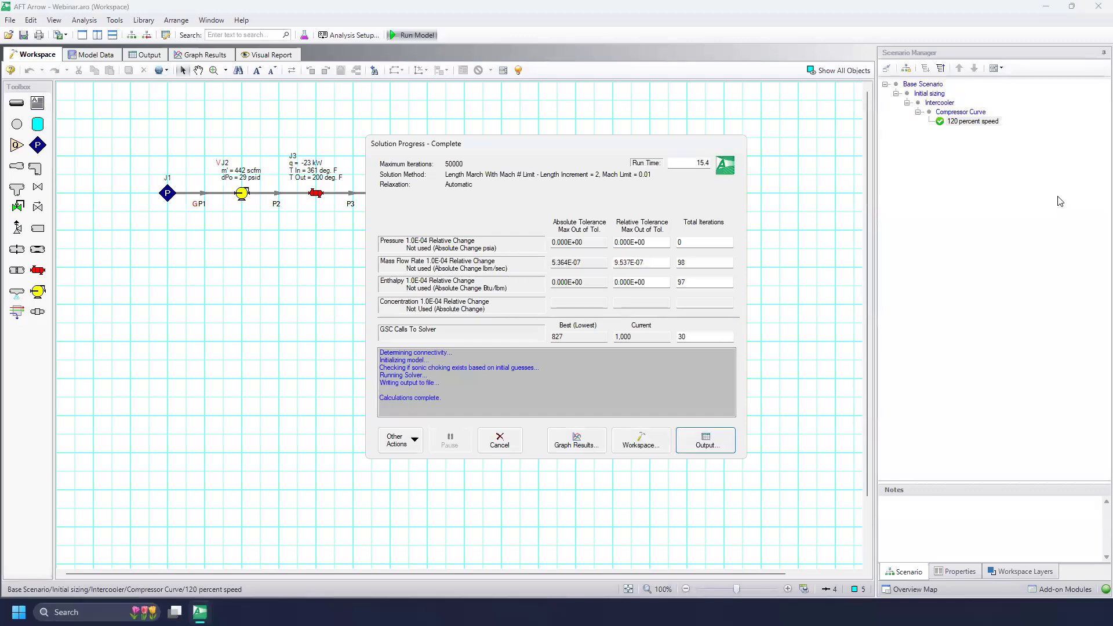
pyautogui.click(717, 440)
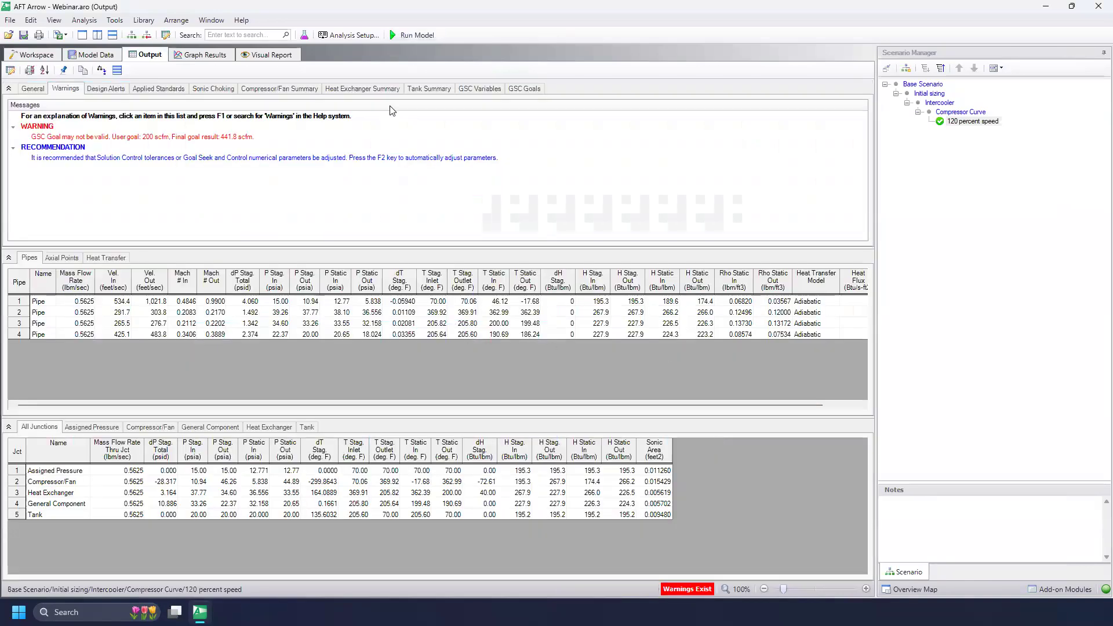
# Check compressor J2's variable speed settings in the workspace and close its properties without changes.
pyautogui.click(35, 55)
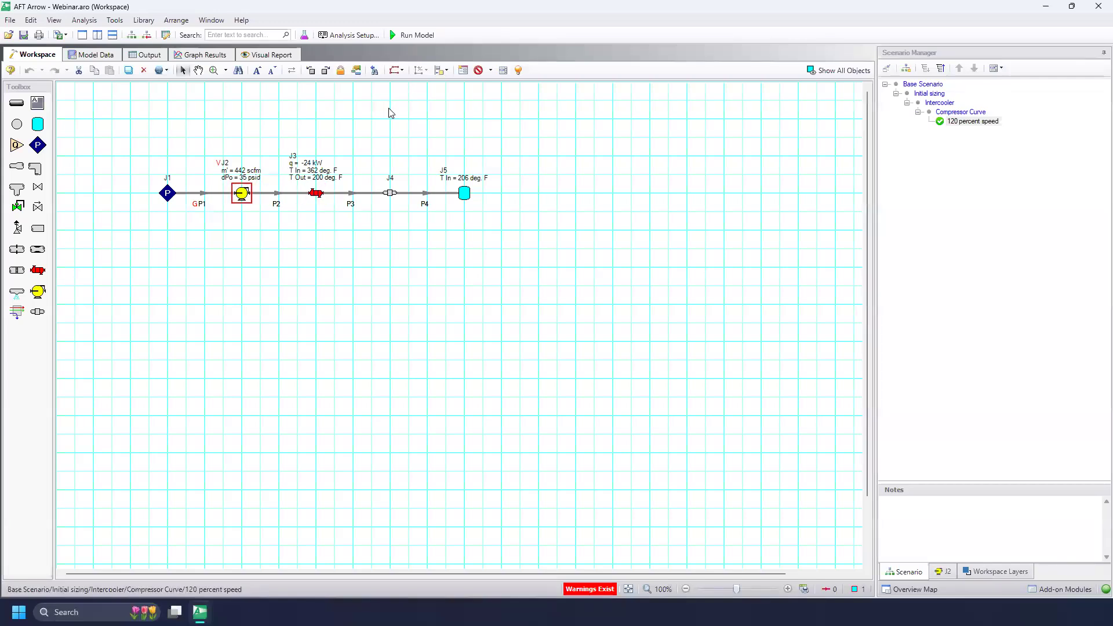
pyautogui.press('Return')
pyautogui.click(411, 187)
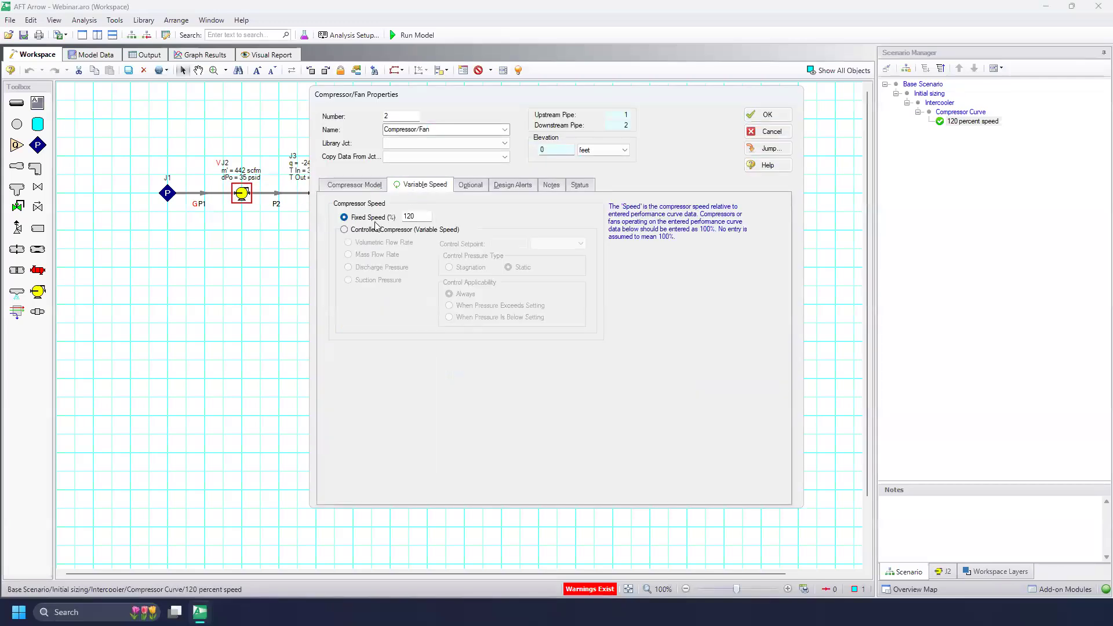
pyautogui.click(772, 132)
# Examine the GSC variable and goal results in the output for the compressor speed and pipe flow.
pyautogui.click(204, 56)
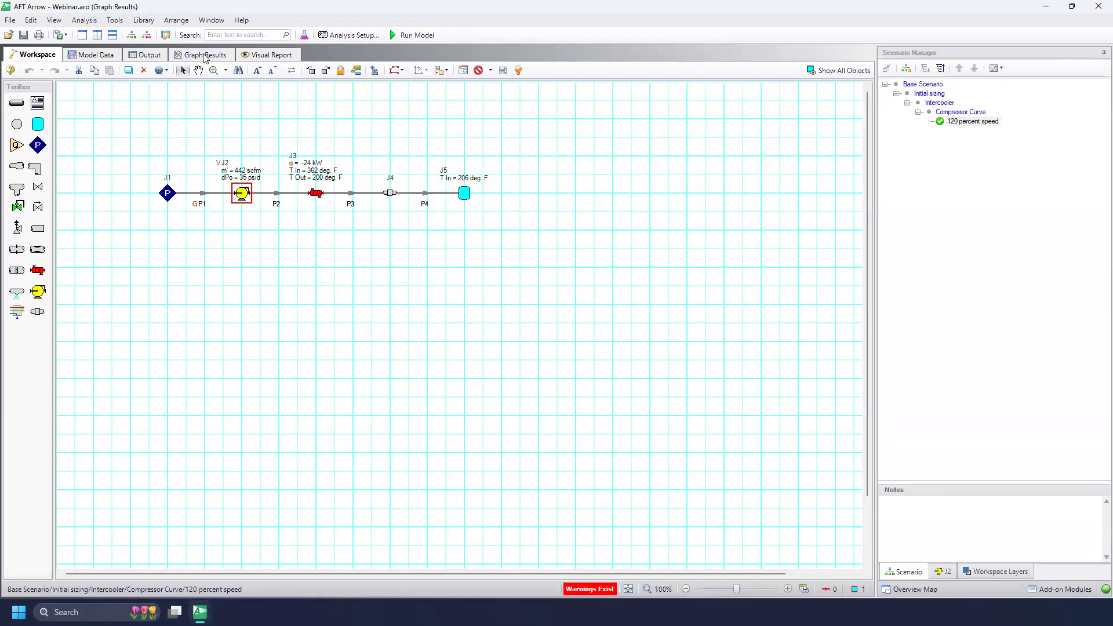
pyautogui.click(145, 55)
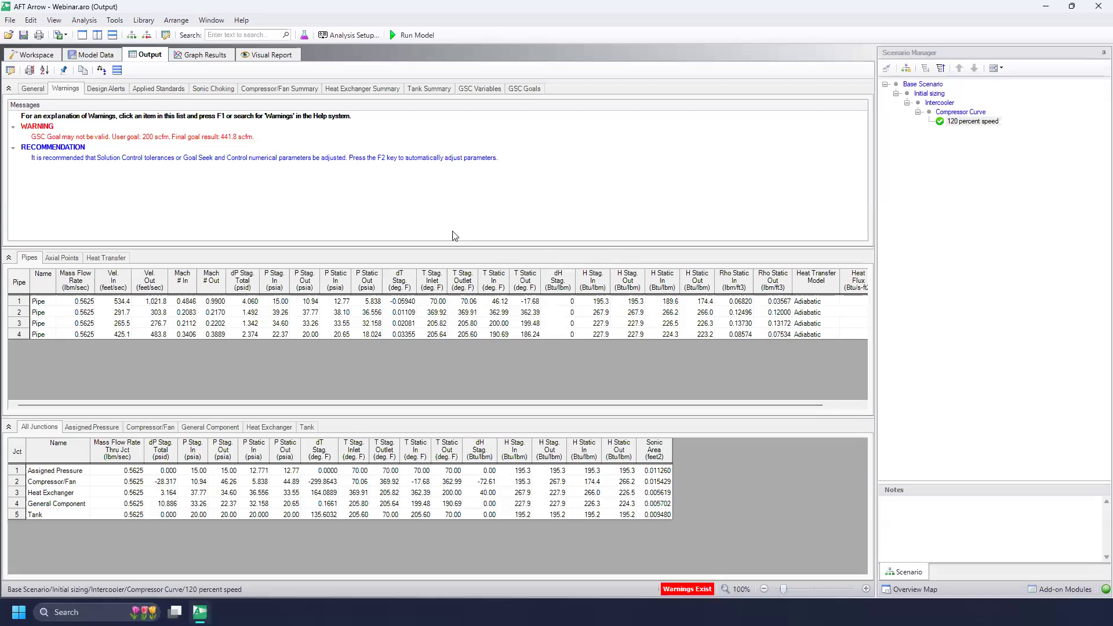
pyautogui.click(491, 89)
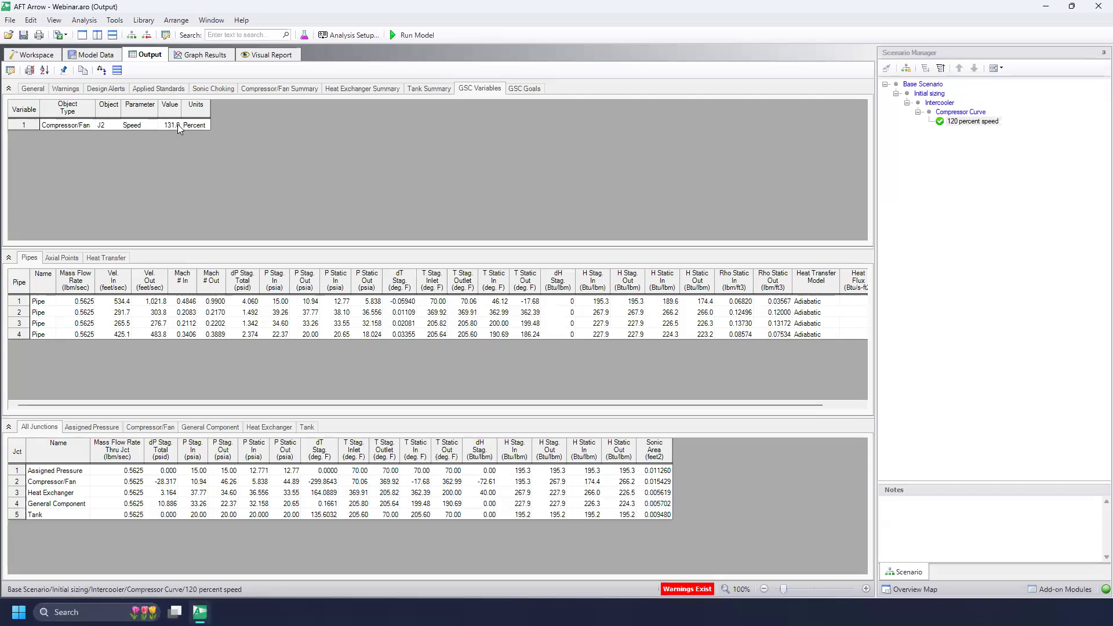
pyautogui.click(530, 89)
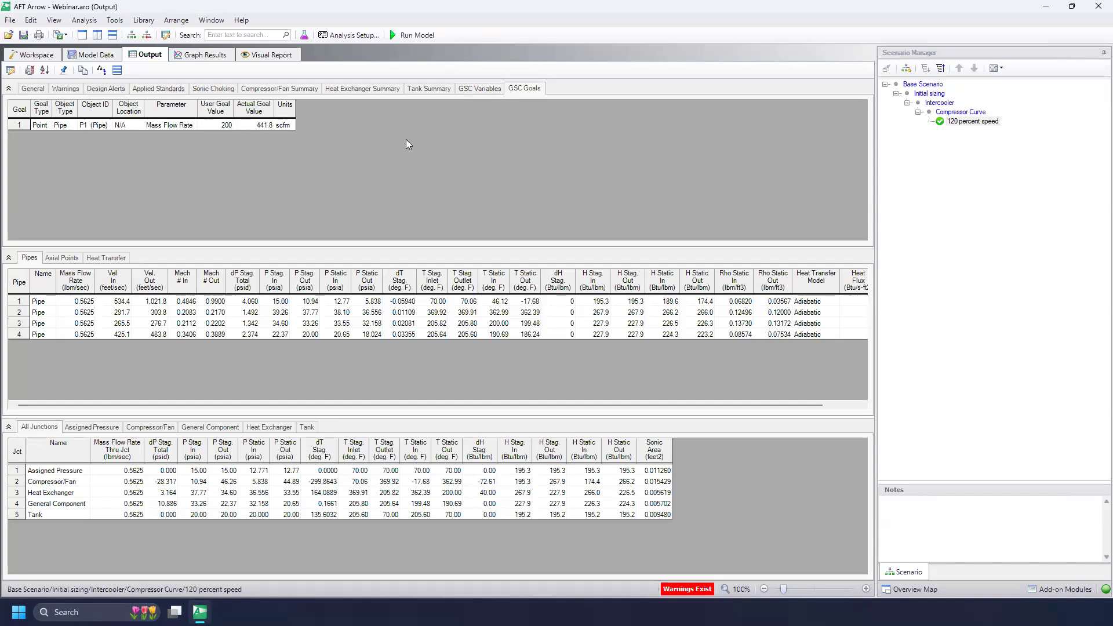
# Review the goal seek variables, goals and numerical controls, including the available search methods, without changing them.
pyautogui.click(346, 36)
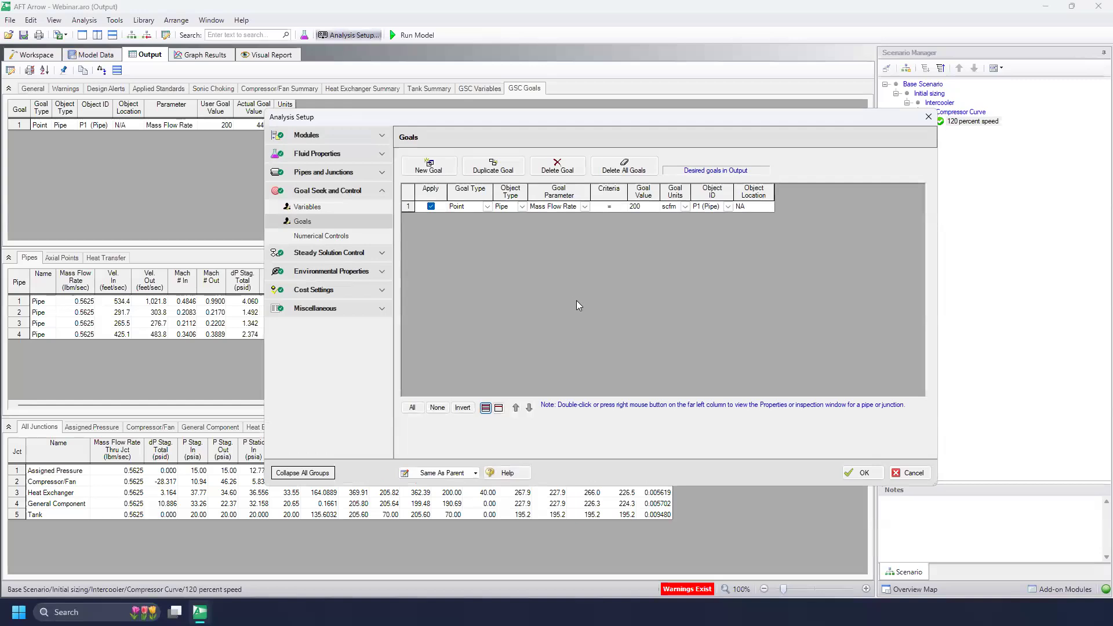
pyautogui.click(356, 211)
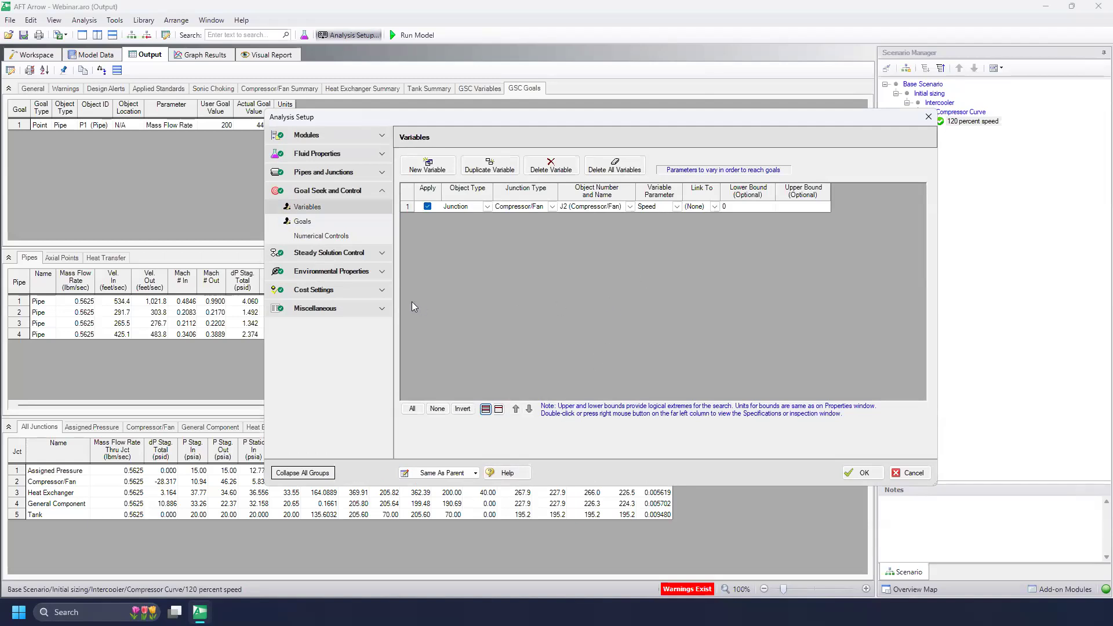
pyautogui.click(344, 222)
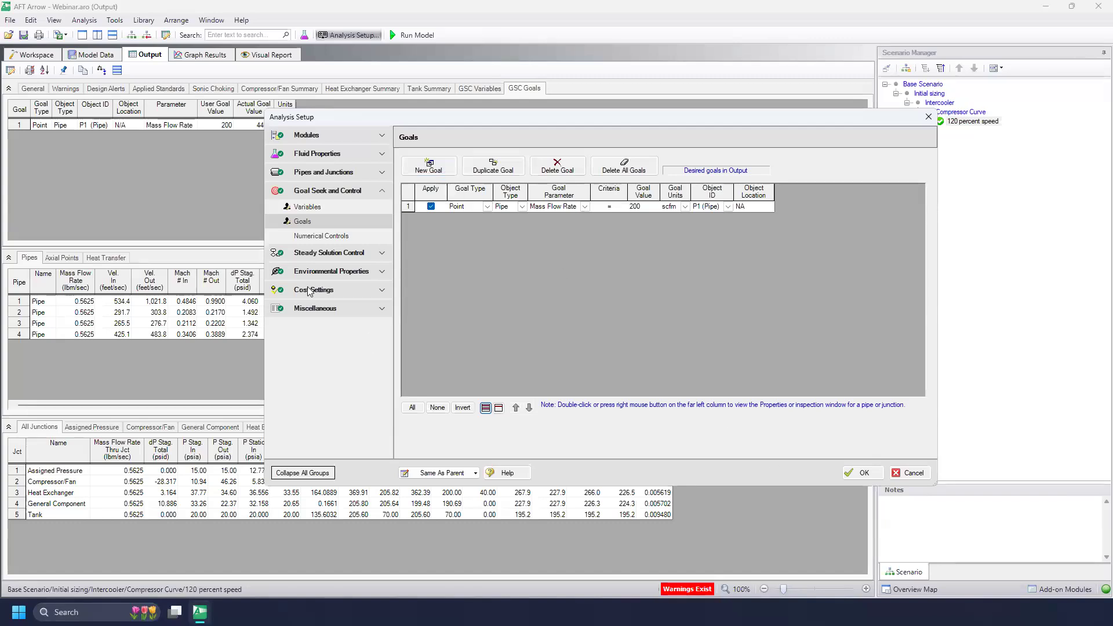
pyautogui.click(345, 241)
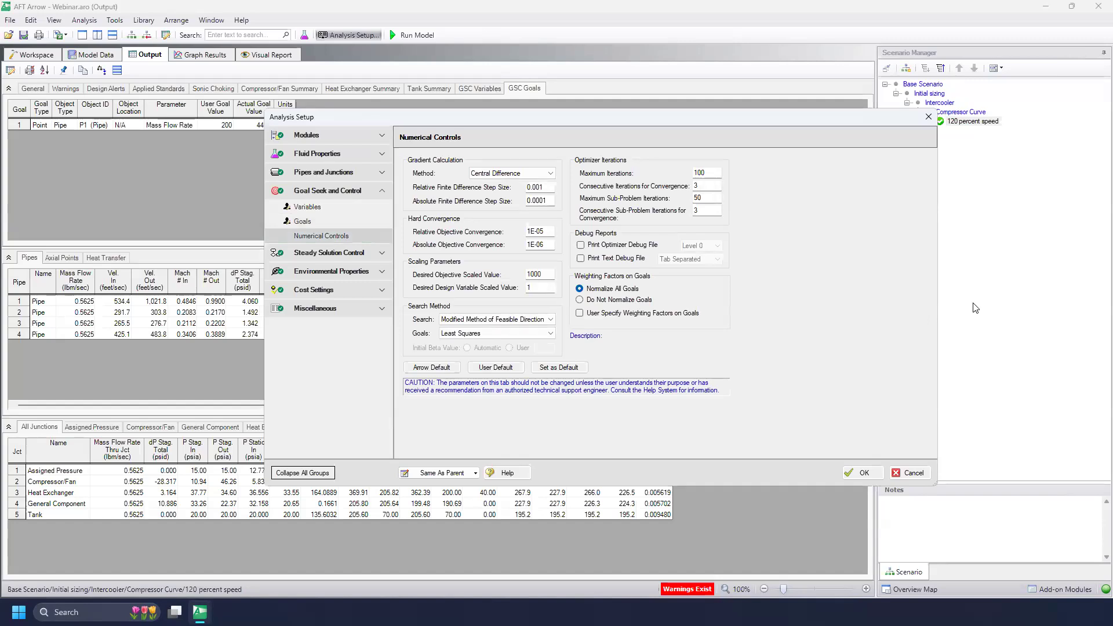
pyautogui.click(550, 320)
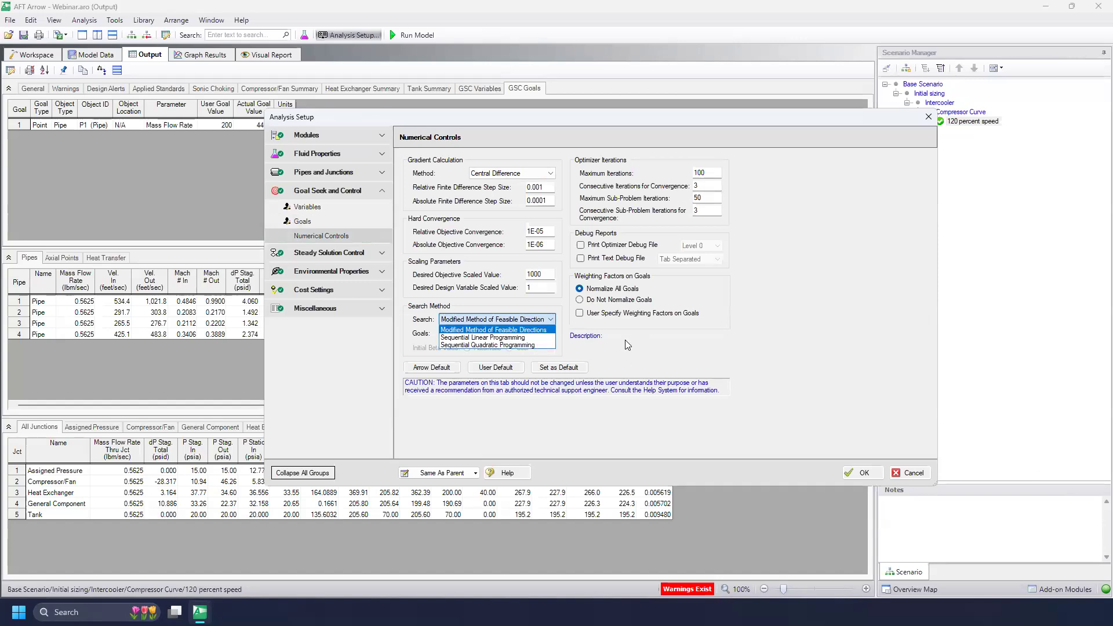
pyautogui.click(791, 327)
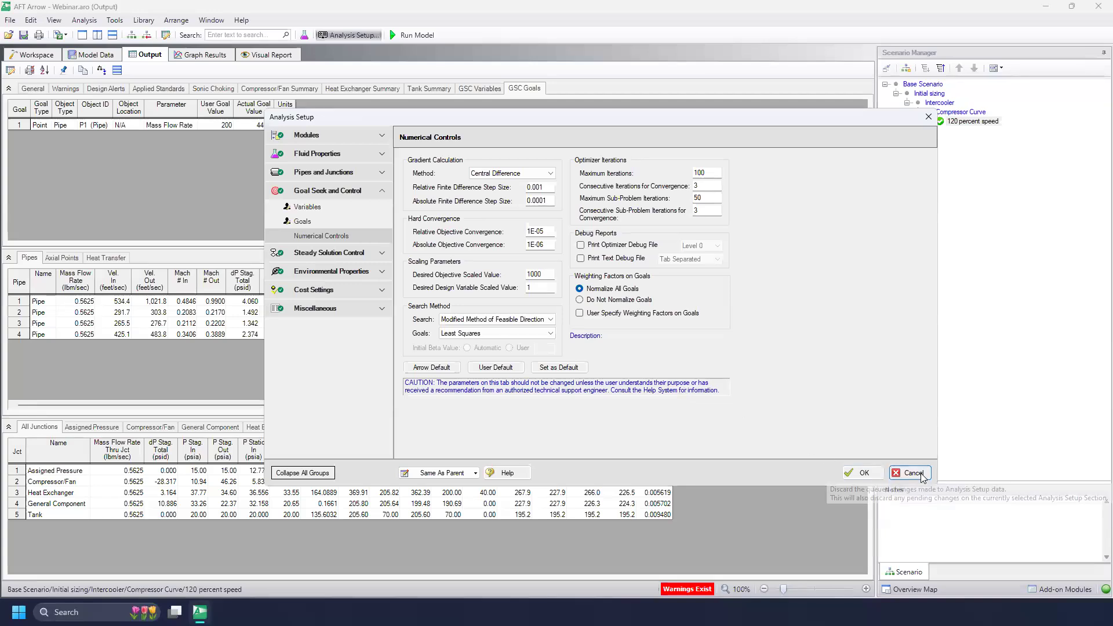
# Review compressor J2's fixed speed and controlled compressor options, leaving its properties unchanged.
pyautogui.click(41, 56)
pyautogui.doubleClick(247, 196)
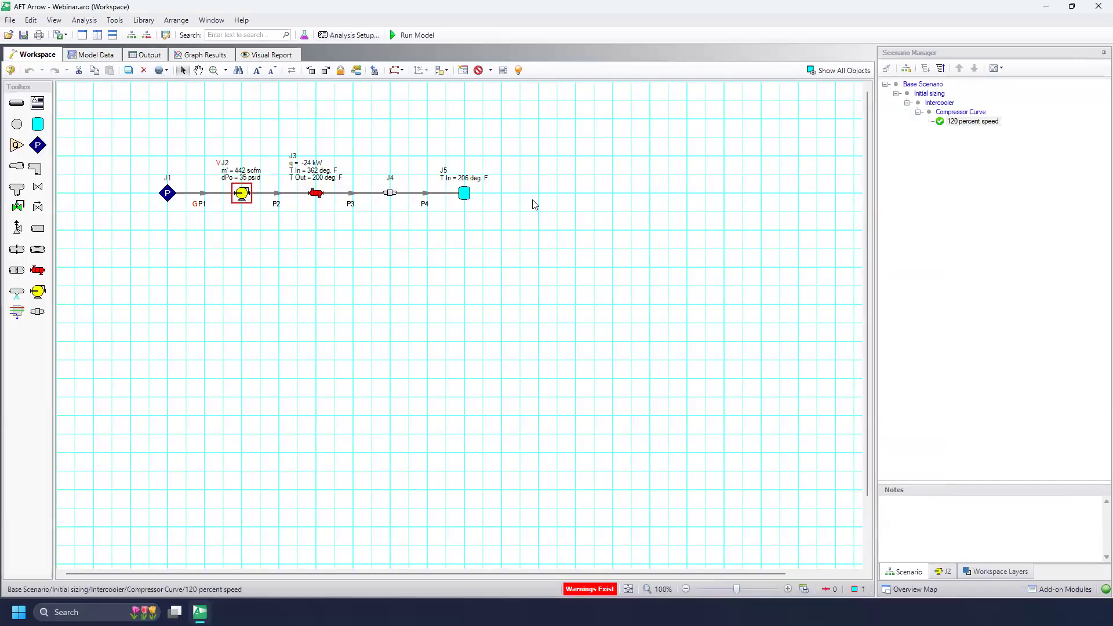
pyautogui.click(427, 184)
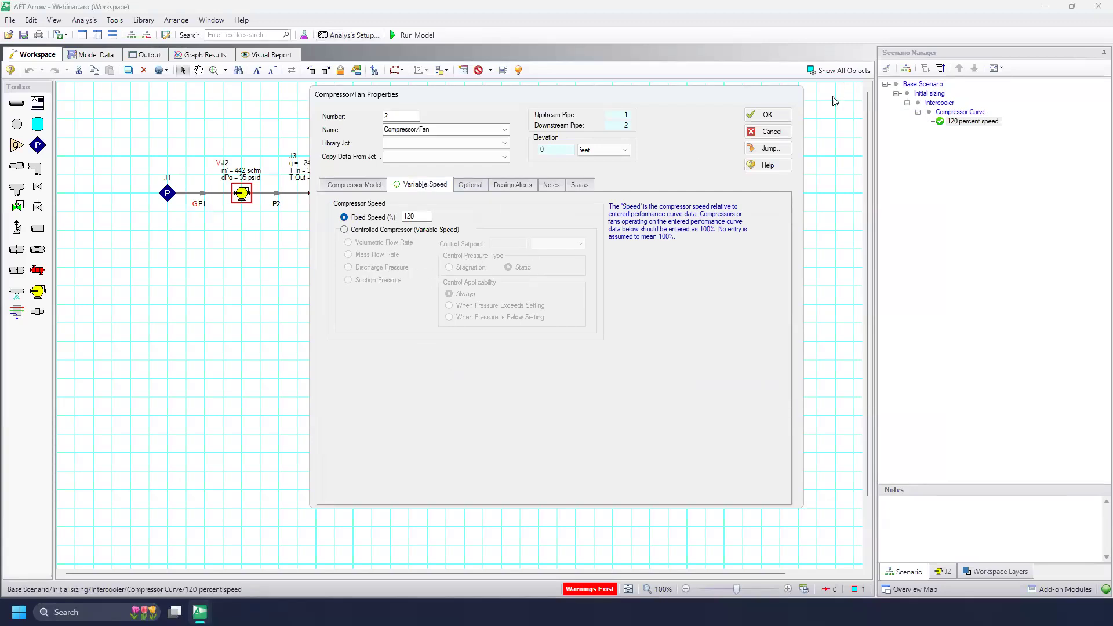
pyautogui.click(782, 132)
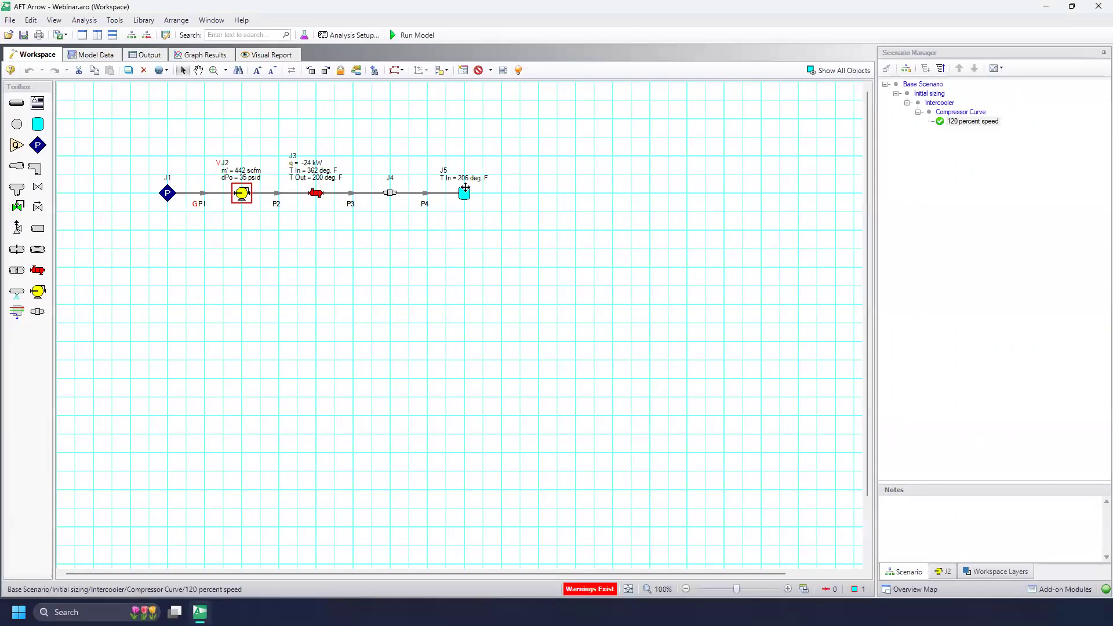
# Set the loss coefficient for flow out of the pipe at tank J5 to 1.
pyautogui.click(464, 193)
pyautogui.press('Return')
pyautogui.click(428, 207)
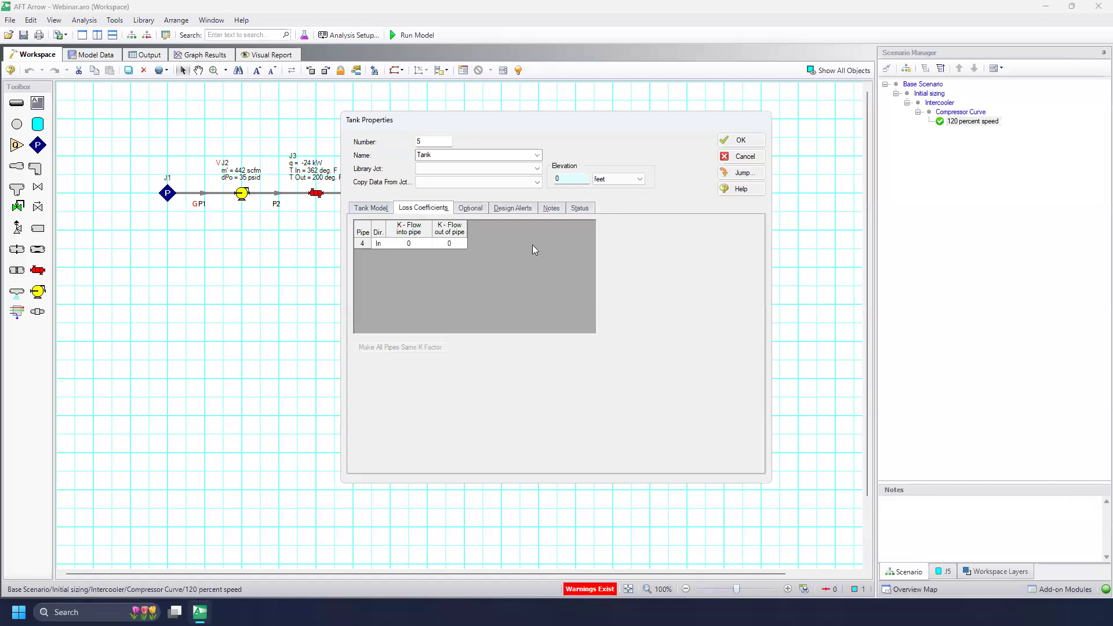
pyautogui.click(471, 208)
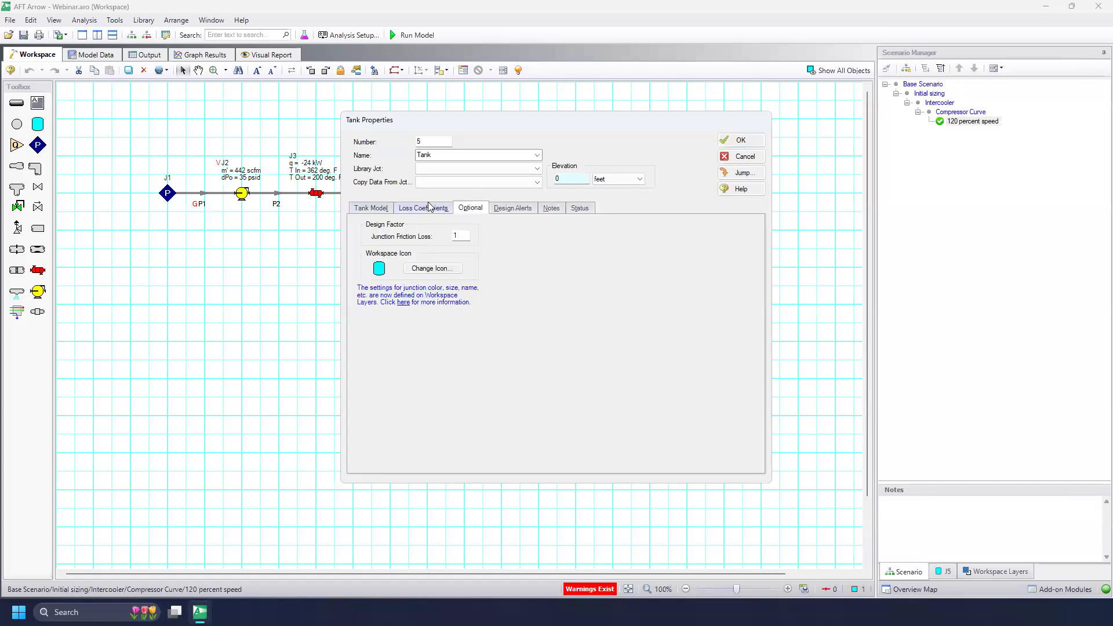
pyautogui.click(432, 206)
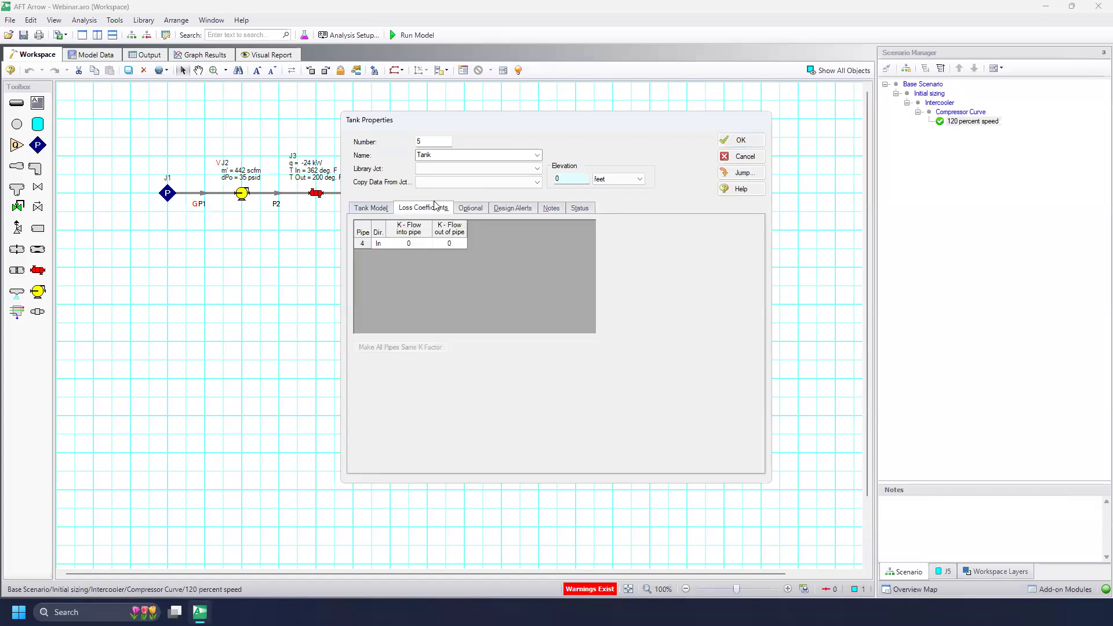
pyautogui.click(461, 243)
pyautogui.write('1')
pyautogui.click(734, 142)
pyautogui.click(492, 300)
# Set the loss coefficient for flow into the pipe at assigned pressure J1 to 0.5.
pyautogui.doubleClick(172, 198)
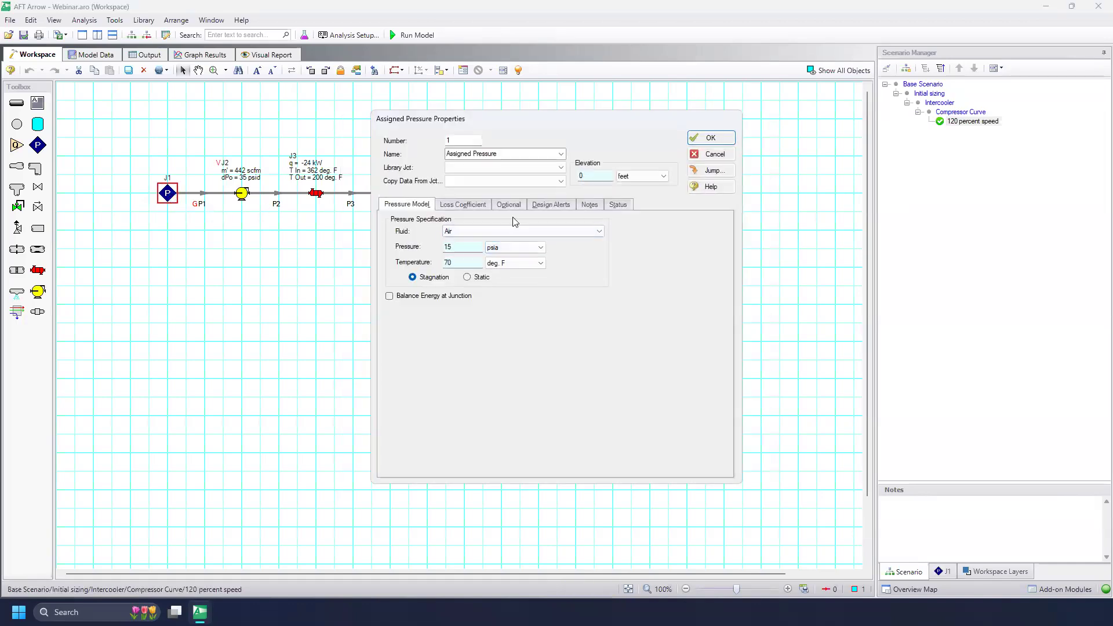
pyautogui.click(464, 205)
pyautogui.click(453, 239)
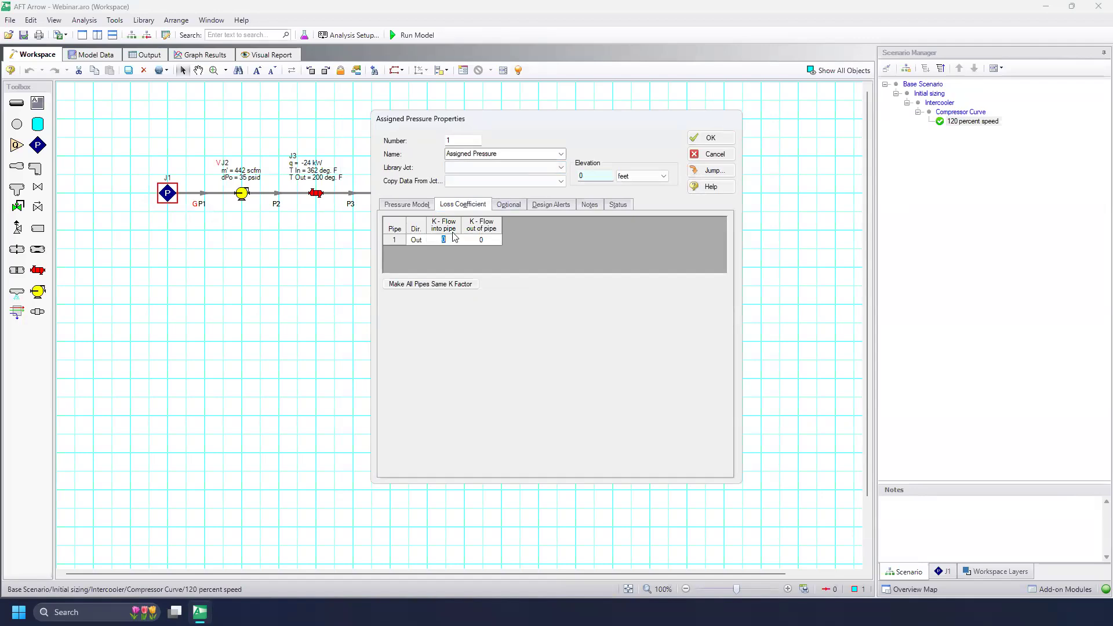
pyautogui.write('.5')
pyautogui.click(707, 141)
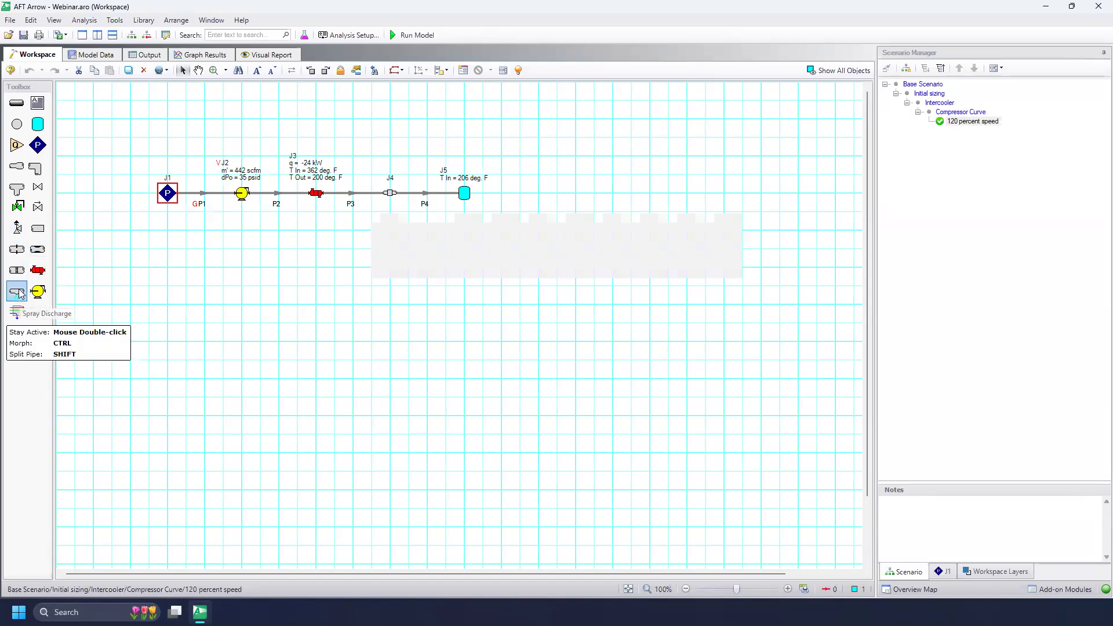
# Place an orifice junction below J4 and inspect its optional exit orifice pressure and temperature fields, discarding the property edits.
pyautogui.click(249, 267)
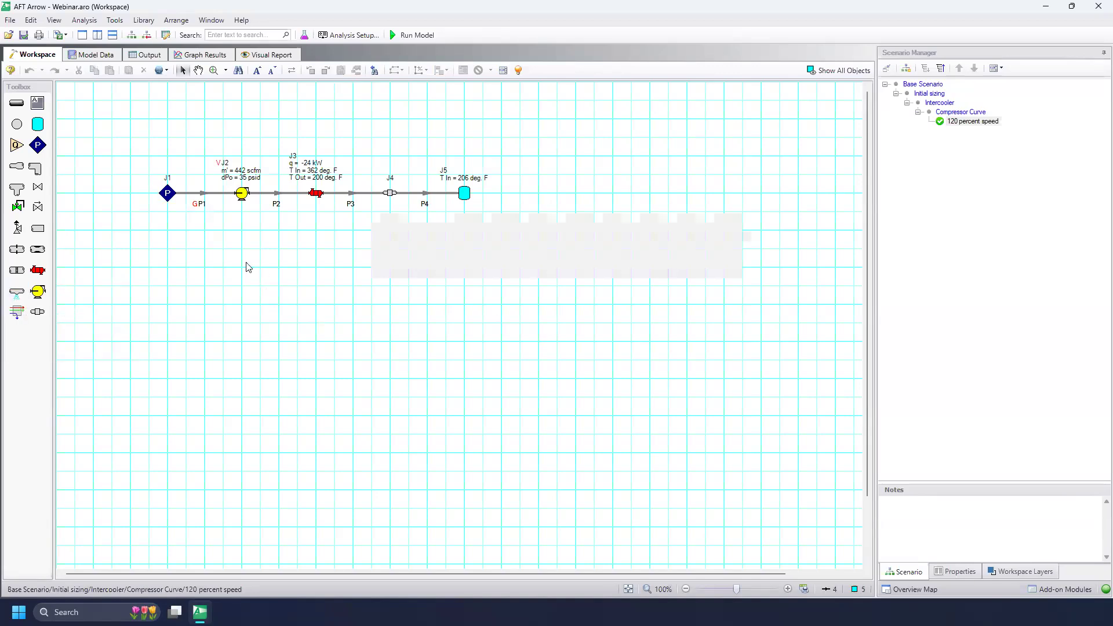
pyautogui.moveTo(18, 250); pyautogui.dragTo(394, 272)
pyautogui.doubleClick(392, 268)
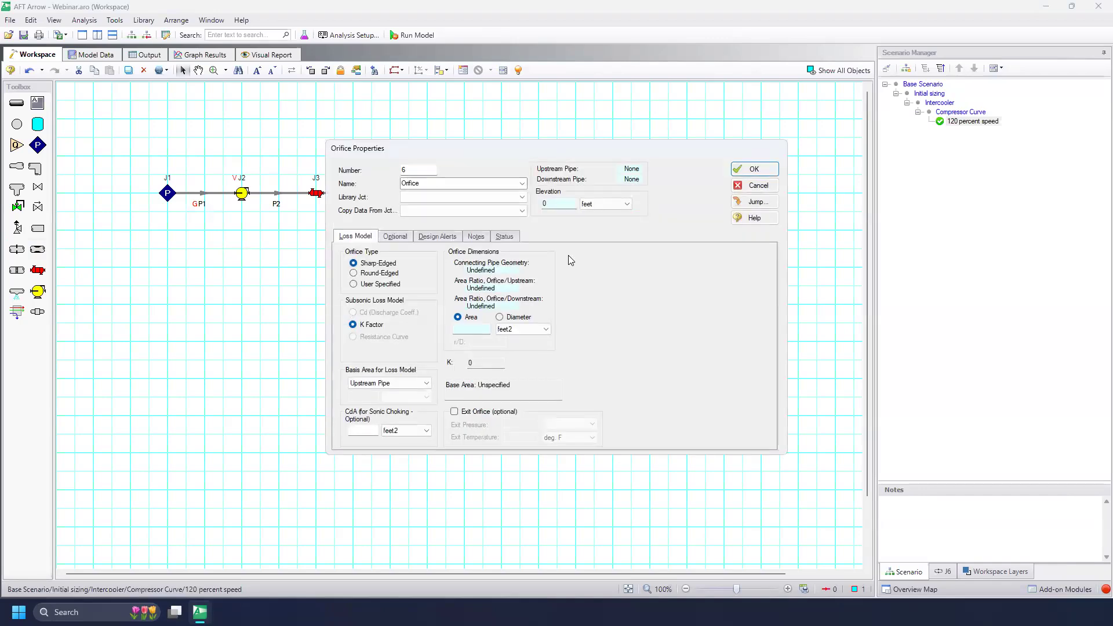
pyautogui.click(489, 416)
pyautogui.click(522, 425)
pyautogui.click(524, 439)
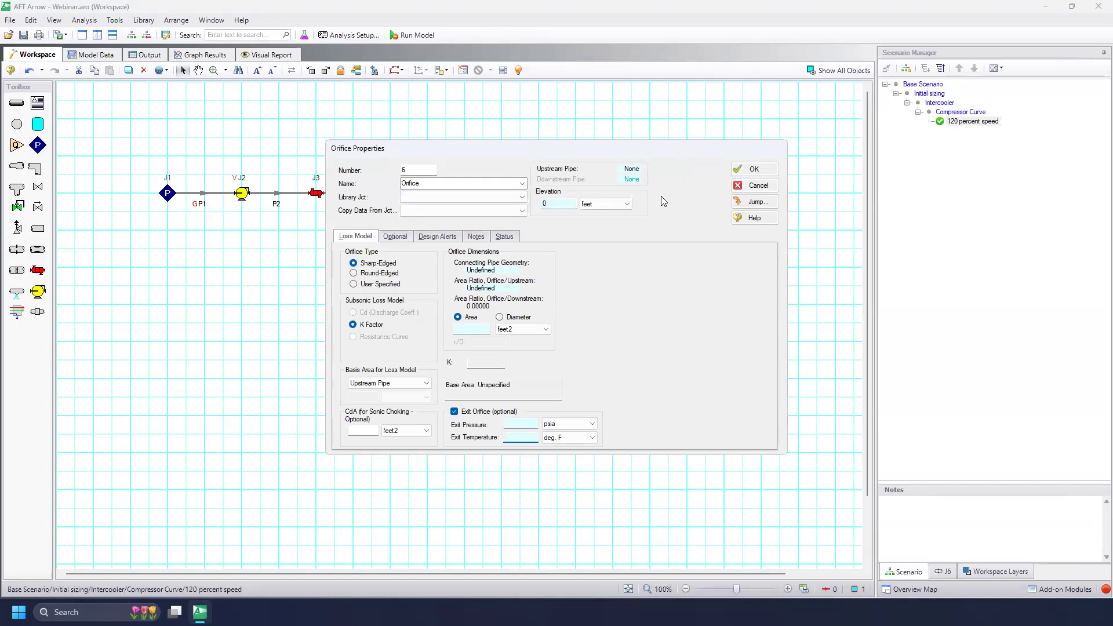
pyautogui.click(754, 186)
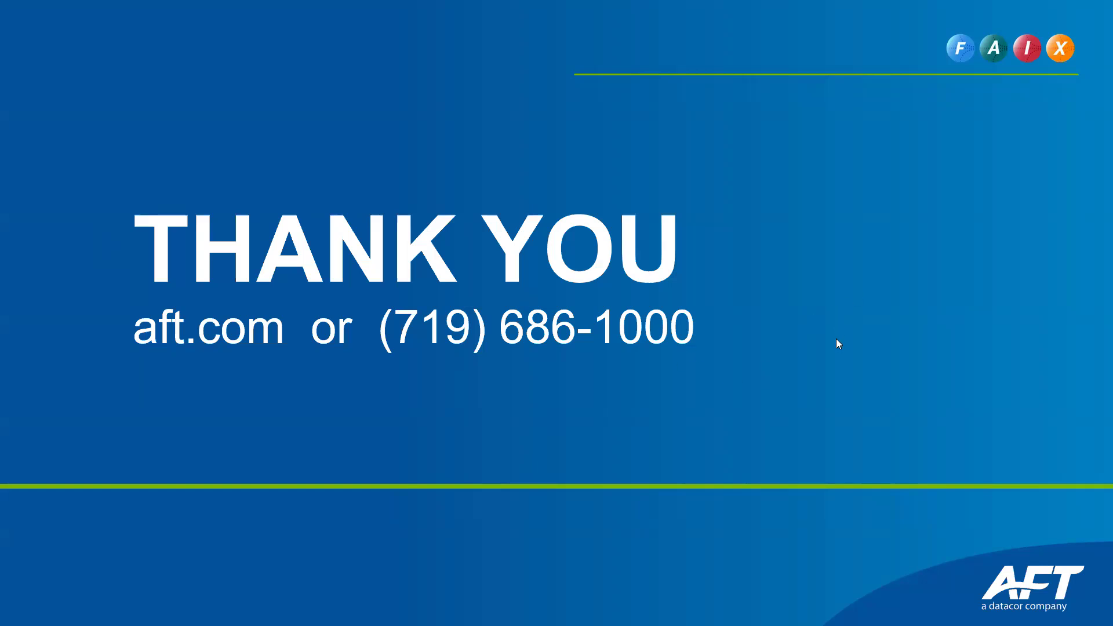
# Return to AFT Arrow and create a child scenario named XTS under the Compressor Curve scenario.
pyautogui.press('ctrl+super+Right')
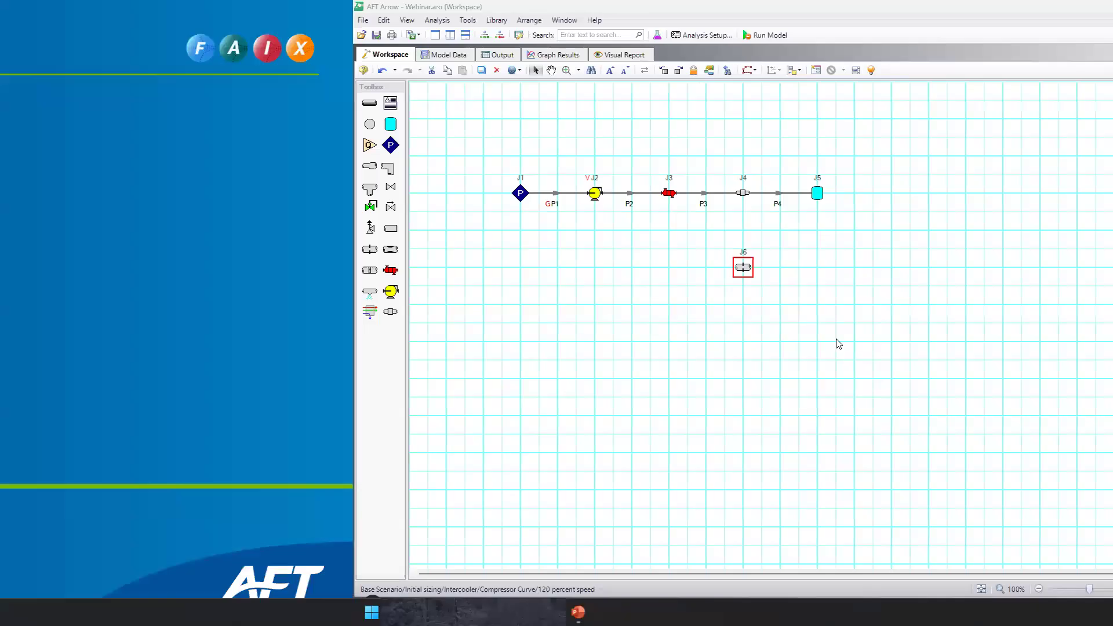
pyautogui.click(623, 310)
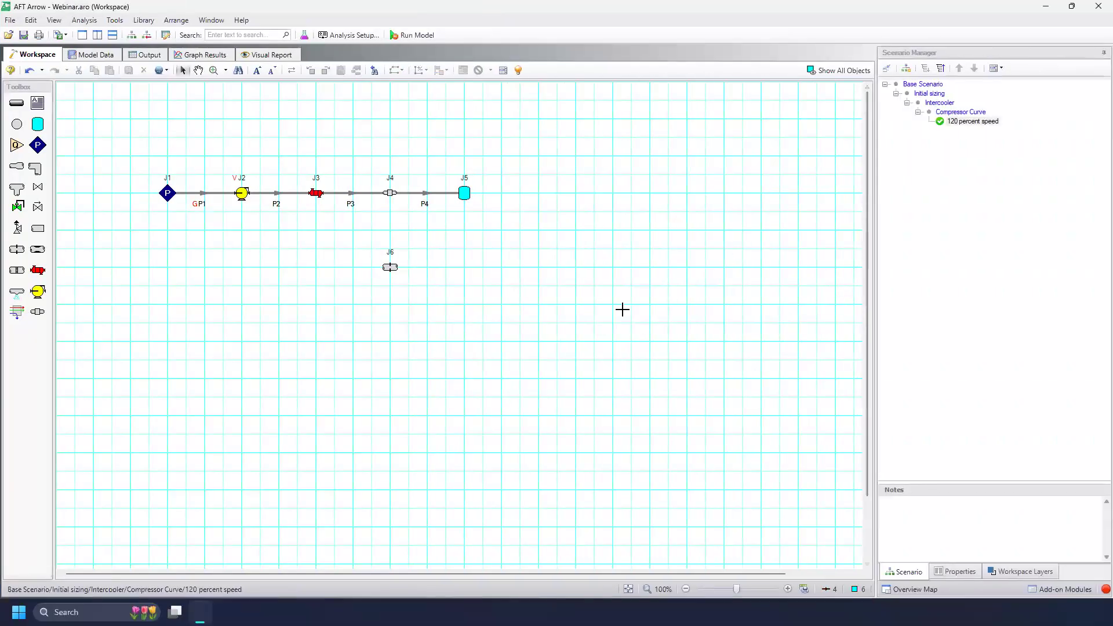
pyautogui.rightClick(979, 112)
pyautogui.click(1009, 144)
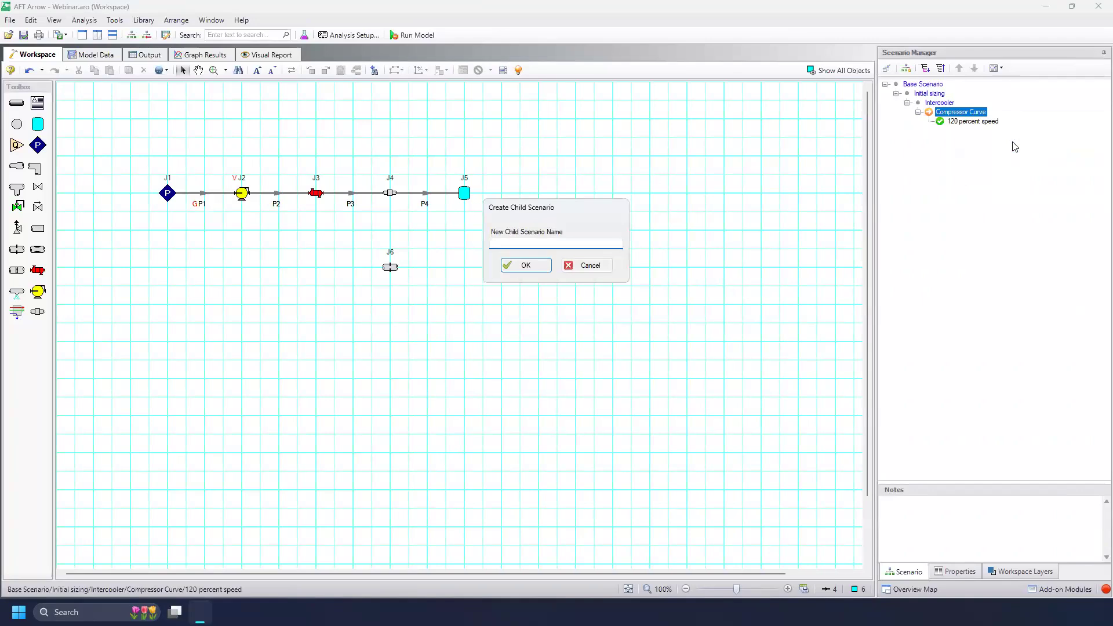
pyautogui.write('XTS')
pyautogui.click(526, 265)
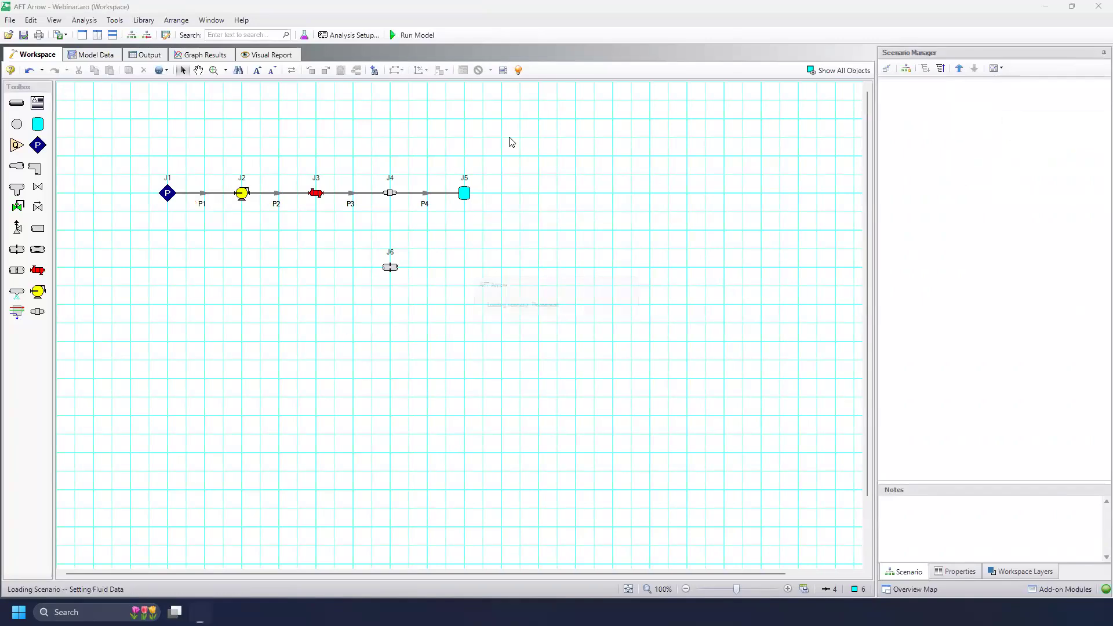
# Activate the XTS module in the analysis setup with transient simulation, accepting that heat transfer is disabled.
pyautogui.click(353, 36)
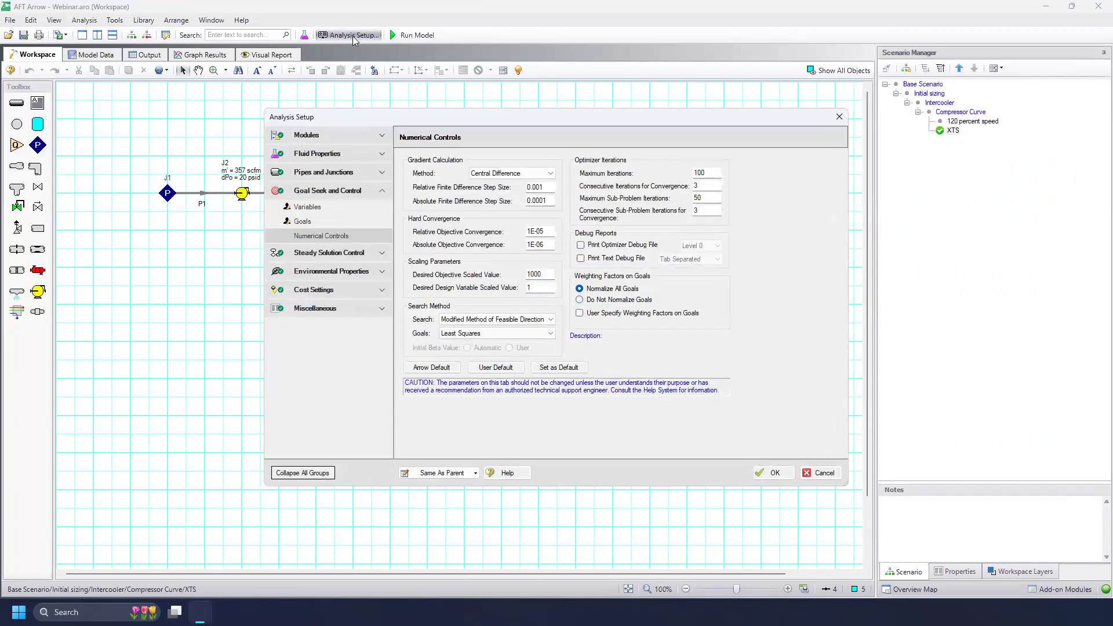
pyautogui.click(380, 135)
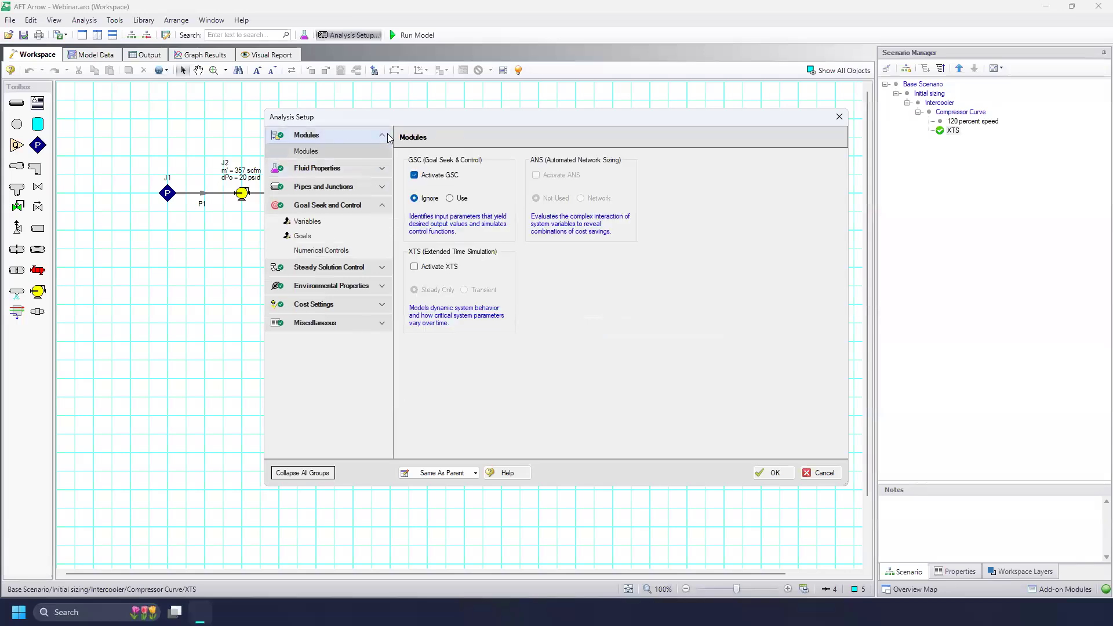
pyautogui.click(450, 267)
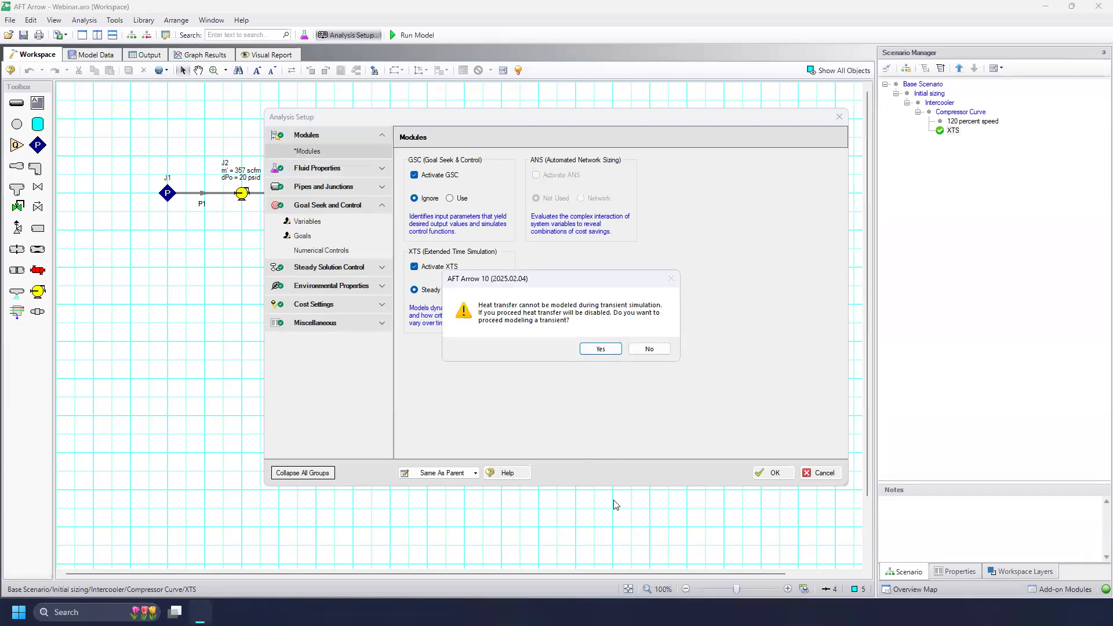
pyautogui.click(601, 350)
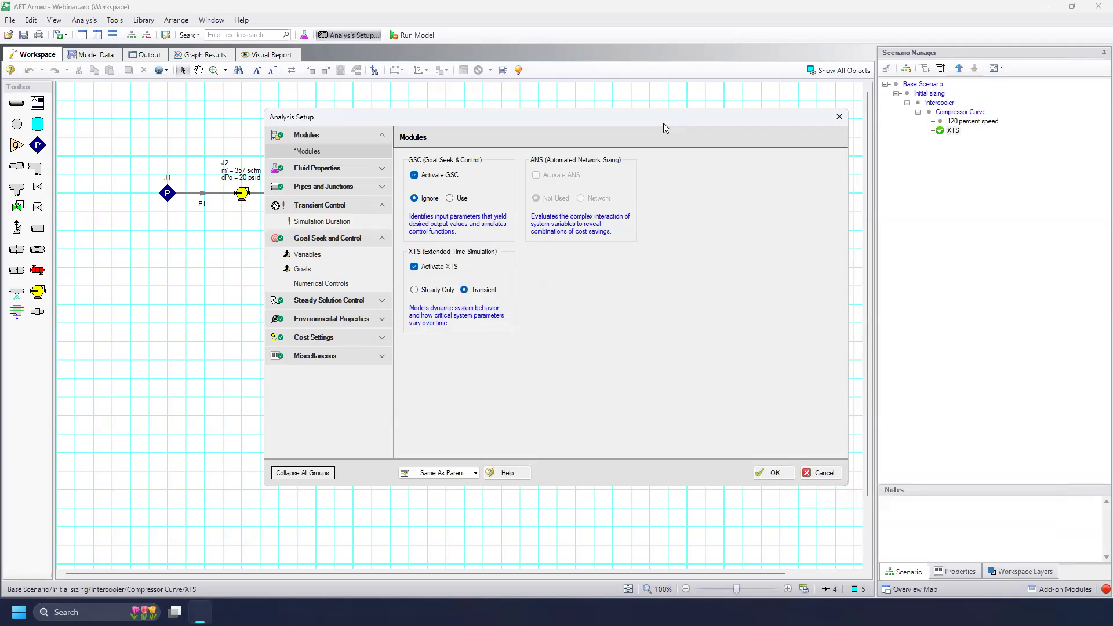
pyautogui.moveTo(663, 123); pyautogui.dragTo(632, 182)
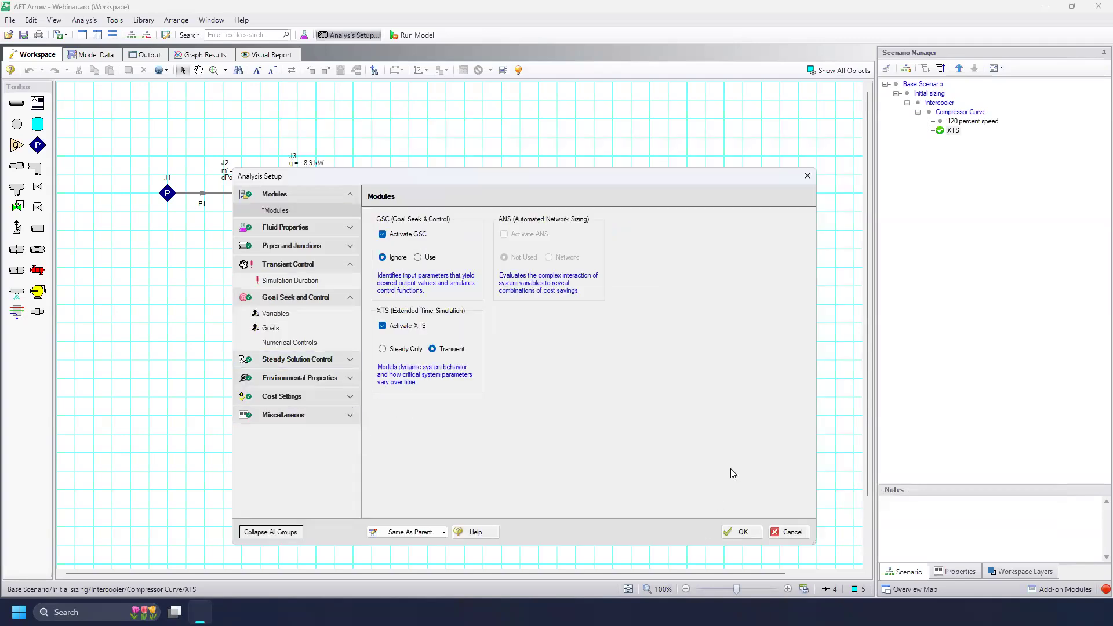
pyautogui.click(749, 538)
pyautogui.click(496, 362)
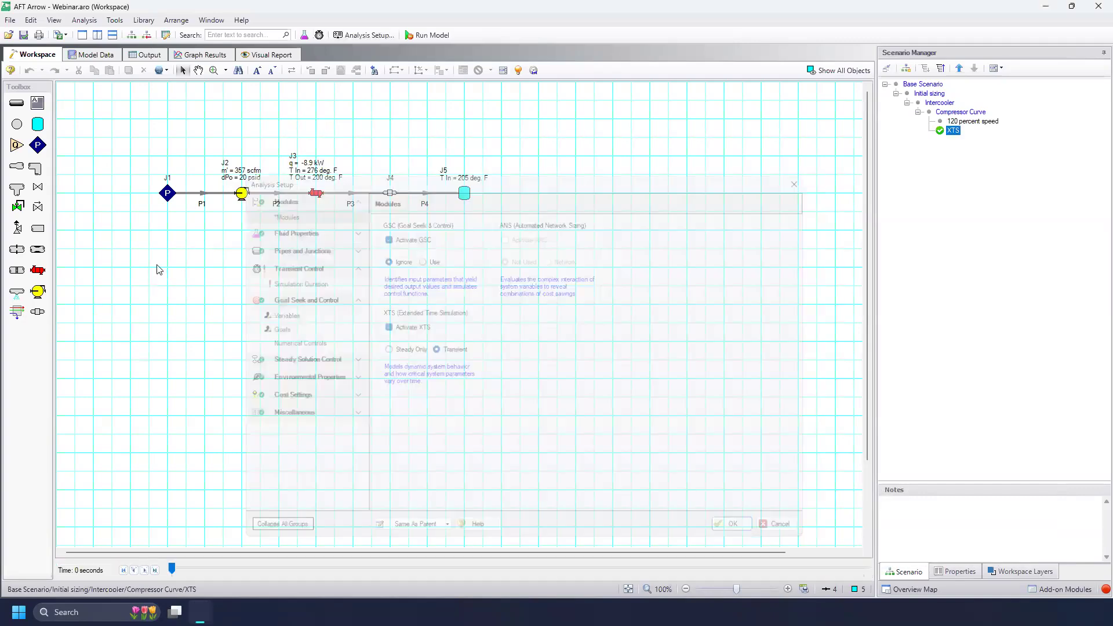
# Add an assigned flow junction downstream of tank J5 and connect the two with a pipe.
pyautogui.click(16, 145)
pyautogui.click(574, 193)
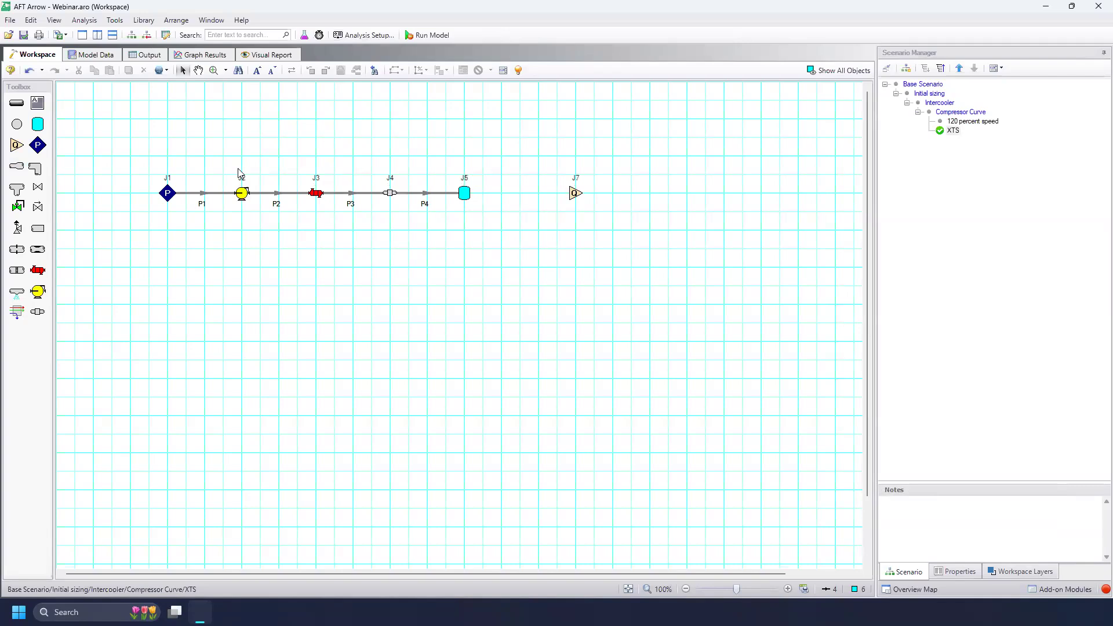
pyautogui.moveTo(471, 194); pyautogui.dragTo(574, 193)
pyautogui.click(576, 194)
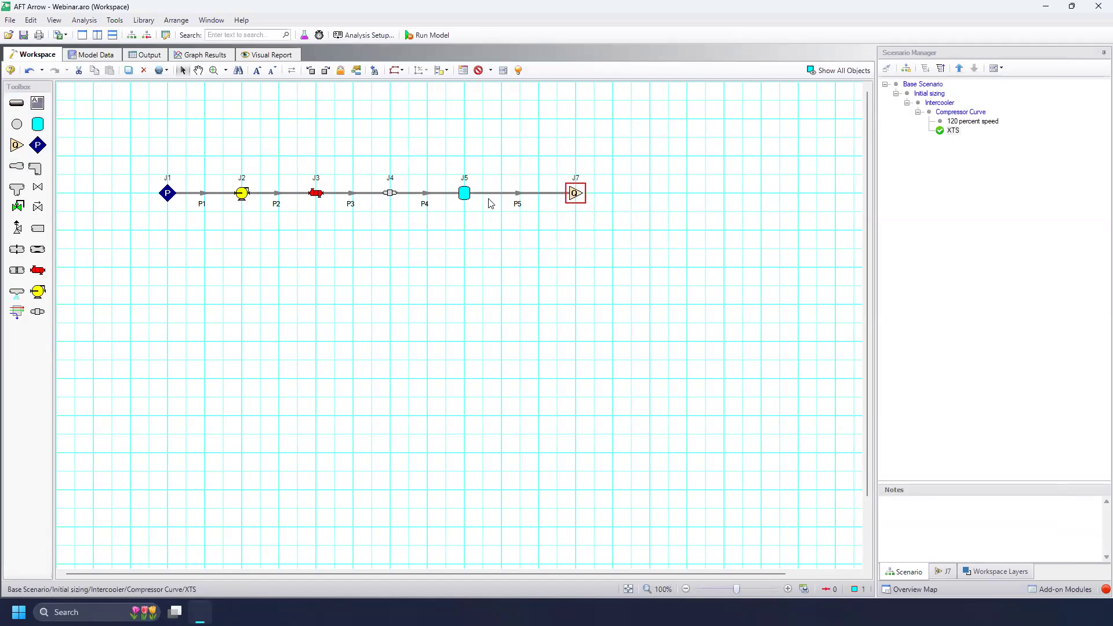
pyautogui.click(466, 194)
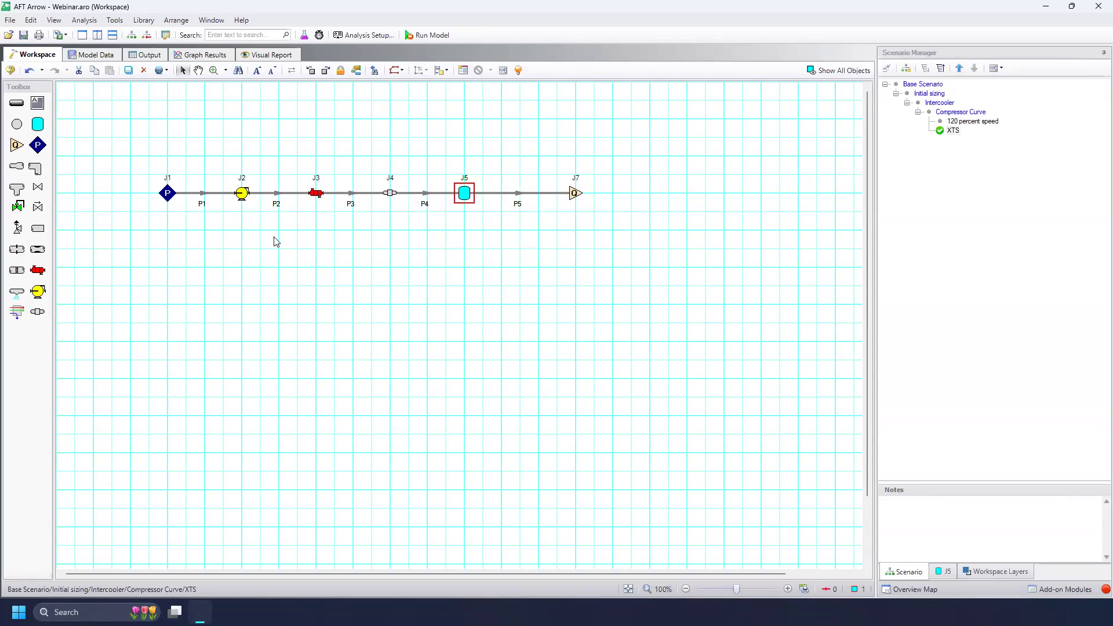
pyautogui.click(467, 341)
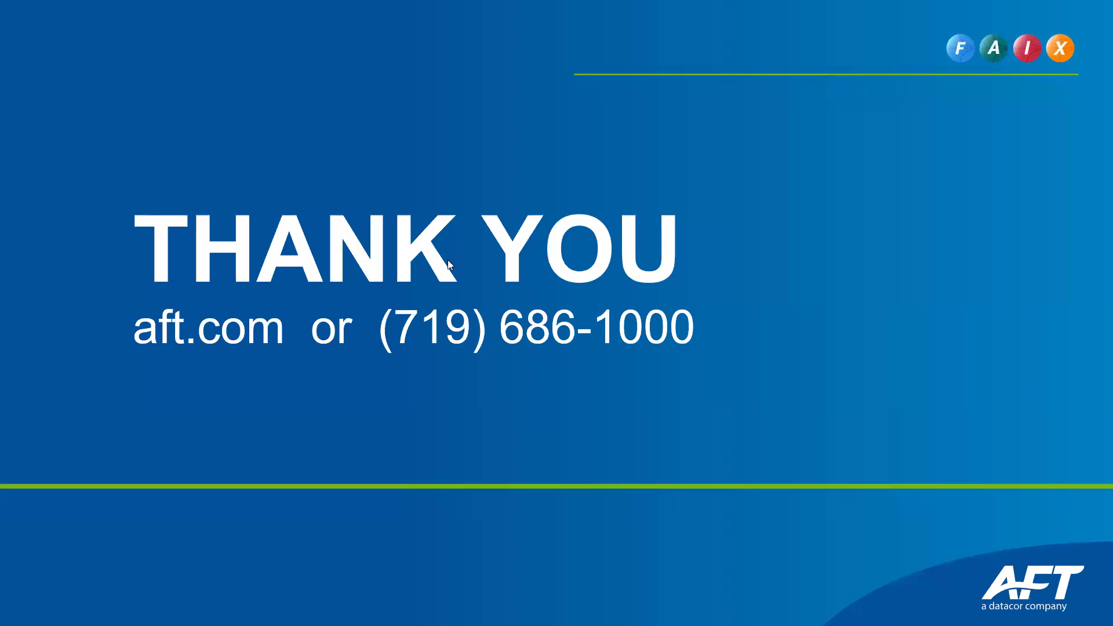
# Return to AFT Arrow from the slides and load the Compressor Curve scenario.
pyautogui.press('ctrl+super+Right')
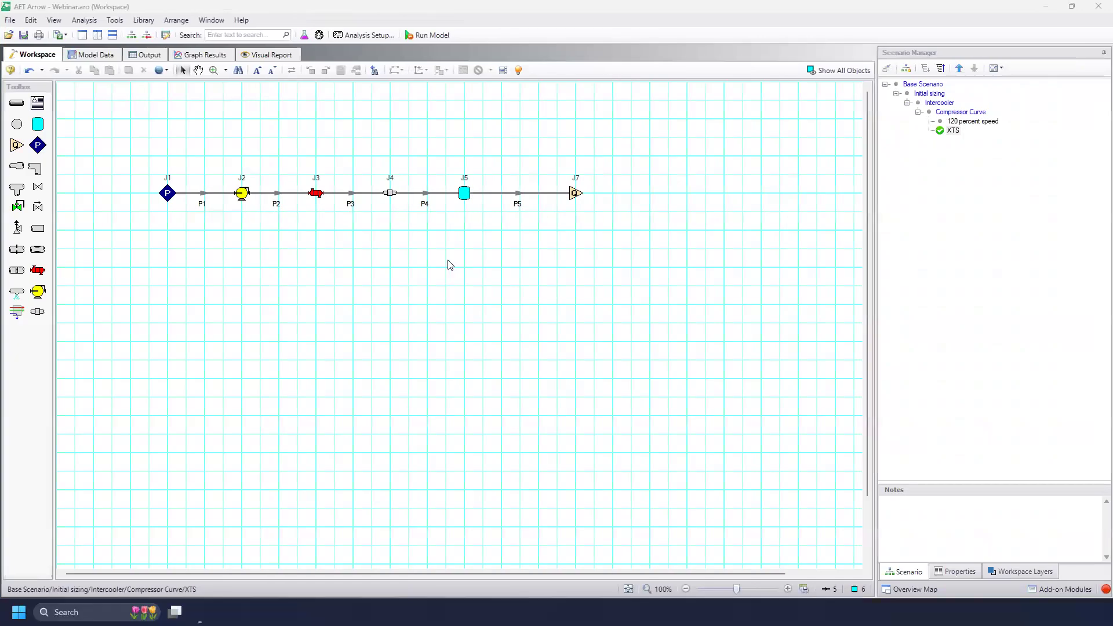
pyautogui.press('ctrl+super+Left')
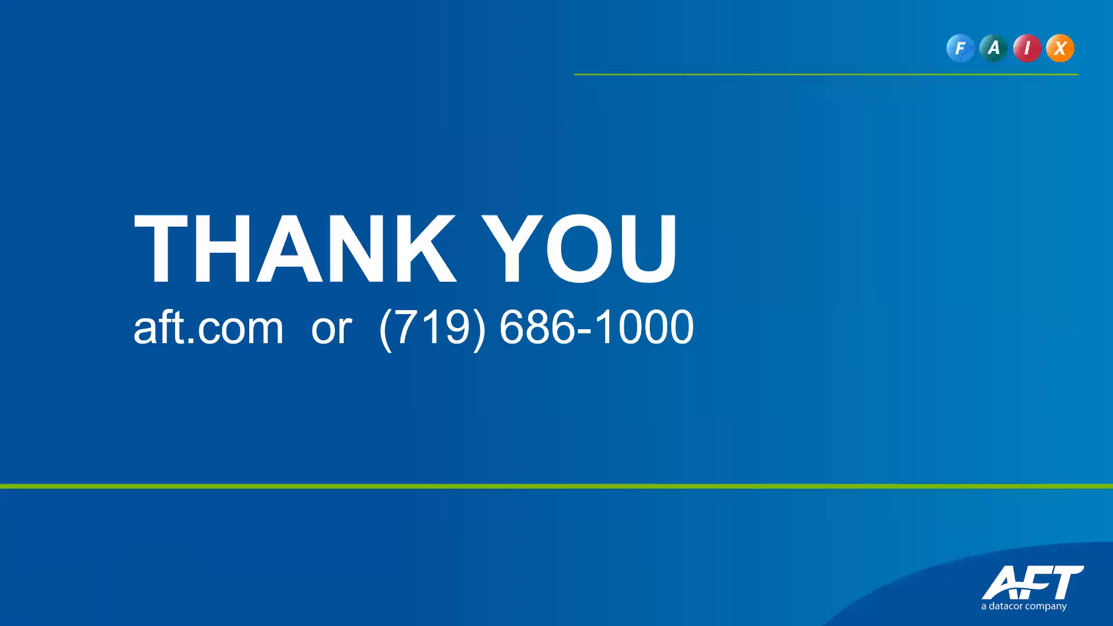
pyautogui.press('ctrl+super+Right')
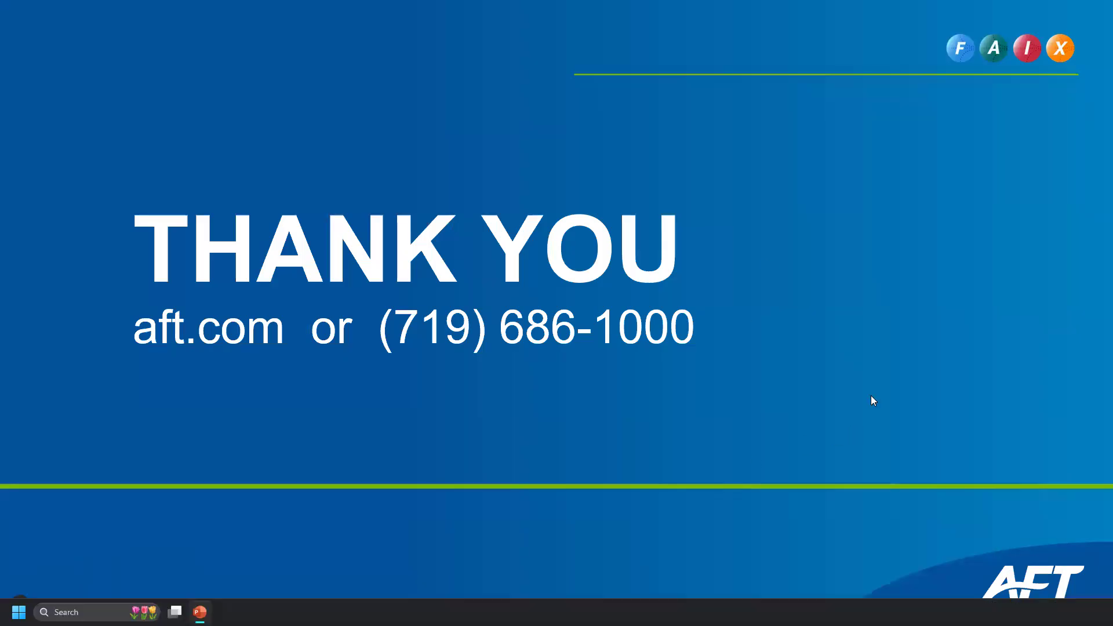
pyautogui.click(947, 115)
pyautogui.doubleClick(946, 115)
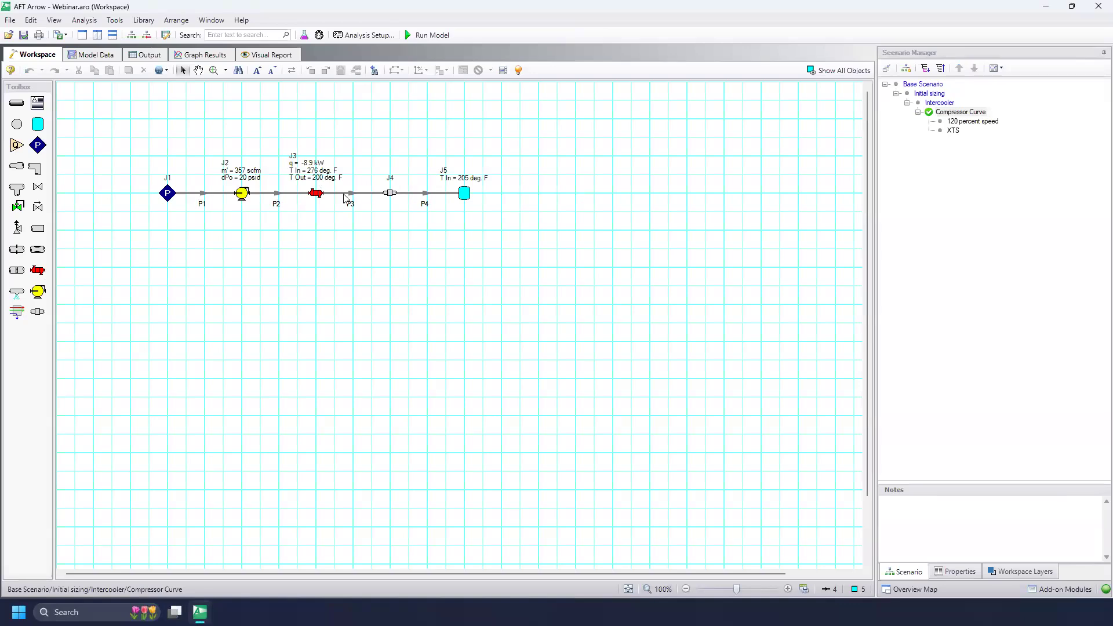
# Examine the pipe and junction results in the Compressor Curve scenario's output, comparing them with the workspace layout.
pyautogui.click(141, 56)
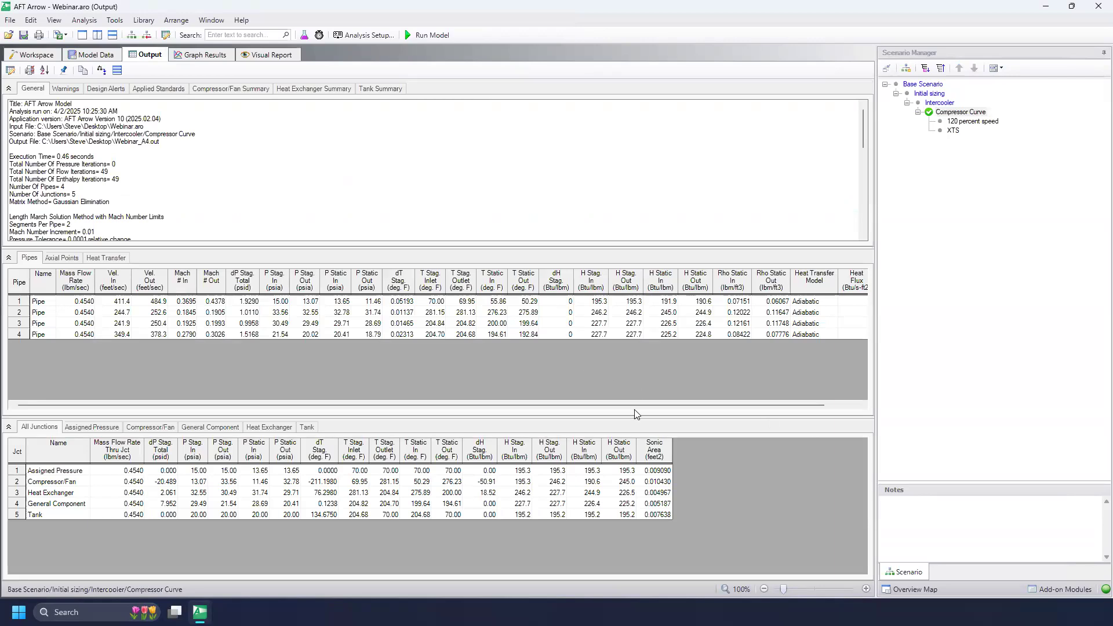
pyautogui.moveTo(635, 404); pyautogui.dragTo(704, 407)
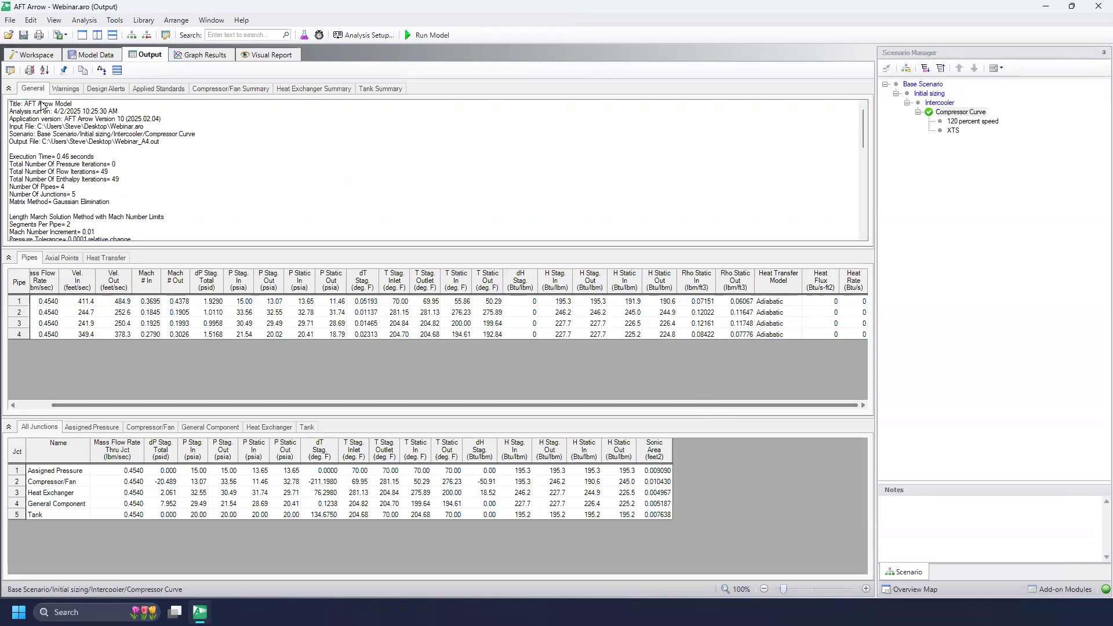
pyautogui.click(30, 54)
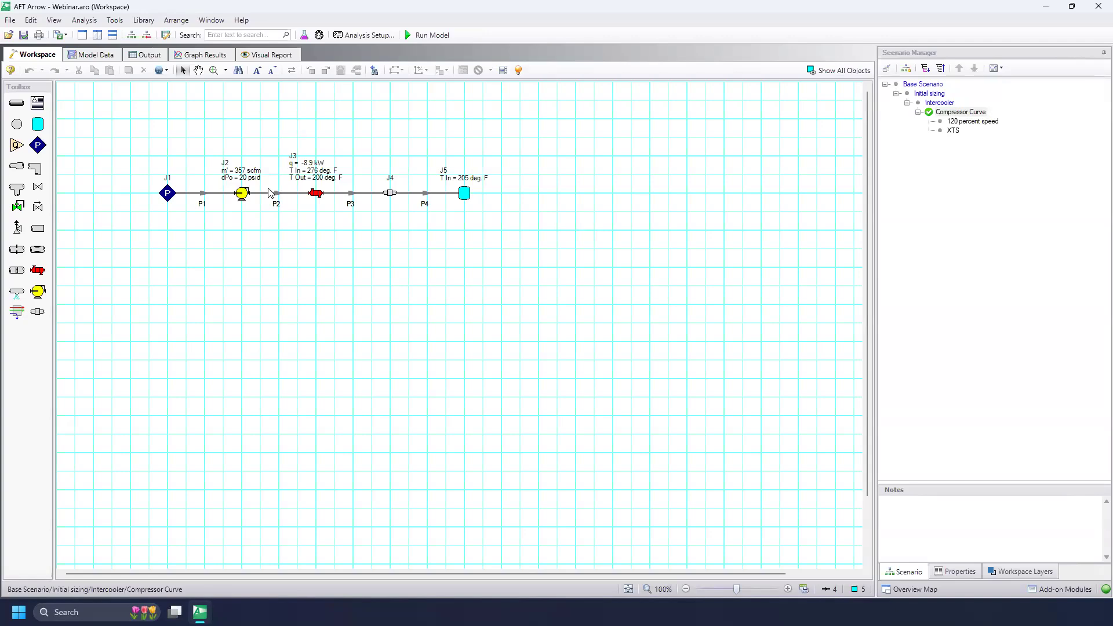
pyautogui.click(145, 55)
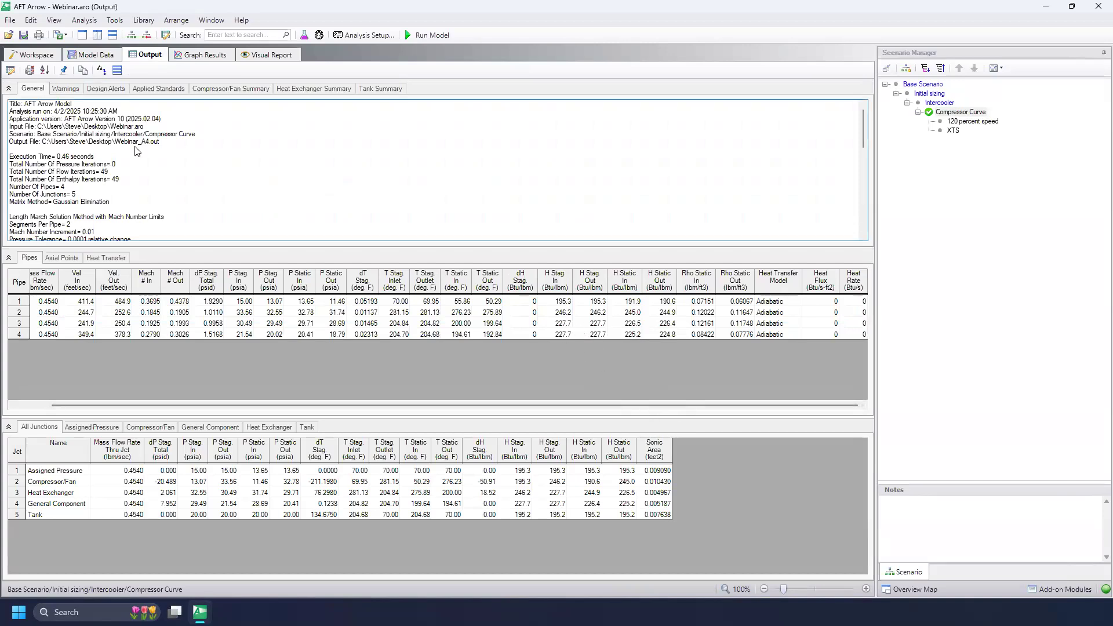
pyautogui.click(563, 328)
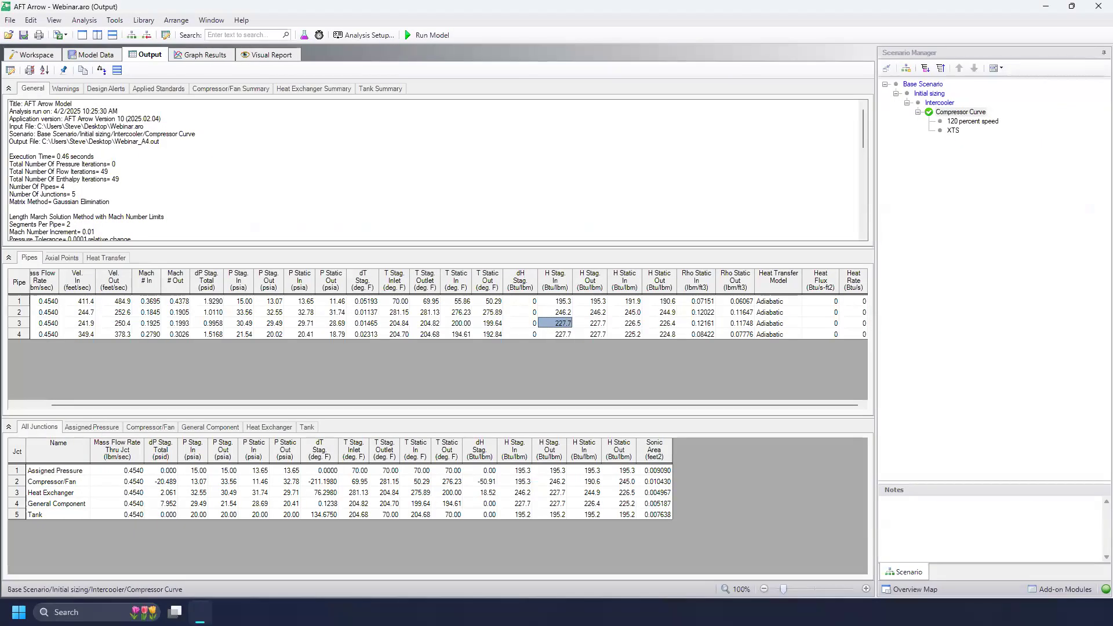
# Create a child scenario named Dryer under the Compressor Curve scenario.
pyautogui.rightClick(975, 112)
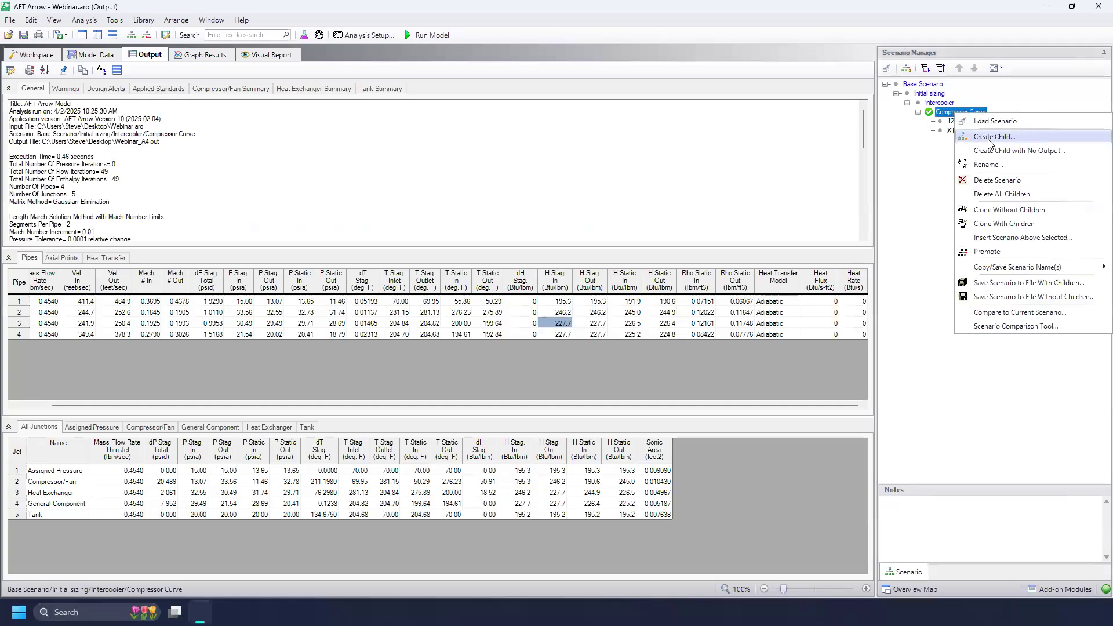
pyautogui.click(991, 139)
pyautogui.write('Dryer')
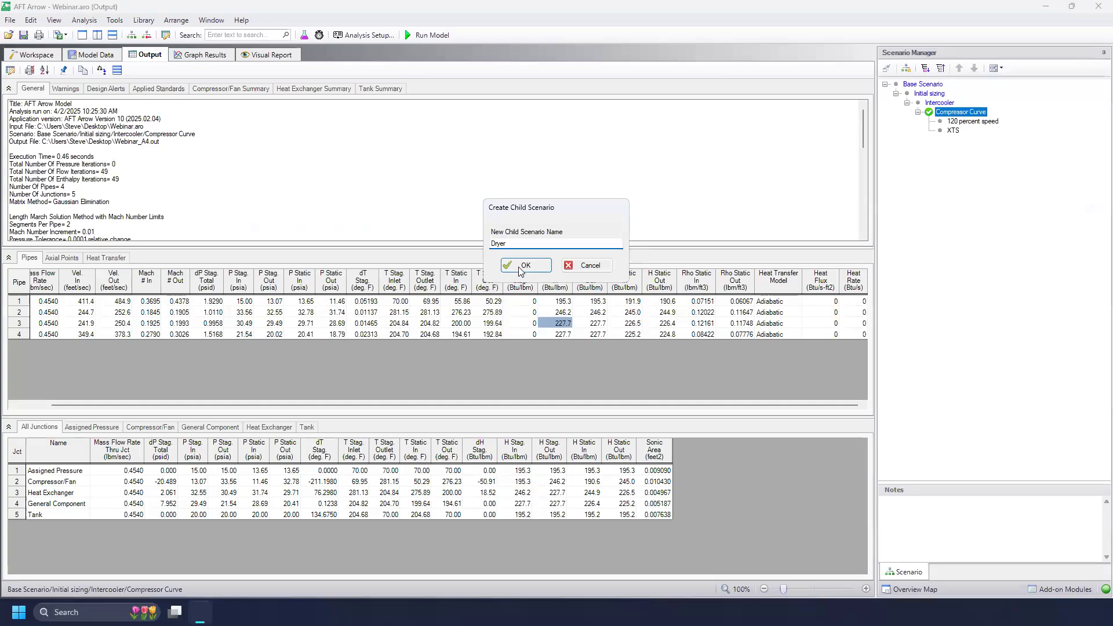
pyautogui.click(520, 266)
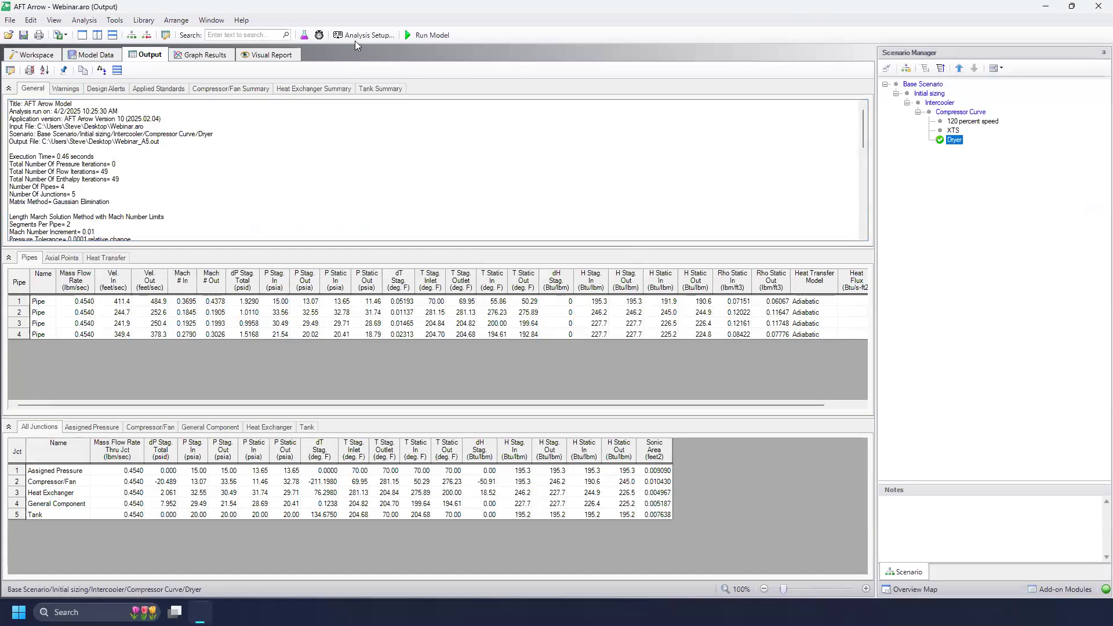
# Deactivate the GSC and XTS modules in the Dryer scenario's analysis setup.
pyautogui.click(356, 36)
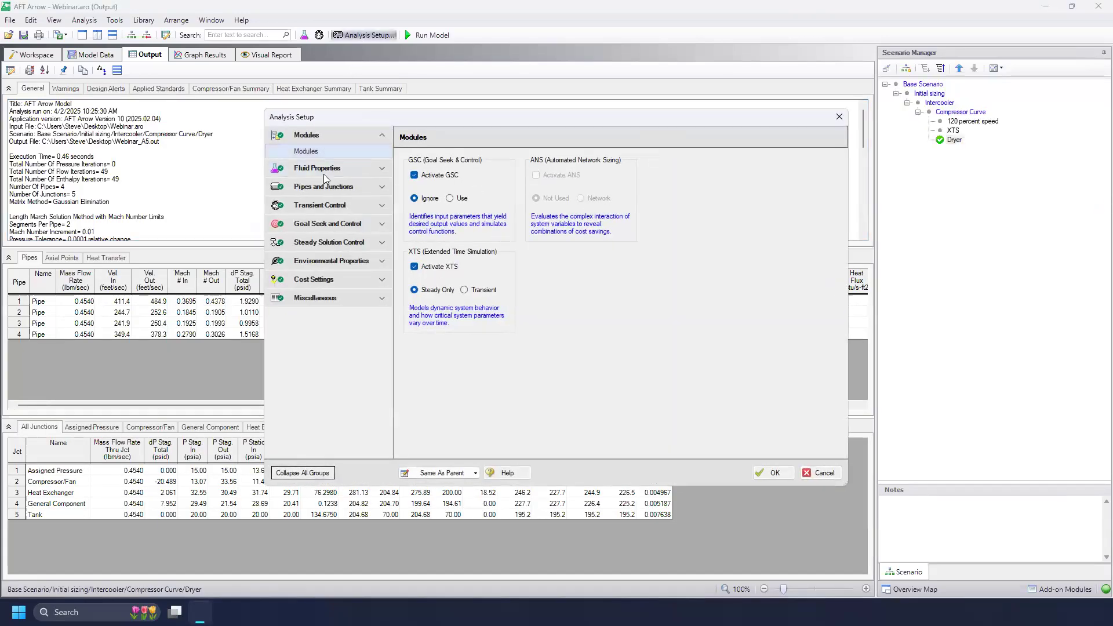
pyautogui.click(454, 174)
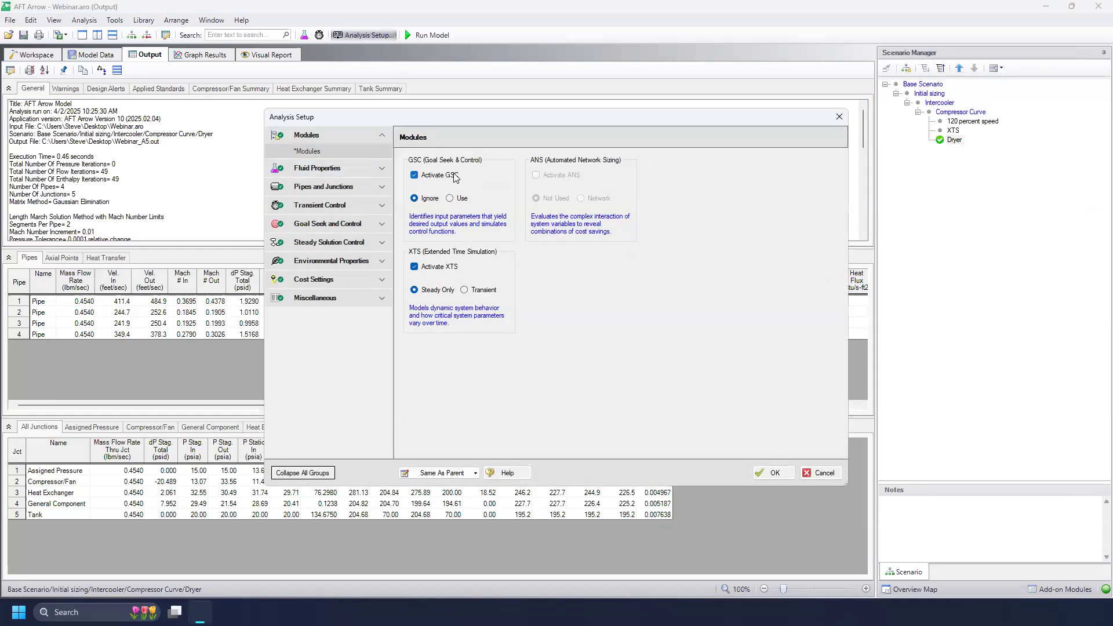
pyautogui.click(454, 175)
pyautogui.click(445, 266)
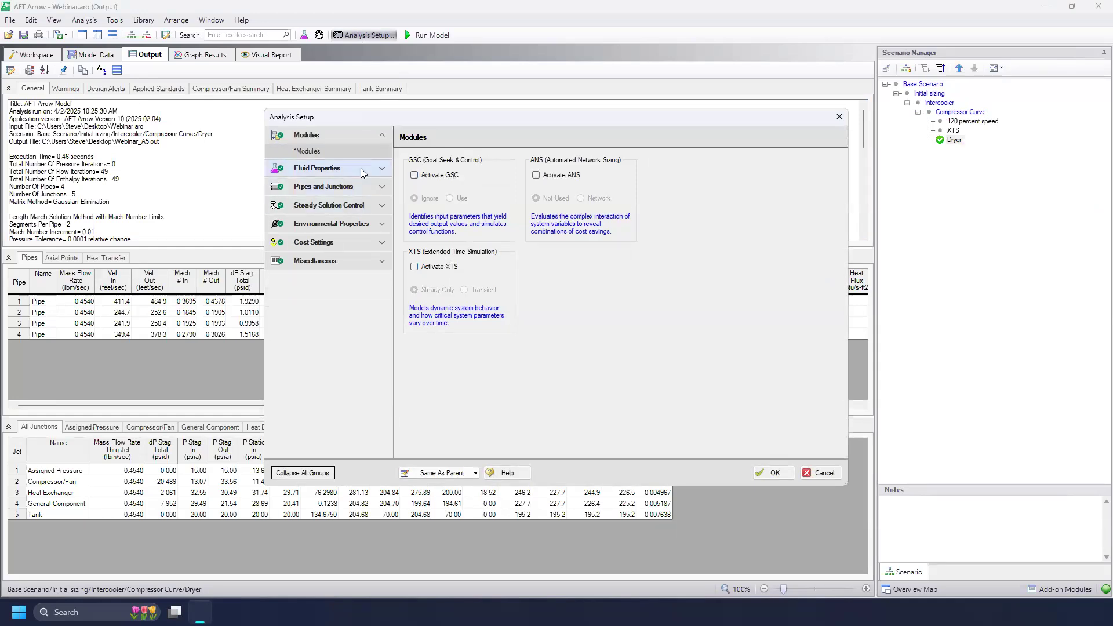
# Switch the fluid properties to the Chempak library and search it for water, dismissing the results.
pyautogui.click(360, 168)
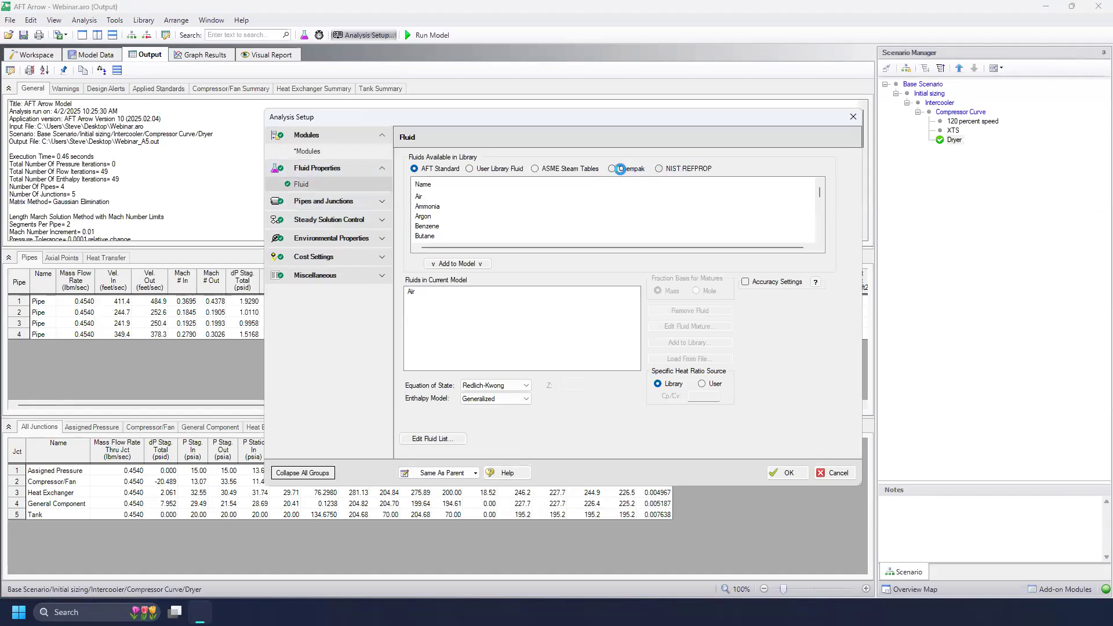
pyautogui.click(620, 168)
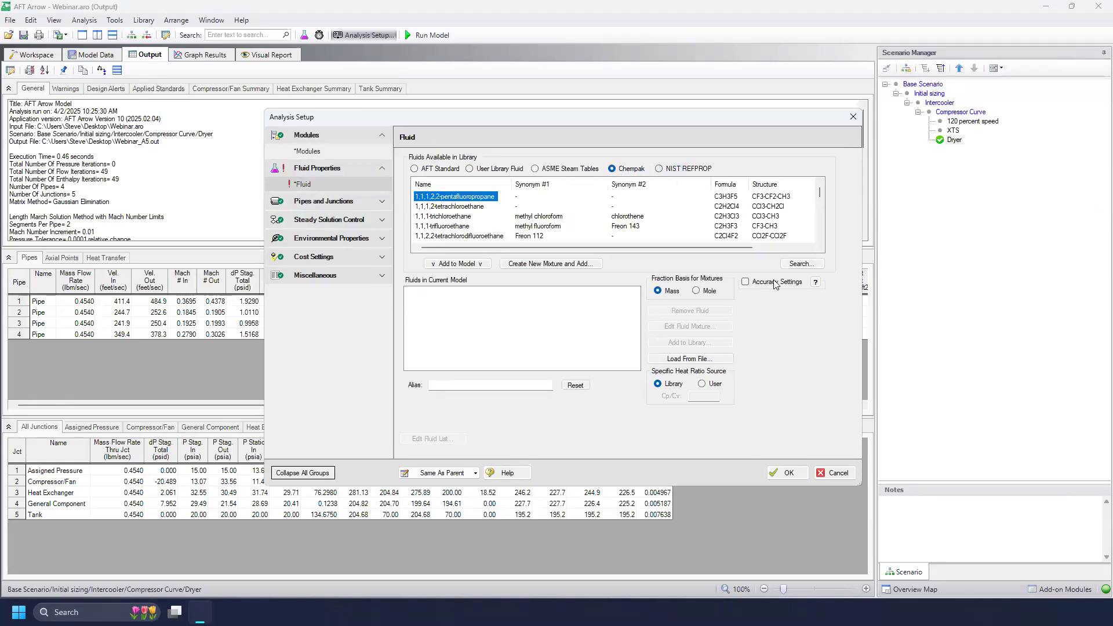
pyautogui.click(803, 263)
pyautogui.write('water')
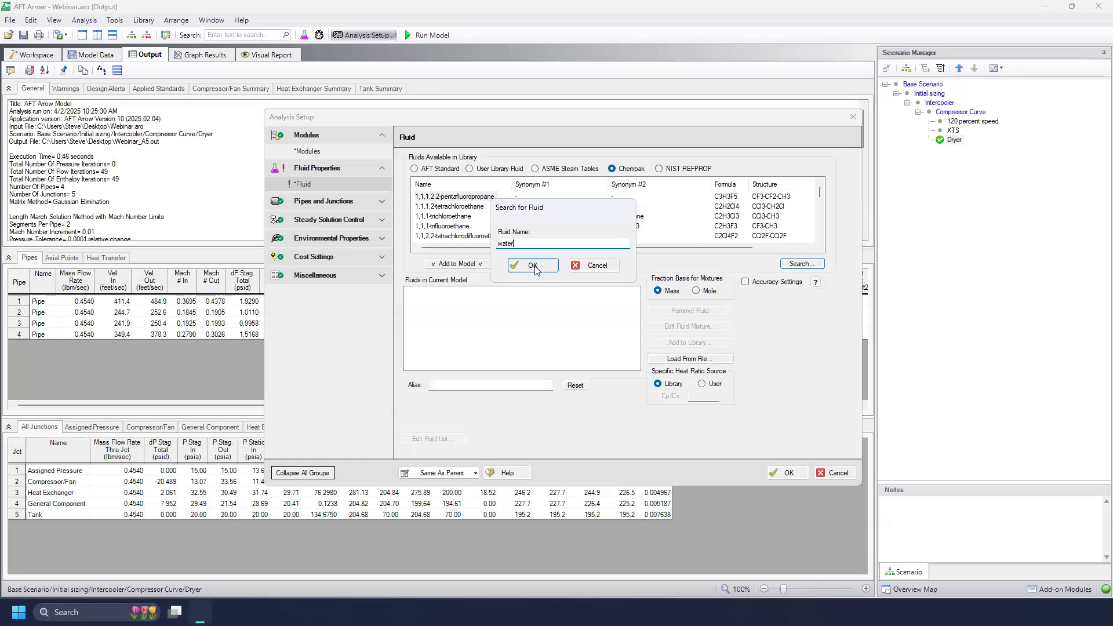
pyautogui.click(533, 266)
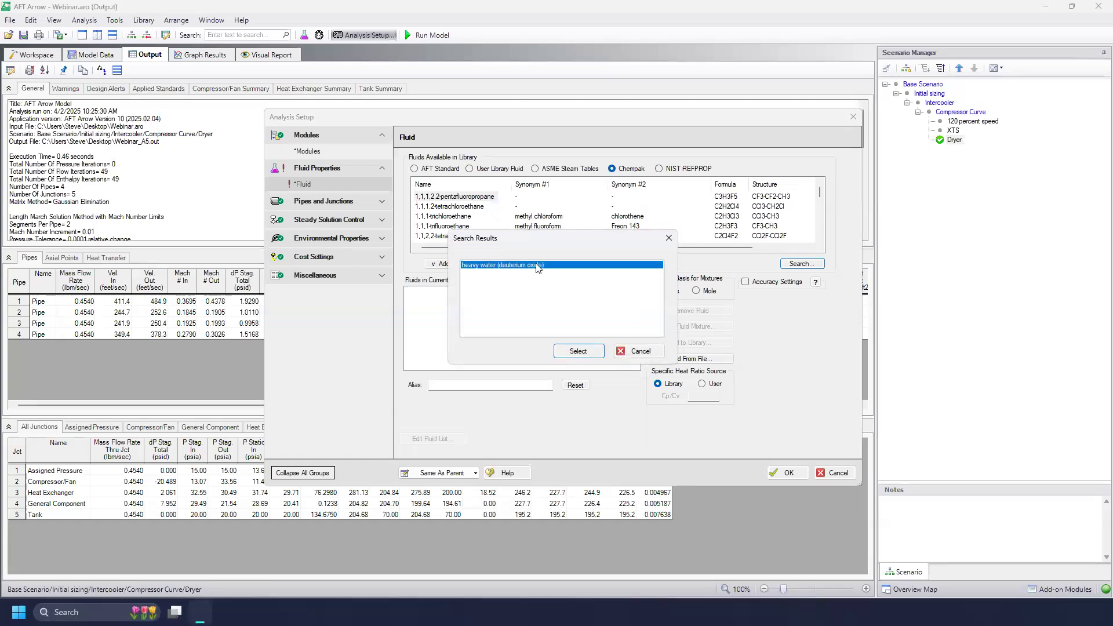
pyautogui.click(633, 352)
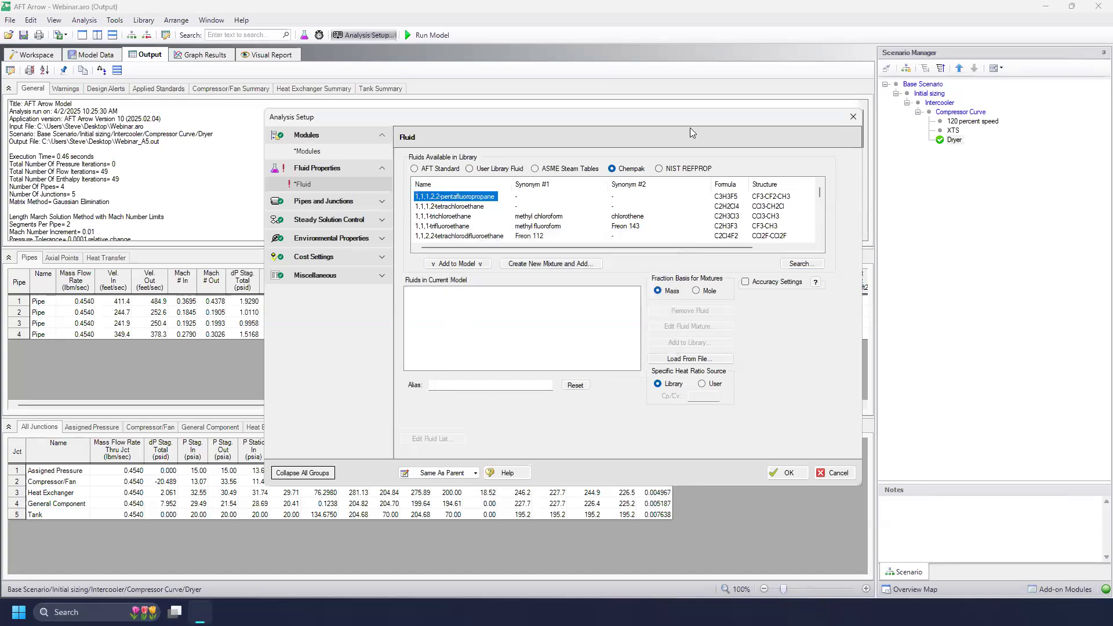
# Search the Chempak library for steam and add it to the model's fluids.
pyautogui.click(806, 266)
pyautogui.write('steam')
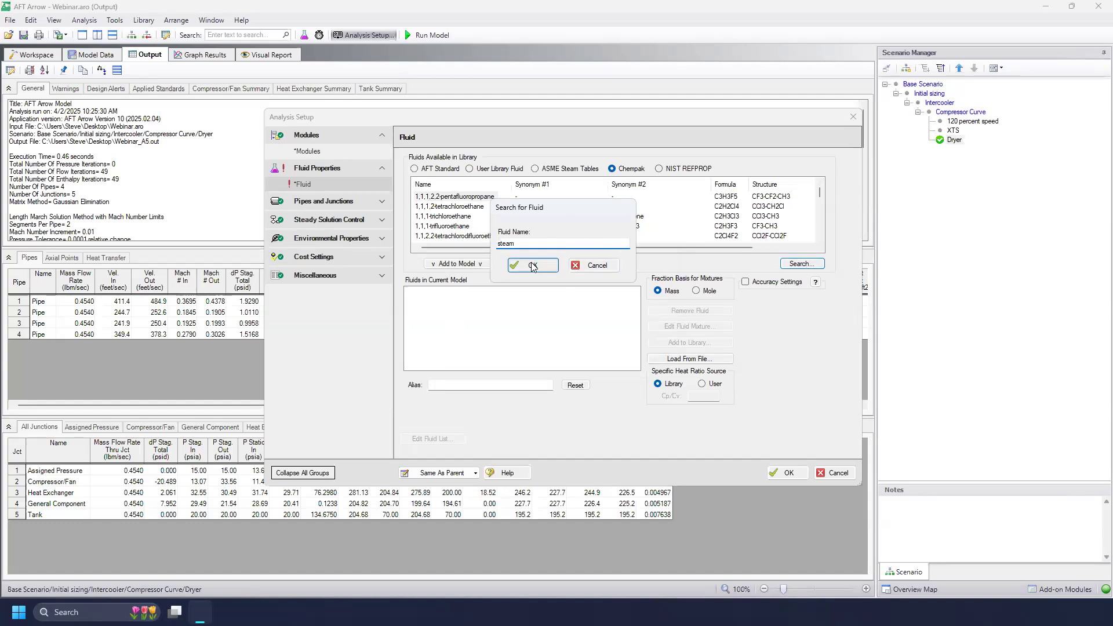
pyautogui.click(533, 267)
pyautogui.click(585, 355)
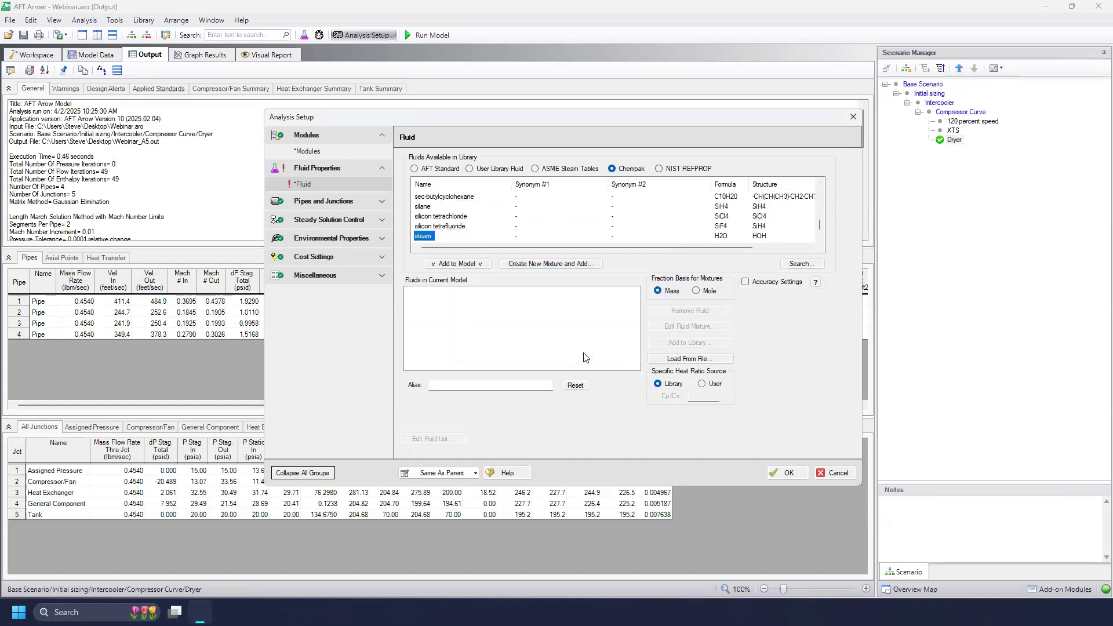
pyautogui.click(457, 264)
# Find Air in the Chempak library, add it to the model's fluids, and discard the analysis setup changes.
pyautogui.click(802, 264)
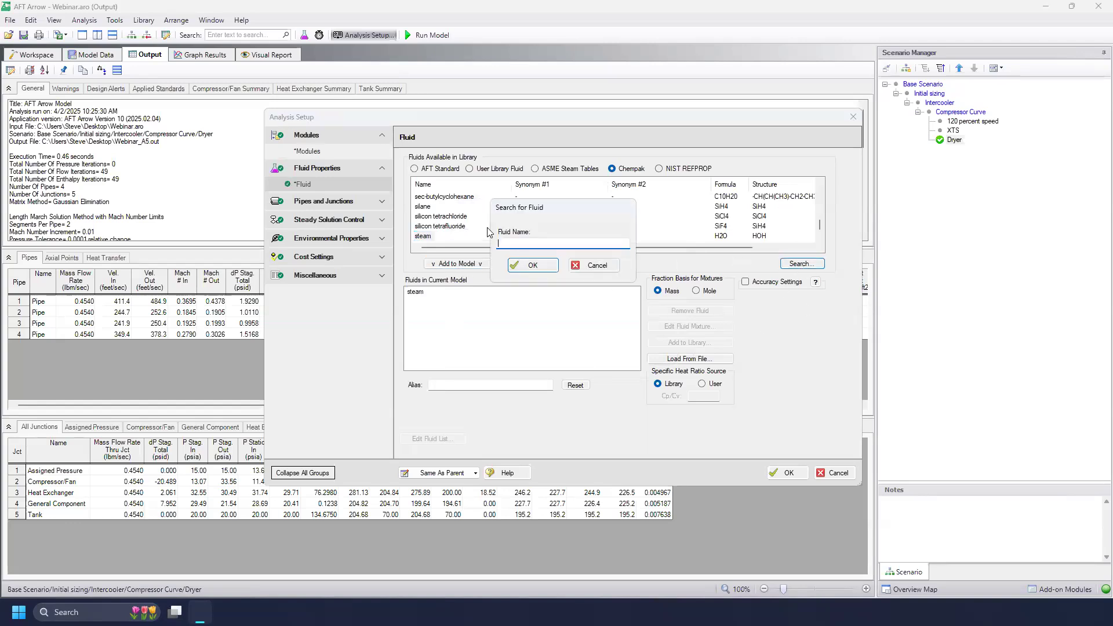
pyautogui.click(533, 265)
pyautogui.click(579, 352)
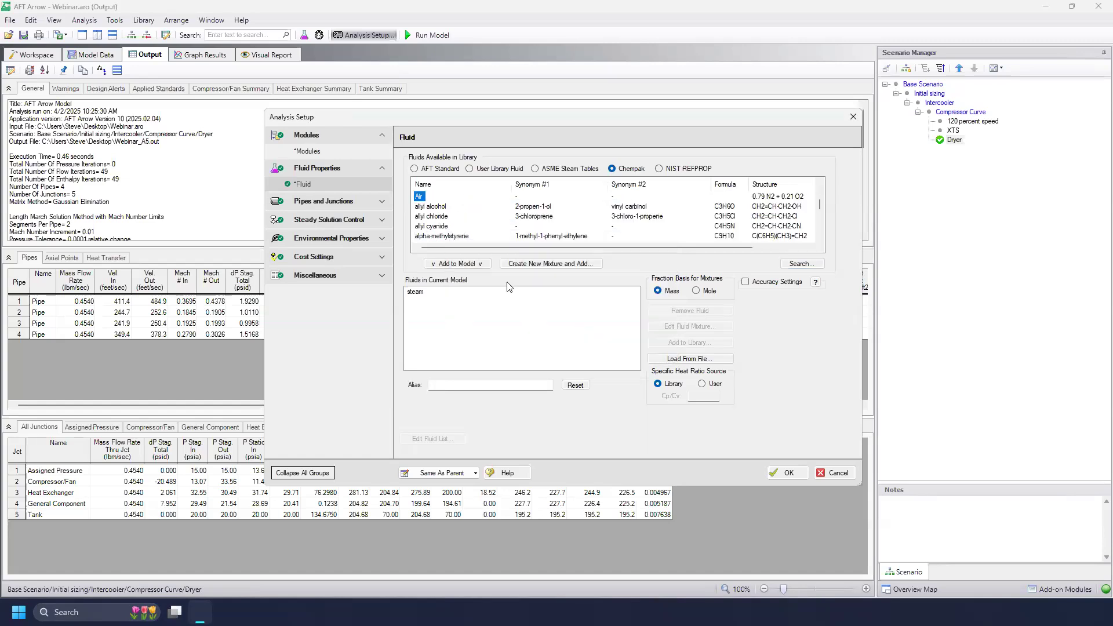
pyautogui.click(467, 265)
pyautogui.click(515, 302)
pyautogui.click(824, 476)
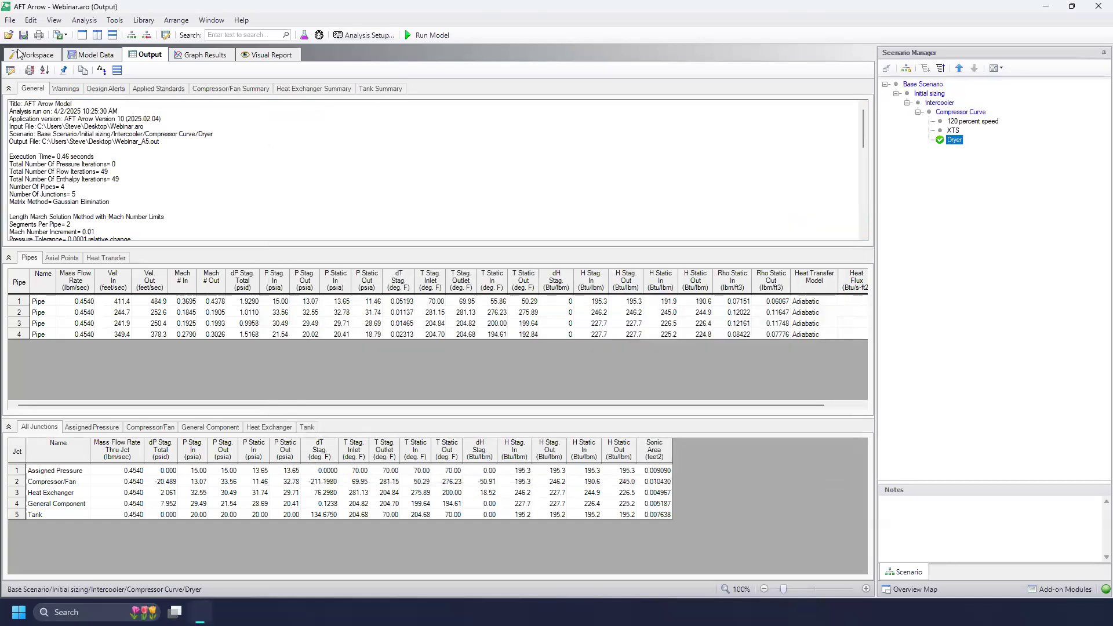
# Morph general component J4 in the workspace into a separator, accepting its disconnection from the ancestor scenario.
pyautogui.click(12, 50)
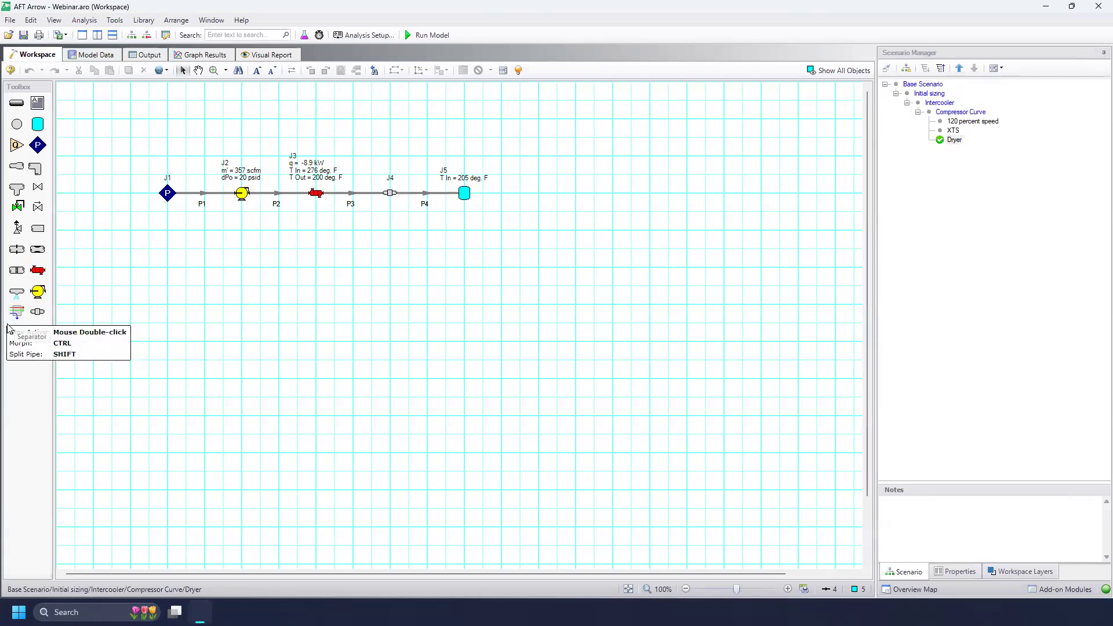
pyautogui.moveTo(14, 323); pyautogui.dragTo(388, 200)
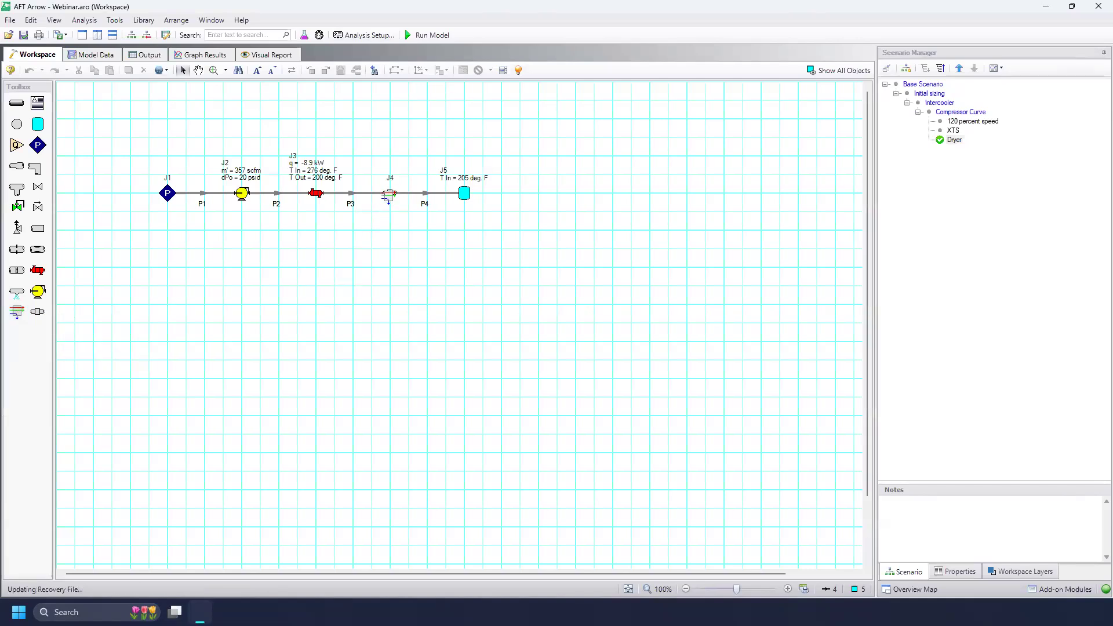
pyautogui.click(525, 301)
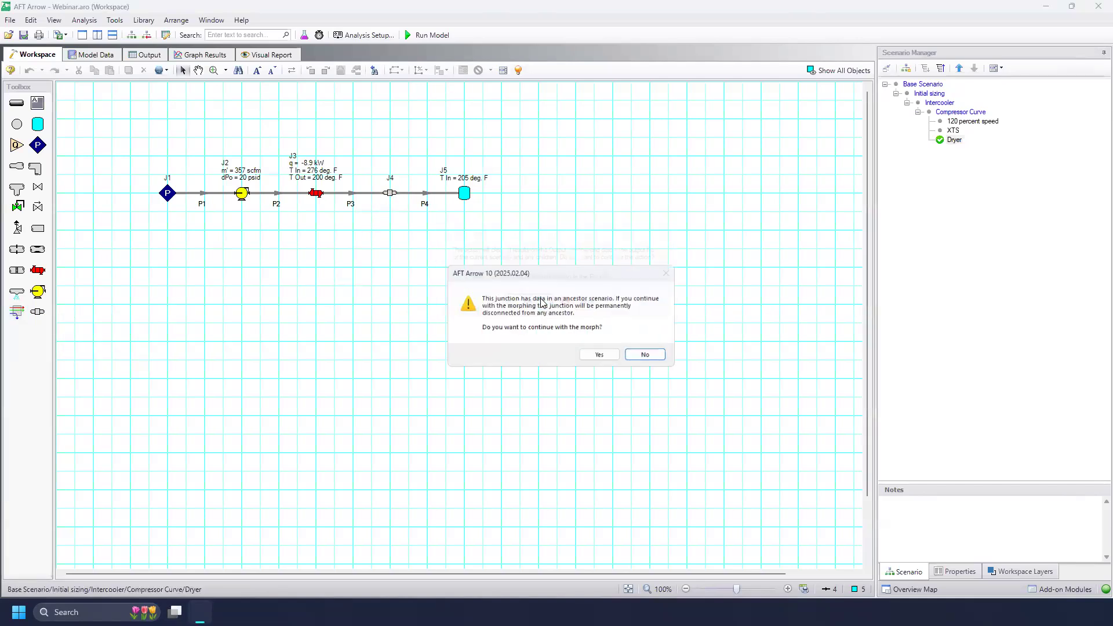
pyautogui.click(602, 356)
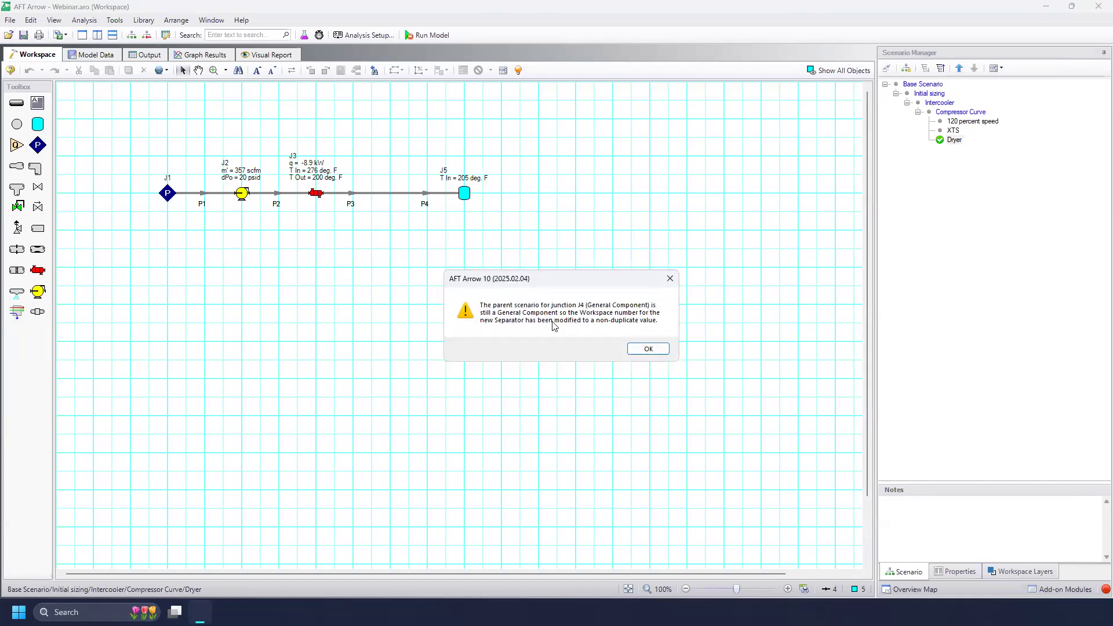
pyautogui.click(646, 350)
# Inspect the new separator's specifications between pipes P3 and P4, and close them without changes.
pyautogui.doubleClick(392, 195)
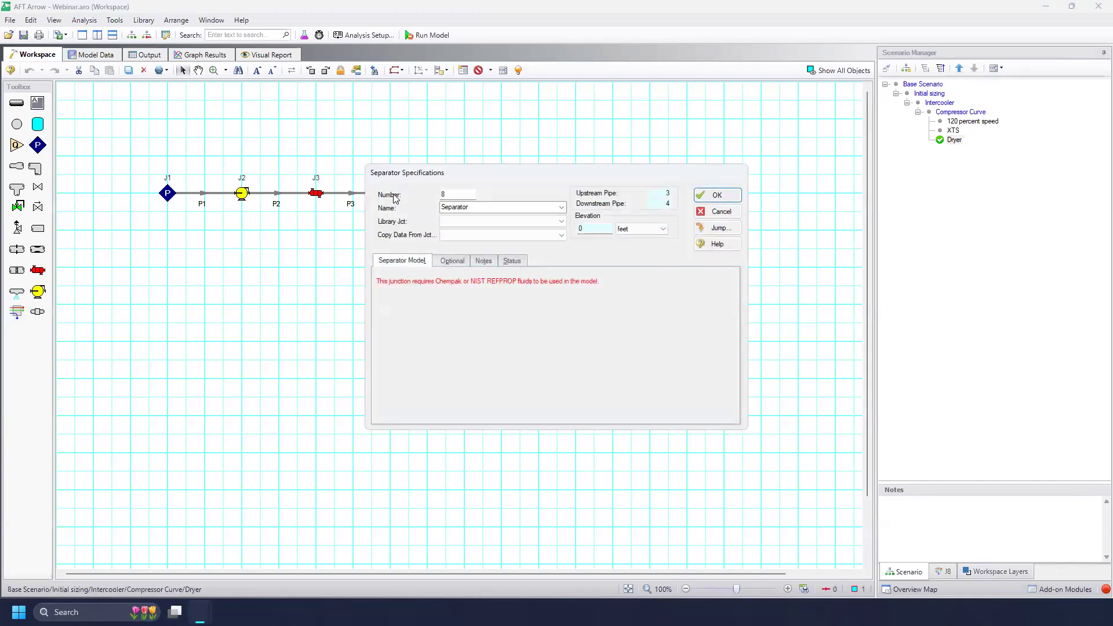
pyautogui.click(724, 216)
pyautogui.click(722, 212)
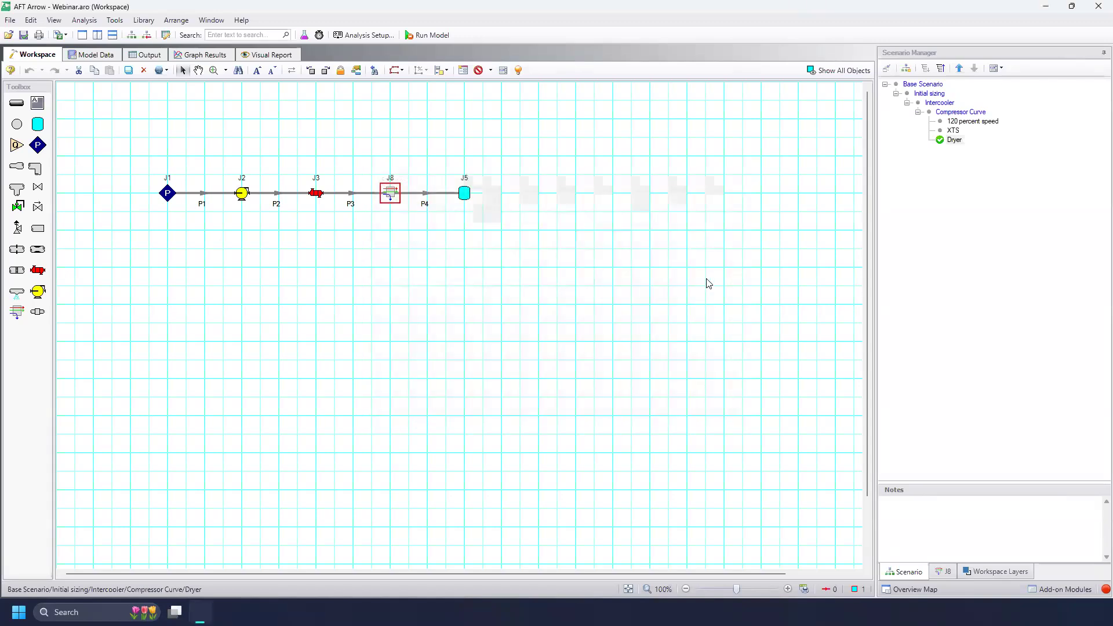